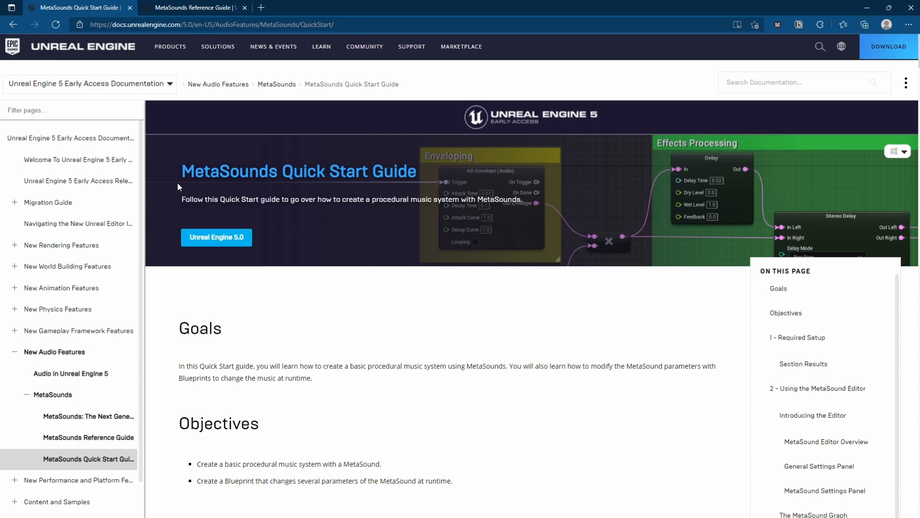
Look over the MetaSounds Quick Start Guide introduction and the MetaSounds Reference Guide's graph overview, pin types and list of node topics
drag(180, 171, 249, 171)
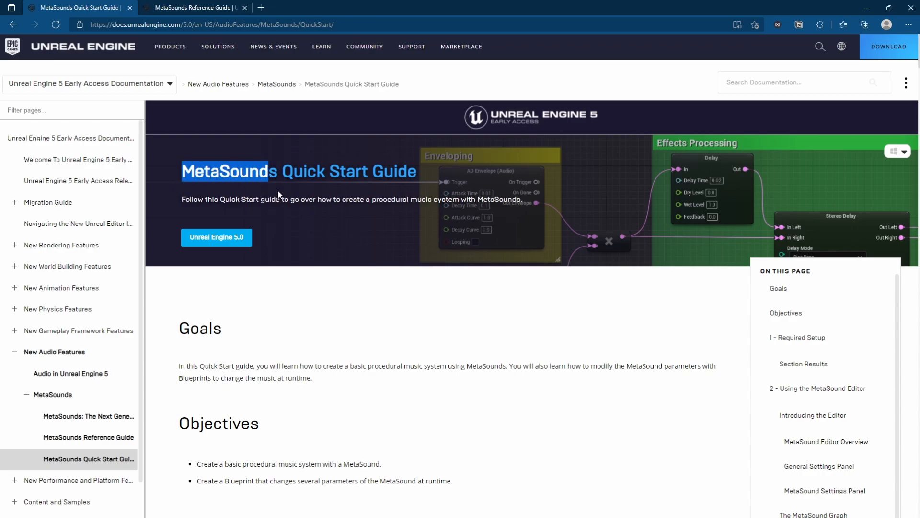
click(191, 179)
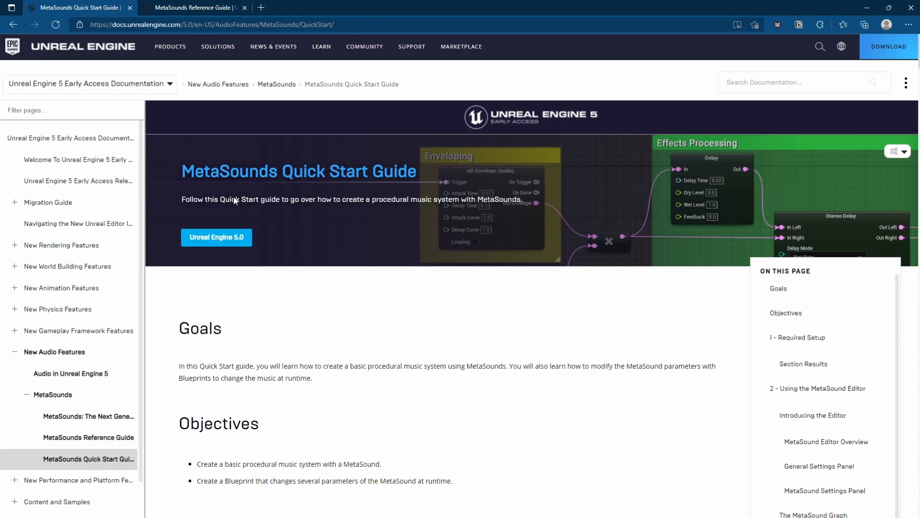
scroll(368, 200, down, 1)
scroll(338, 246, up, 1)
key(ctrl+Tab)
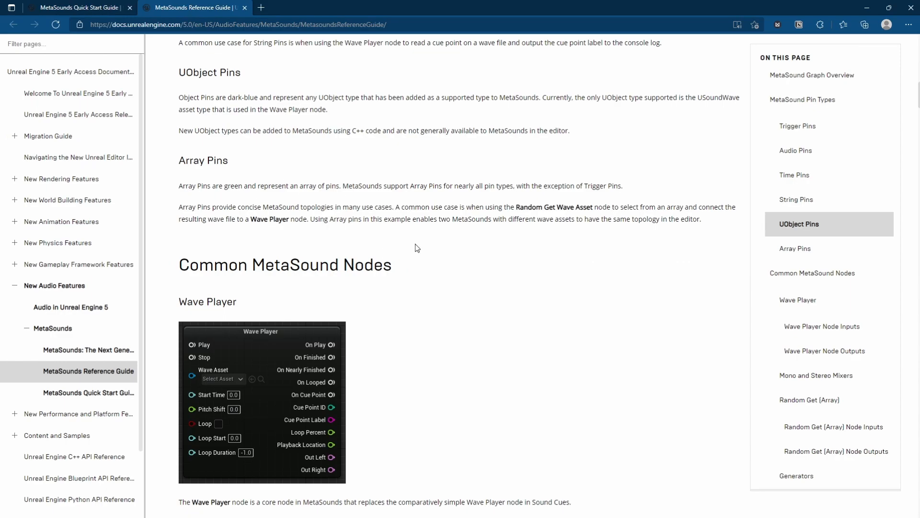
scroll(324, 190, up, 15)
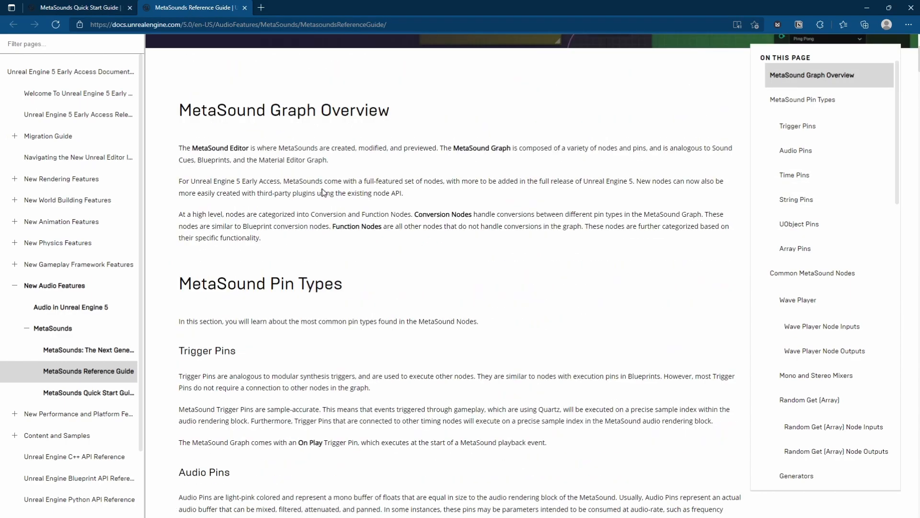
scroll(323, 191, up, 4)
scroll(328, 241, down, 3)
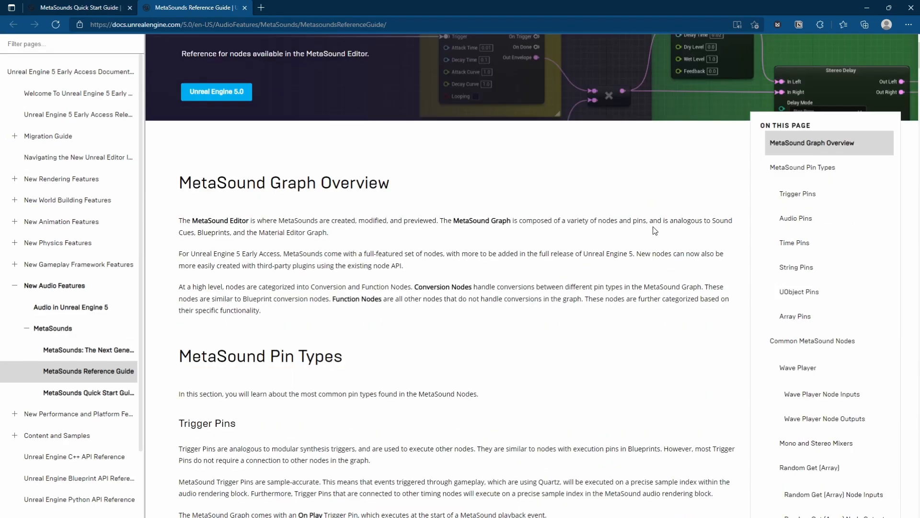
scroll(645, 234, down, 3)
scroll(787, 318, down, 10)
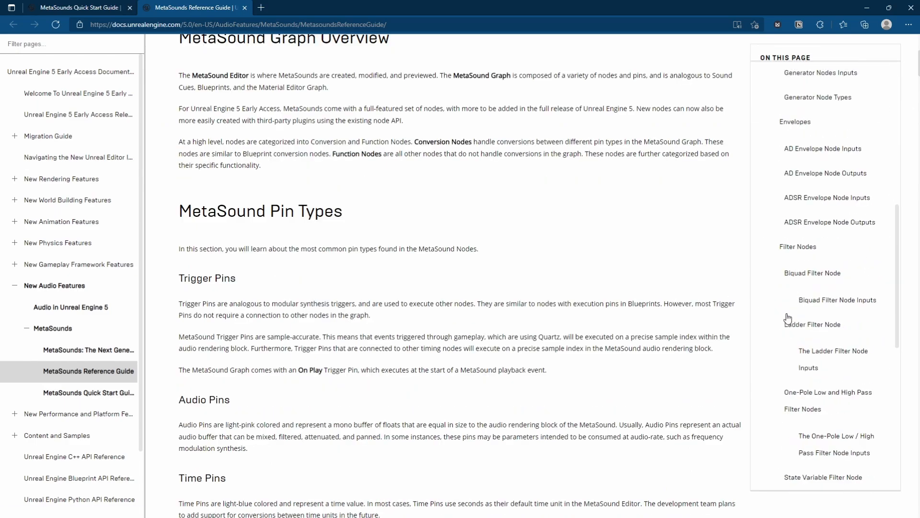
scroll(788, 319, down, 9)
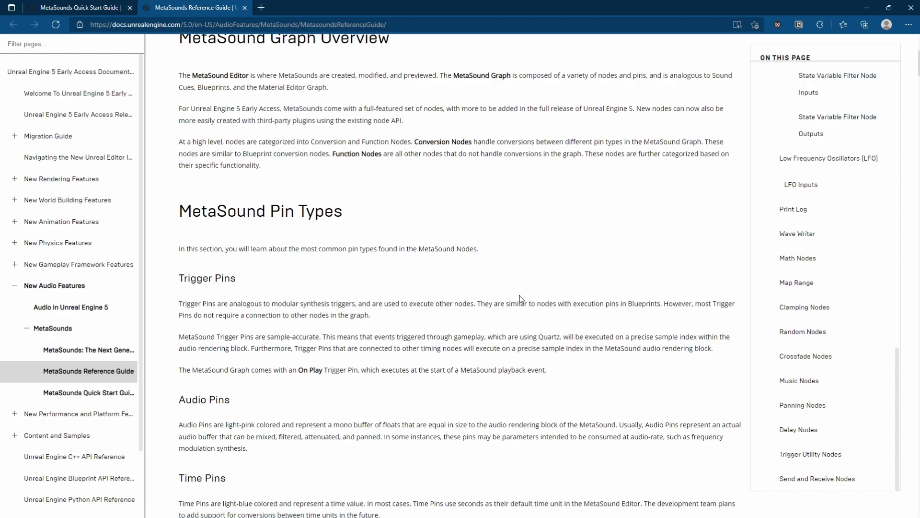
click(82, 8)
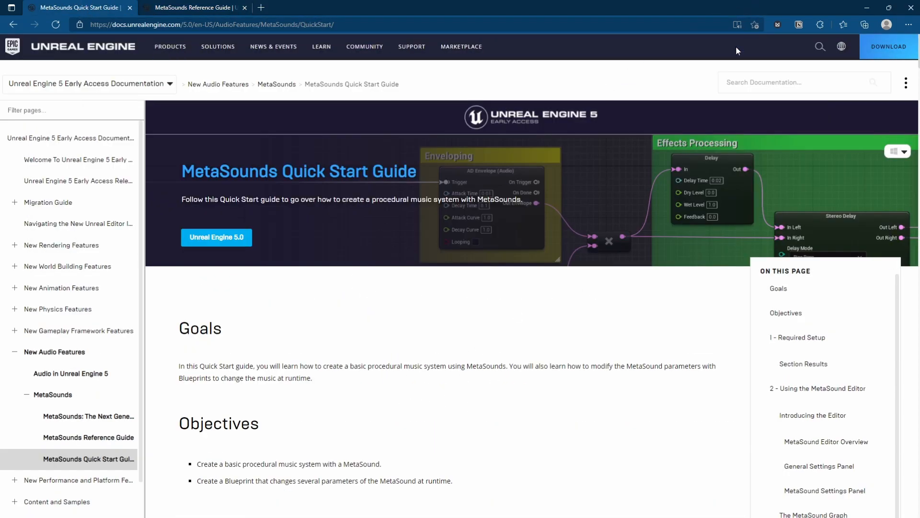
Switch to the Unreal Project Browser and create a Games project from the Third Person template, named QuickStartGuide
key(super+d)
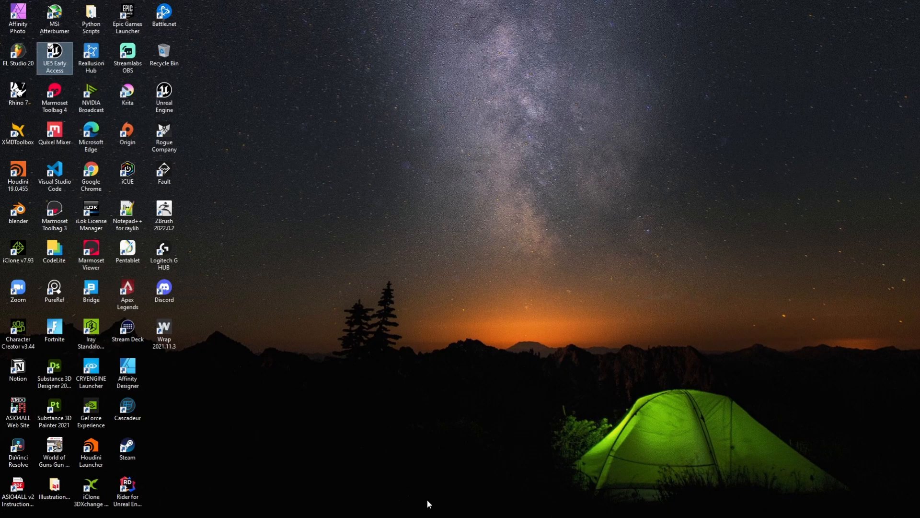
click(560, 511)
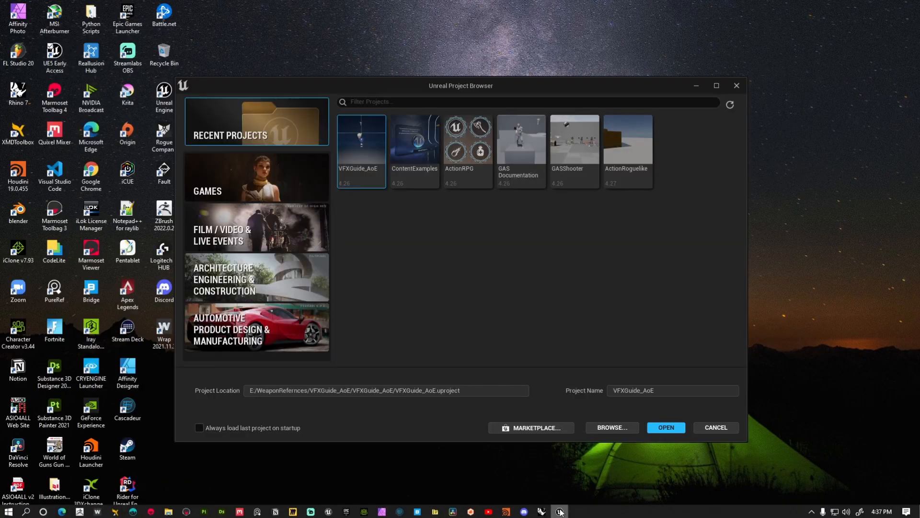
click(259, 189)
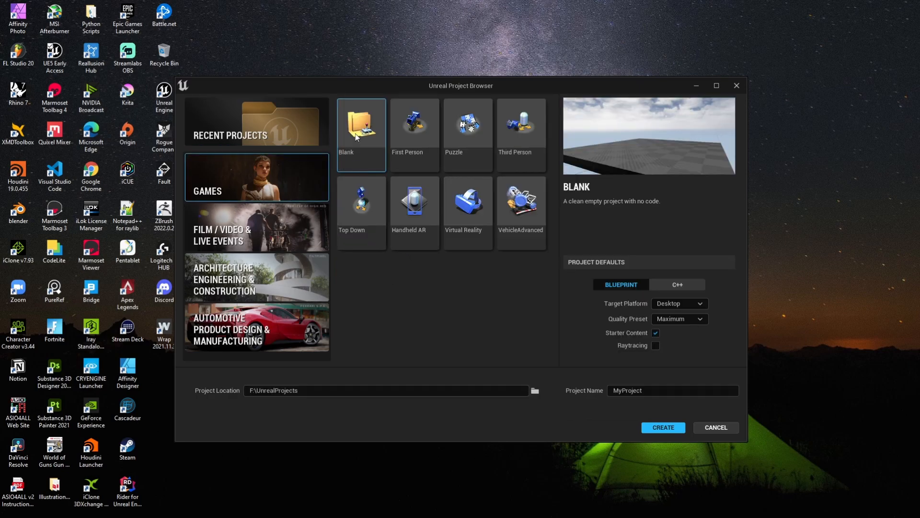
click(516, 133)
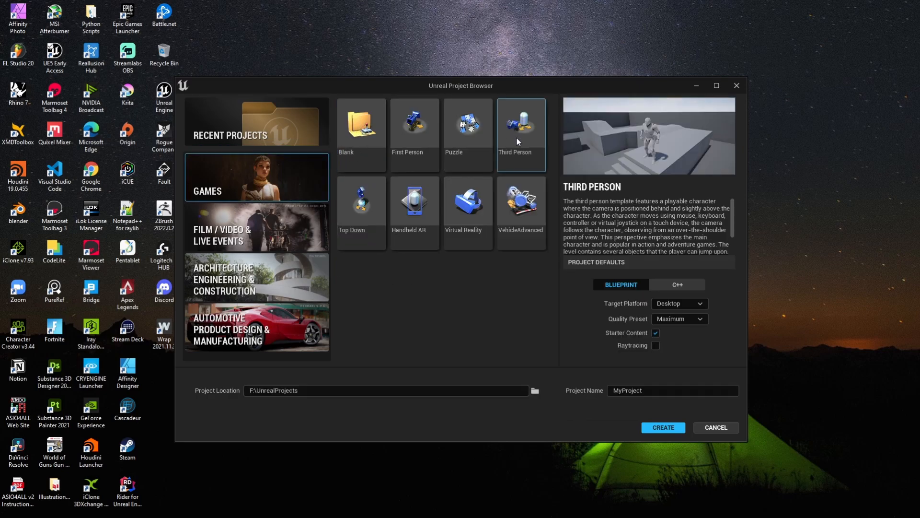
click(656, 391)
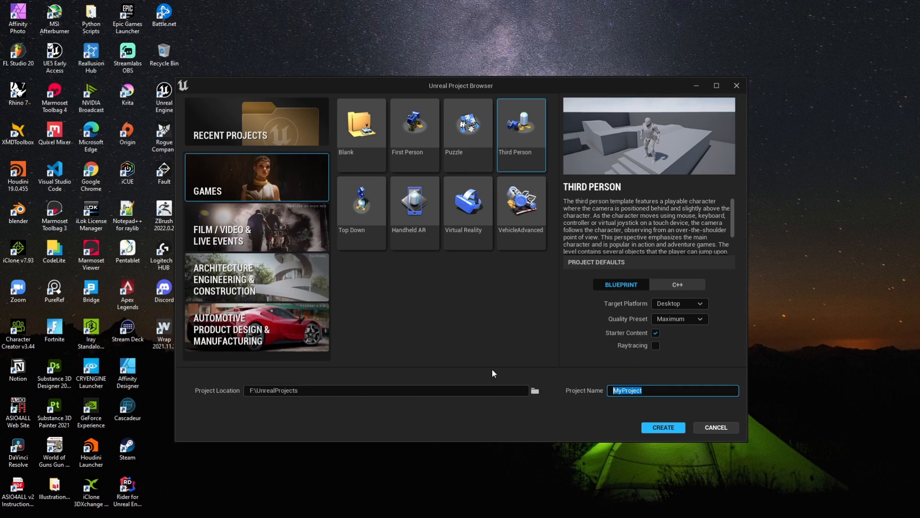
text(QuickStartGuide)
click(662, 428)
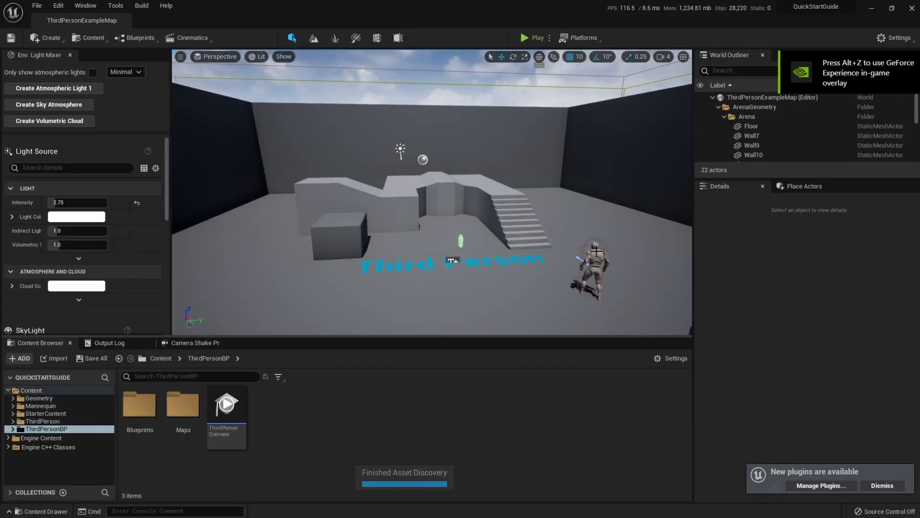
Search the plugins for "meta", enable the beta MetaSound plugin, restart the editor and close the plugin manager
click(823, 488)
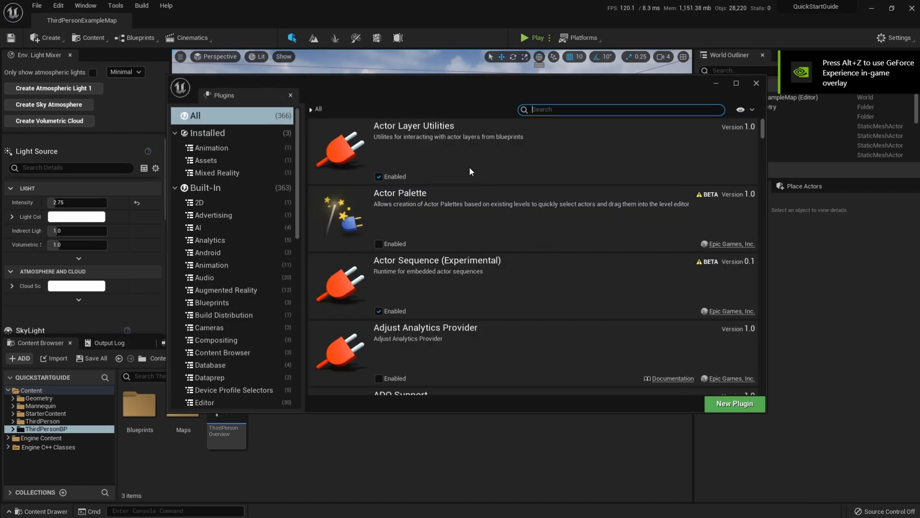
text(meta)
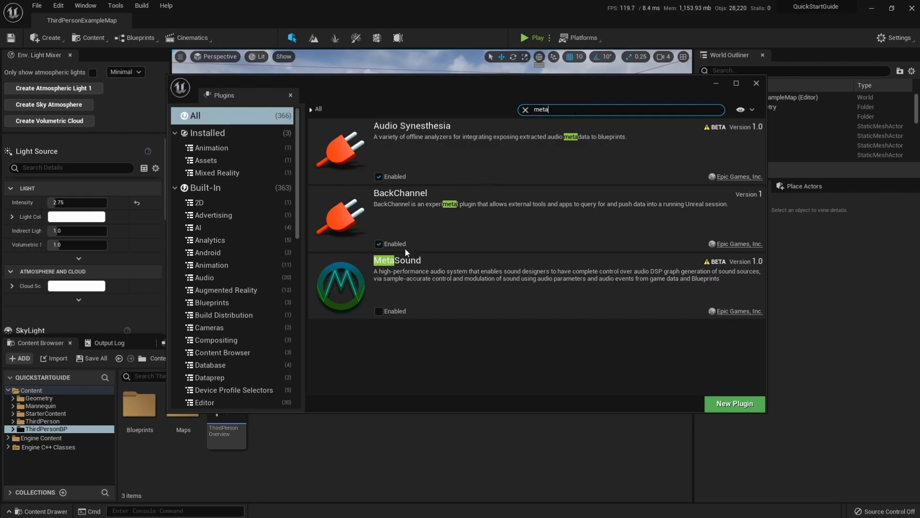
click(379, 311)
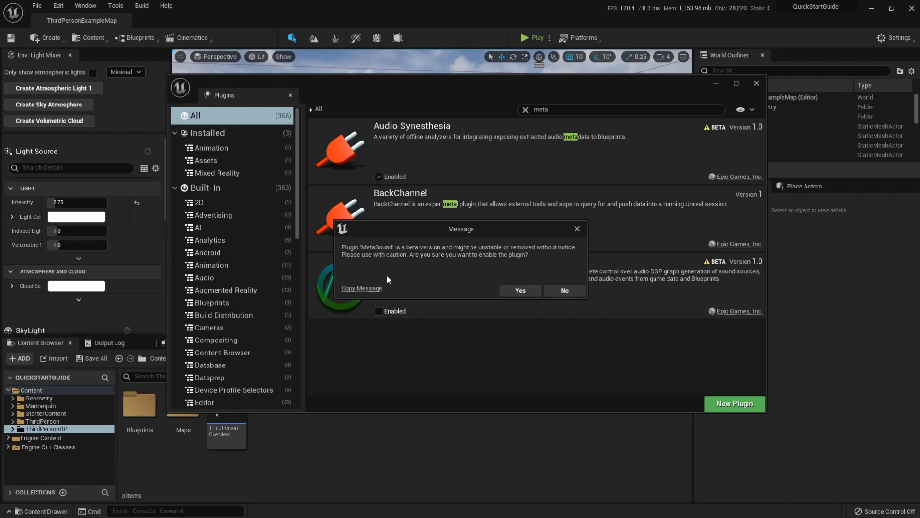
click(520, 290)
click(729, 383)
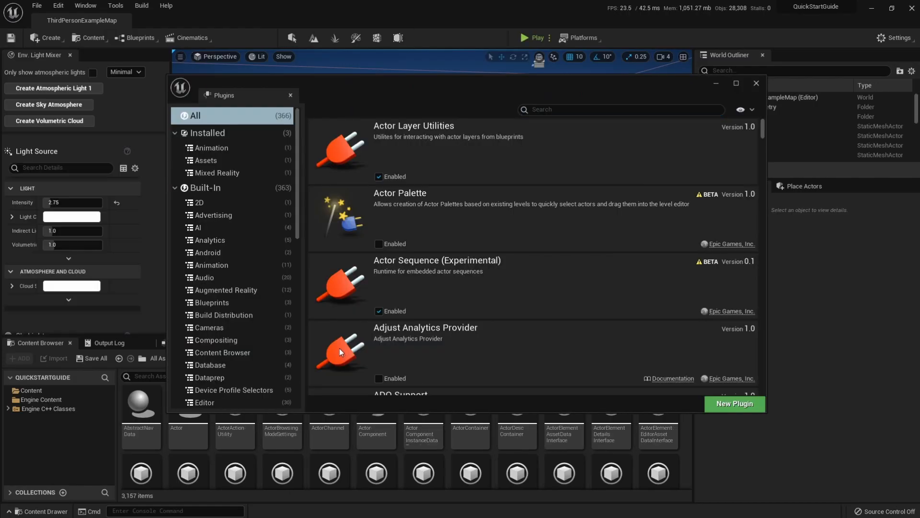
click(756, 83)
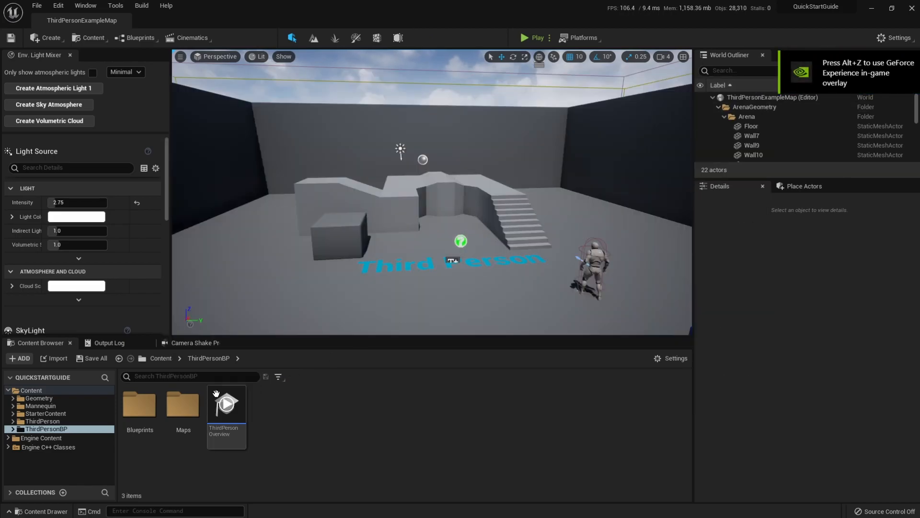
Create a folder named _DEV in the project's root Content folder
click(31, 390)
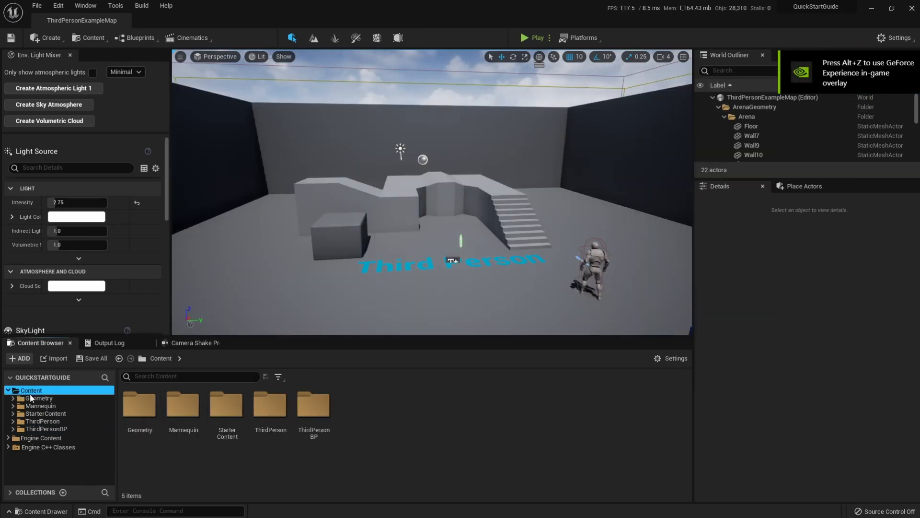
right_click(356, 413)
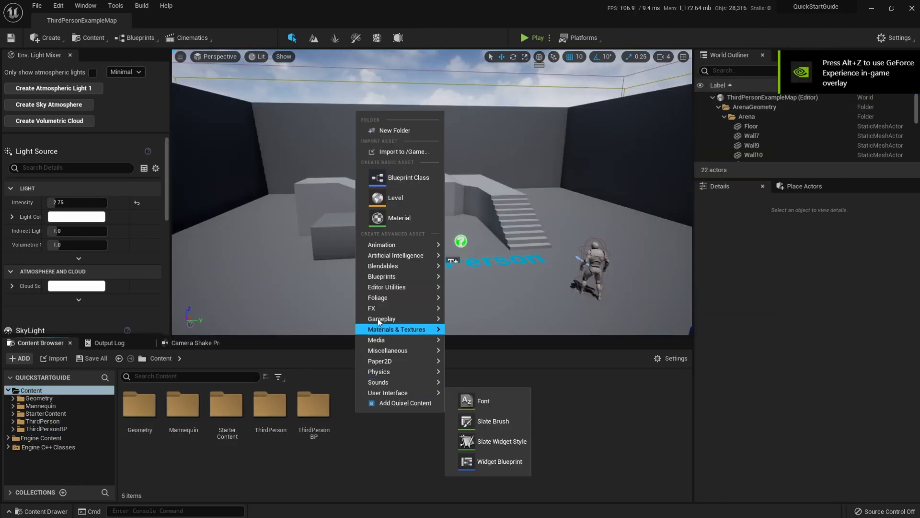
click(402, 130)
text(_DEV)
key(Return)
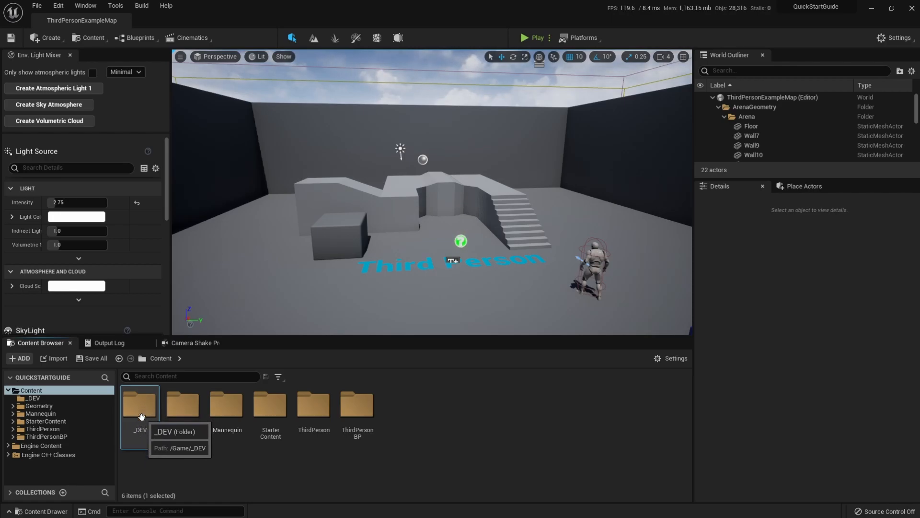
Delete the cube, ramp, walkway pieces, stairs, Third Person floor text and documentation actor from the level, keeping the floor and walls
click(337, 239)
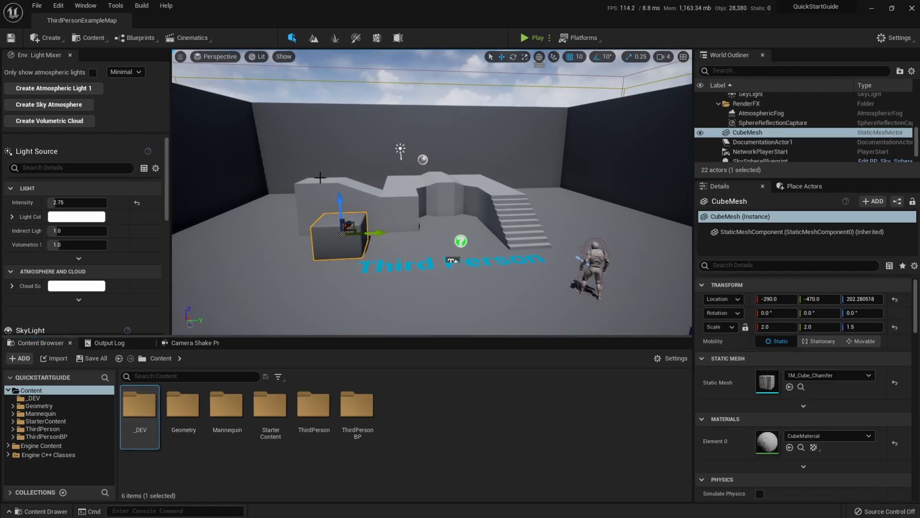
ctrl+click(320, 182)
ctrl+click(403, 197)
ctrl+click(454, 182)
ctrl+click(475, 206)
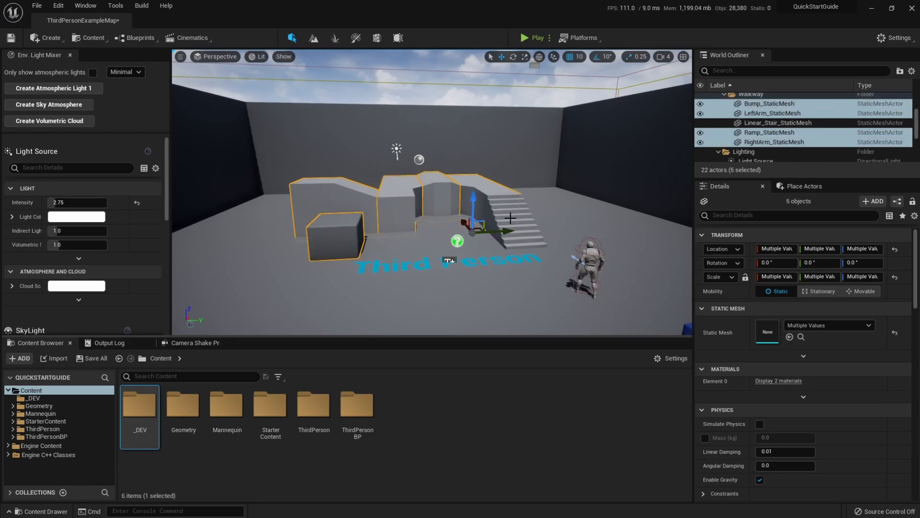
ctrl+click(518, 221)
ctrl+click(400, 266)
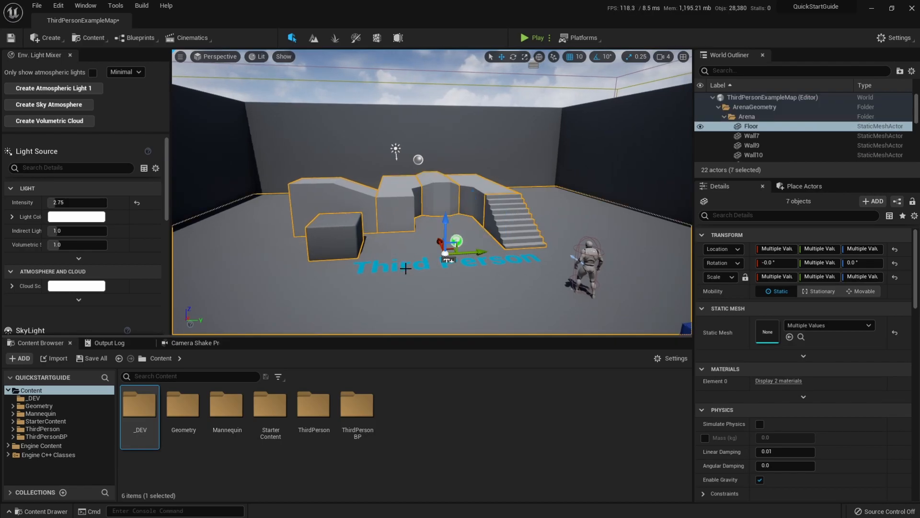
ctrl+click(405, 263)
ctrl+click(259, 304)
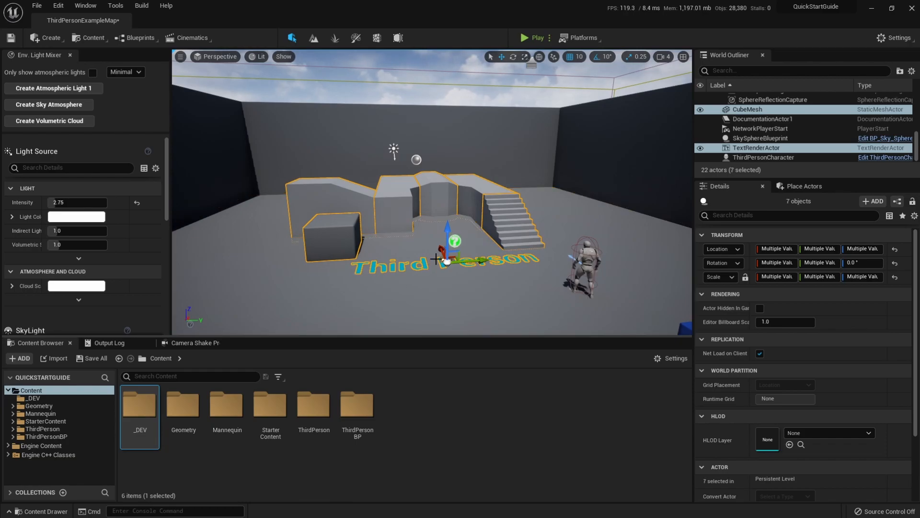
key(Delete)
click(455, 241)
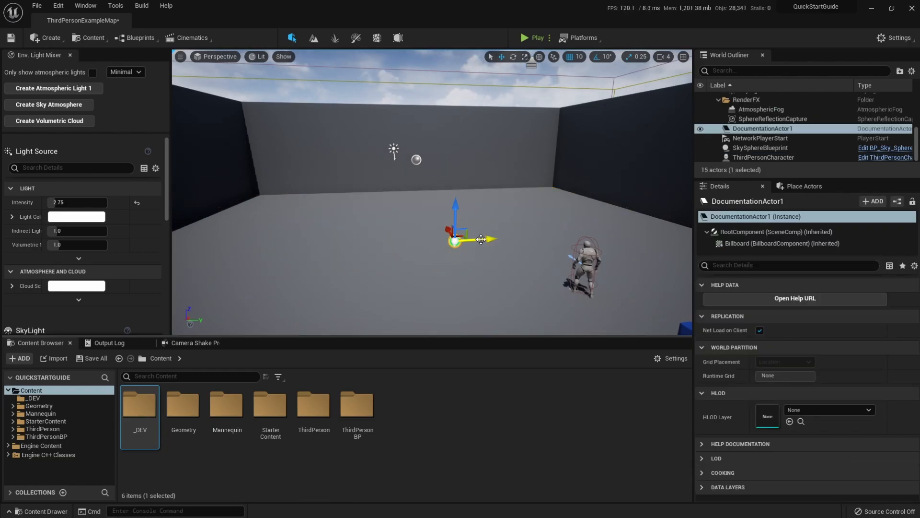
key(Delete)
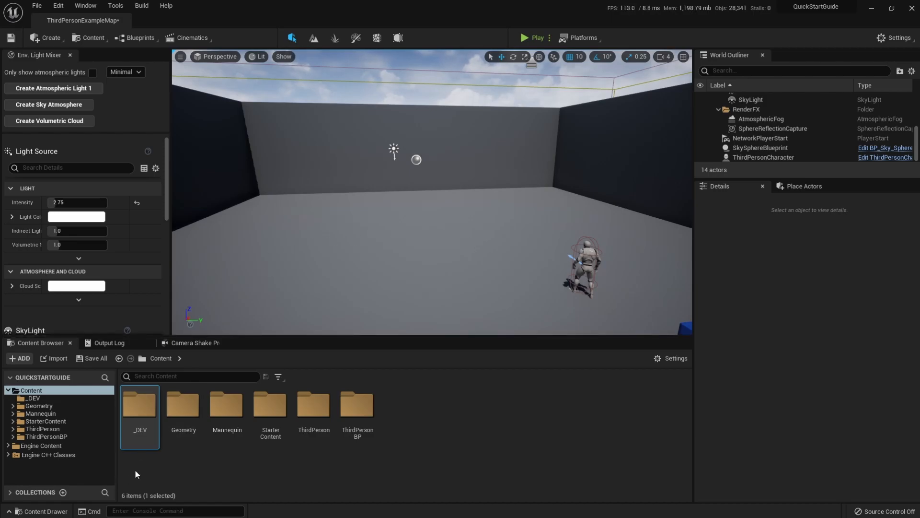
Create a subfolder named MetaSounds inside the _DEV folder
double_click(139, 414)
right_click(140, 427)
click(203, 138)
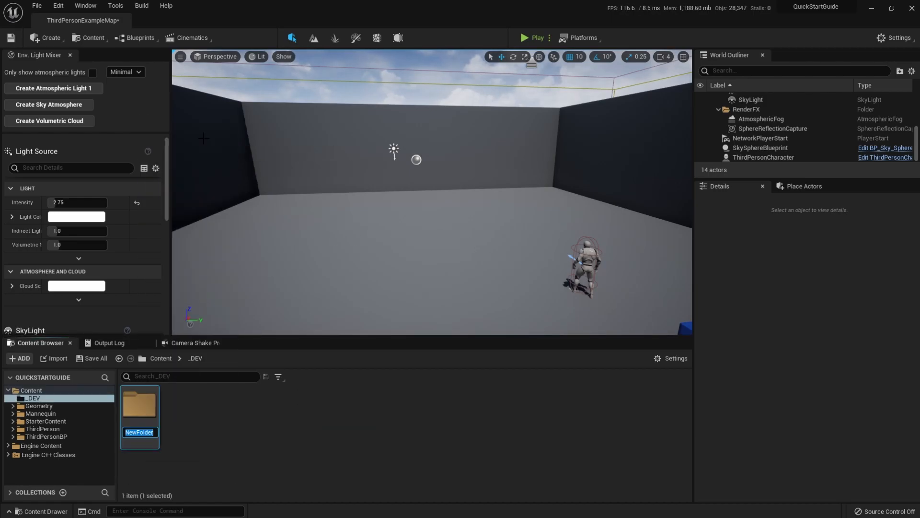
text(MetaSounds)
key(Return)
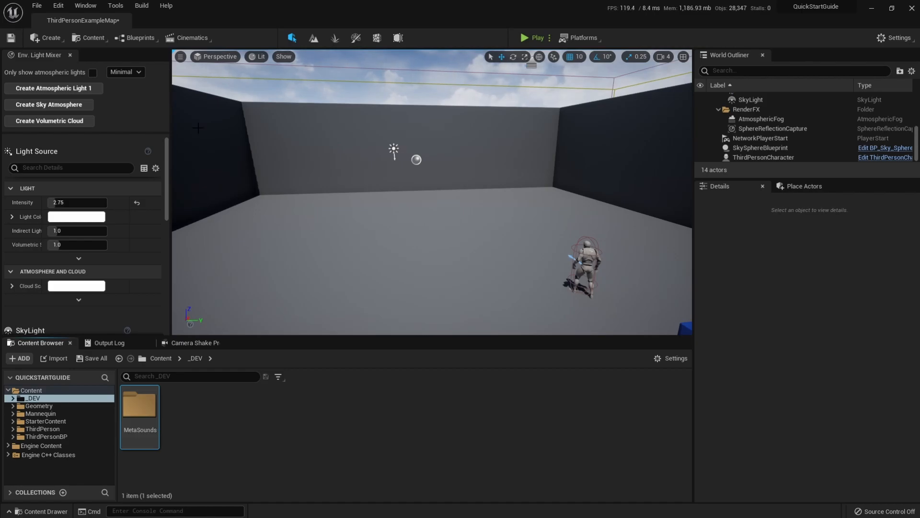
Create a MetaSound asset named MS_ProceduralMusic inside the MetaSounds folder
double_click(140, 417)
right_click(142, 417)
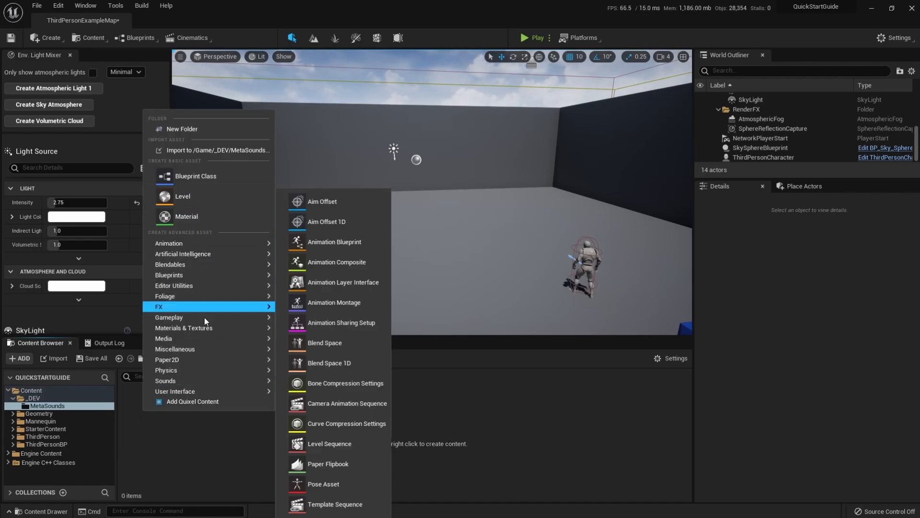
mouse_move(187, 381)
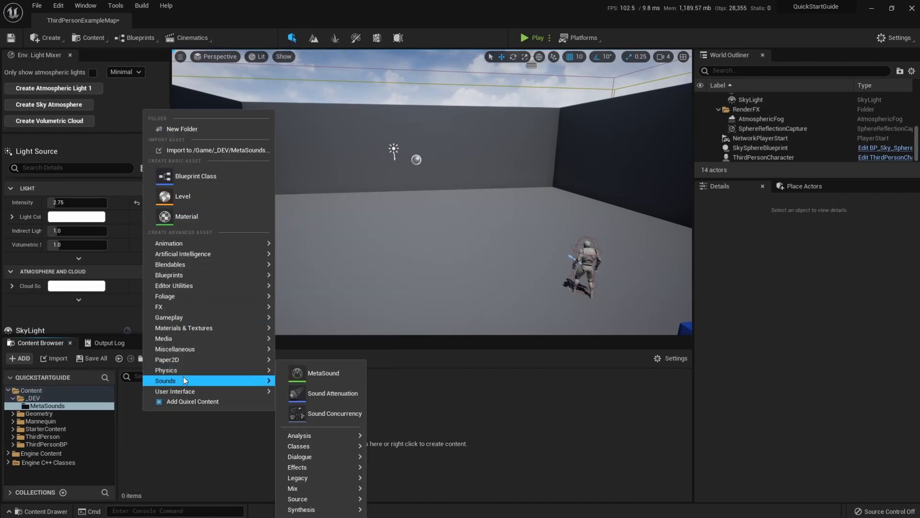
click(321, 377)
text(MS)
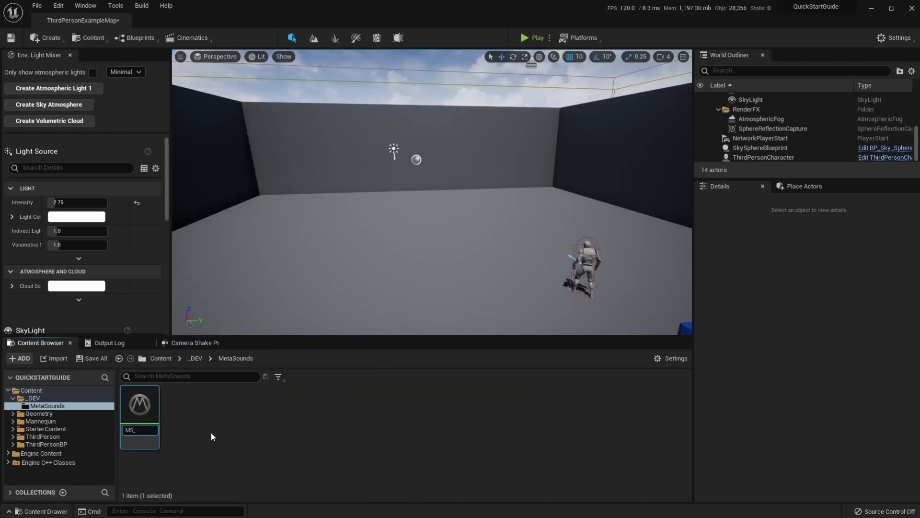
text(_Procedural)
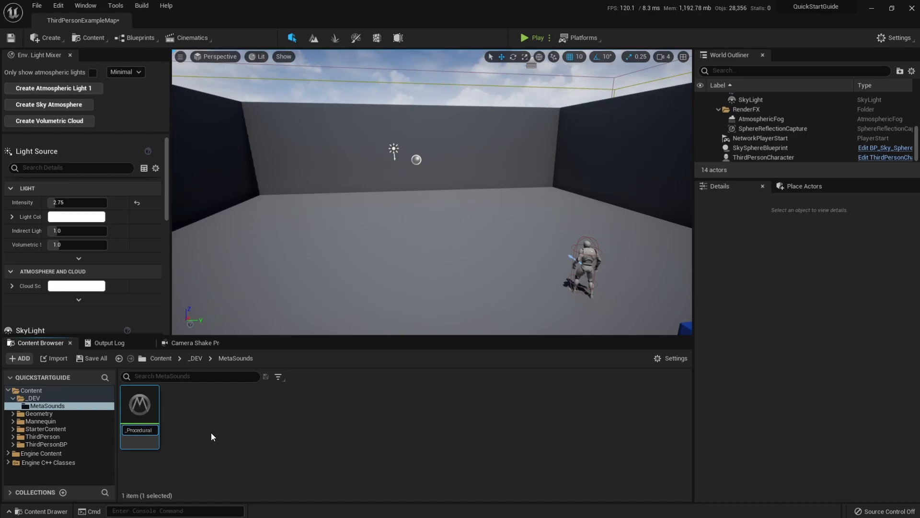
text(Music)
key(Return)
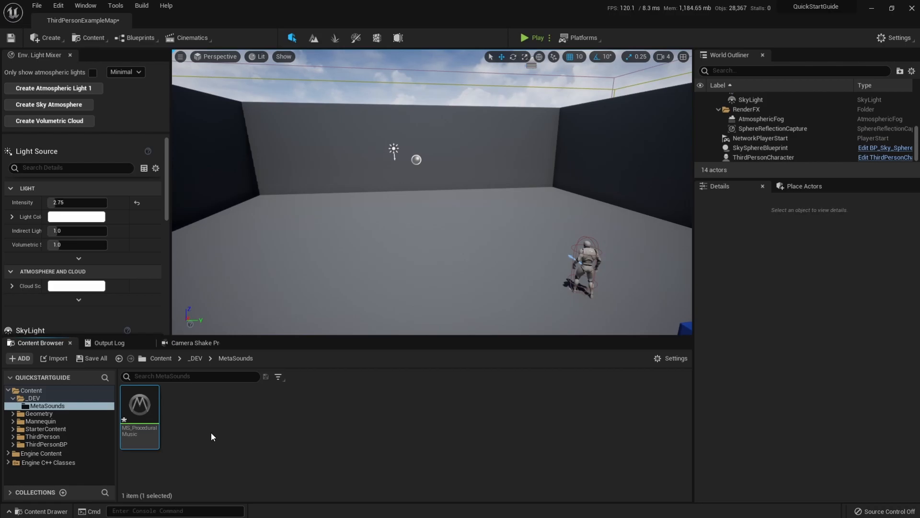
Save the MetaSound asset and create an Actor Blueprint named BP_LevelMusic in the MetaSounds folder
key(ctrl+s)
right_click(197, 419)
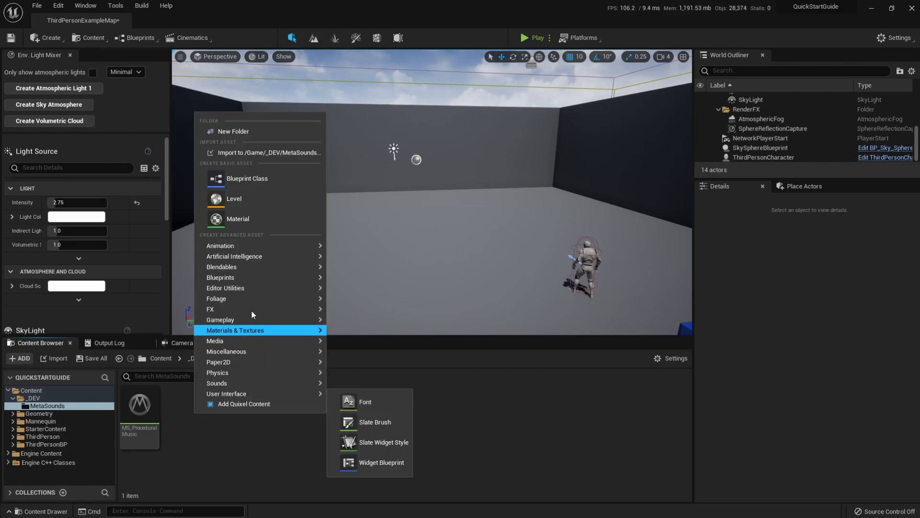
click(262, 182)
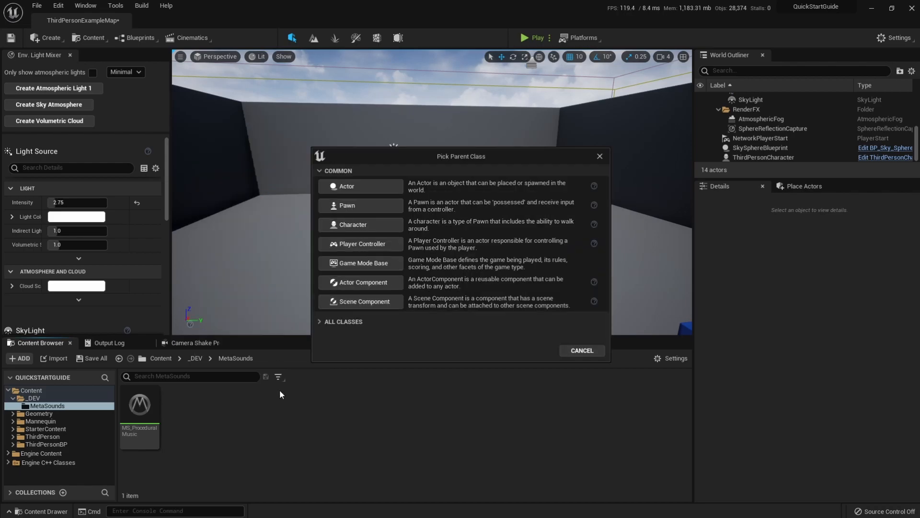
click(365, 186)
text(BP_LevelMusic)
key(Return)
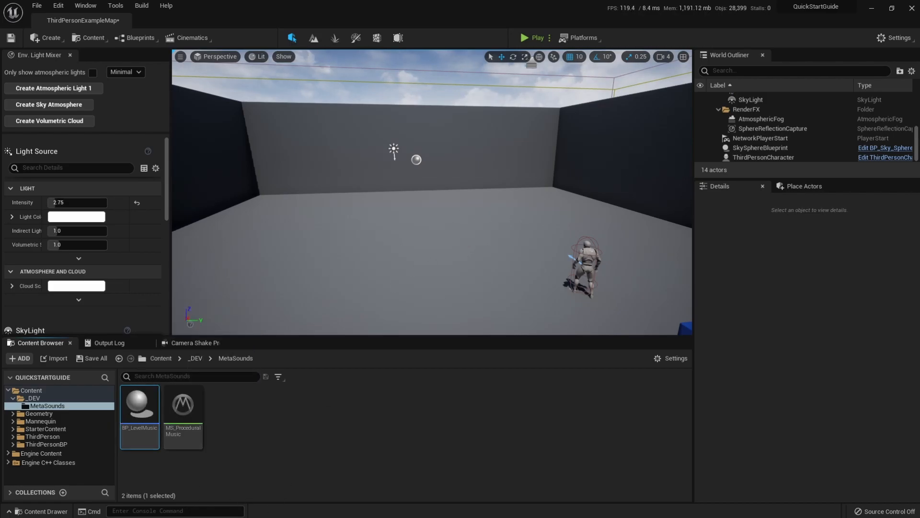
Open the MS_ProceduralMusic asset in the MetaSound editor, docked alongside the level
click(183, 412)
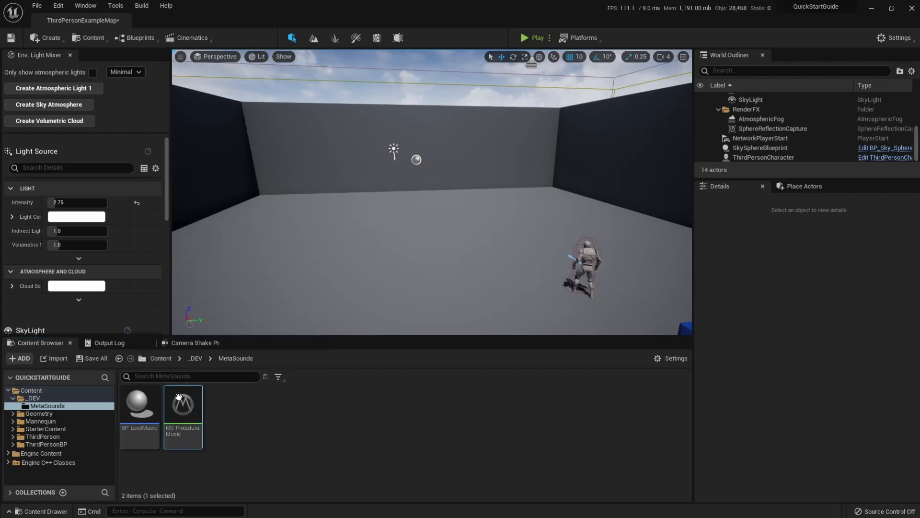
double_click(183, 411)
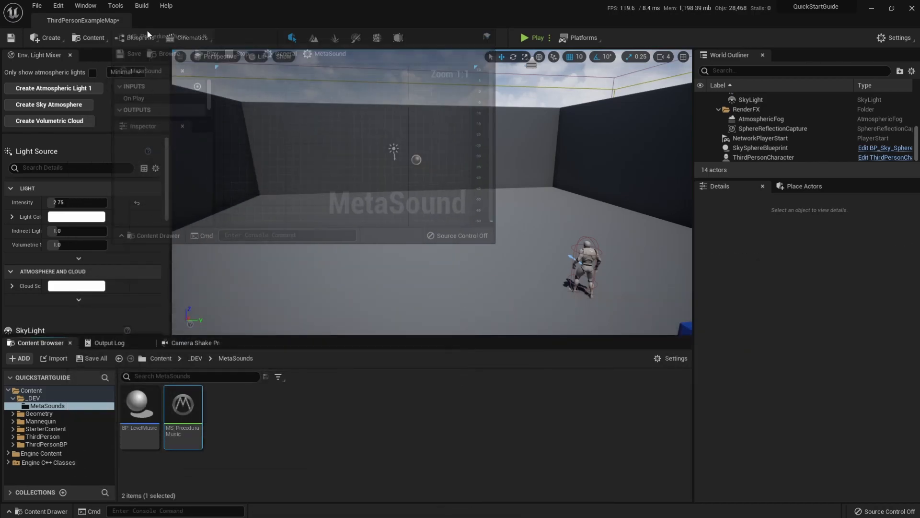
scroll(349, 210, down, 3)
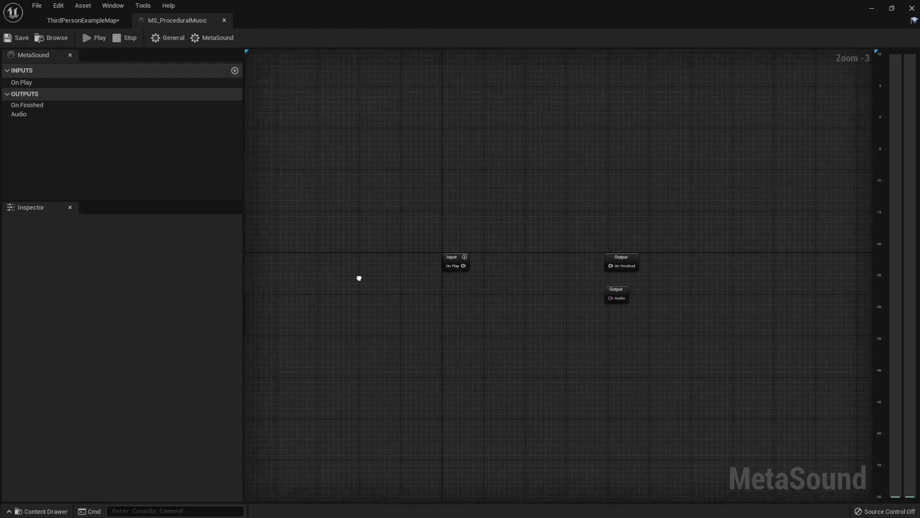
drag(289, 95, 759, 456)
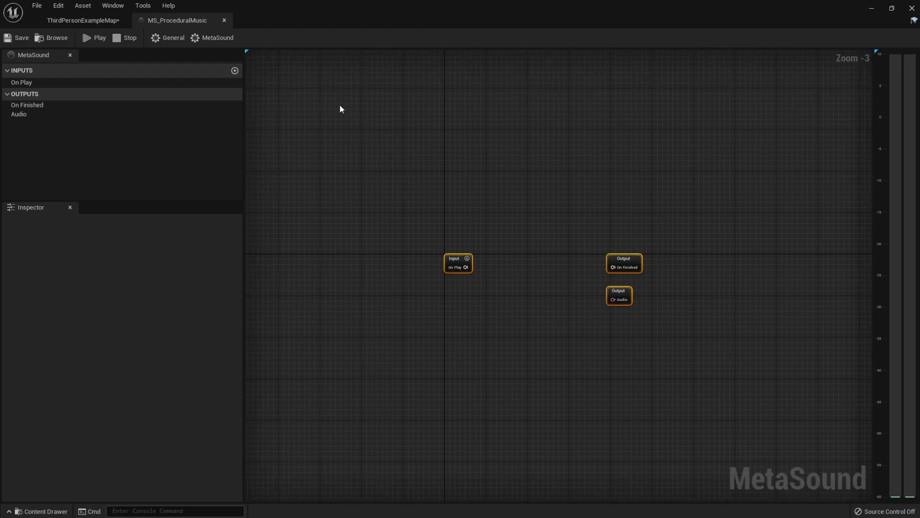
right_click(454, 356)
click(481, 237)
drag(423, 339, 501, 370)
key(Delete)
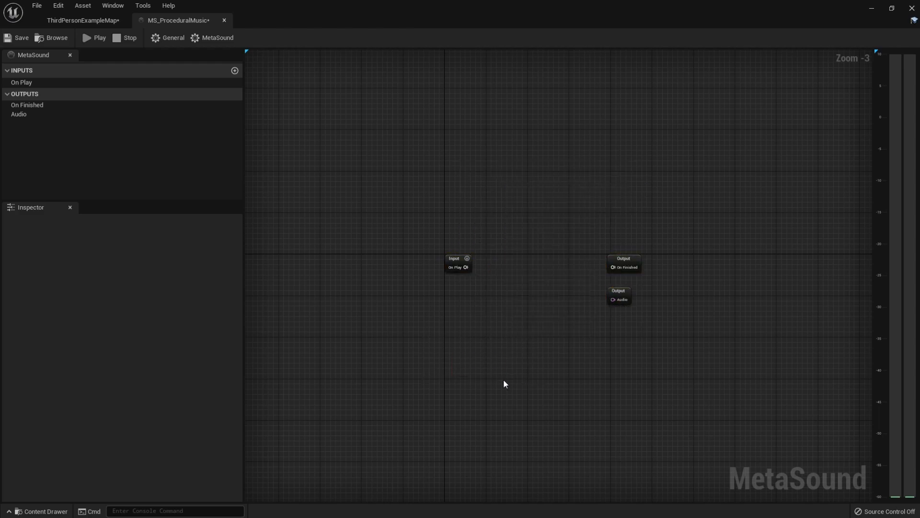
Examine the MetaSound graph with its default Input and Output nodes at different zoom levels
right_drag(507, 207, 499, 179)
scroll(500, 183, up, 3)
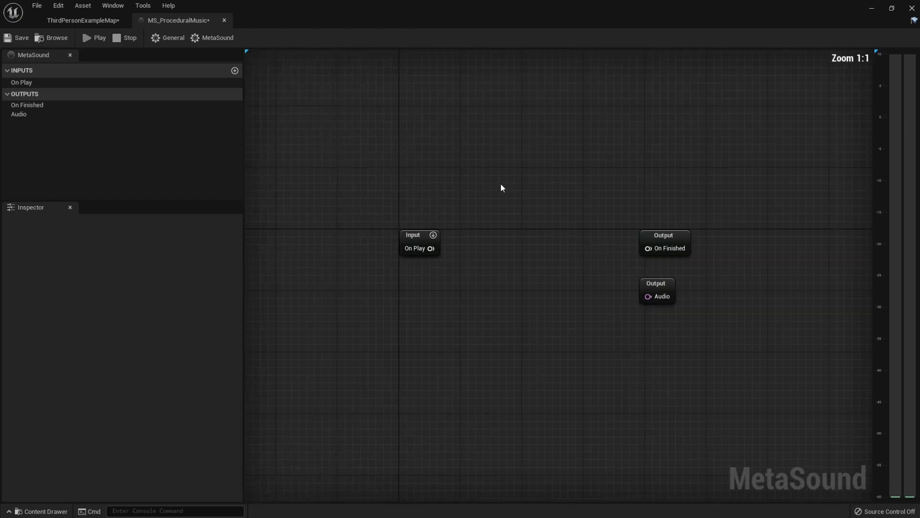
scroll(500, 187, down, 8)
scroll(499, 188, up, 8)
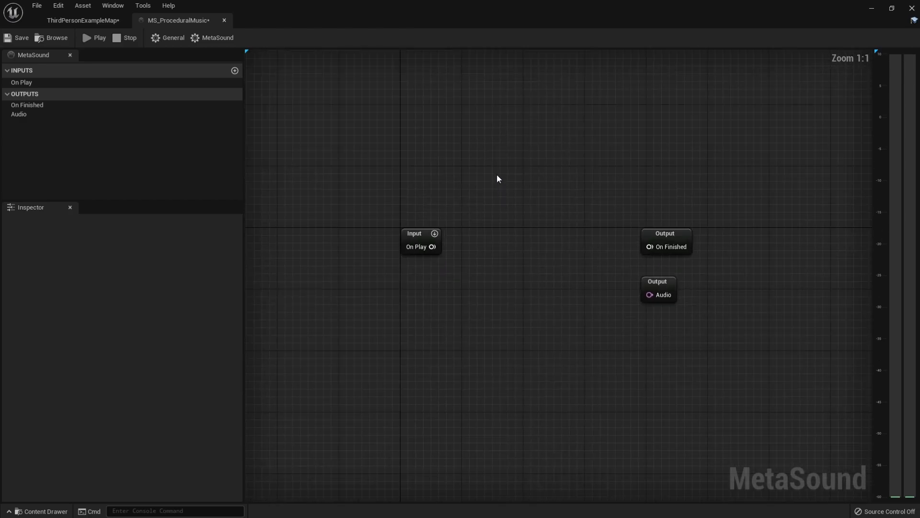
scroll(496, 180, down, 8)
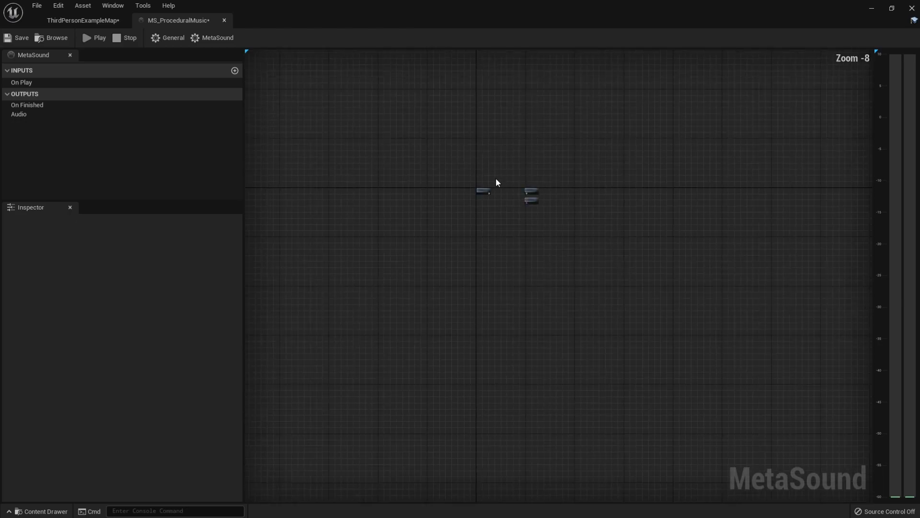
scroll(496, 180, up, 13)
scroll(497, 182, up, 2)
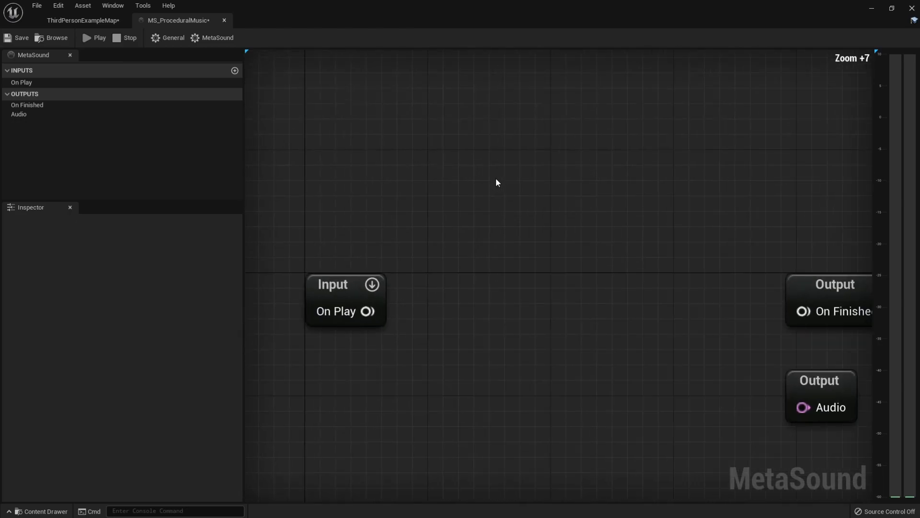
scroll(497, 182, down, 1)
scroll(495, 182, up, 1)
right_drag(496, 182, 455, 137)
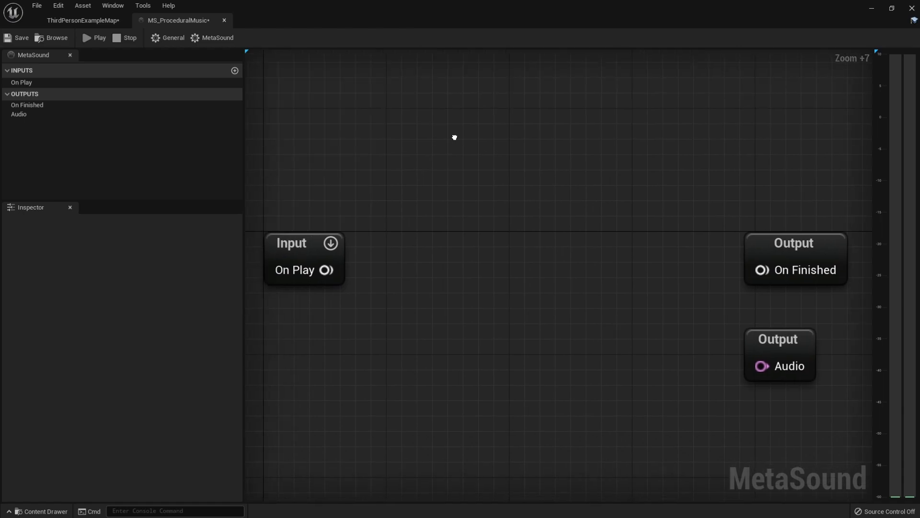
scroll(427, 386, down, 7)
scroll(516, 309, down, 2)
scroll(503, 330, down, 5)
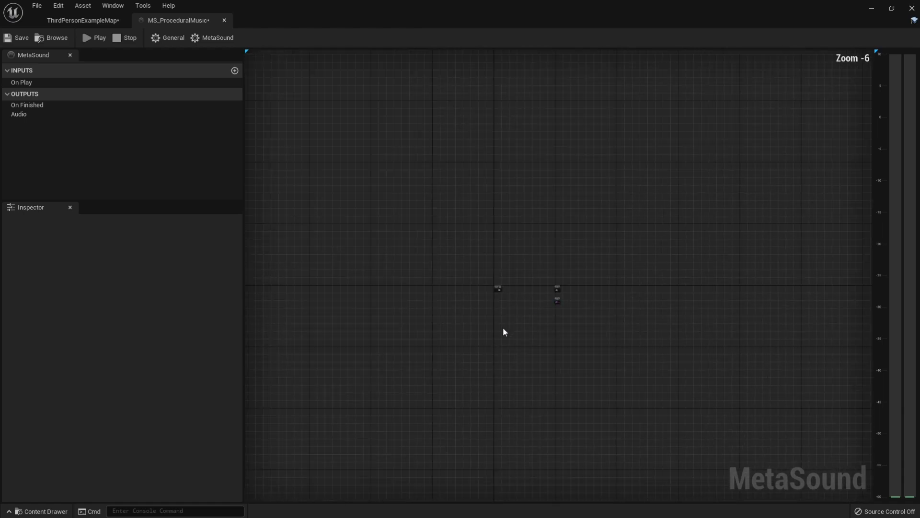
scroll(286, 222, up, 1)
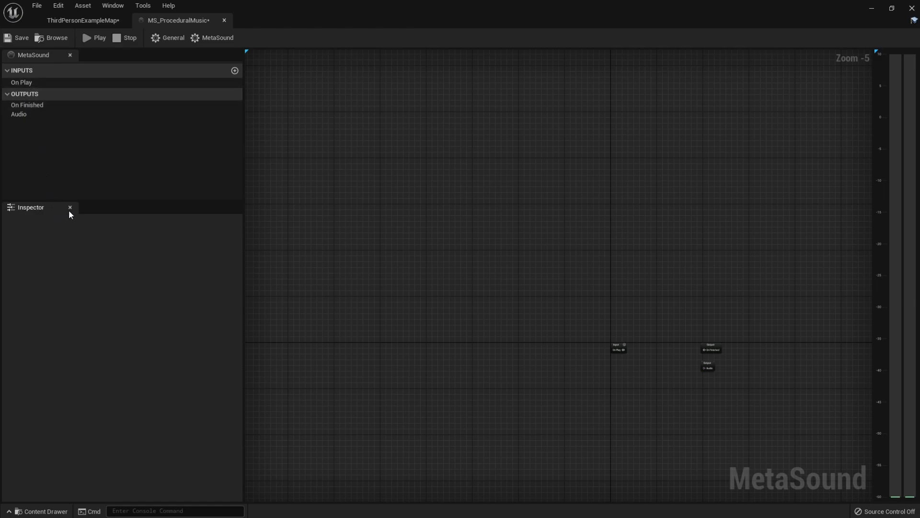
Save the MetaSound and review its general sound, attenuation, source effect and submix settings
click(19, 39)
click(166, 37)
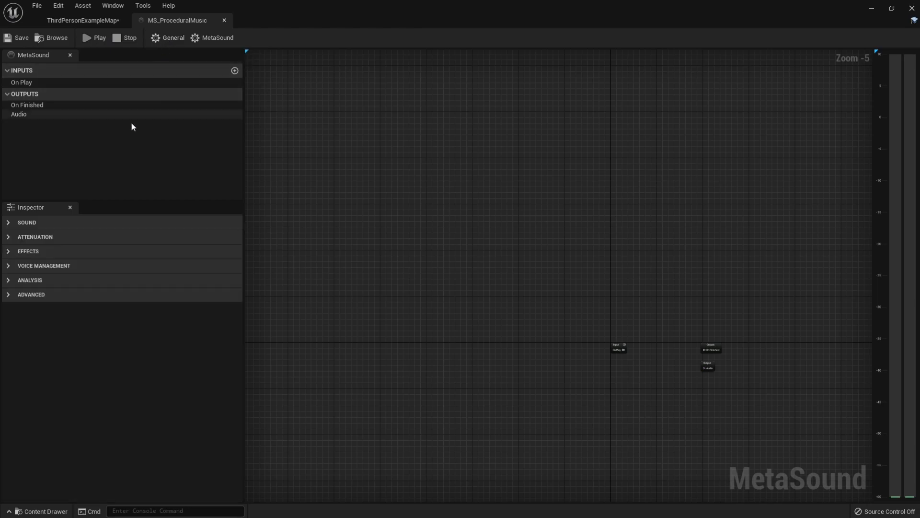
click(26, 221)
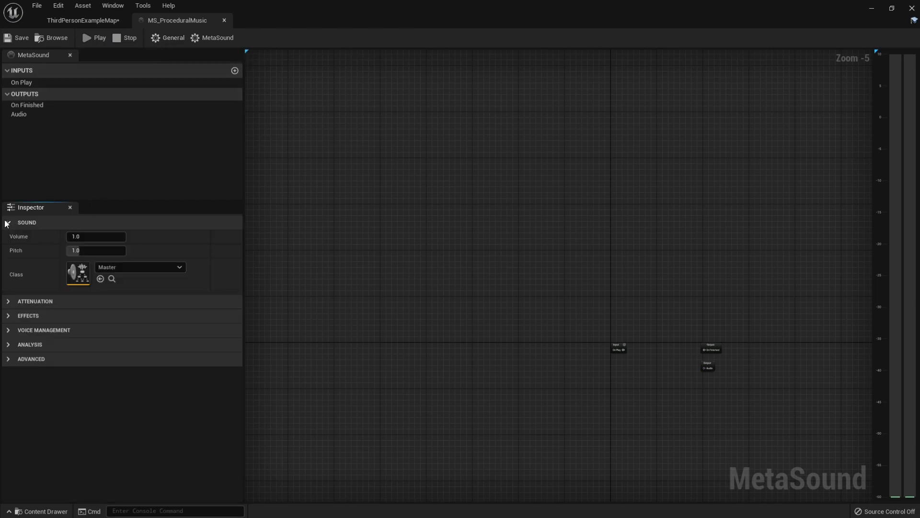
click(8, 302)
click(8, 352)
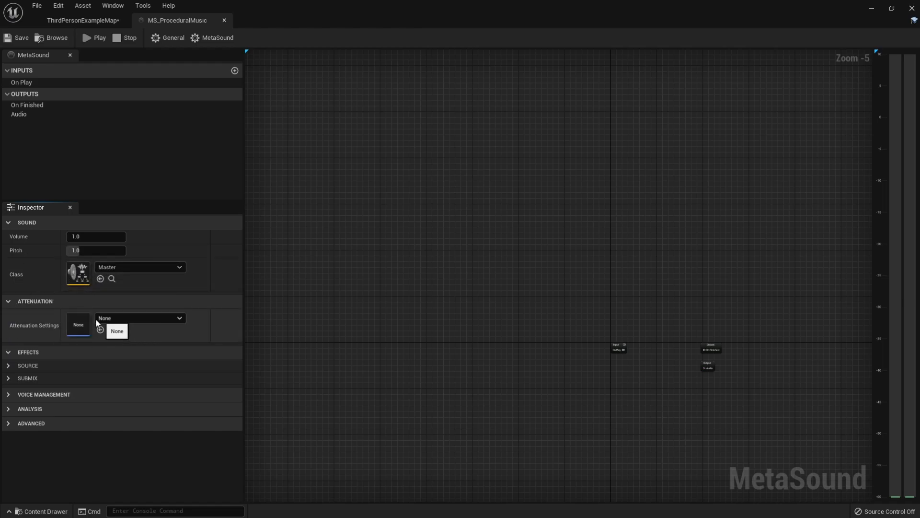
click(9, 365)
click(8, 454)
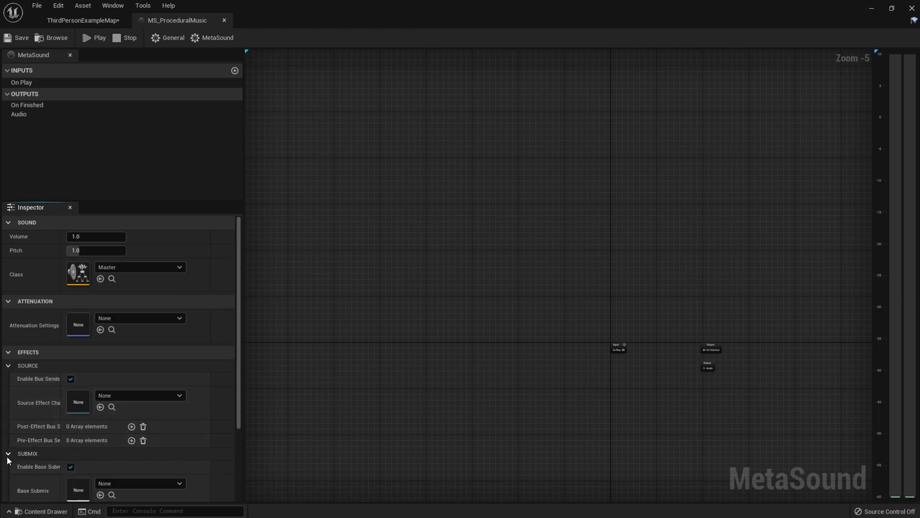
scroll(33, 445, down, 2)
scroll(24, 361, up, 2)
Review the MetaSound-specific settings, including author, version, output format and advanced asset user data
click(210, 38)
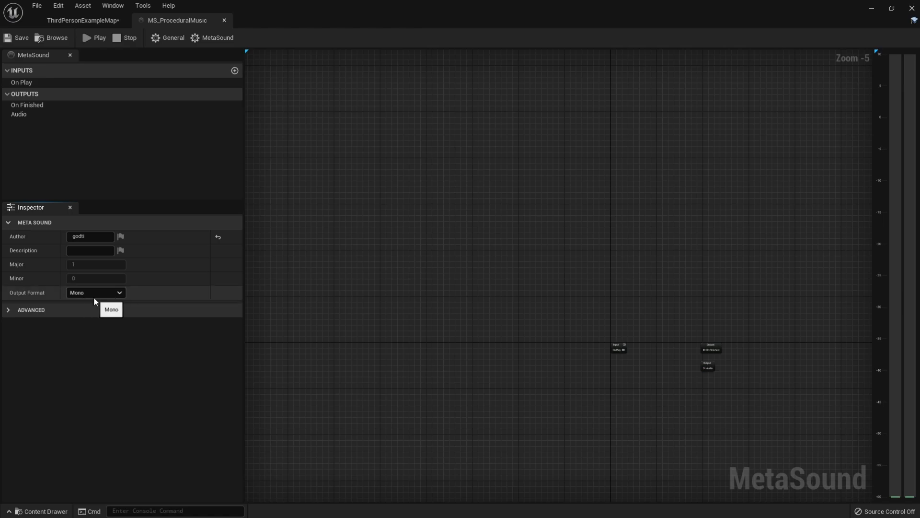
click(9, 310)
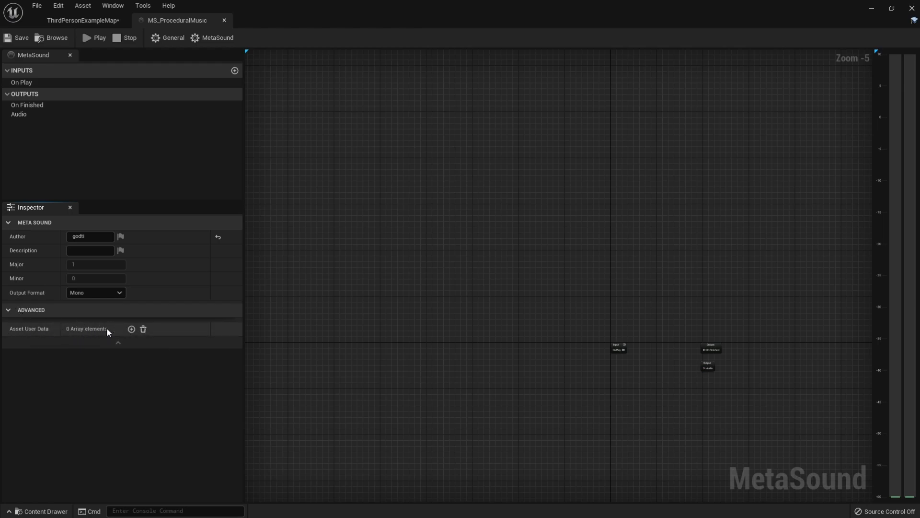
click(9, 310)
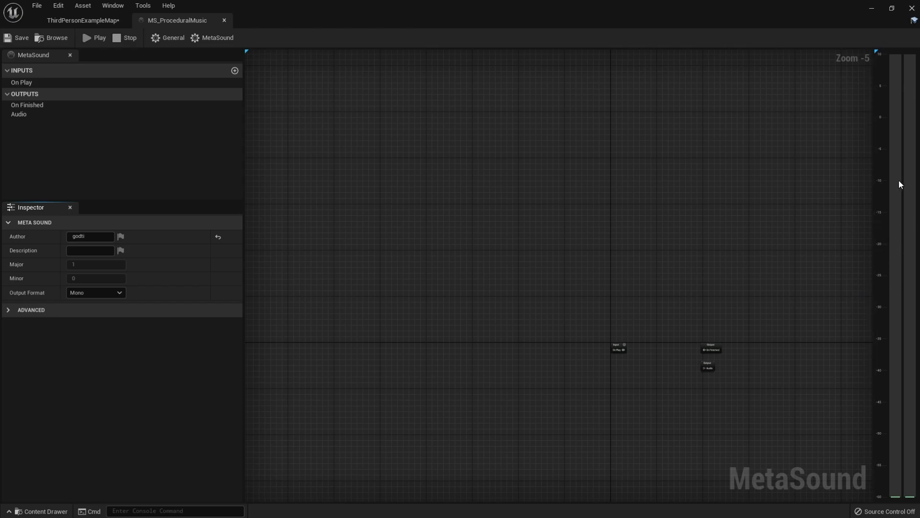
Spread out the default nodes, placing On Play and On Finished level near the top and Audio lower on the right side of the graph
right_drag(792, 290, 753, 302)
right_drag(686, 313, 598, 257)
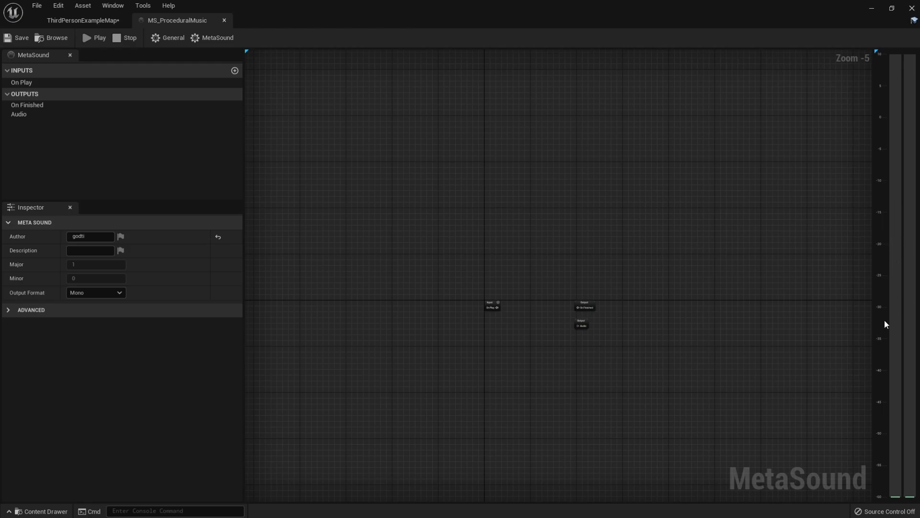
scroll(537, 324, up, 5)
right_drag(539, 324, 550, 234)
click(430, 188)
drag(436, 186, 314, 125)
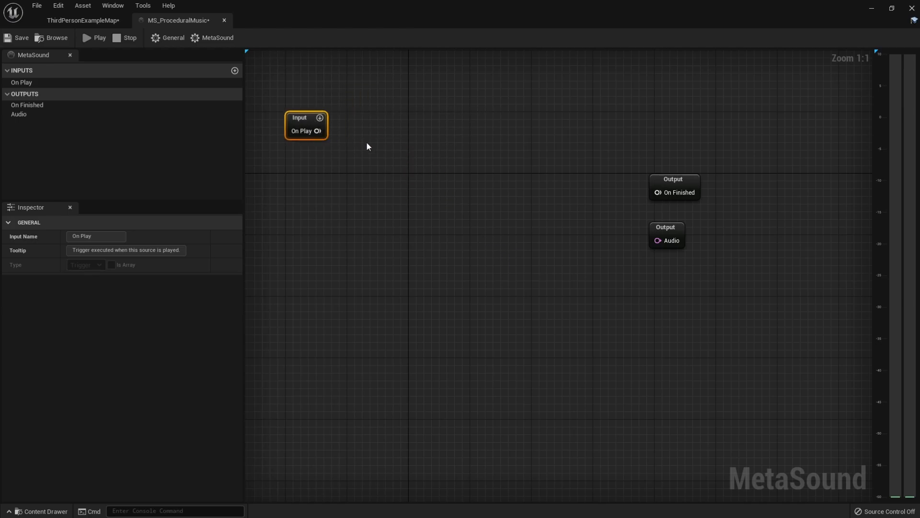
drag(680, 188, 686, 126)
click(617, 212)
click(661, 230)
mouse_move(662, 229)
mouse_down()
mouse_move(682, 223)
mouse_move(682, 243)
mouse_move(715, 262)
mouse_move(741, 246)
mouse_up()
drag(690, 219, 778, 280)
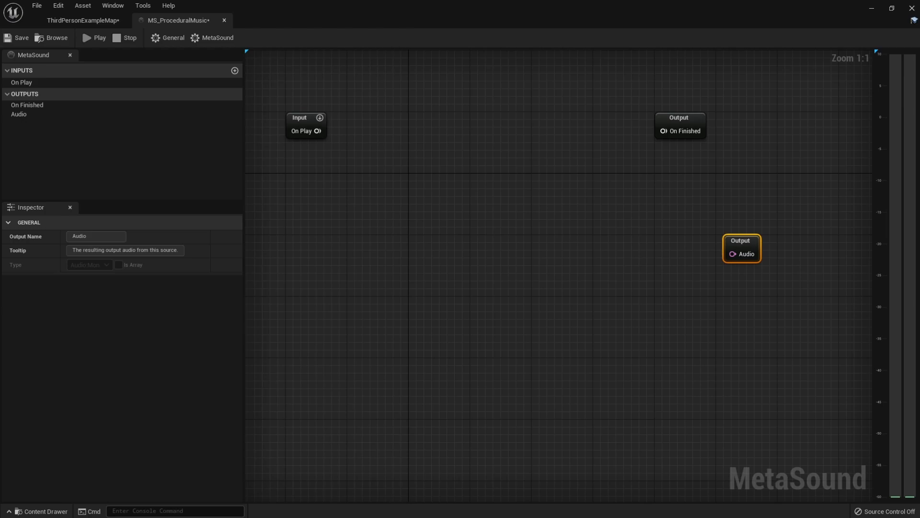
Add a Trigger Repeat node to the graph beside the On Play input
right_drag(362, 192, 398, 181)
right_click(417, 166)
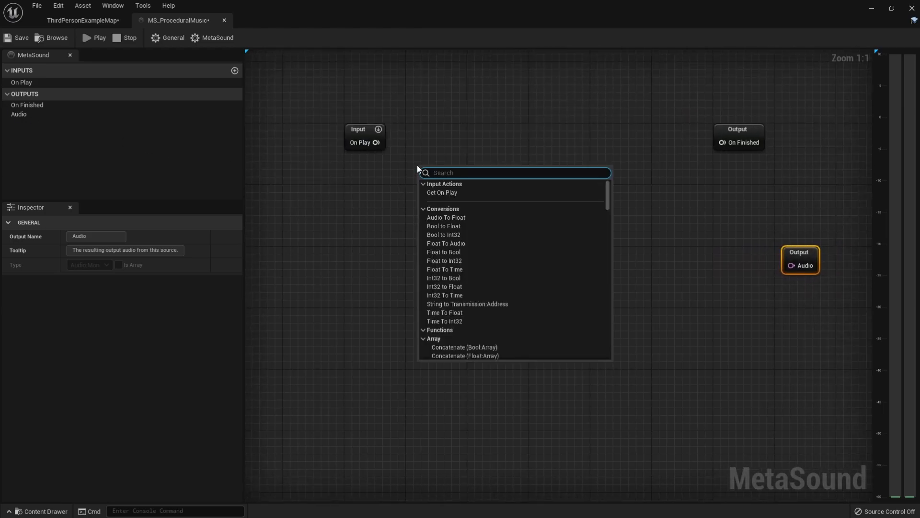
text(trigger)
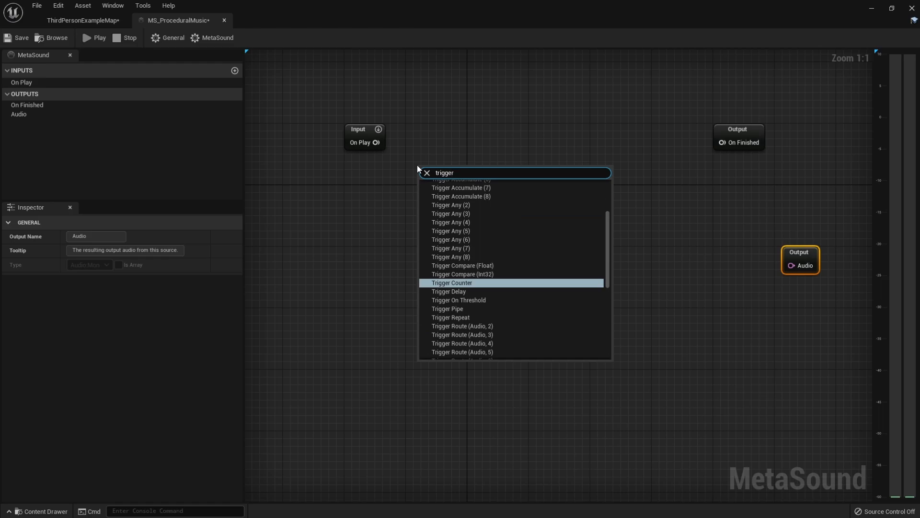
text( repe)
key(Return)
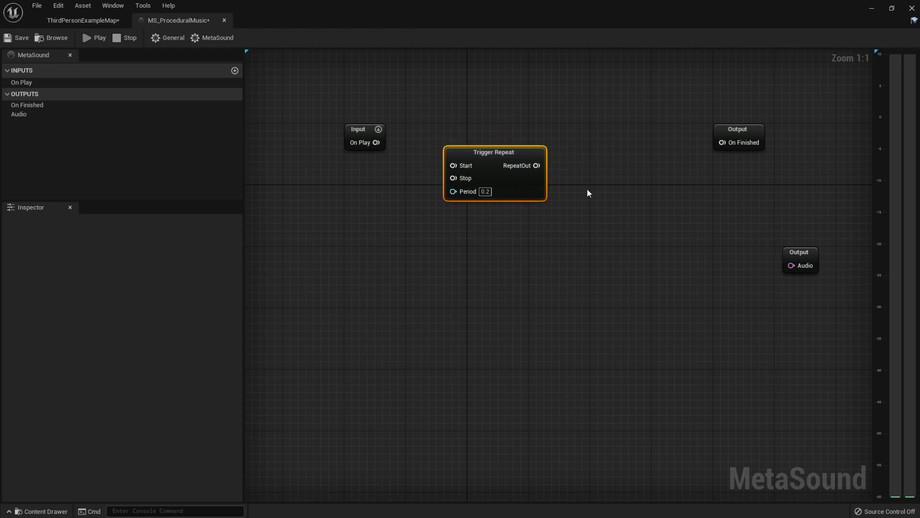
Connect the On Play input to the Start pin of Trigger Repeat and tidy the node positions
drag(793, 251, 800, 251)
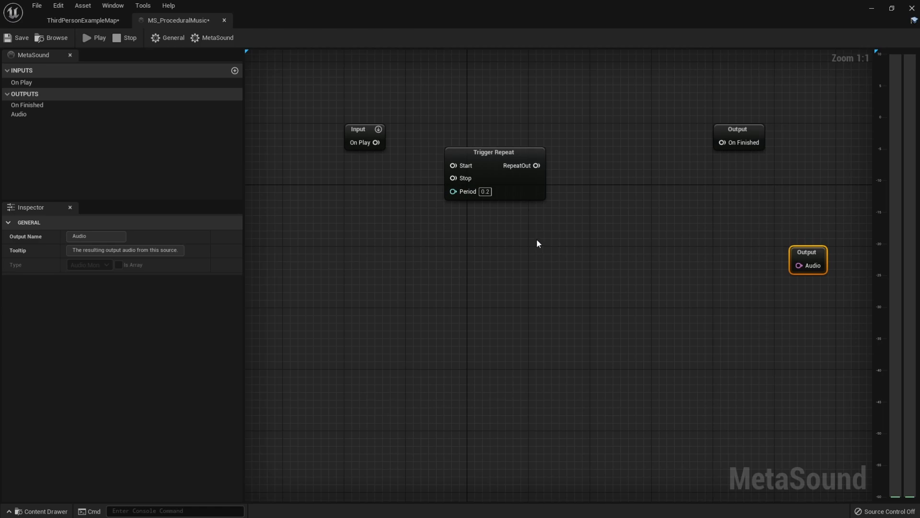
drag(376, 143, 499, 139)
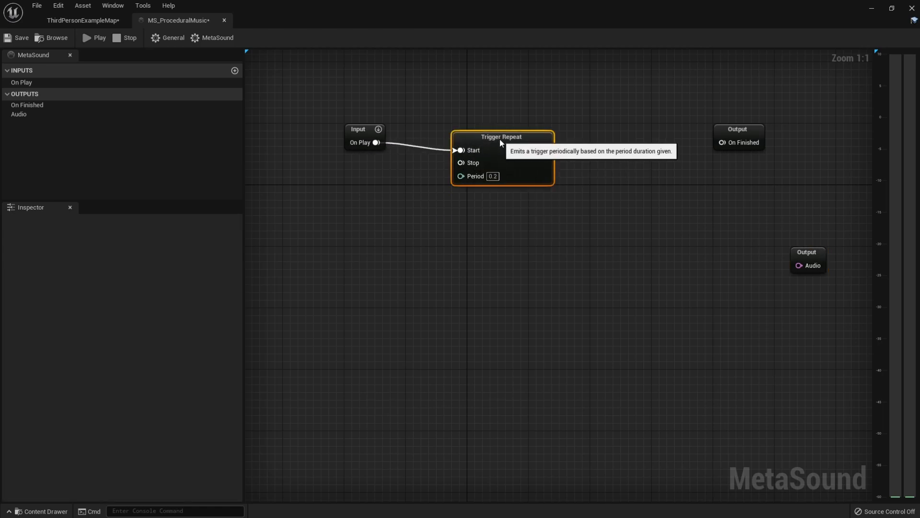
click(359, 129)
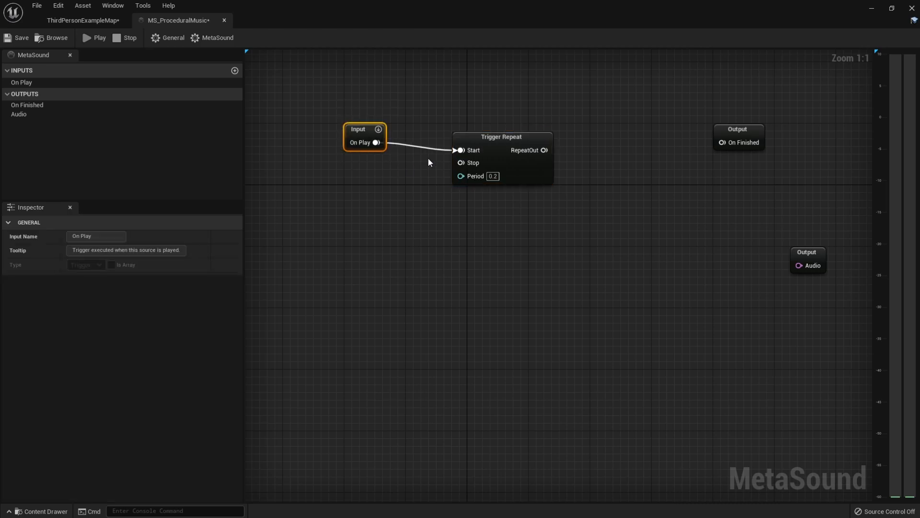
Add a BPM To Seconds node feeding the Period pin of Trigger Repeat and place it below the On Play input
drag(495, 152, 366, 240)
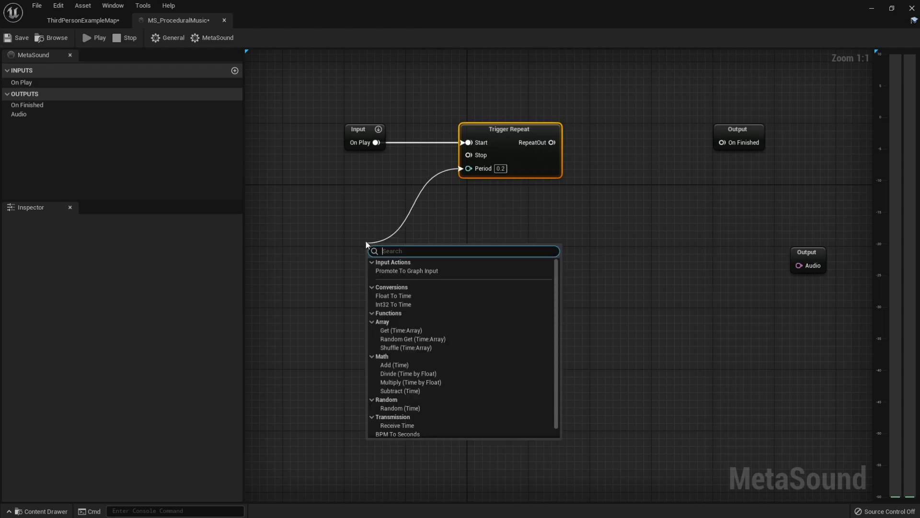
text(bpm)
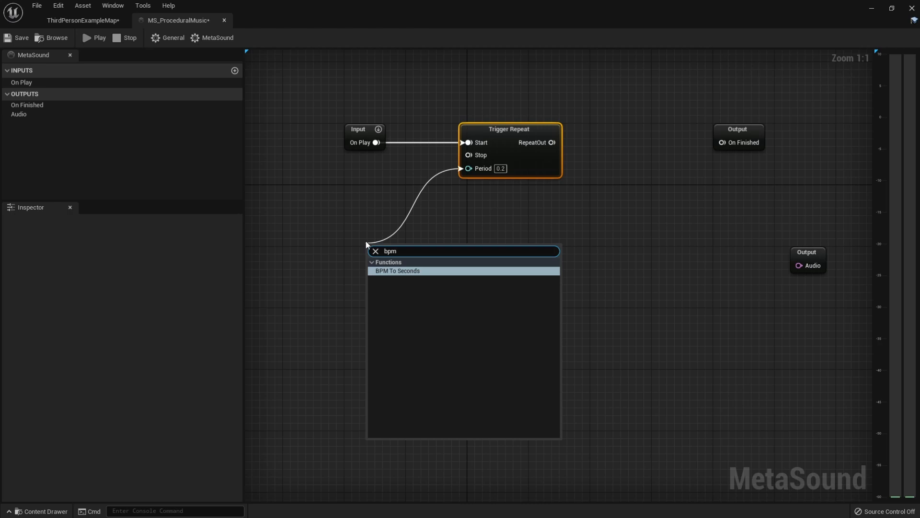
key(Return)
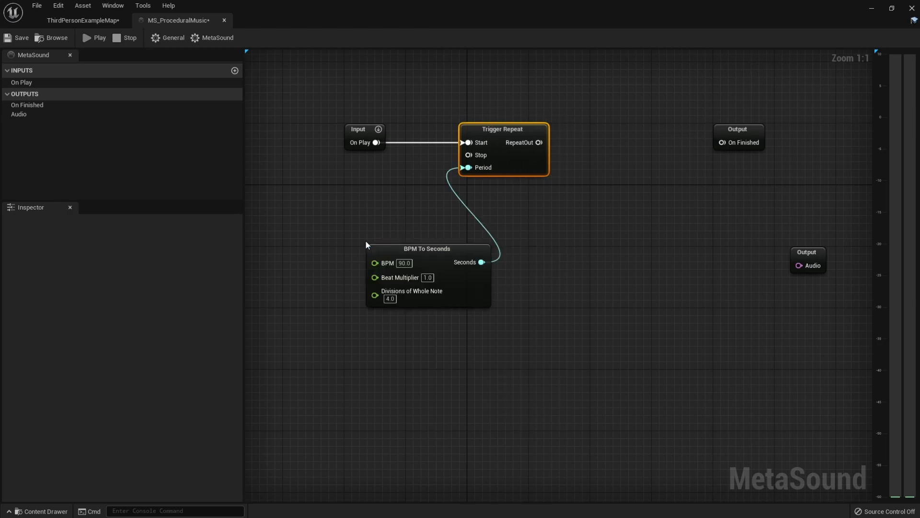
drag(445, 260, 406, 199)
drag(459, 314, 308, 200)
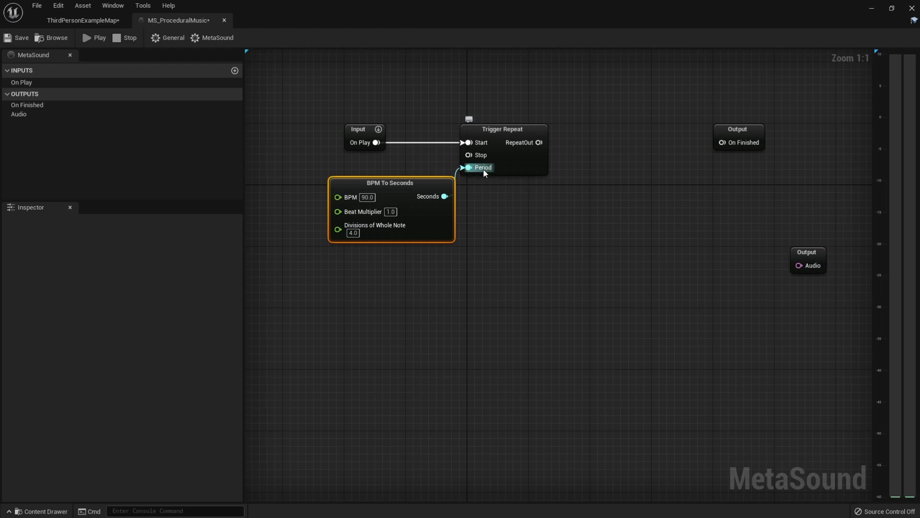
Promote the BPM pin of BPM To Seconds to a graph input and place the input node beside BPM To Seconds
drag(405, 193, 397, 193)
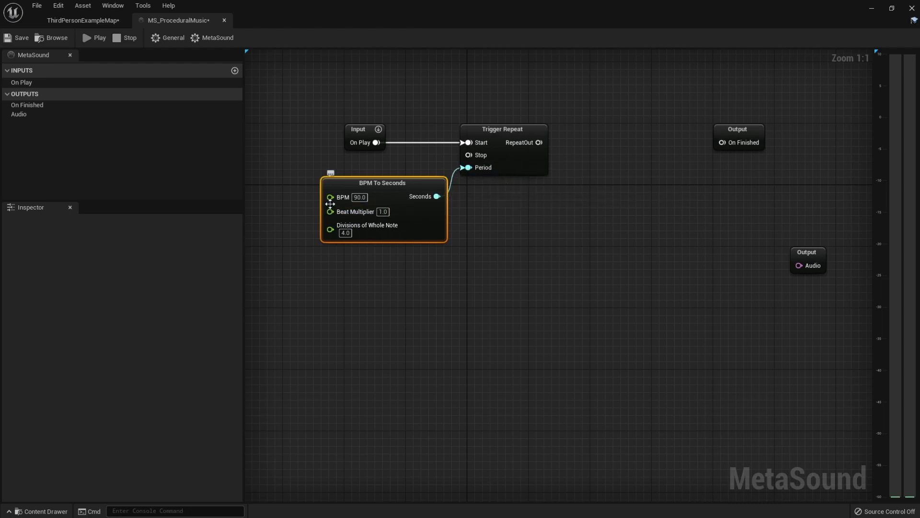
drag(331, 197, 277, 194)
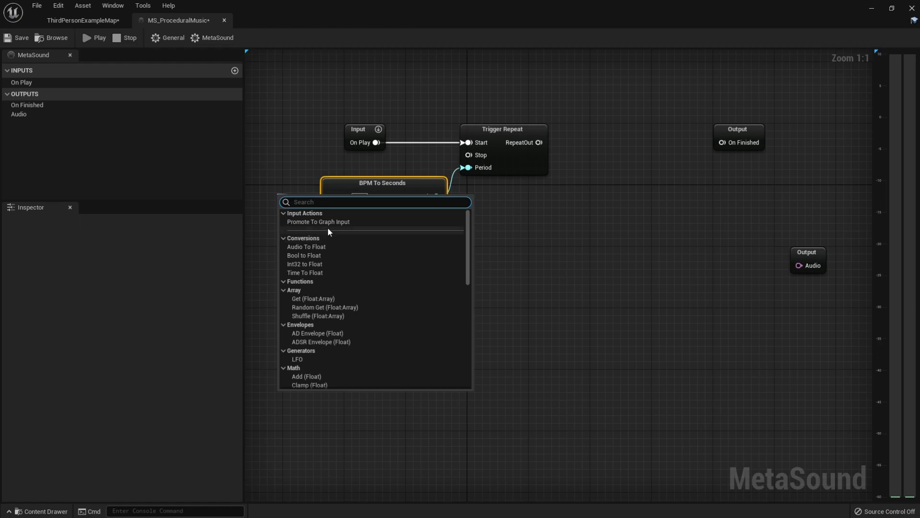
click(321, 222)
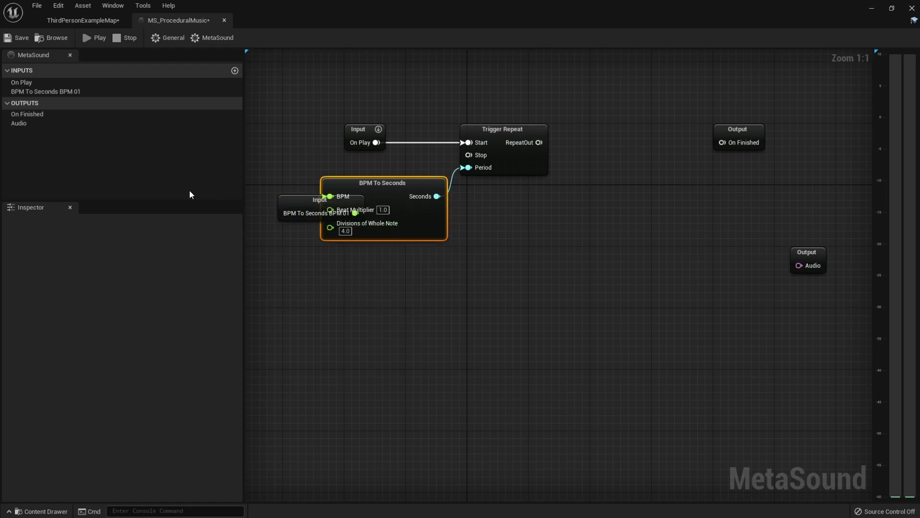
click(292, 199)
right_drag(288, 192, 454, 205)
drag(492, 214, 494, 245)
click(404, 279)
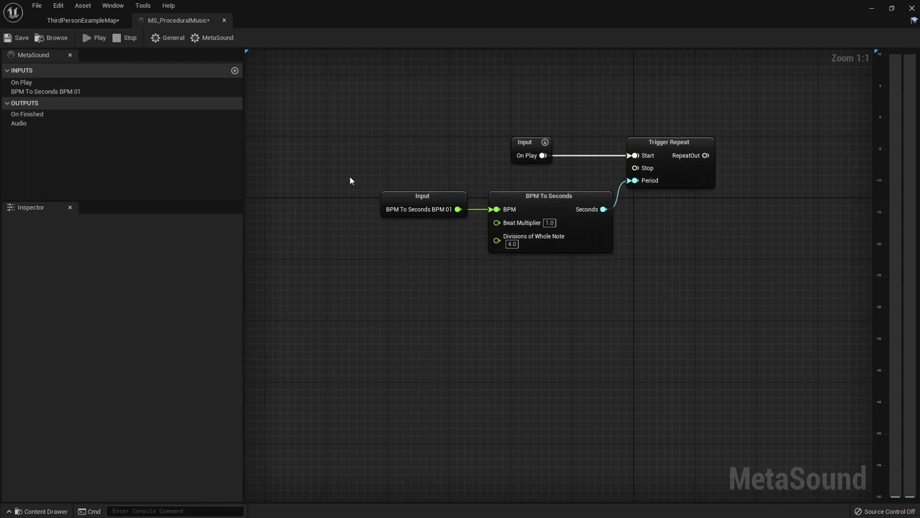
Rename the promoted graph input to BPM and adjust its node position in front of BPM To Seconds
click(422, 201)
click(41, 92)
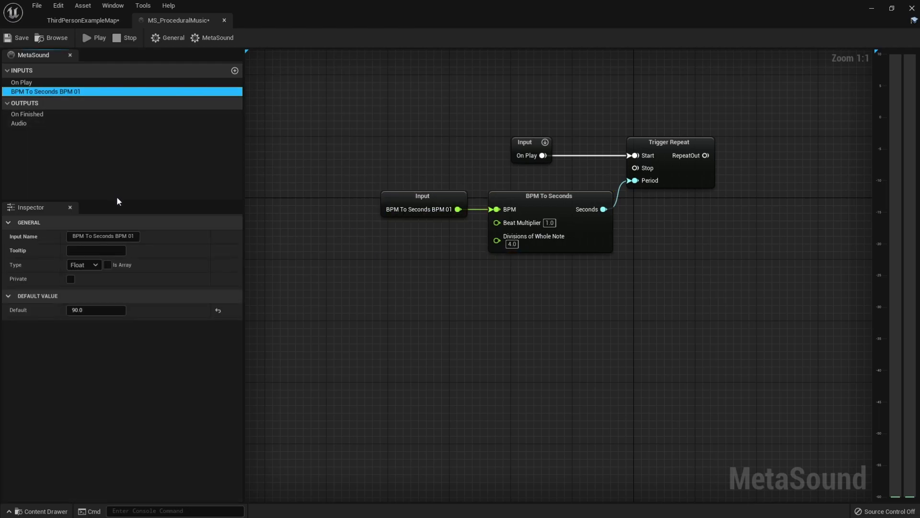
drag(86, 236, 188, 234)
key(BackSpace)
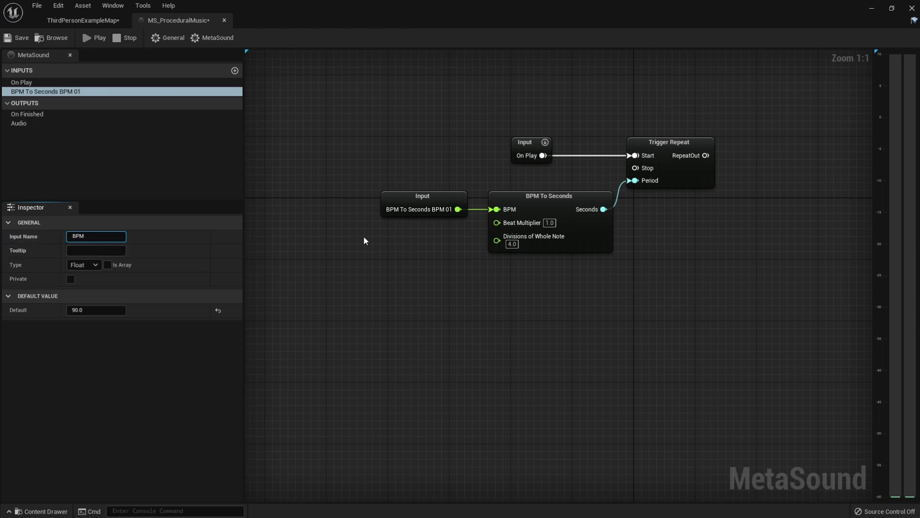
click(422, 243)
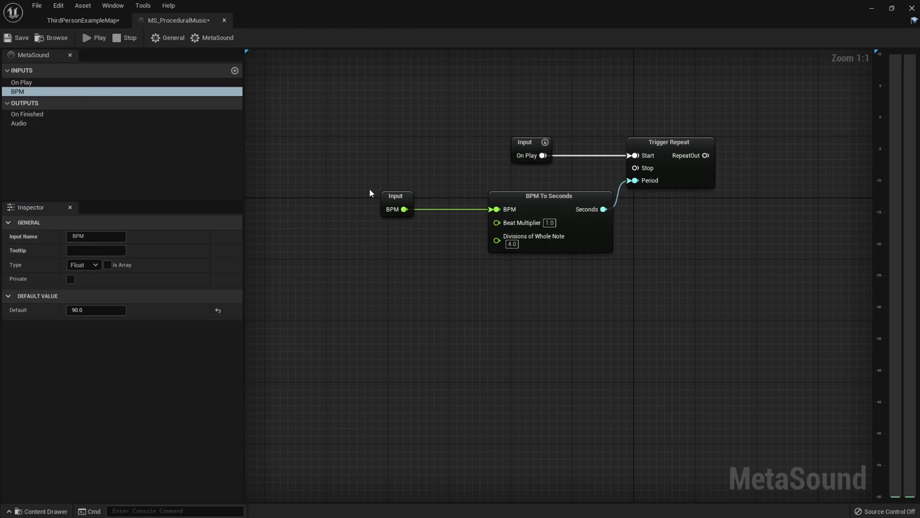
drag(396, 196, 403, 197)
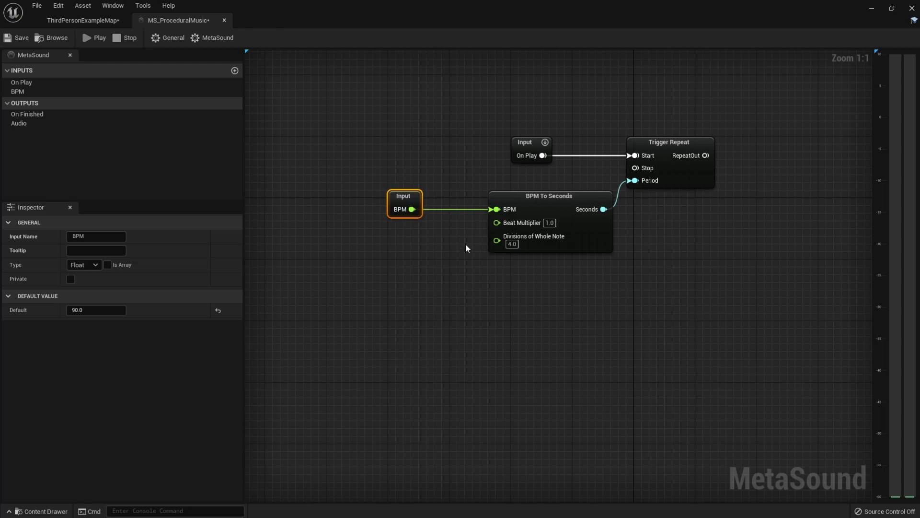
Widen the vertical gap between the On Play and Trigger Repeat row and the BPM input and BPM To Seconds row
drag(479, 95, 668, 111)
drag(372, 181, 445, 252)
drag(405, 203, 406, 210)
drag(517, 199, 517, 206)
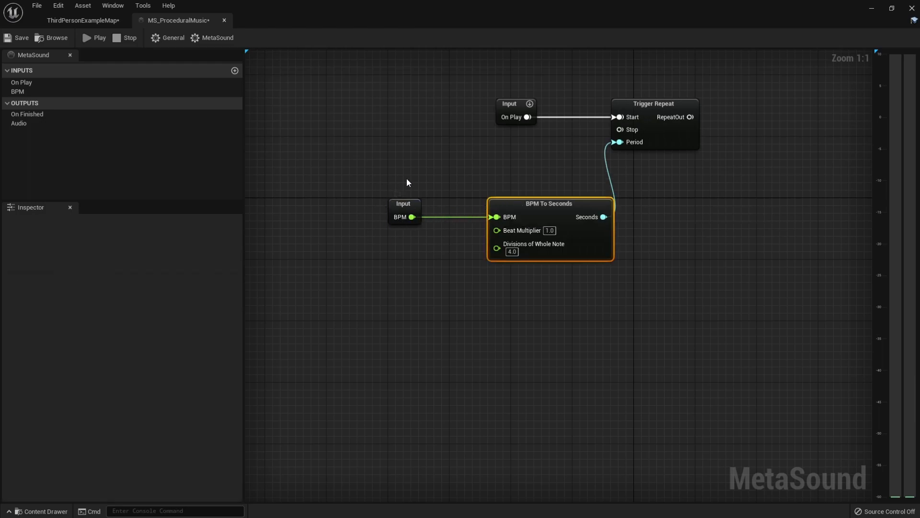
Set Divisions of Whole Note on the BPM To Seconds node to 16
right_drag(636, 282, 549, 276)
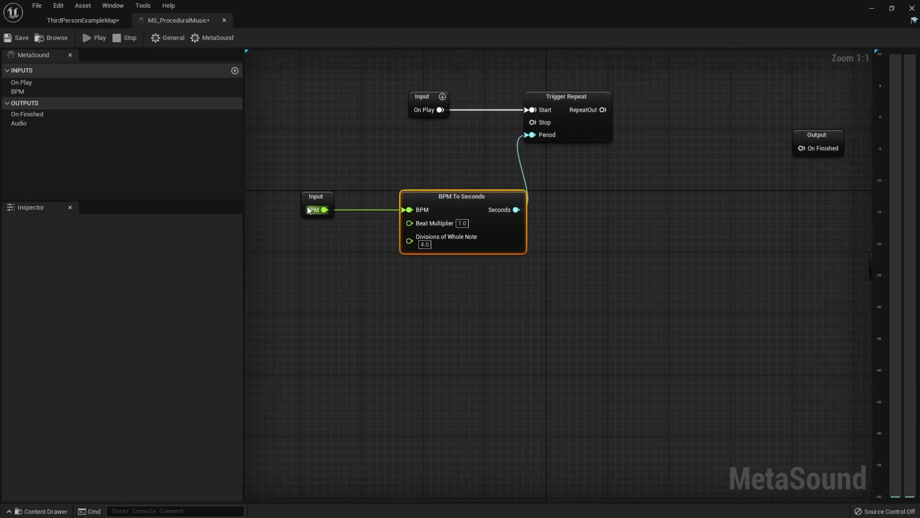
click(424, 244)
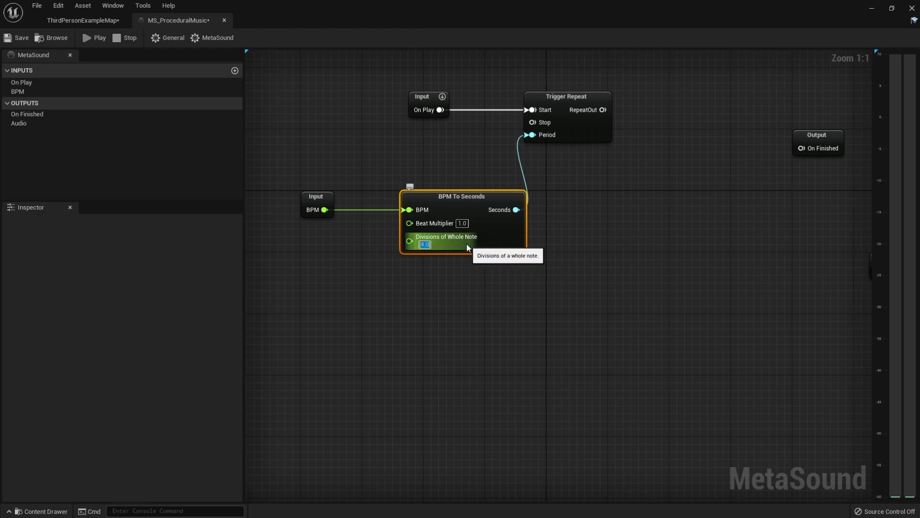
text(16)
click(446, 292)
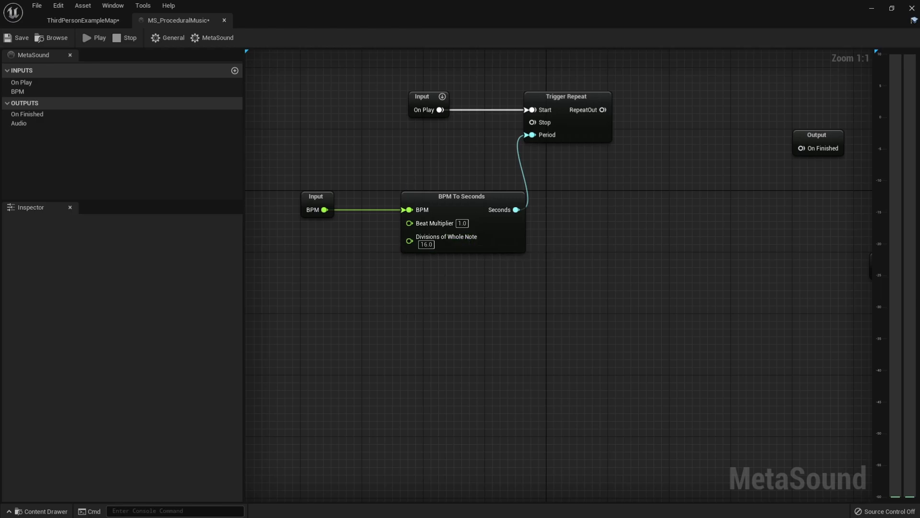
Add a Trigger Counter node driven by the RepeatOut pin of Trigger Repeat
right_drag(637, 127, 540, 176)
drag(523, 152, 591, 148)
text(tri)
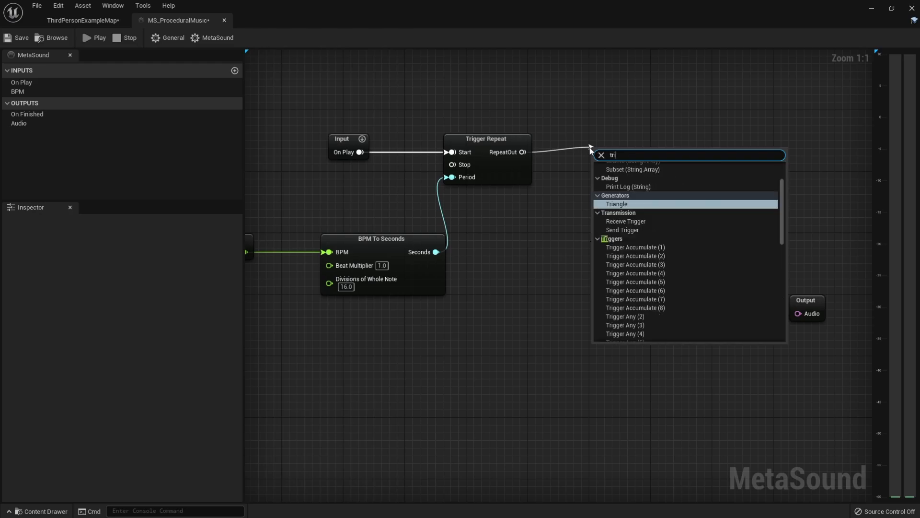
text(gger counter)
key(Return)
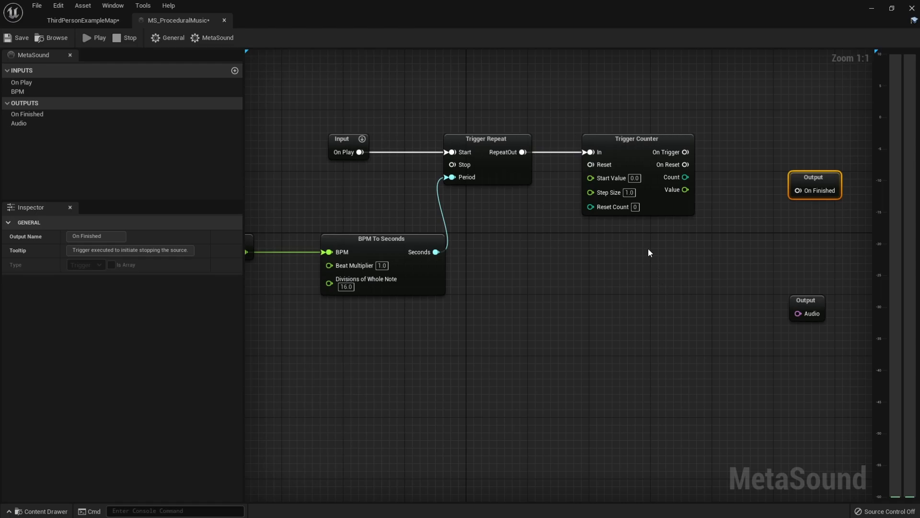
Examine the Reset Count setting and the trigger output pins of the Trigger Counter node
mouse_move(627, 211)
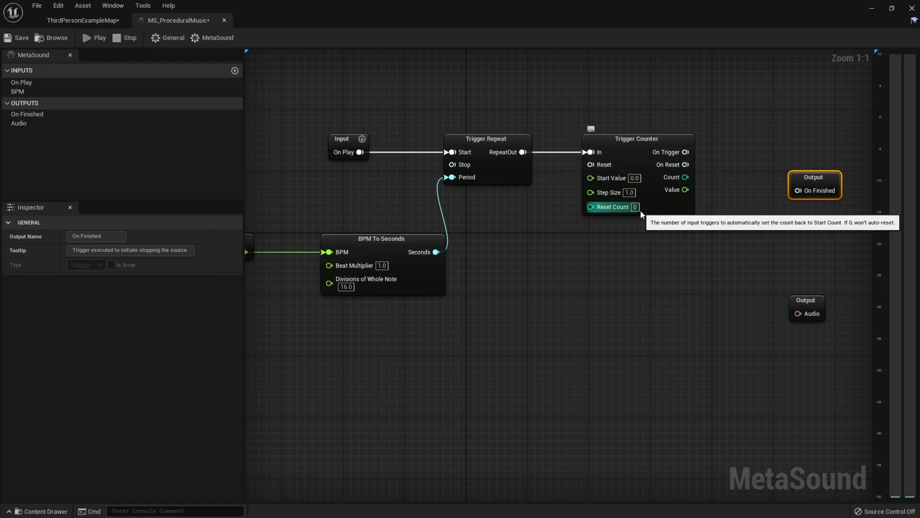
click(635, 207)
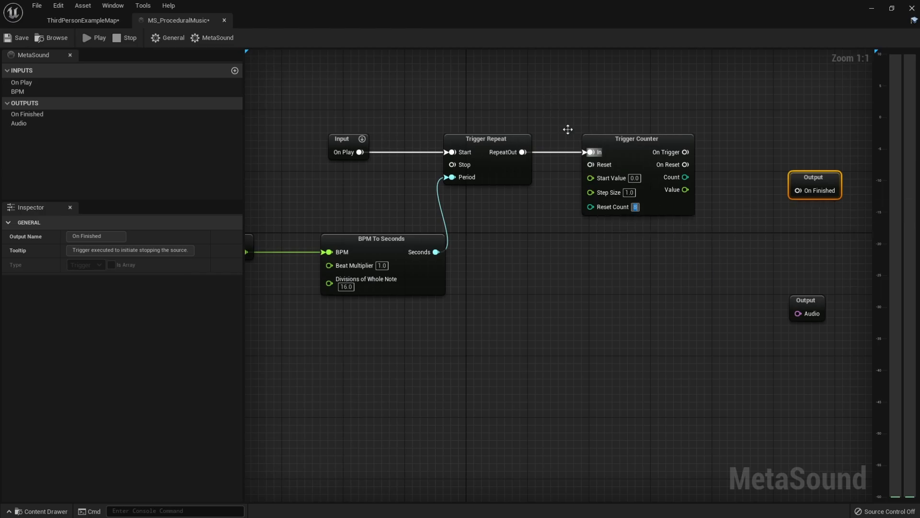
mouse_move(680, 168)
drag(680, 165, 738, 174)
click(663, 163)
drag(686, 152, 723, 150)
click(551, 193)
Wrap the tempo nodes in a comment titled "Tempo & Rhythm", keeping the On Play input outside its left edge
scroll(552, 194, down, 3)
drag(411, 162, 297, 162)
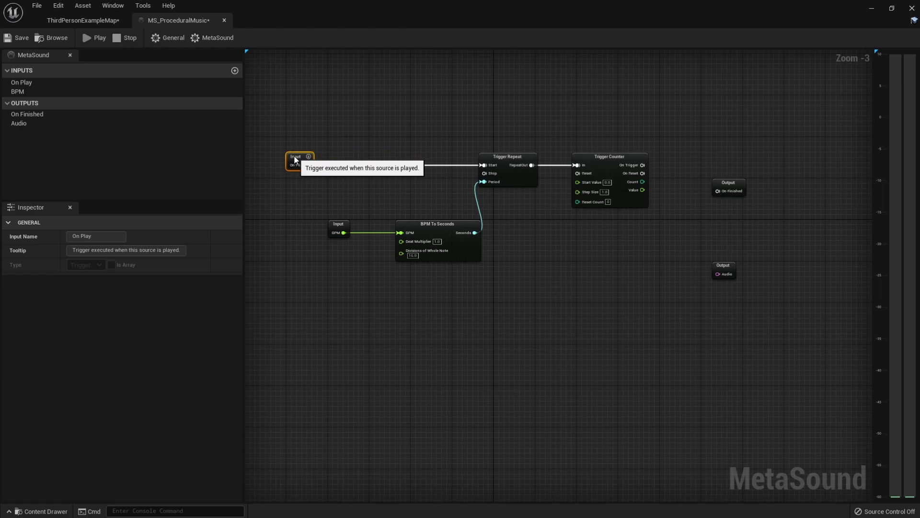
drag(330, 119, 647, 316)
text(c)
text(Tempo &)
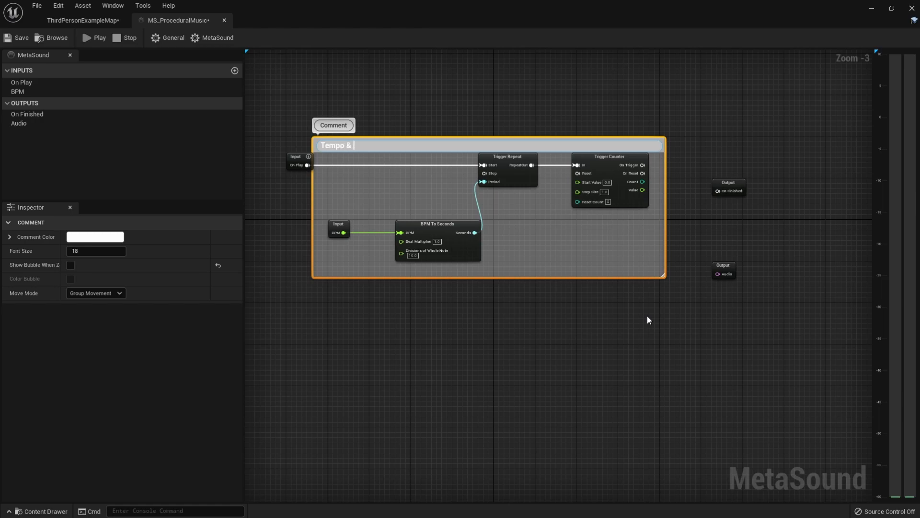
text( Rhythm)
key(Return)
drag(293, 162, 268, 162)
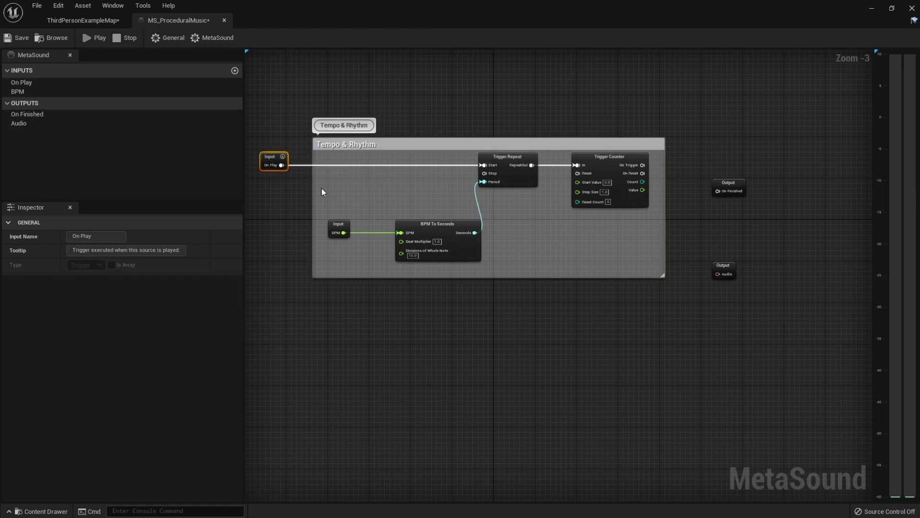
Move the On Finished and Audio output nodes much farther right to make room in the graph
right_drag(608, 221, 564, 201)
drag(637, 132, 690, 271)
drag(689, 179, 884, 173)
right_drag(512, 223, 686, 203)
scroll(683, 205, down, 2)
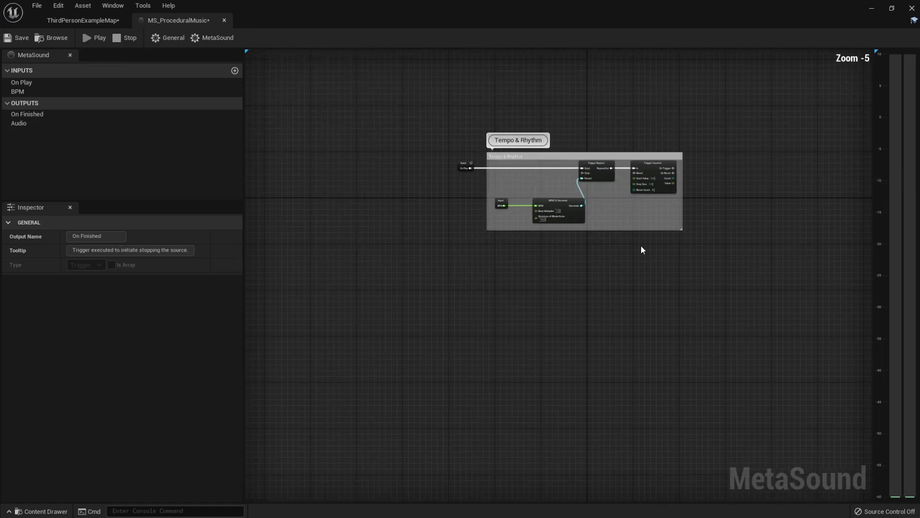
Shift the On Play input and the Tempo & Rhythm comment group slightly to the left
right_drag(616, 227, 456, 343)
scroll(432, 312, up, 2)
right_drag(410, 240, 482, 239)
drag(274, 207, 426, 294)
drag(479, 241, 437, 237)
click(617, 424)
right_drag(616, 419, 511, 435)
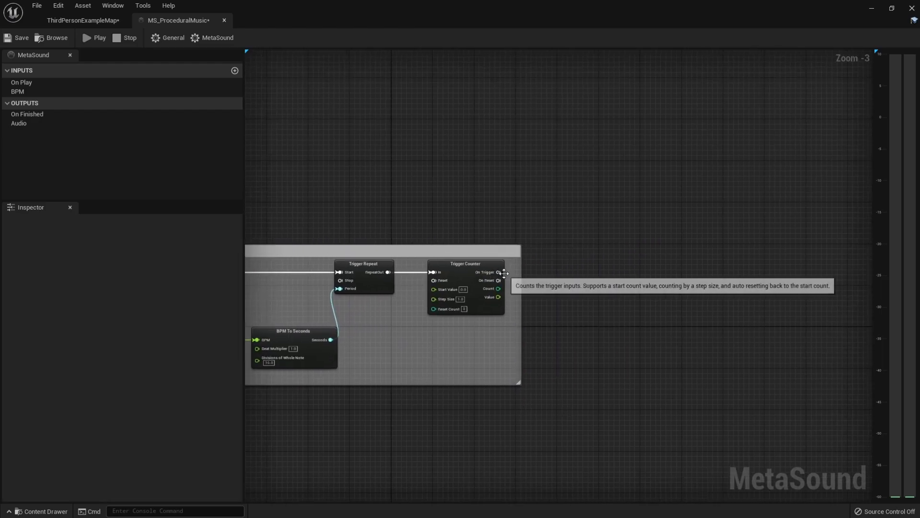
Add a Random Get (Float:Array) node with its Next pin driven by the On Trigger output of Trigger Counter
drag(498, 272, 585, 272)
text(randomg)
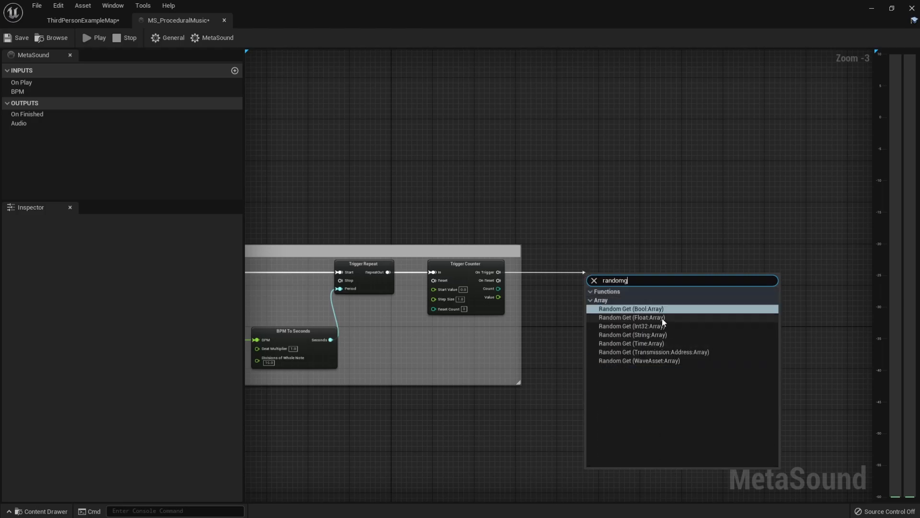
click(621, 317)
drag(631, 276, 637, 260)
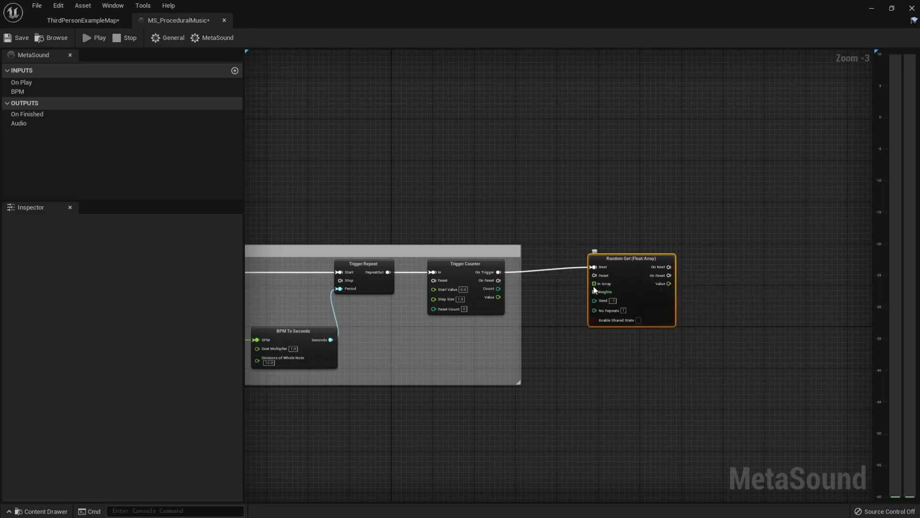
Add a Scale to Note Array node feeding the In Array pin of Random Get and place it below
drag(593, 284, 540, 328)
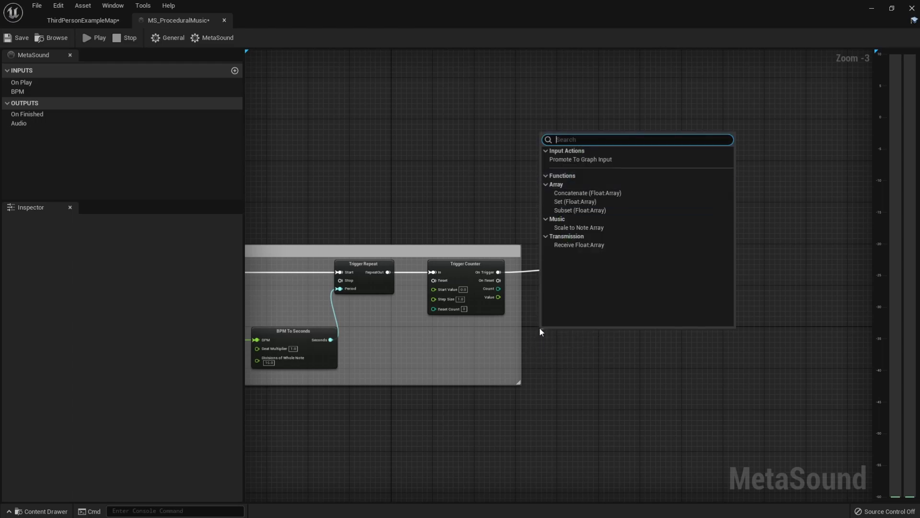
click(578, 228)
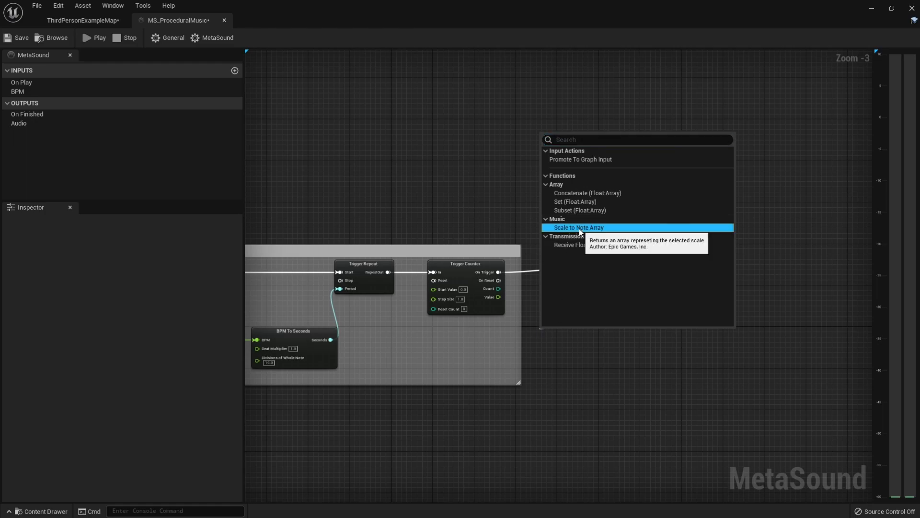
drag(551, 335, 490, 344)
right_drag(655, 299, 698, 264)
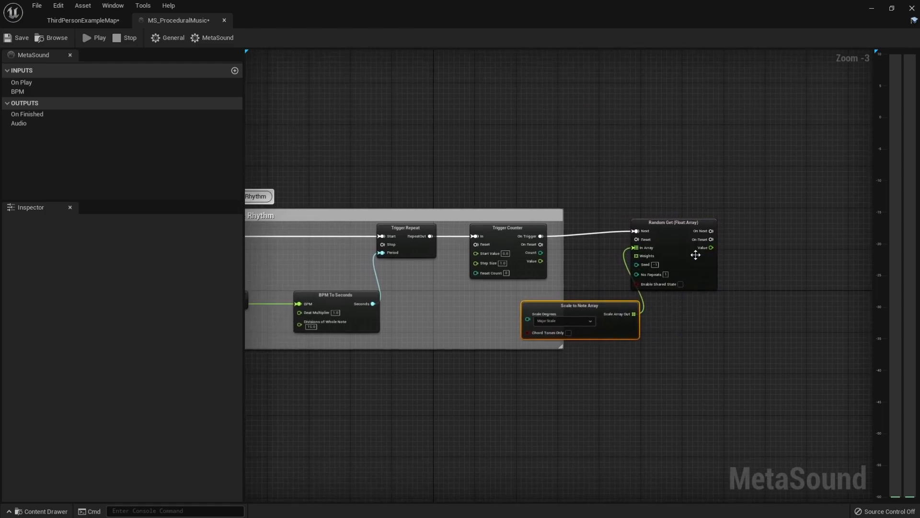
Space out the Random Get and Scale to Note Array nodes and move both clear of the Tempo & Rhythm comment
drag(680, 228, 716, 228)
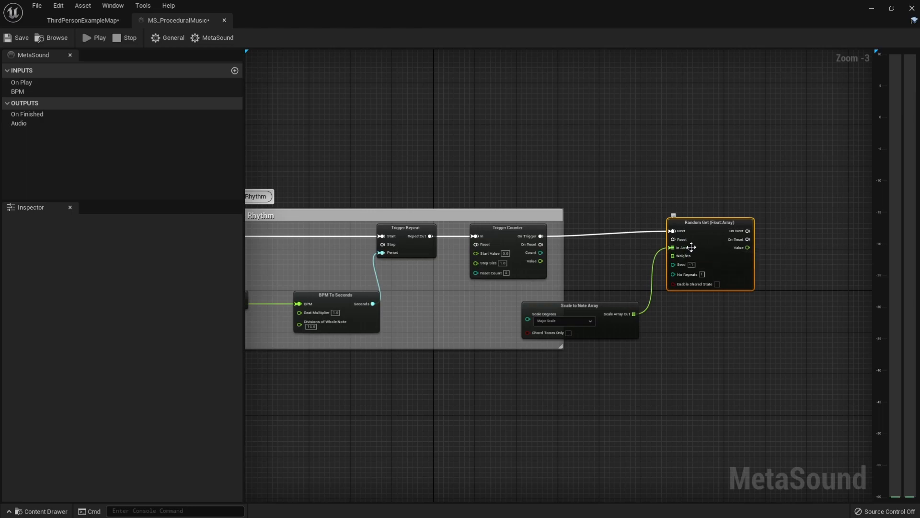
drag(504, 303, 641, 334)
drag(621, 332, 621, 326)
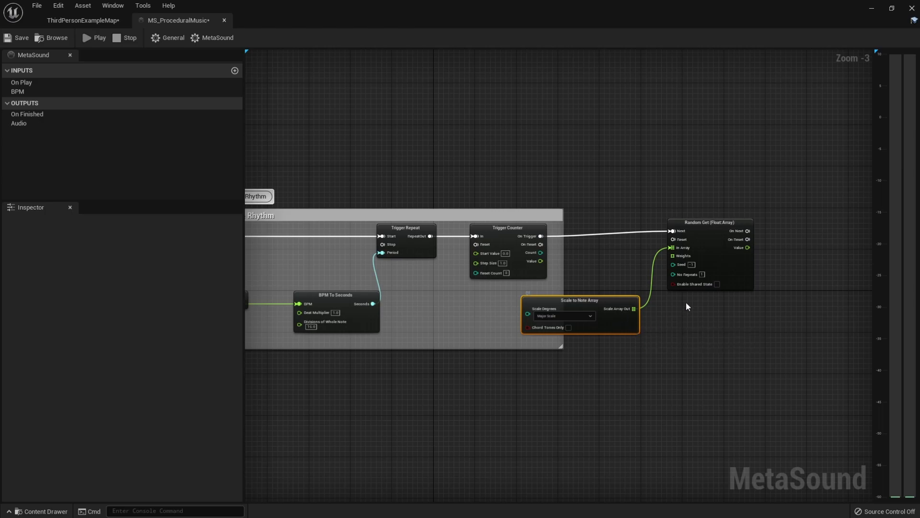
drag(593, 180, 672, 363)
drag(702, 241, 786, 243)
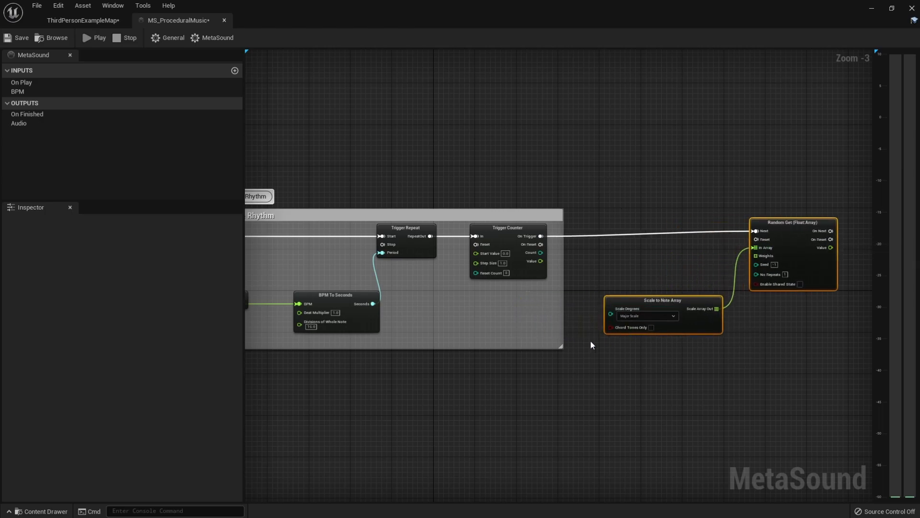
Promote the Scale Degrees pin to a graph input named Scale and place its node beside Scale to Note Array
drag(607, 317, 568, 277)
click(603, 305)
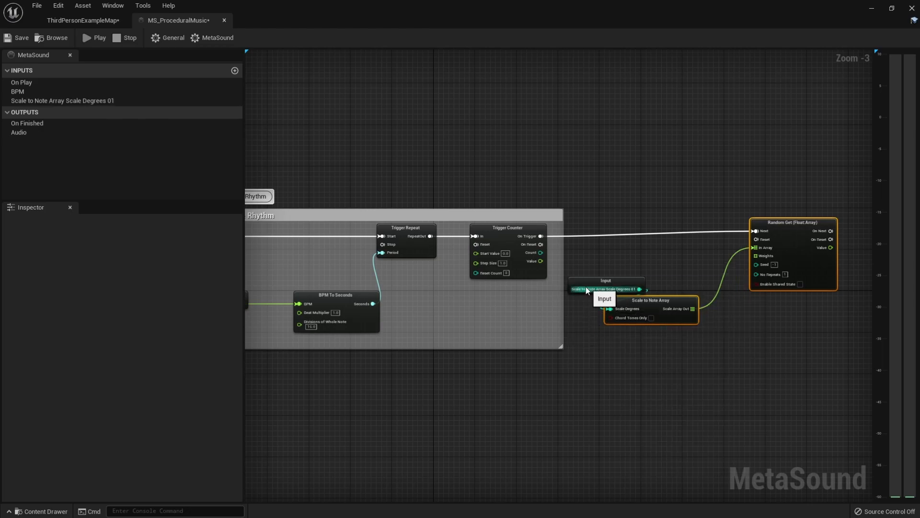
click(34, 101)
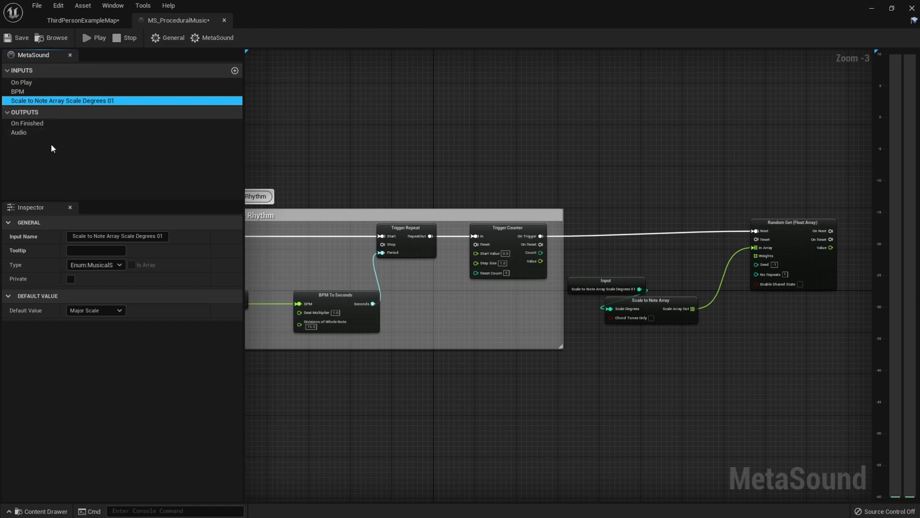
click(84, 236)
drag(83, 235, 221, 232)
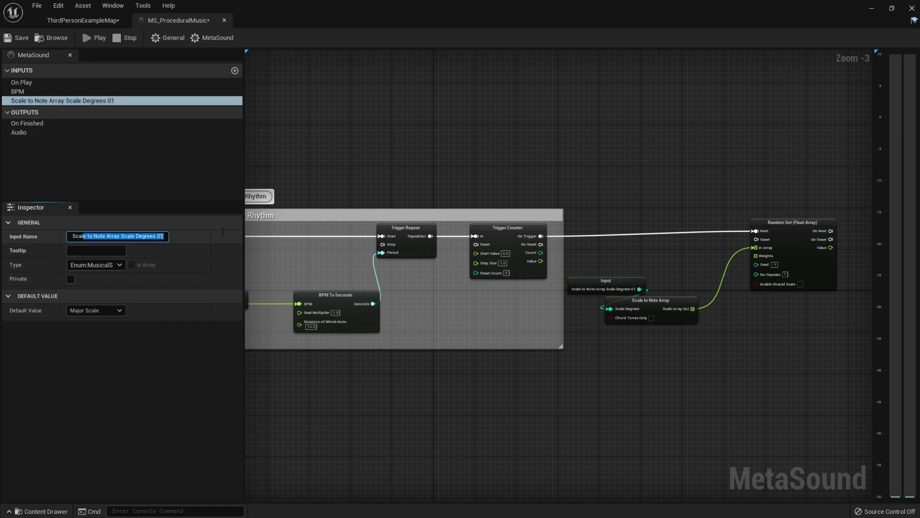
text(e)
key(Return)
drag(582, 291, 586, 310)
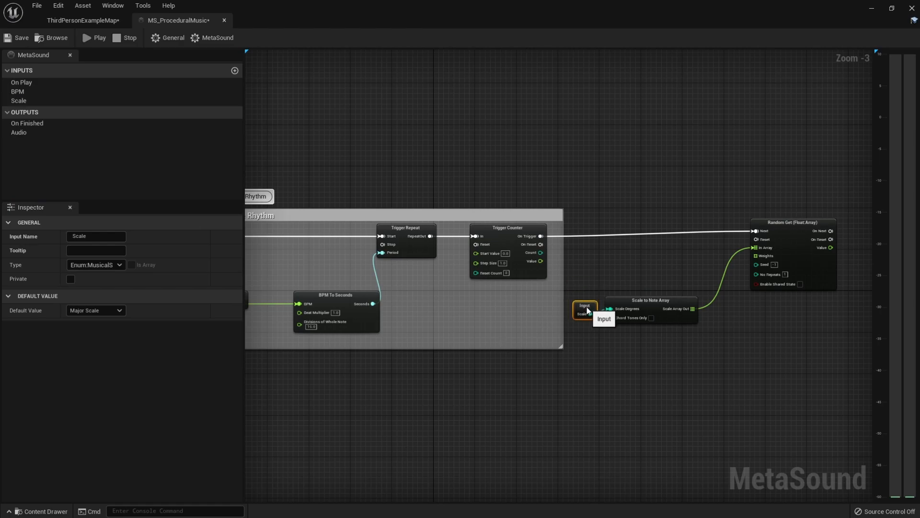
right_drag(588, 304, 524, 233)
click(497, 197)
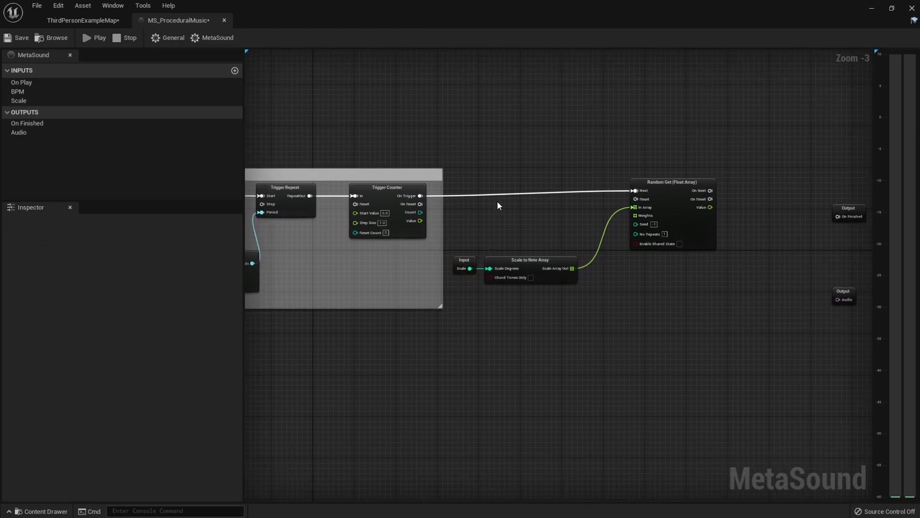
Move the On Finished and Audio outputs farther right, leaving space beyond the Random Get node
drag(468, 236, 537, 269)
right_drag(622, 345, 566, 347)
right_drag(668, 346, 559, 349)
drag(619, 185, 720, 377)
drag(681, 210, 861, 206)
right_drag(452, 343, 570, 342)
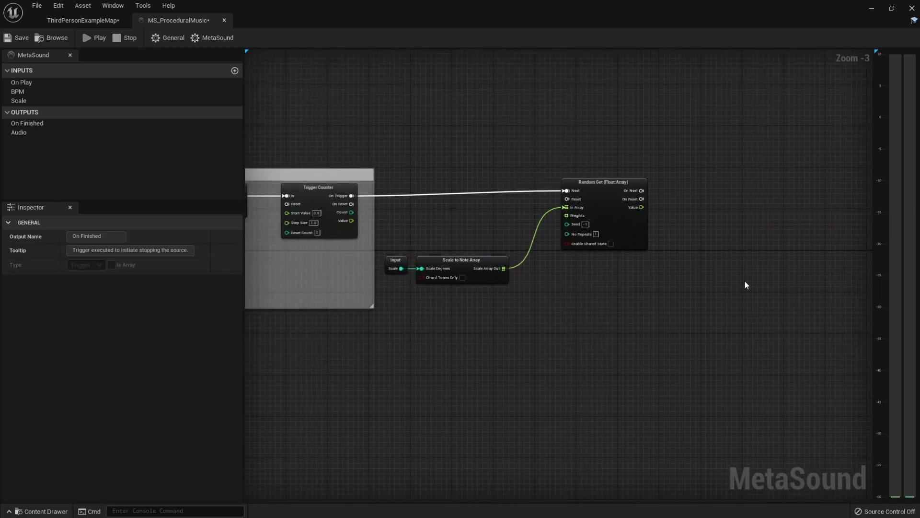
Add a Random (Int) node feeding the Seed pin of Random Get and place it below Scale to Note Array
right_drag(532, 291, 586, 217)
scroll(600, 177, up, 1)
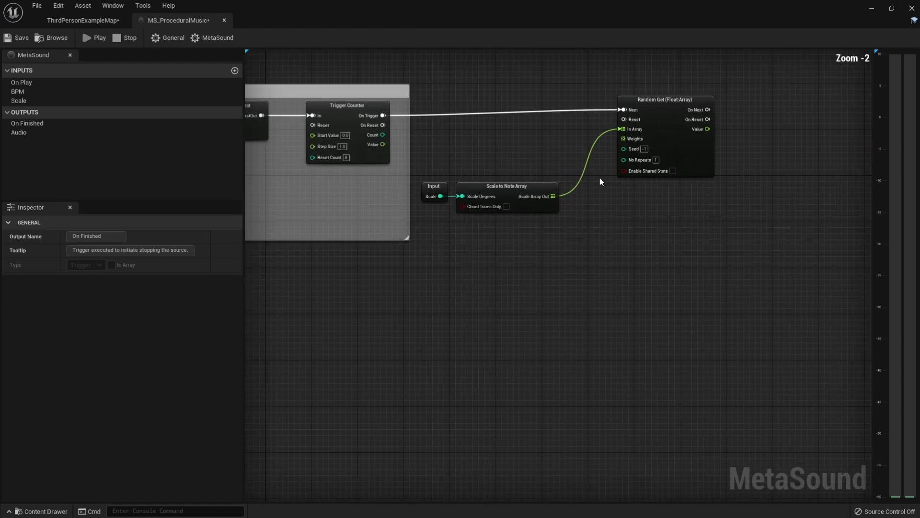
click(629, 153)
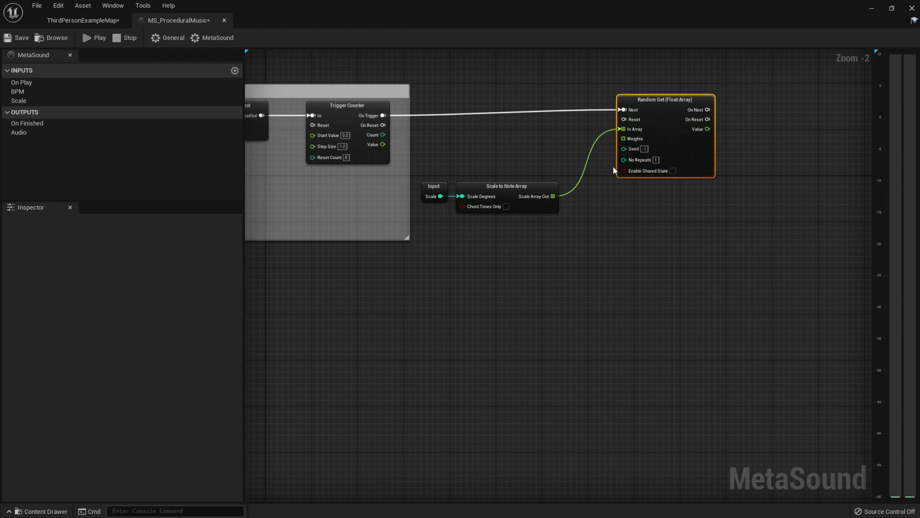
drag(623, 148, 594, 253)
text(ran)
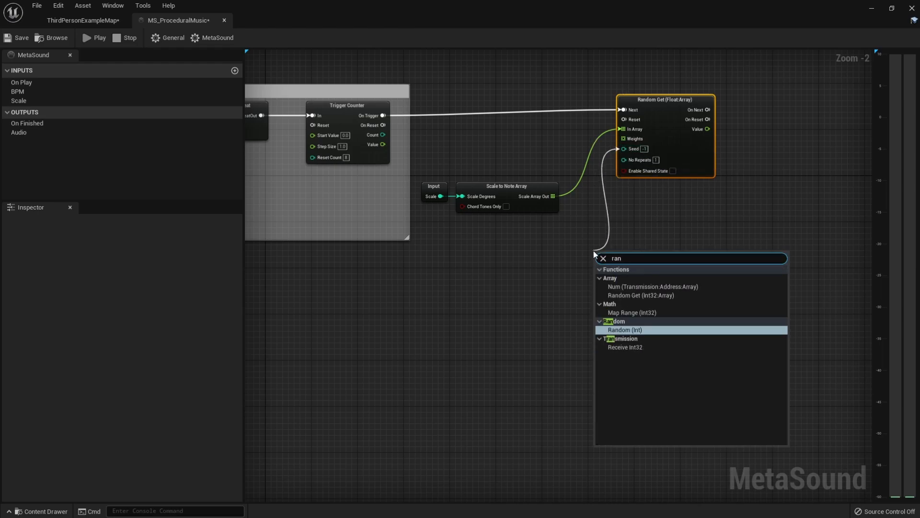
click(633, 330)
drag(627, 266, 609, 246)
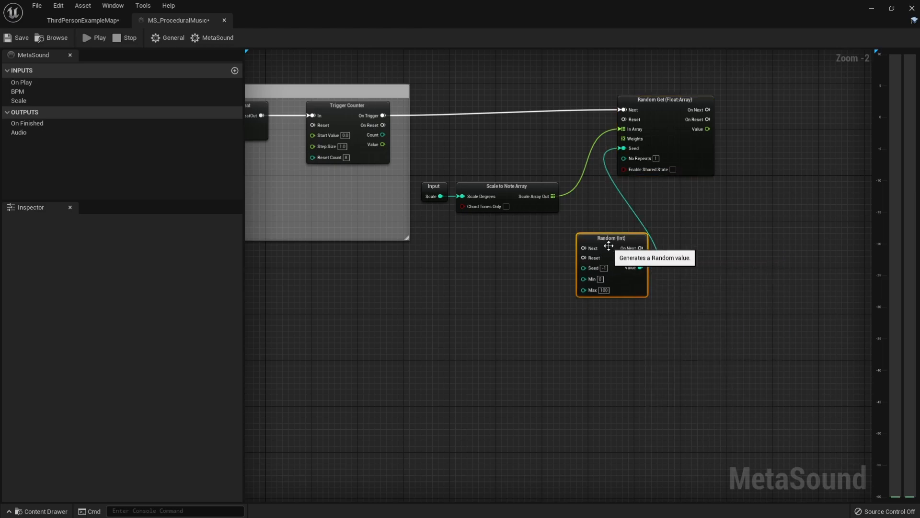
Set the Random (Int) node's Max to 100000 and shift the node slightly left
click(604, 290)
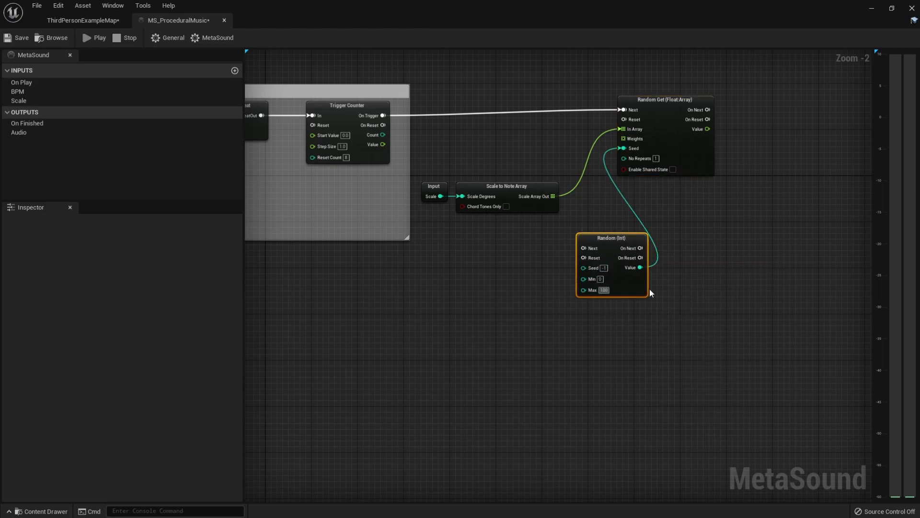
text(100000)
key(Return)
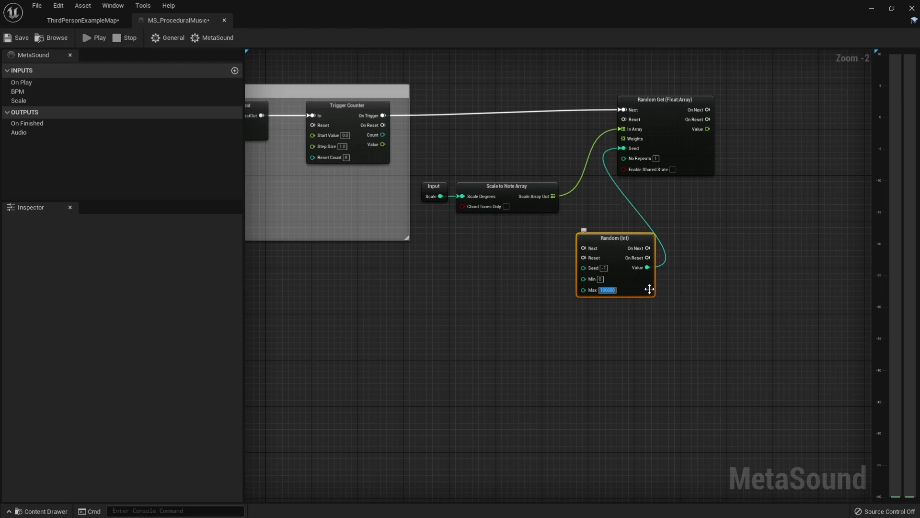
click(609, 330)
scroll(605, 298, up, 2)
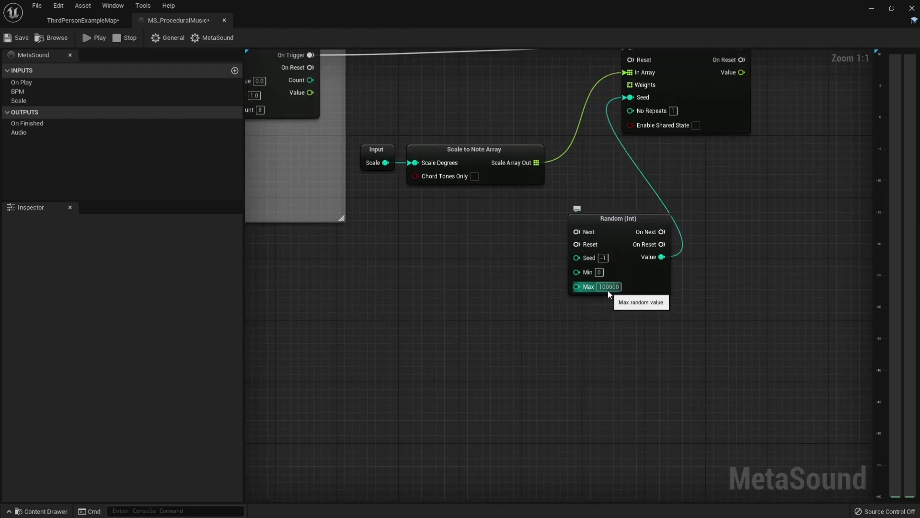
mouse_move(627, 246)
mouse_down()
mouse_move(623, 266)
mouse_move(617, 245)
mouse_up()
scroll(617, 245, down, 2)
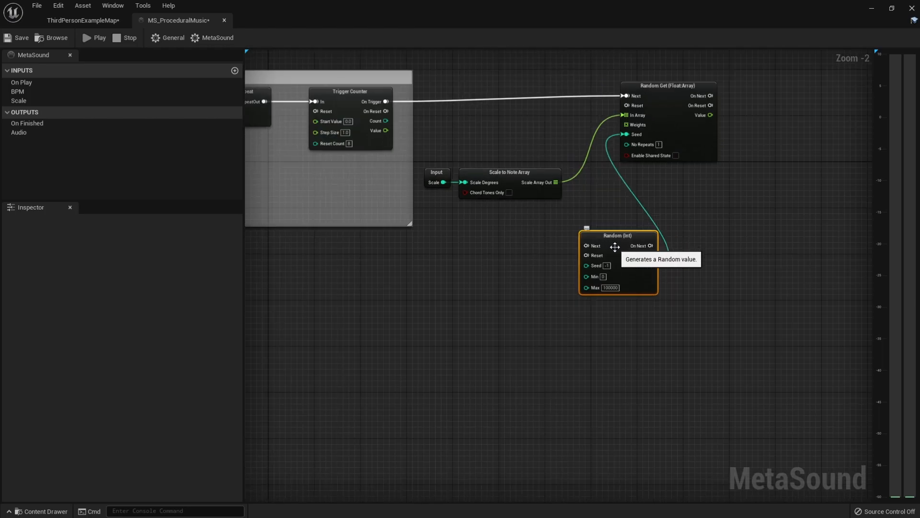
drag(614, 241, 591, 244)
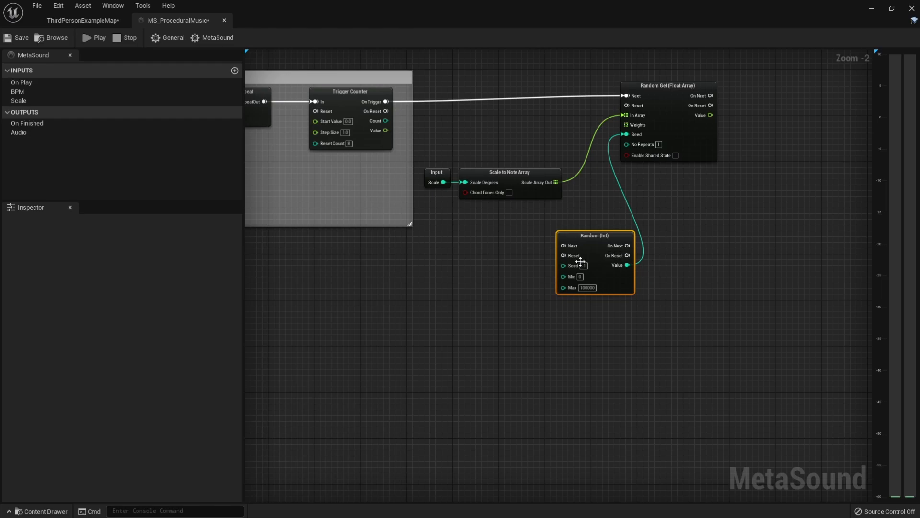
Promote the Next pin of Random (Int) to a graph input and align its node beside that pin
right_drag(566, 248, 591, 251)
drag(588, 246, 503, 254)
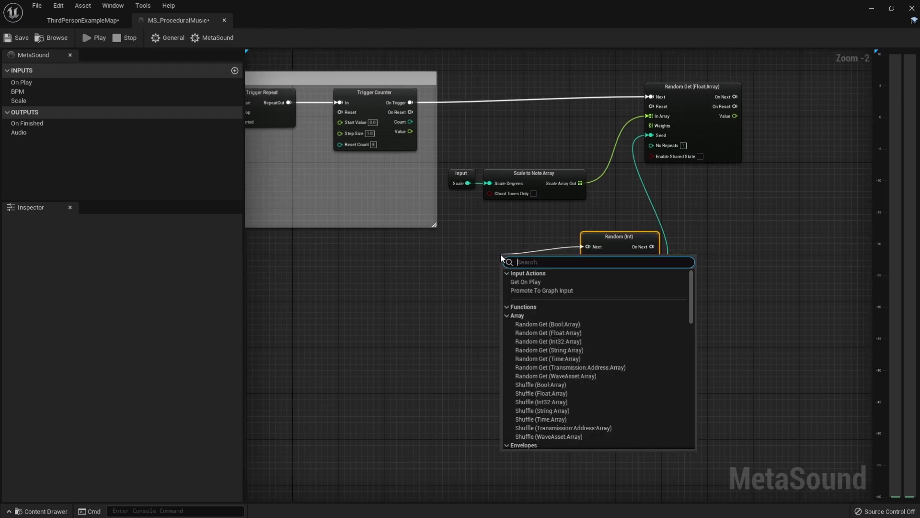
click(541, 290)
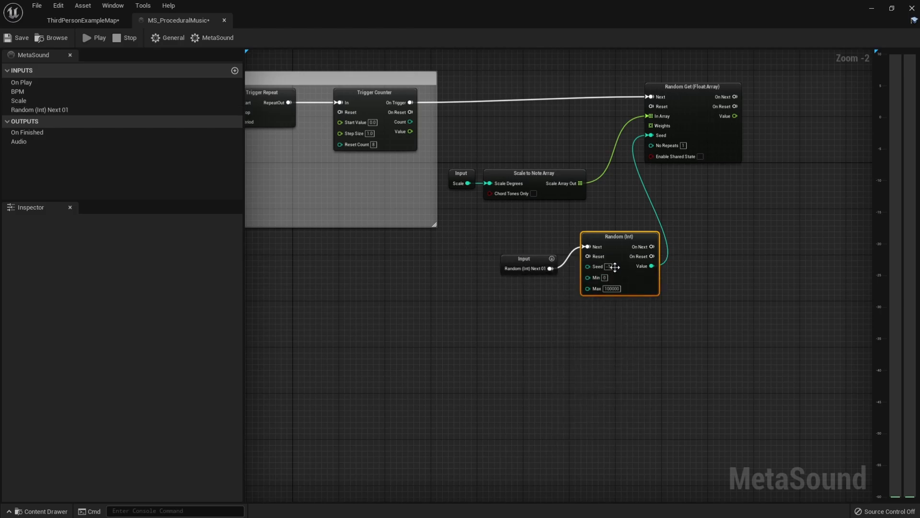
click(522, 258)
drag(531, 266, 548, 243)
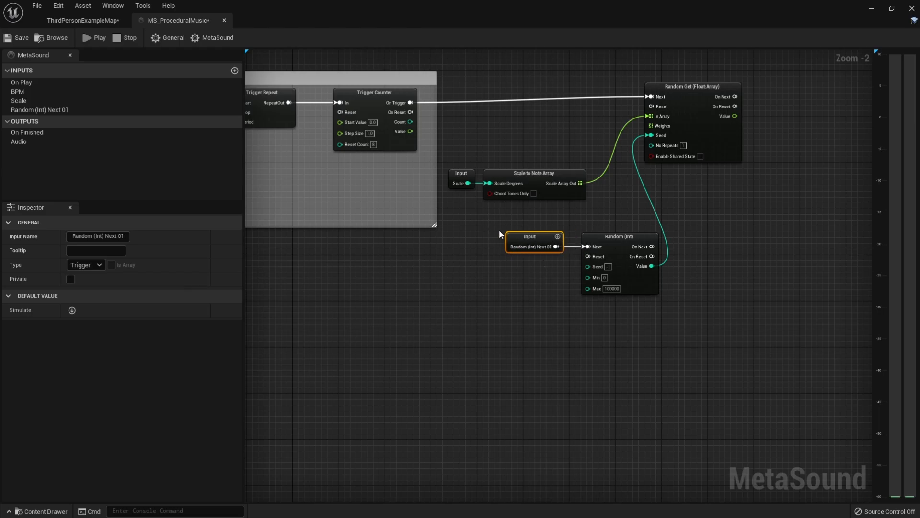
key(ctrl+z)
key(ctrl+y)
Rename the new trigger input as Melody
click(71, 237)
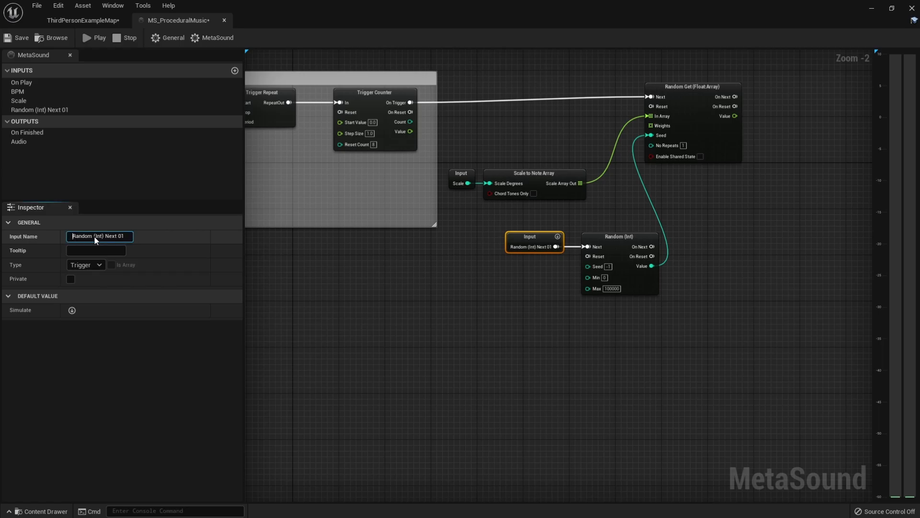
drag(72, 236, 265, 238)
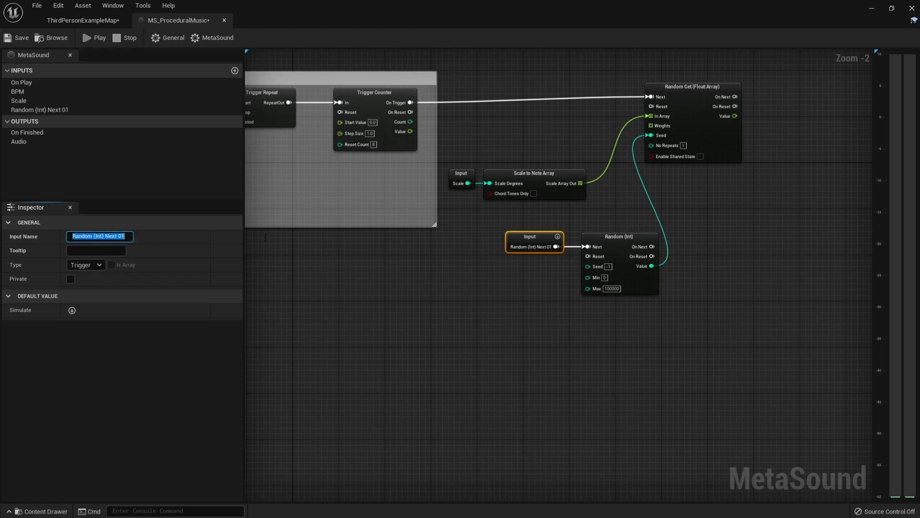
text(Melody)
key(Return)
Add an Add (Float) node fed by Random Get's Value pin and place it to the right, level with that pin
right_drag(741, 220, 587, 259)
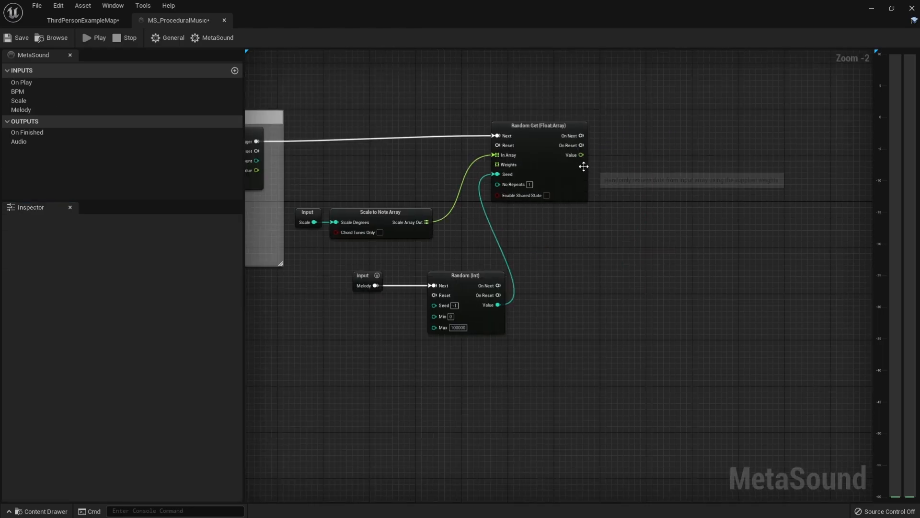
drag(581, 155, 637, 144)
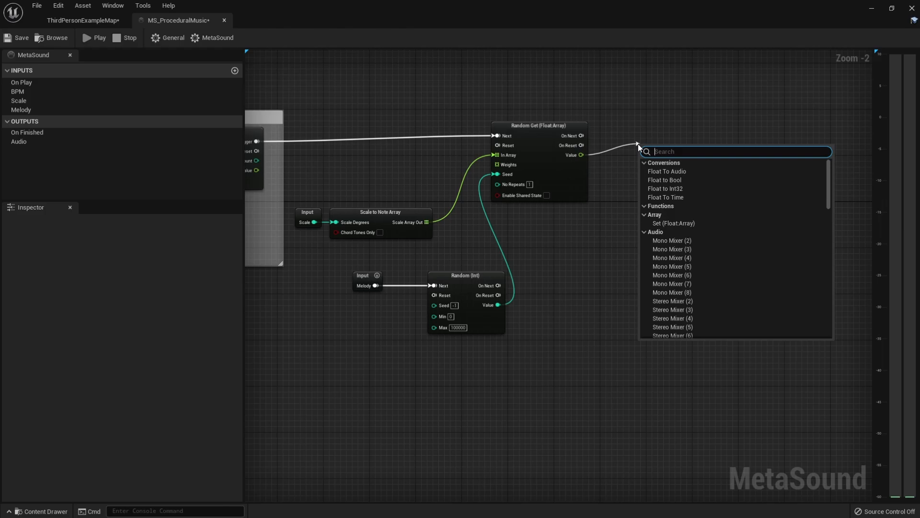
text(add)
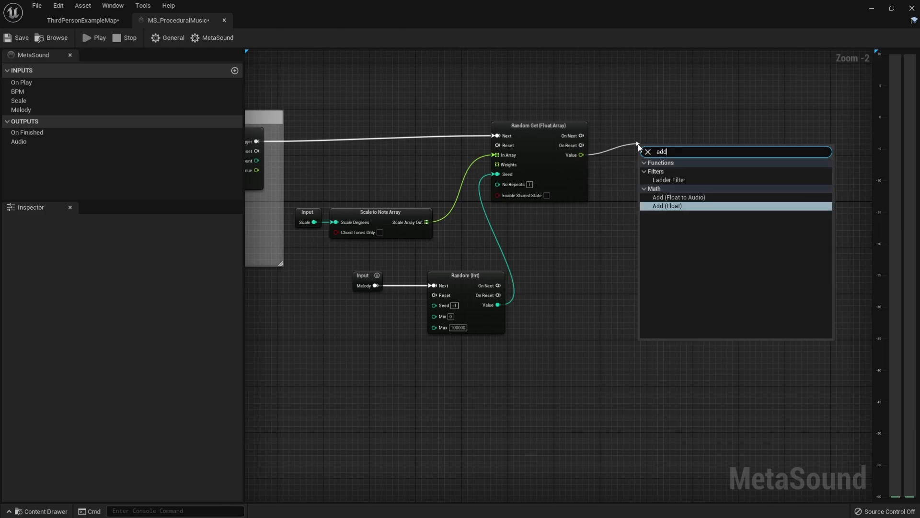
click(698, 207)
drag(661, 150, 706, 158)
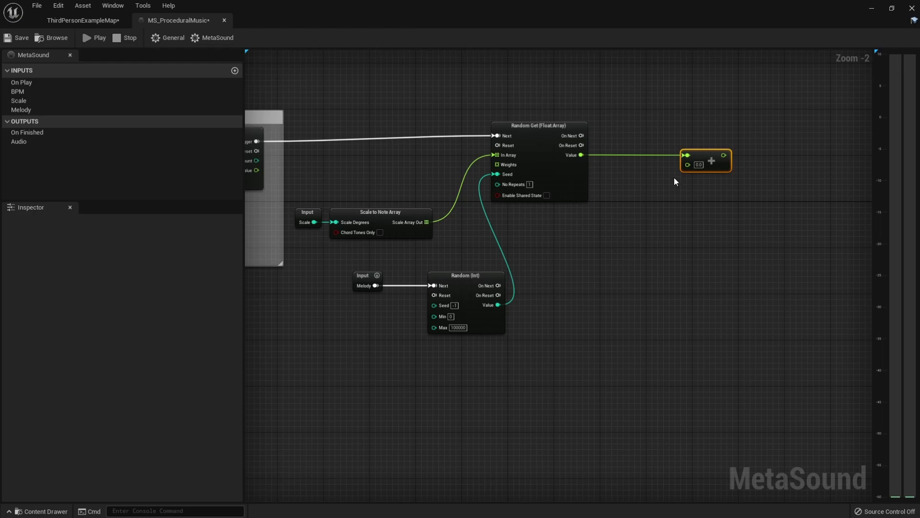
Set the Add node's second value to 48.0 and move the node closer to Random Get
click(699, 164)
text(48.0)
key(Return)
drag(709, 160, 678, 161)
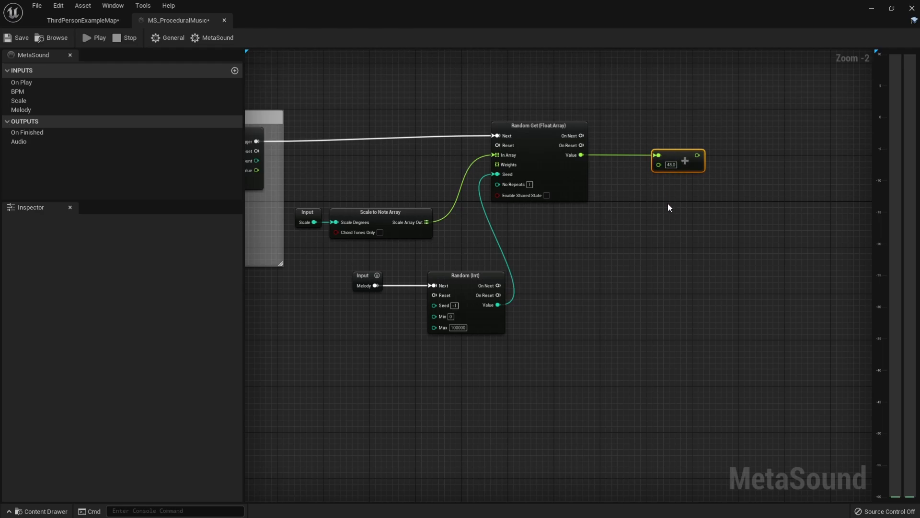
Group the note-generating nodes in a comment titled Melody Creation and move it clear of the Tempo & Rhythm comment
scroll(661, 209, down, 3)
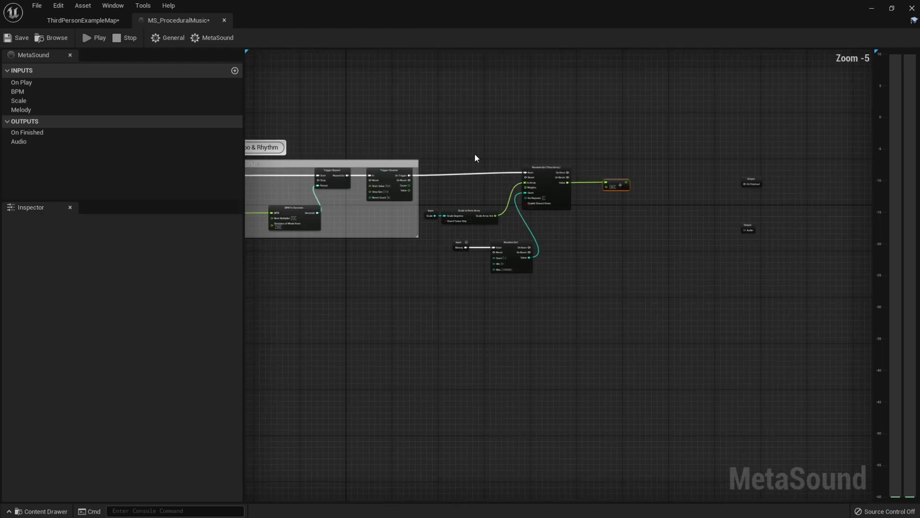
drag(425, 118, 660, 290)
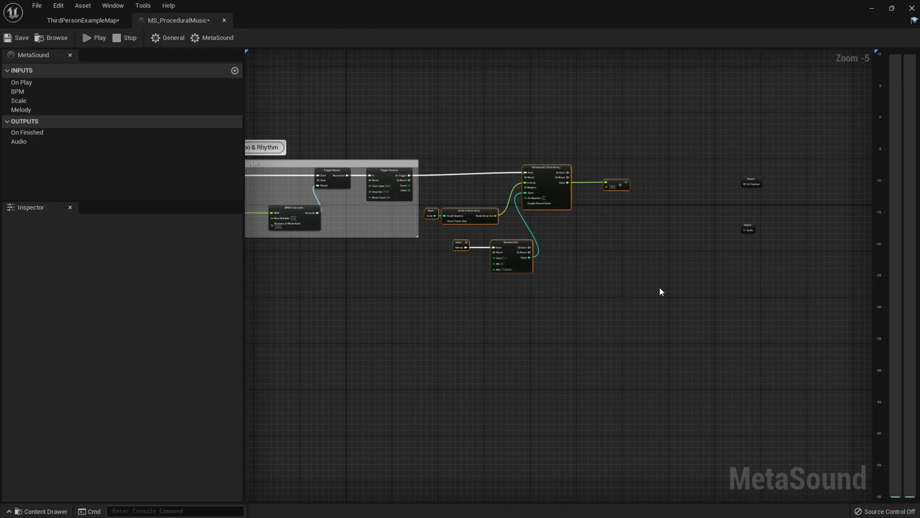
text(c)
text(M)
text(elody Creation)
key(Return)
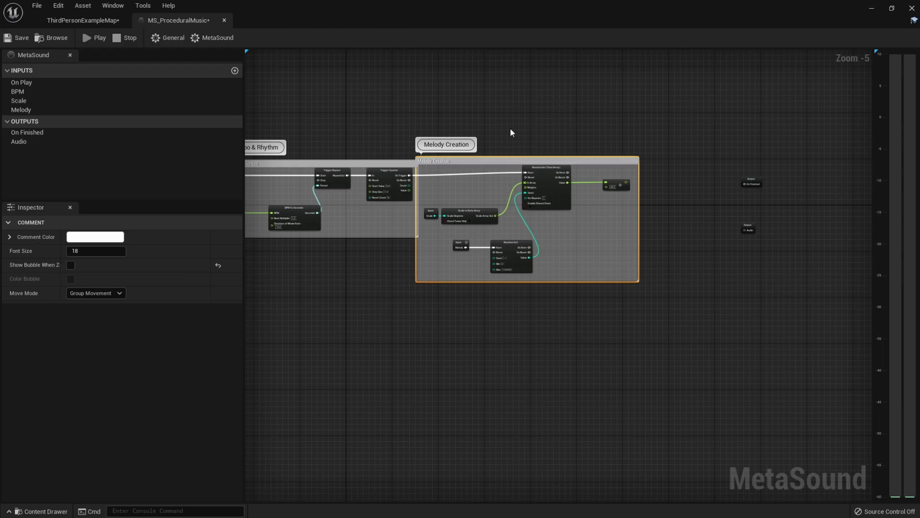
drag(508, 162, 540, 167)
Move the On Finished and Audio outputs farther right, leaving wide space beyond the Melody Creation comment
scroll(659, 201, down, 3)
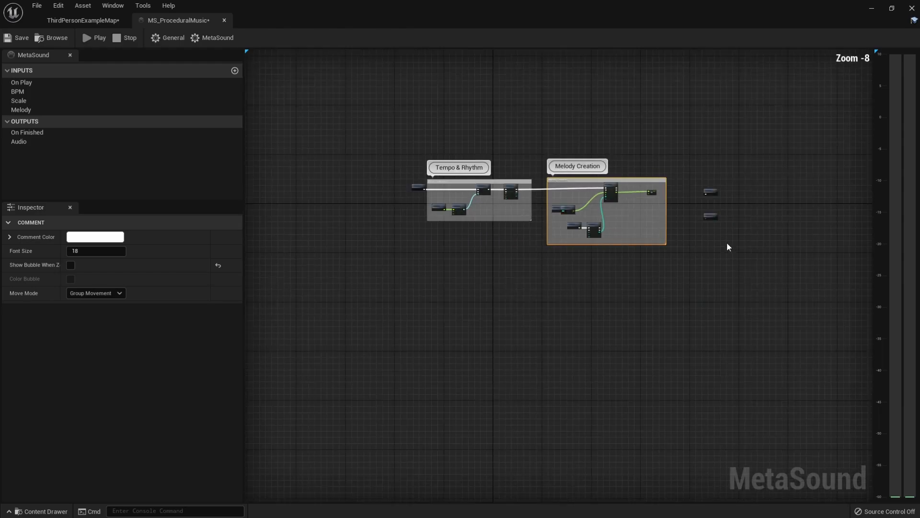
right_drag(725, 240, 613, 247)
drag(575, 186, 616, 232)
drag(597, 198, 802, 193)
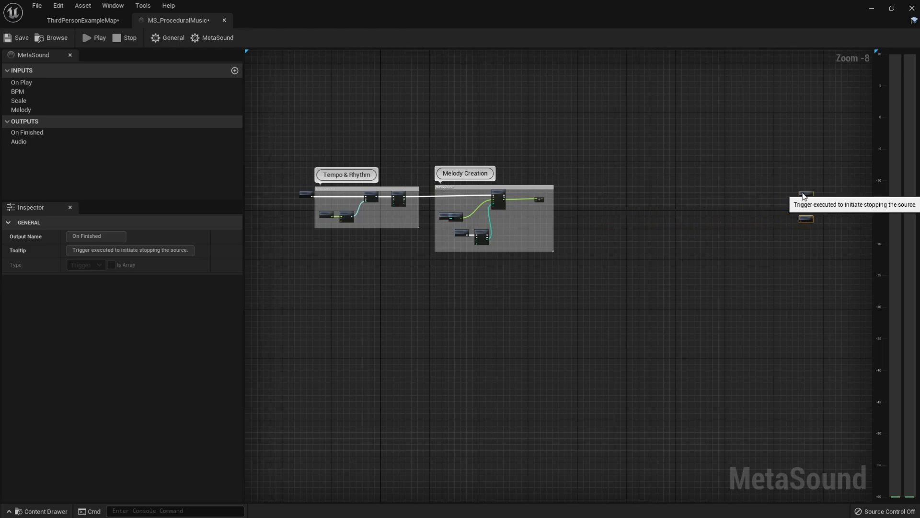
Add a Sine generator node in the empty space to the right of the Melody Creation comment
scroll(781, 216, up, 2)
scroll(535, 201, up, 2)
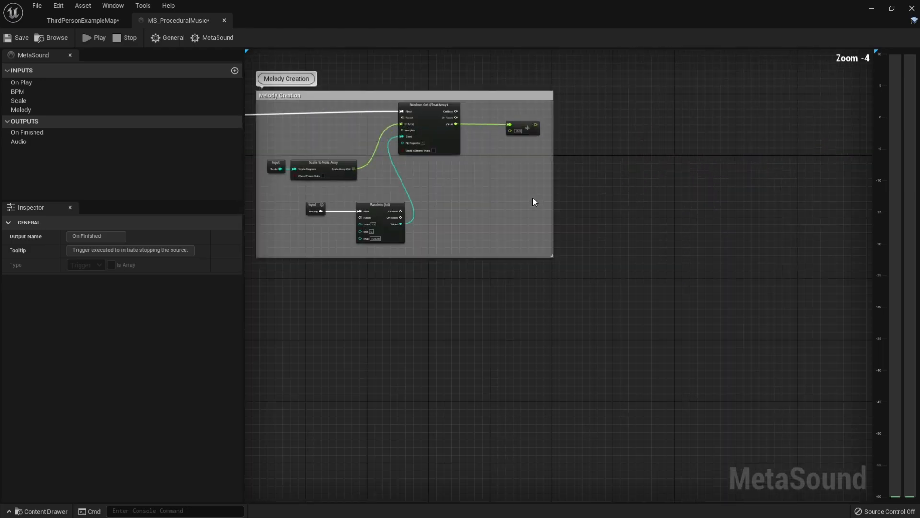
scroll(534, 201, up, 1)
click(681, 215)
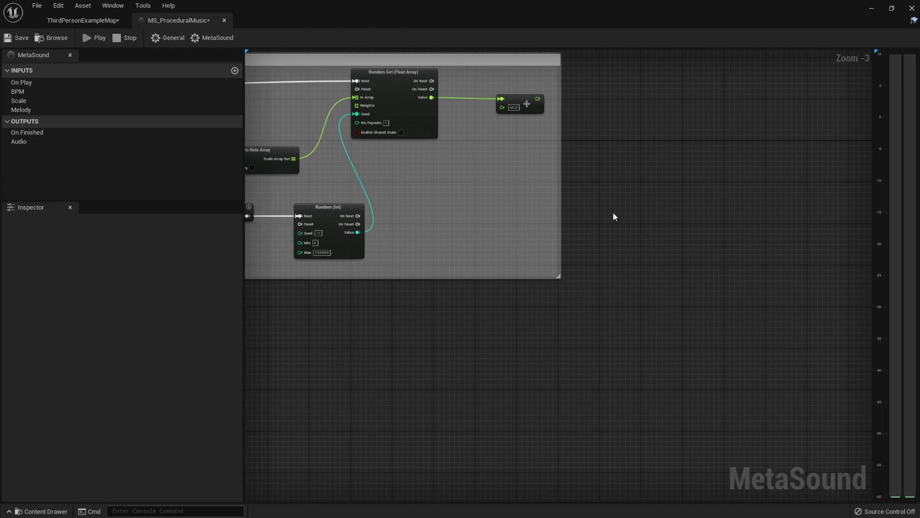
right_drag(613, 132, 586, 158)
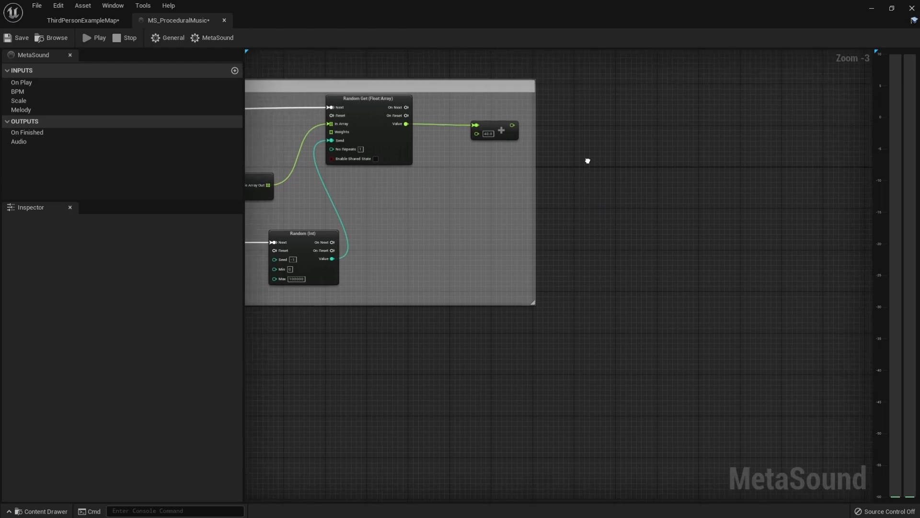
right_click(664, 126)
text(sine)
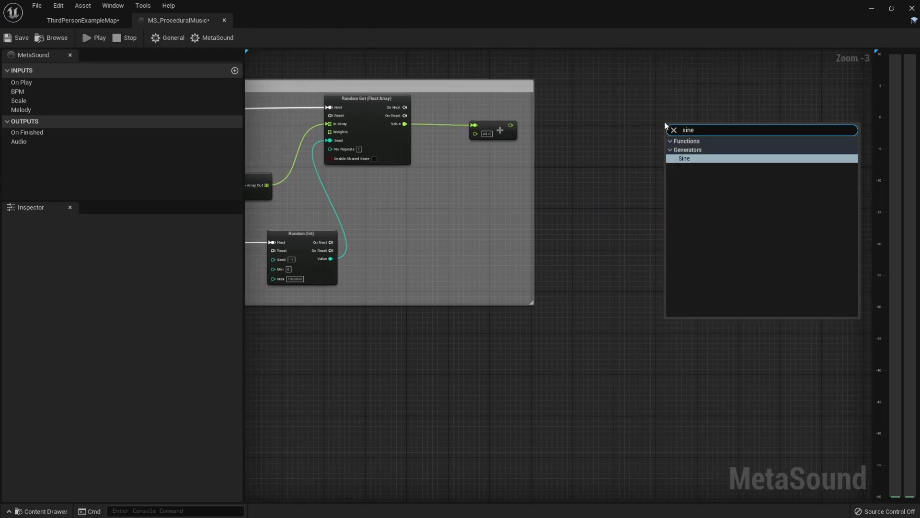
click(710, 159)
Connect the Sine node's Audio pin to the graph's Audio output and briefly audition the sound
scroll(566, 199, down, 3)
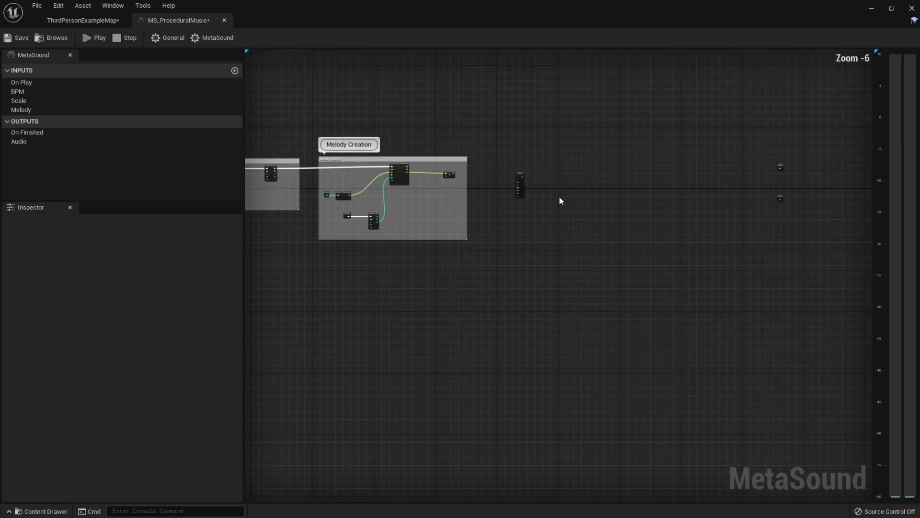
scroll(565, 199, up, 2)
right_drag(647, 187, 468, 199)
drag(406, 175, 795, 221)
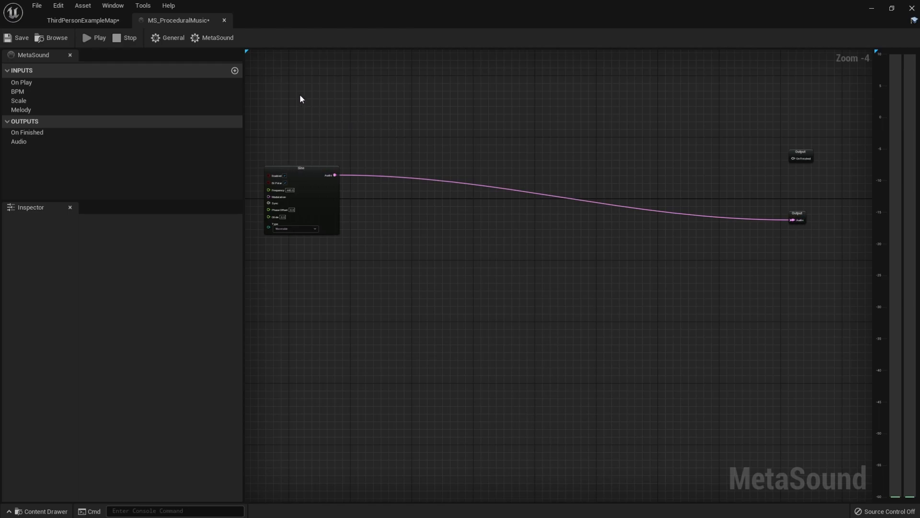
click(94, 41)
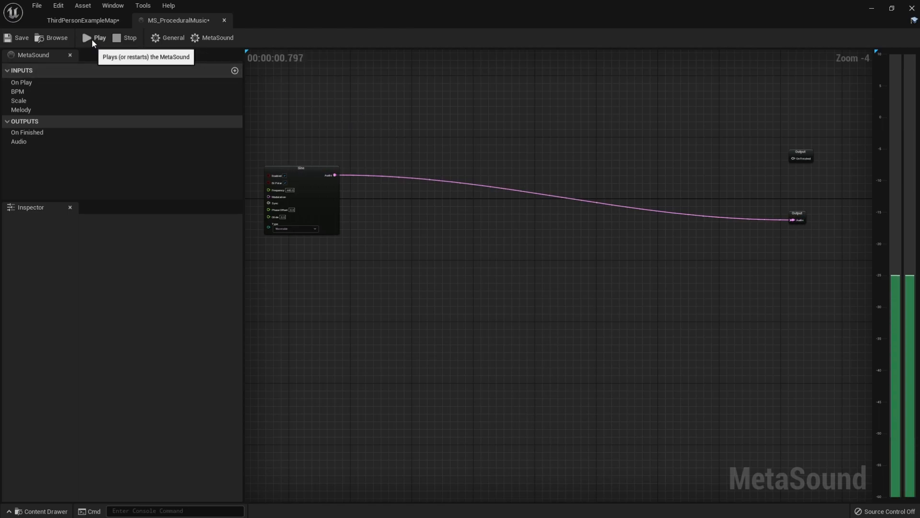
click(122, 41)
Disconnect the Sine node's Audio pin from the graph's Audio output
right_drag(392, 201, 442, 189)
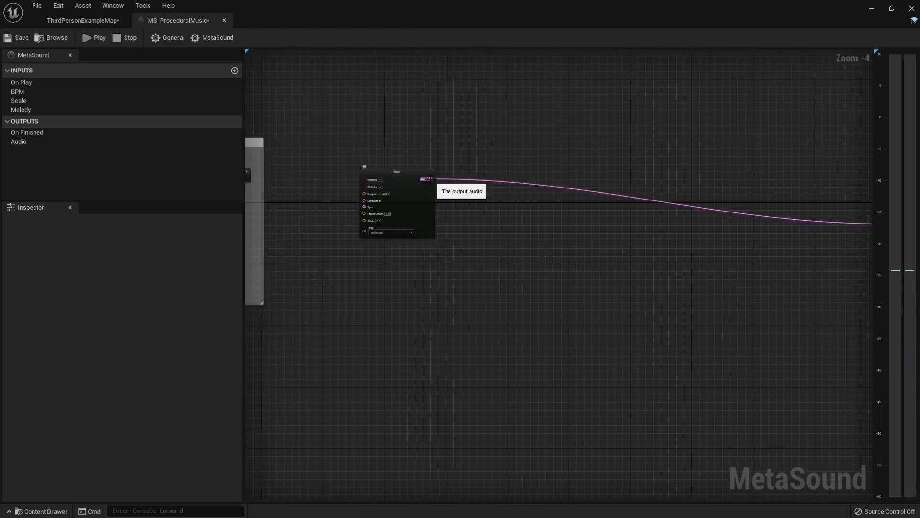
mouse_move(515, 199)
right_down()
mouse_move(464, 193)
mouse_move(516, 217)
right_up()
scroll(407, 191, up, 3)
alt+click(409, 190)
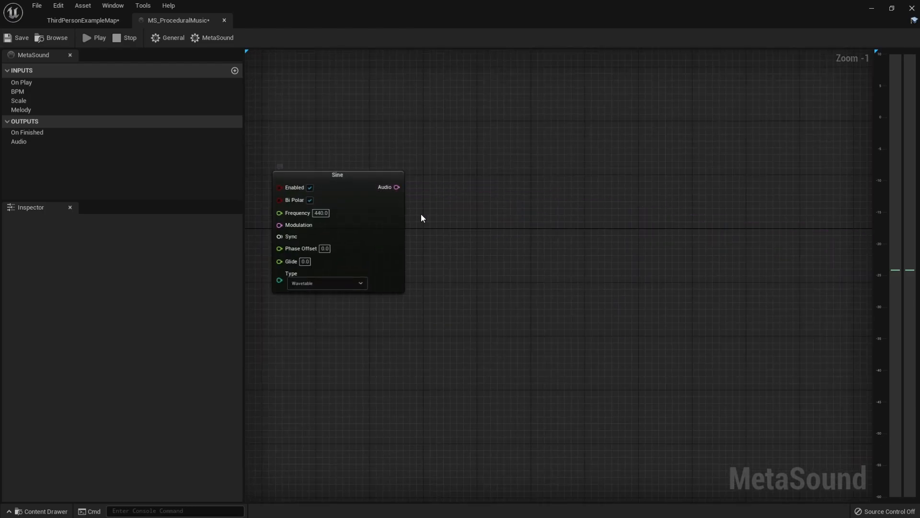
Move the Sine node farther right, widening the gap between it and the Melody Creation comment
right_drag(423, 214, 572, 208)
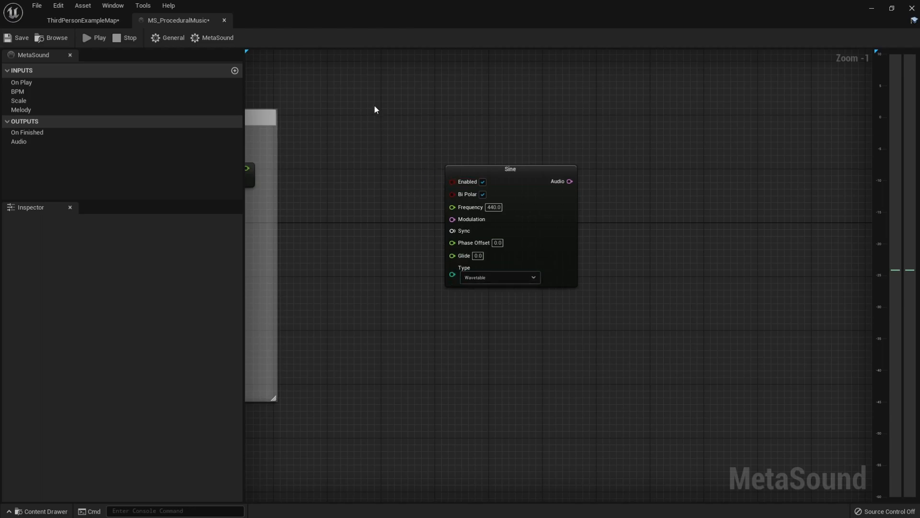
drag(375, 106, 593, 371)
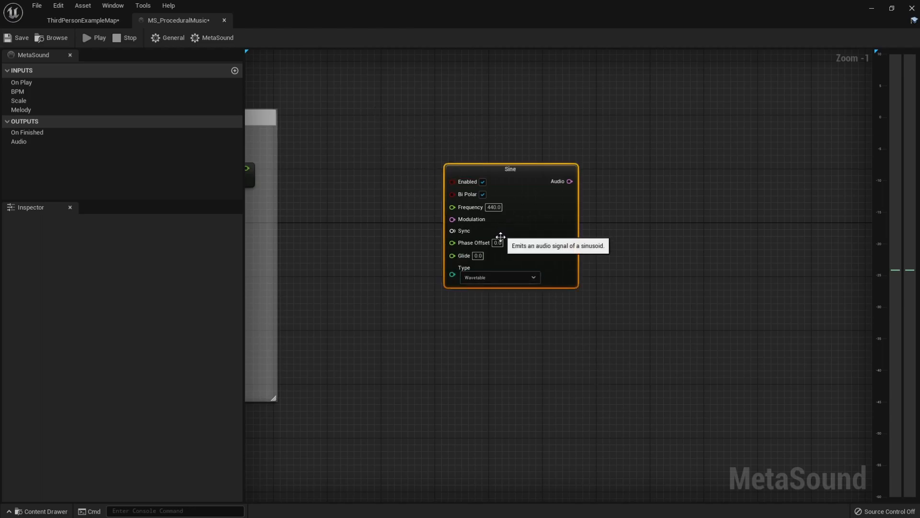
right_drag(407, 238, 404, 218)
scroll(501, 236, down, 2)
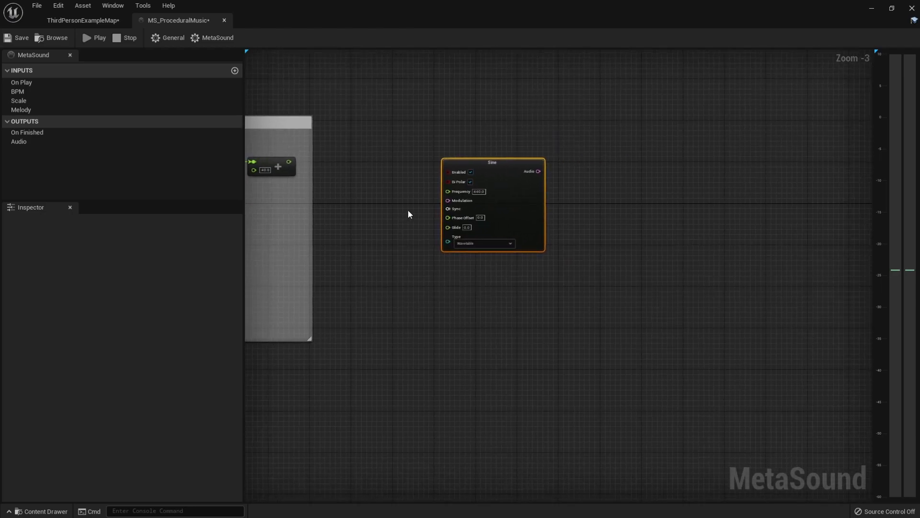
drag(501, 199, 549, 204)
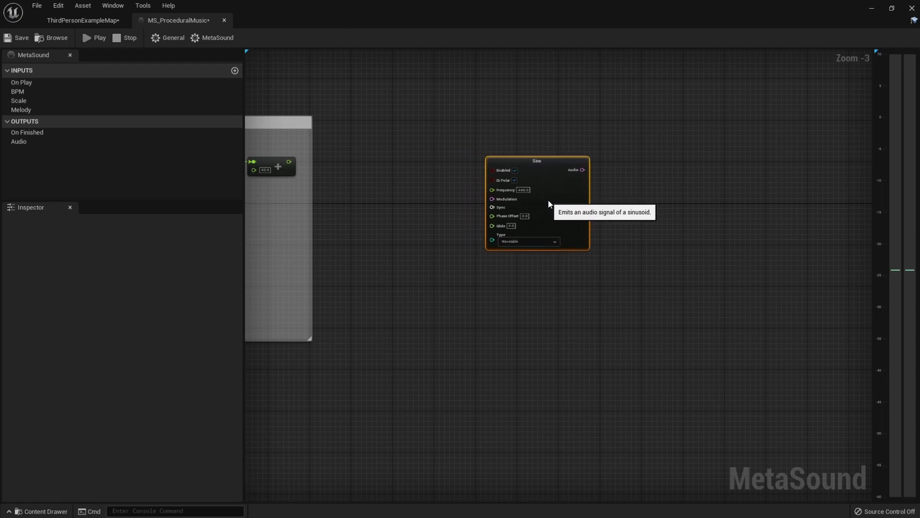
Add a MIDI To Frequency (Float) node fed by the Add node's output and place it between the comment and the Sine node
right_drag(361, 229, 457, 228)
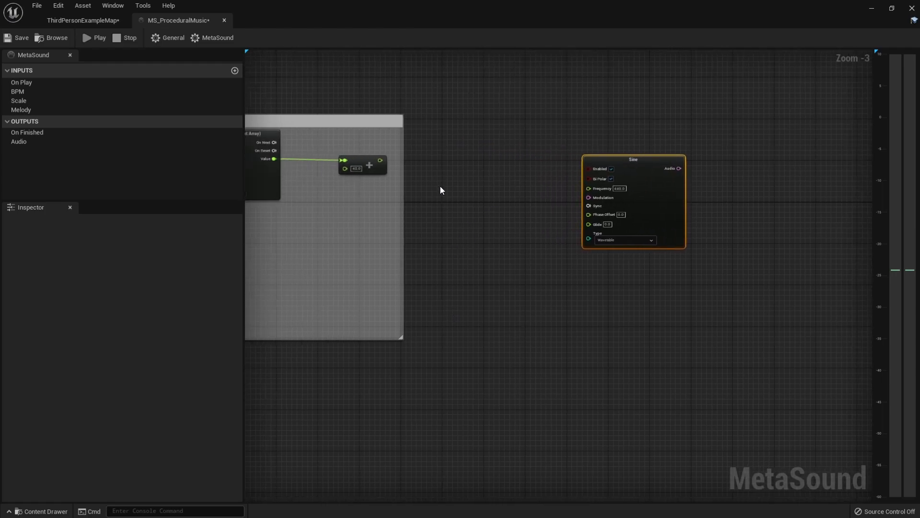
drag(381, 161, 470, 163)
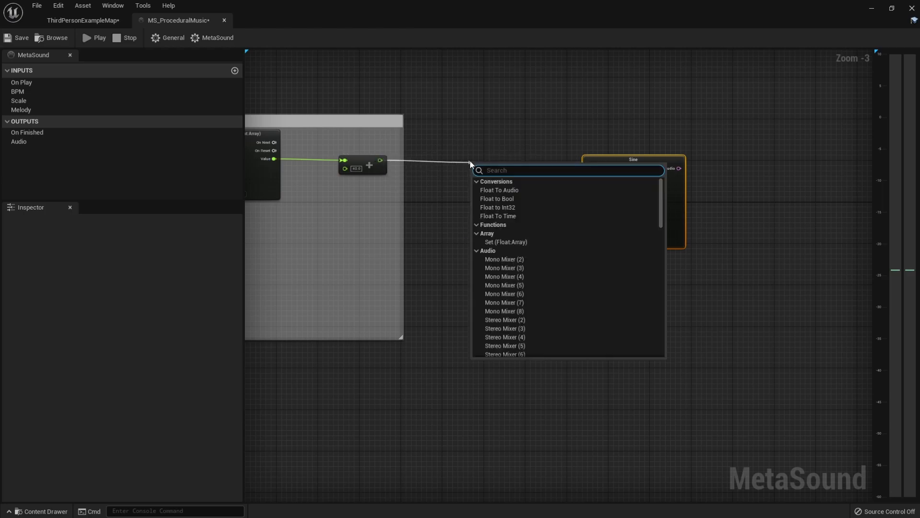
text(midi)
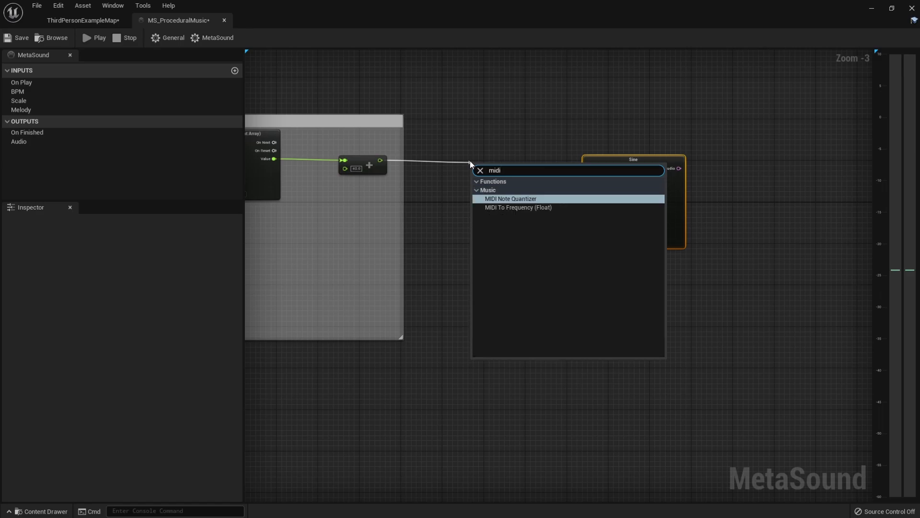
key(Down)
key(Return)
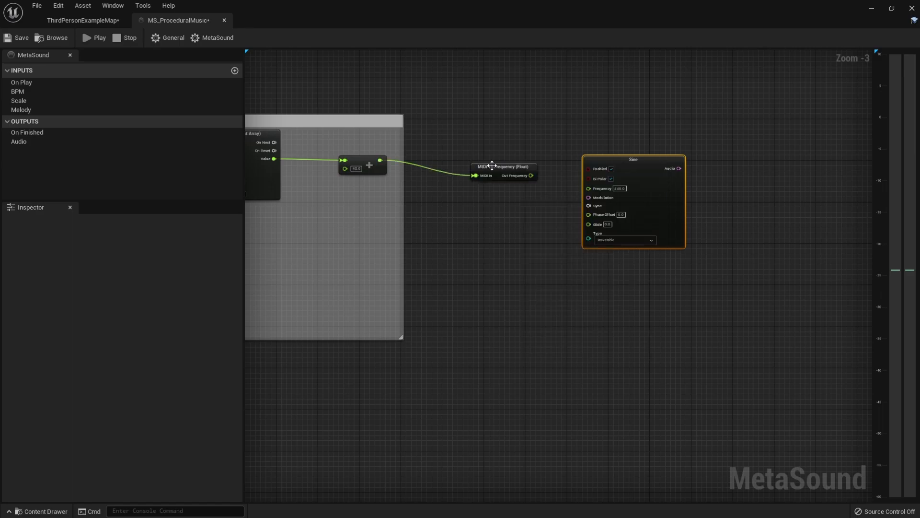
drag(482, 164, 477, 163)
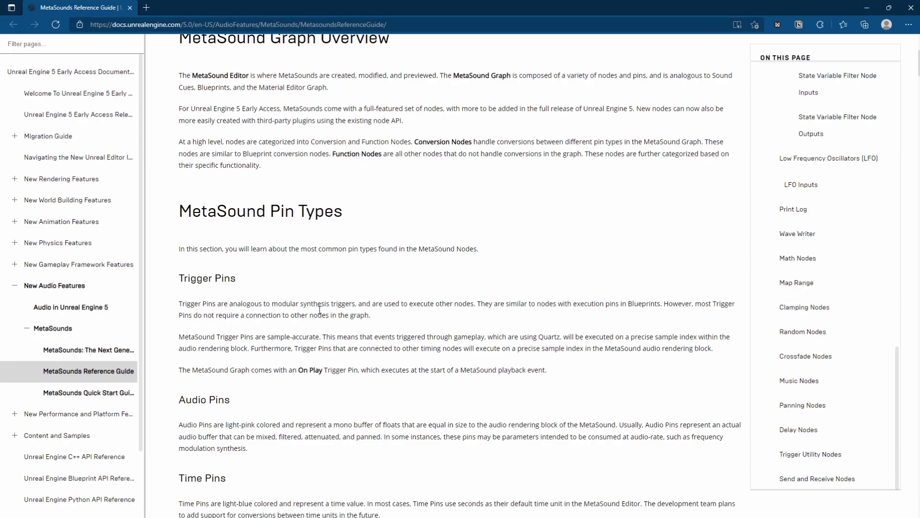
Search the MetaSounds Reference Guide in the browser for "midi" and read the Music Nodes descriptions
key(ctrl+f)
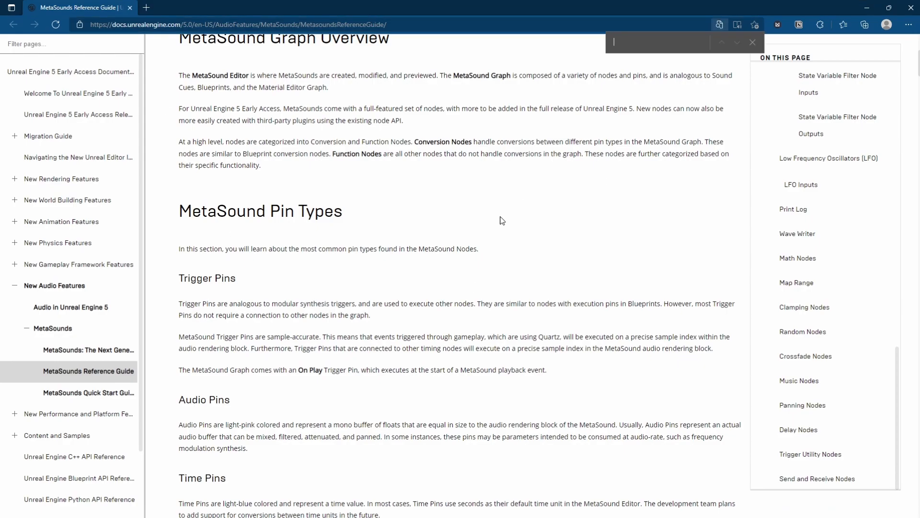
text(midi)
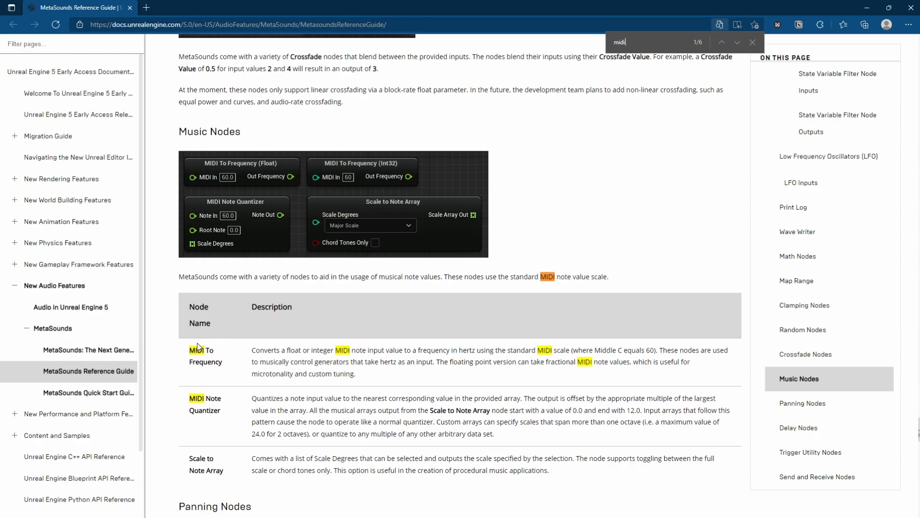
scroll(203, 282, down, 2)
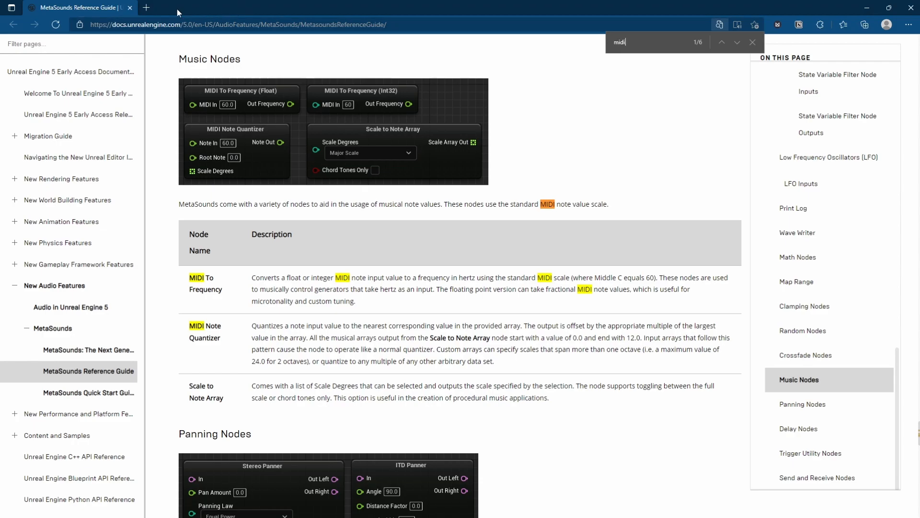
drag(102, 12, 103, 12)
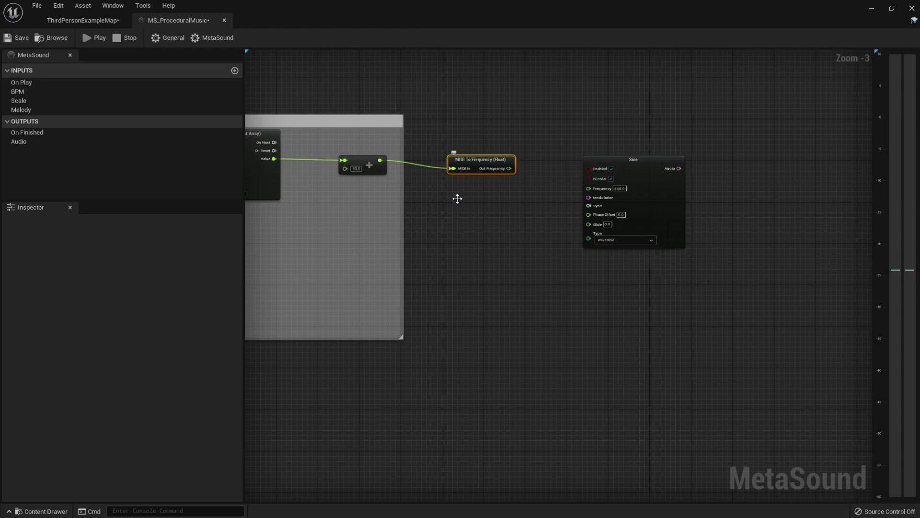
Connect the MIDI To Frequency node's Out Frequency to the Sine node's Frequency and raise the Sine node
scroll(464, 189, up, 2)
click(435, 306)
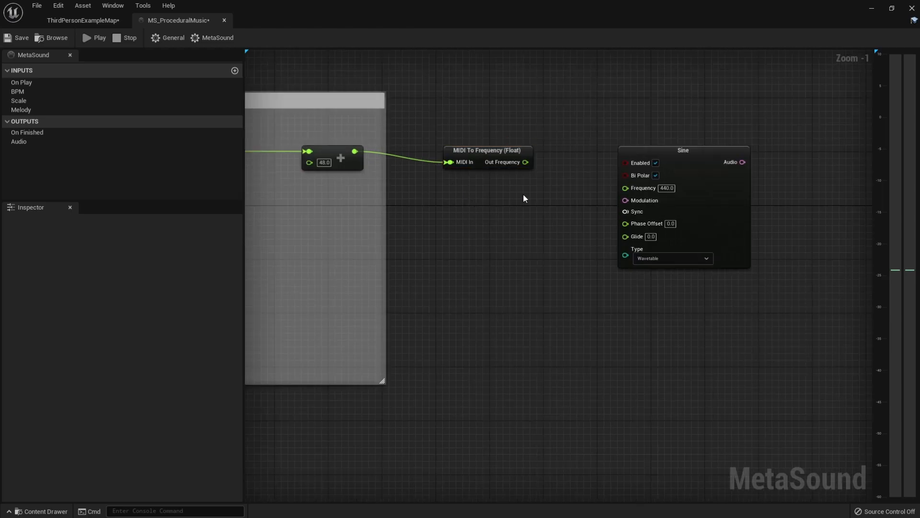
drag(526, 162, 626, 187)
drag(683, 168, 683, 135)
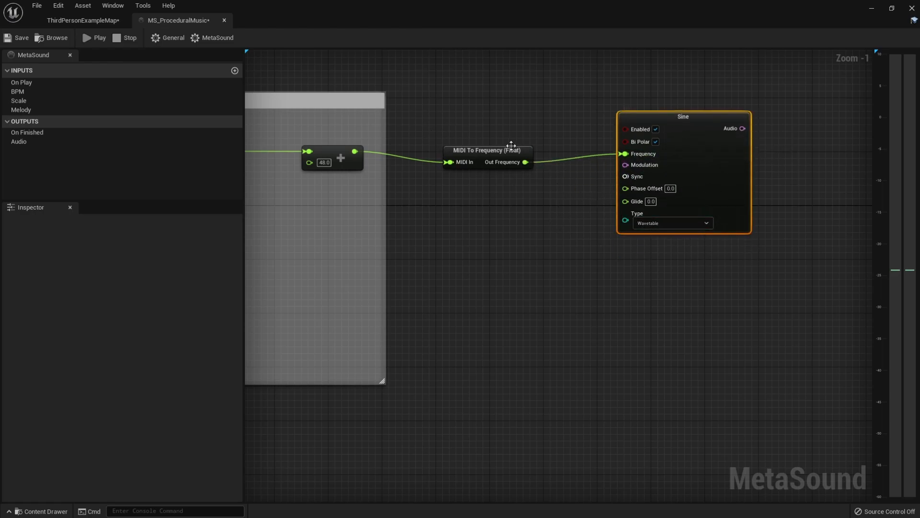
Review the chain from Random Get through the Add and MIDI To Frequency nodes, and lower the Sine node slightly to straighten its Frequency connection
right_drag(385, 175, 513, 168)
right_drag(289, 129, 430, 140)
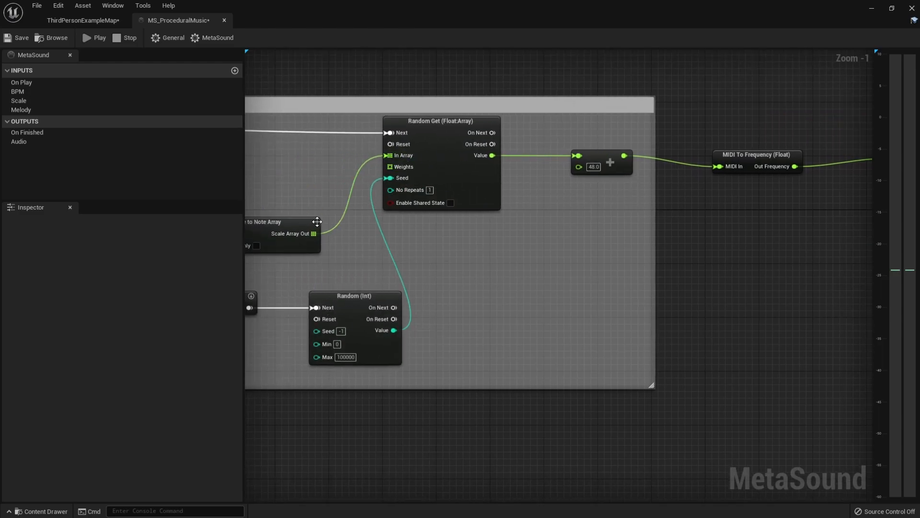
right_drag(593, 250, 394, 258)
drag(370, 142, 434, 199)
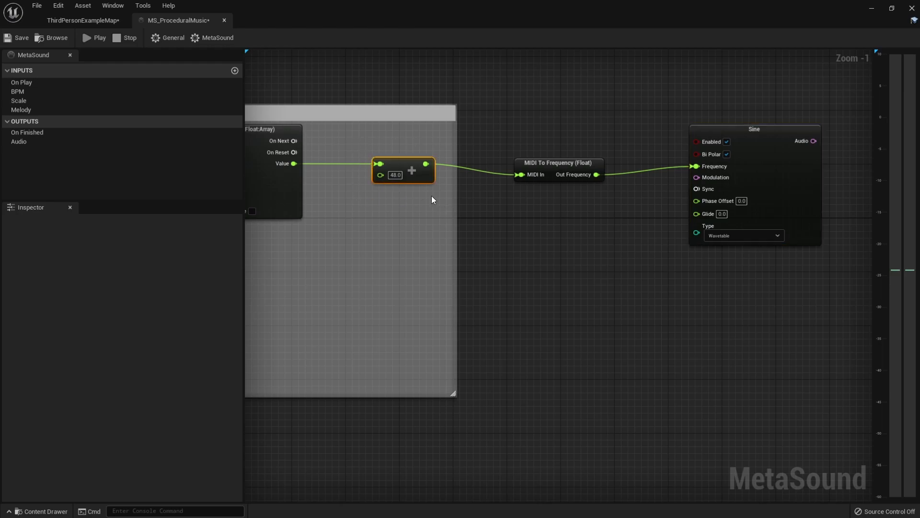
right_drag(606, 238, 510, 248)
mouse_move(407, 140)
mouse_down()
mouse_move(436, 172)
mouse_move(522, 218)
mouse_up()
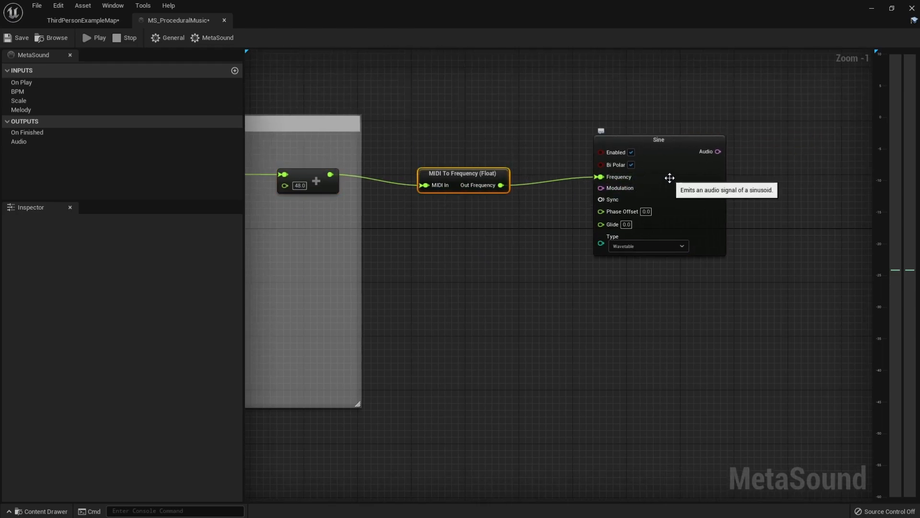
drag(672, 174, 671, 182)
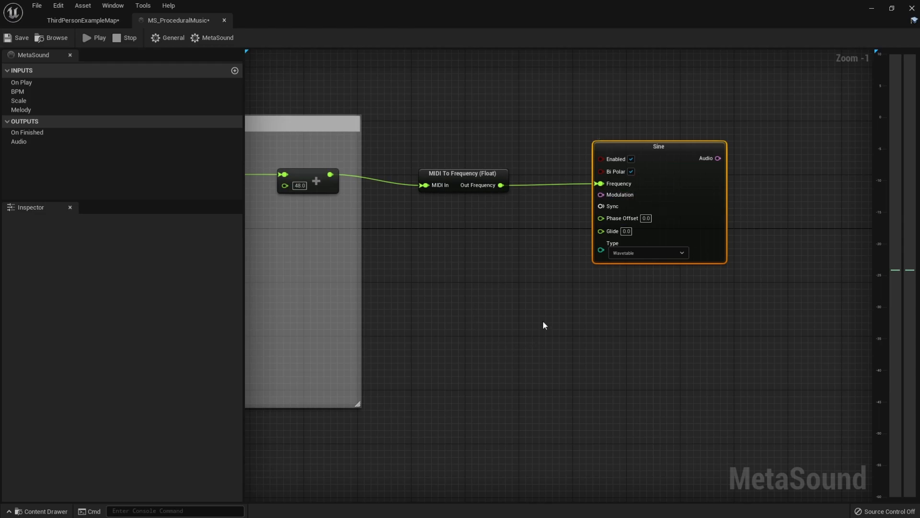
Duplicate the MIDI To Frequency and Sine nodes together and place the copies directly below the originals
scroll(542, 321, down, 2)
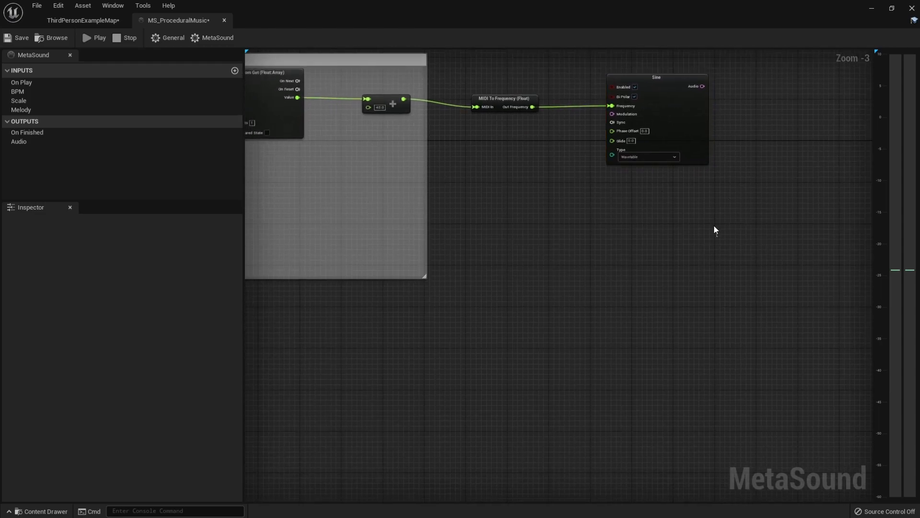
drag(639, 244, 537, 87)
drag(489, 68, 738, 153)
key(ctrl+c)
key(ctrl+v)
drag(713, 253, 653, 246)
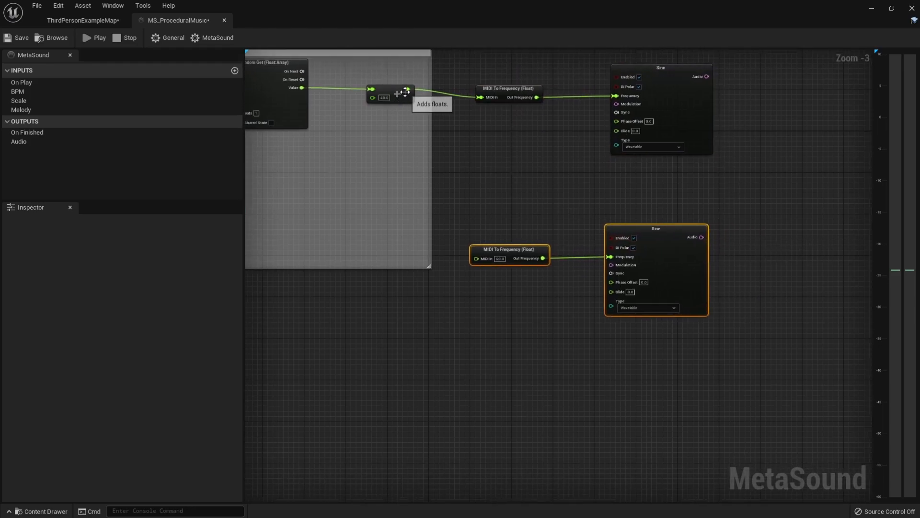
Branch a new Add (Float) node off the existing Add node's output and shift the duplicated MIDI To Frequency and Sine pair right
drag(410, 91, 469, 207)
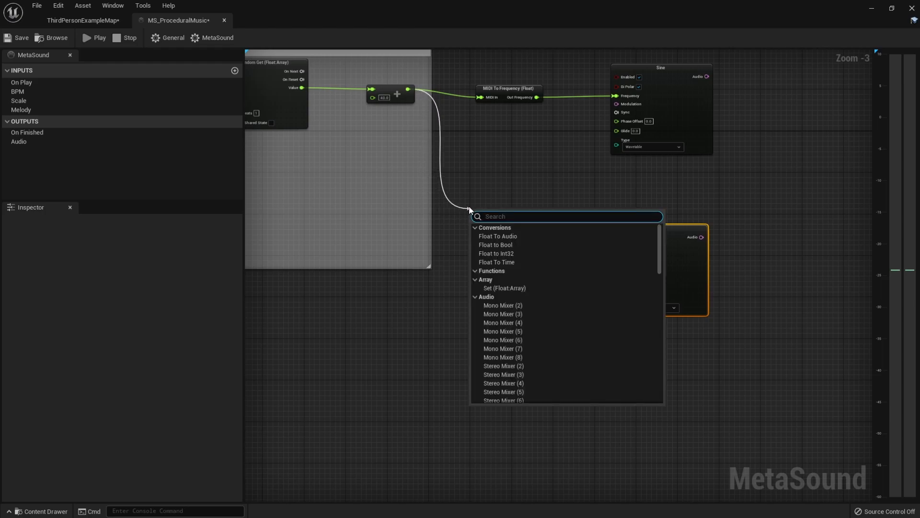
text(add)
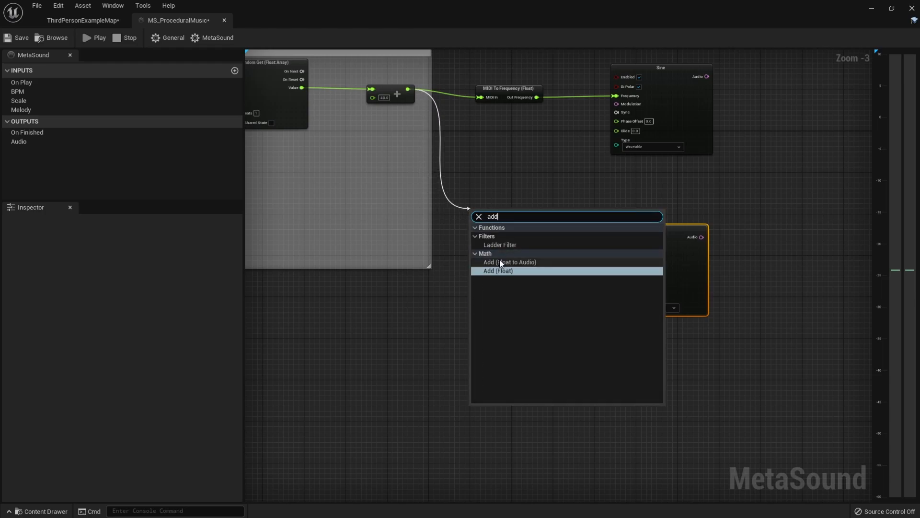
click(501, 267)
drag(493, 222, 474, 222)
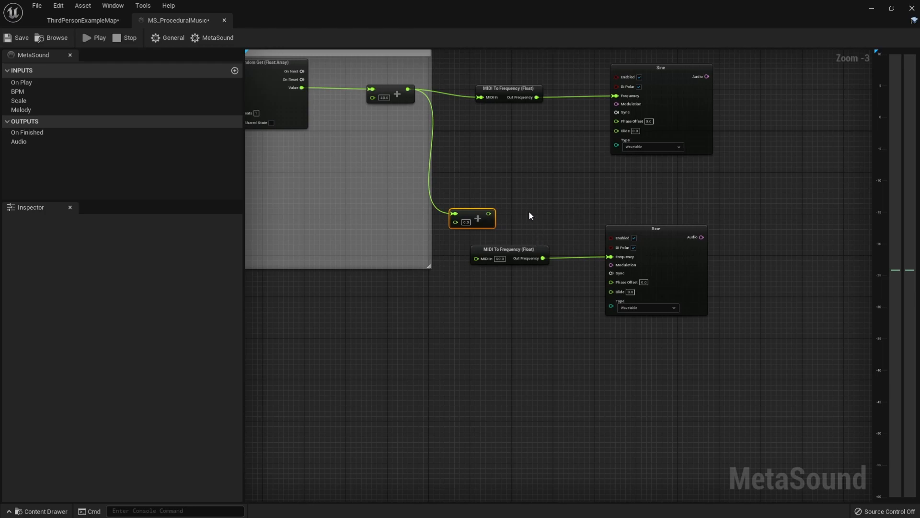
drag(528, 251, 574, 252)
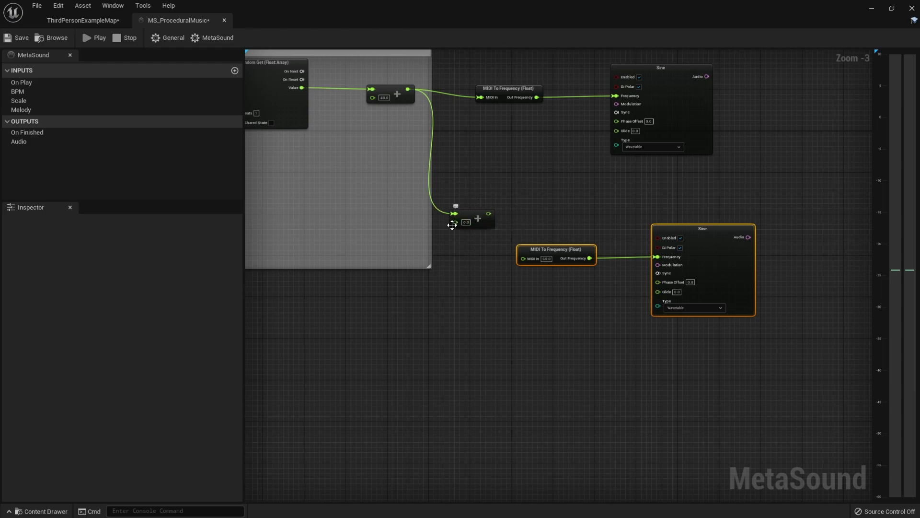
Promote the new Add node's second operand to a graph input and name it Detune
drag(452, 224, 407, 237)
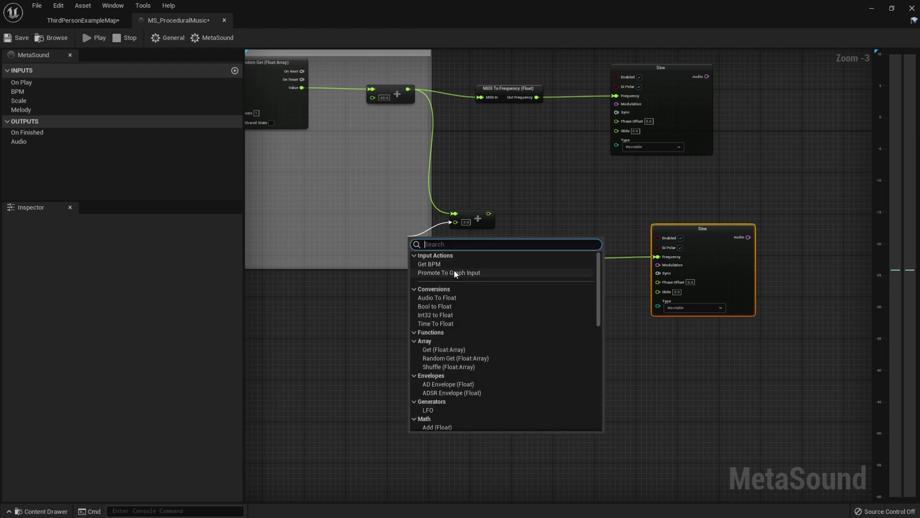
click(439, 274)
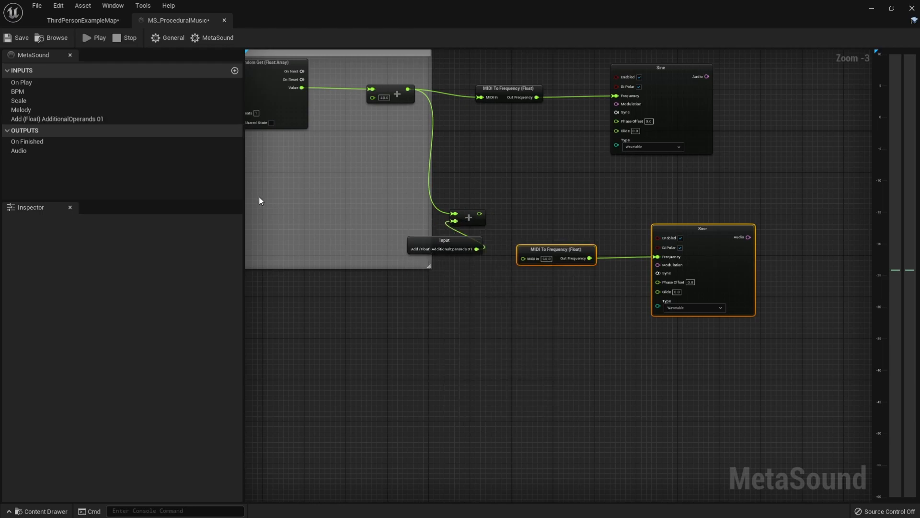
click(67, 120)
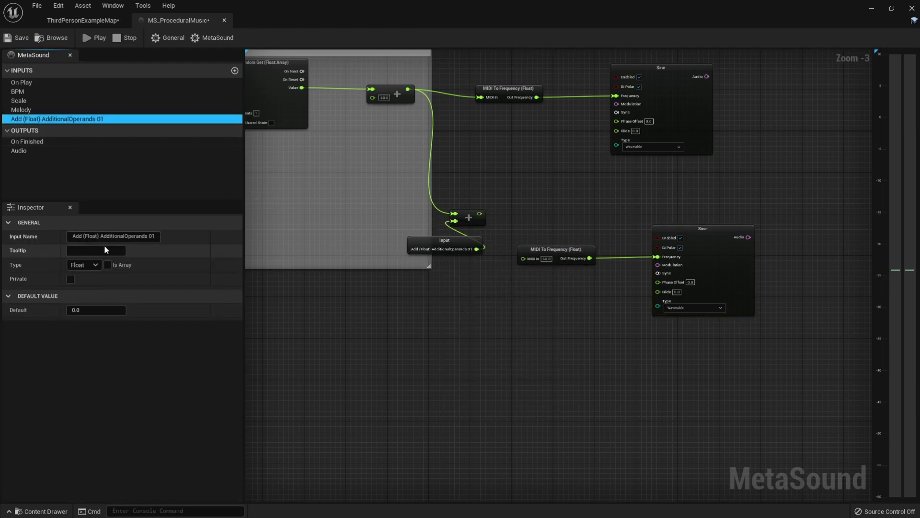
click(197, 241)
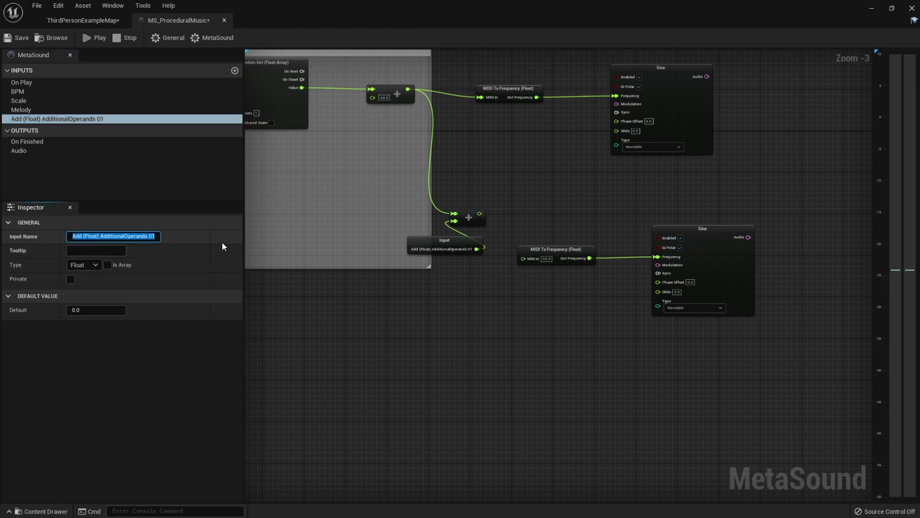
text(Detune)
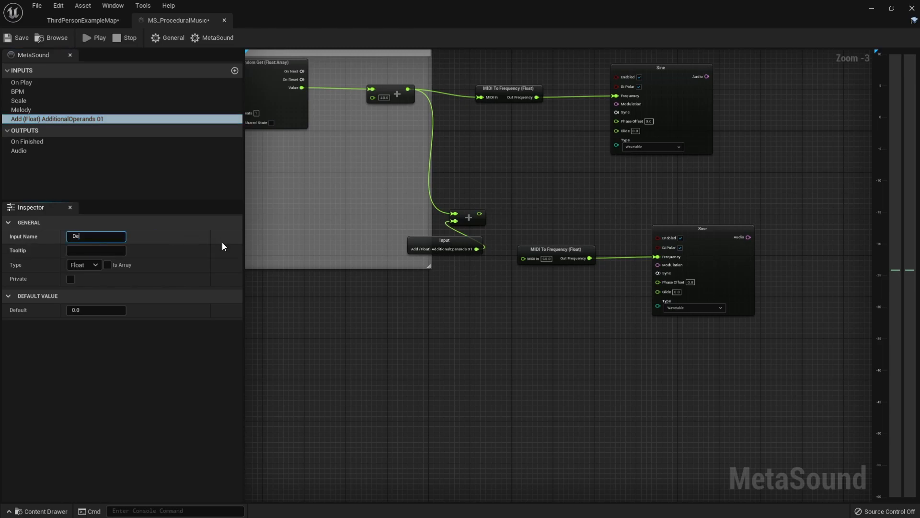
key(Return)
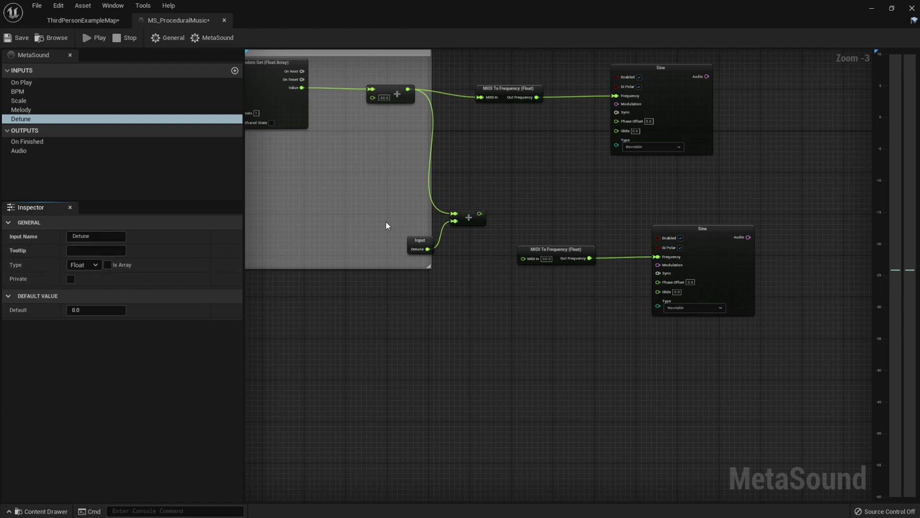
Move the Detune input and the new Add node together to the right, clear of the Melody Creation comment
drag(385, 226, 432, 268)
drag(453, 183, 425, 257)
drag(469, 218, 495, 213)
click(589, 197)
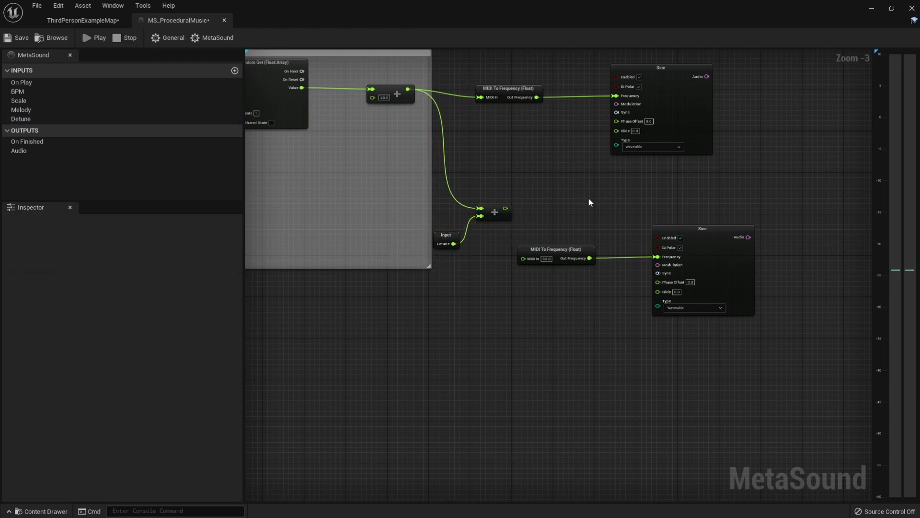
Connect the new Add node's output to the duplicated MIDI To Frequency's MIDI In and align the duplicated nodes in a row beside it
right_drag(589, 197, 510, 185)
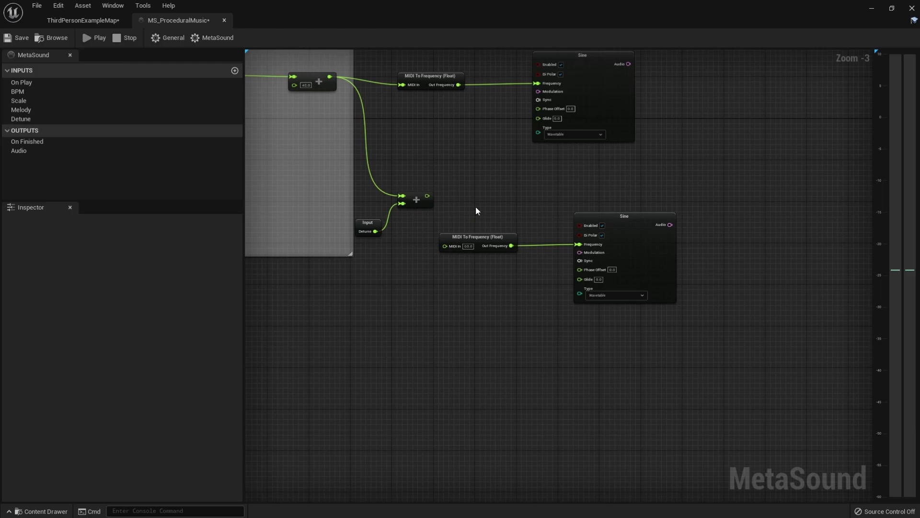
drag(427, 196, 480, 198)
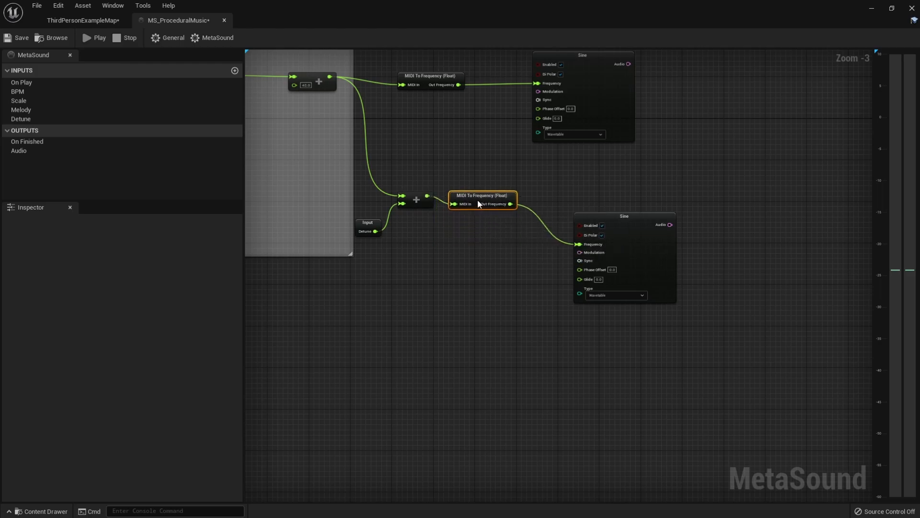
drag(642, 225, 607, 189)
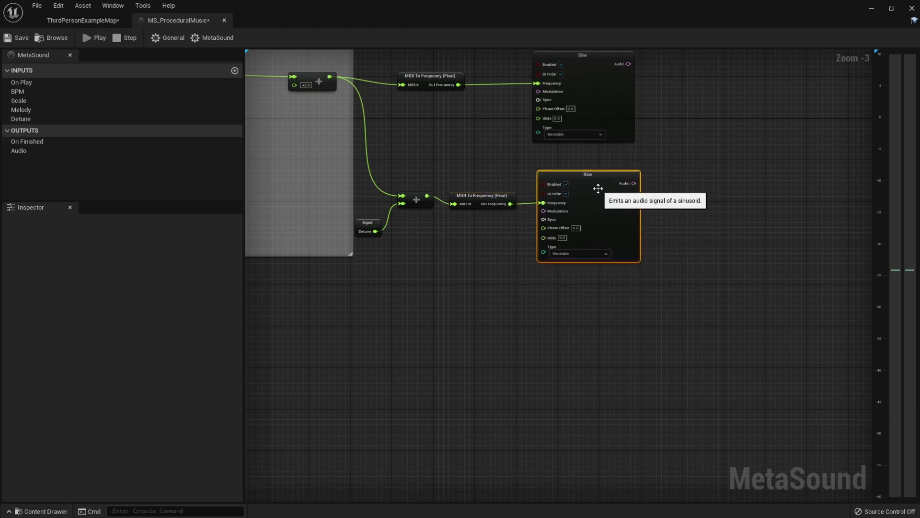
Group both Sine chains in a comment named Synth - Sine, move it clear of the Melody Creation comment, and widen it
scroll(598, 187, down, 1)
right_drag(535, 243, 354, 159)
drag(331, 130, 564, 314)
key(c)
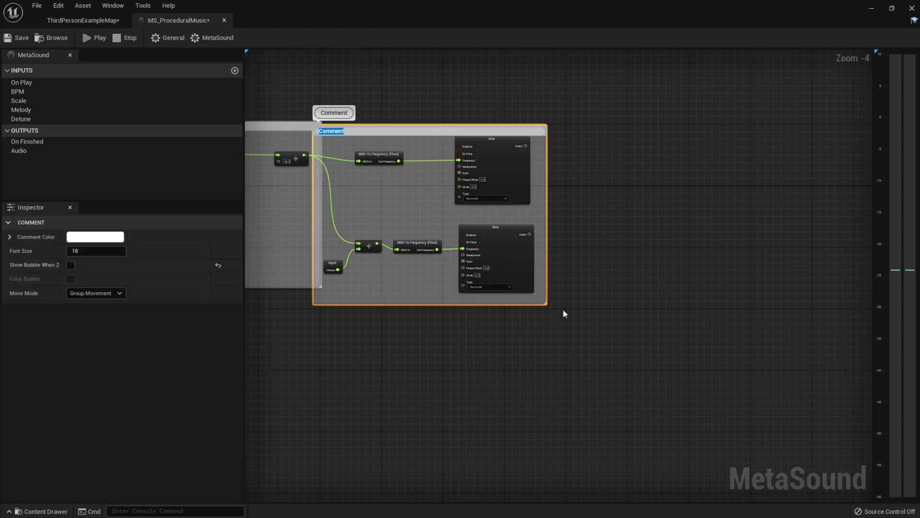
text(Synth - Sine)
key(Return)
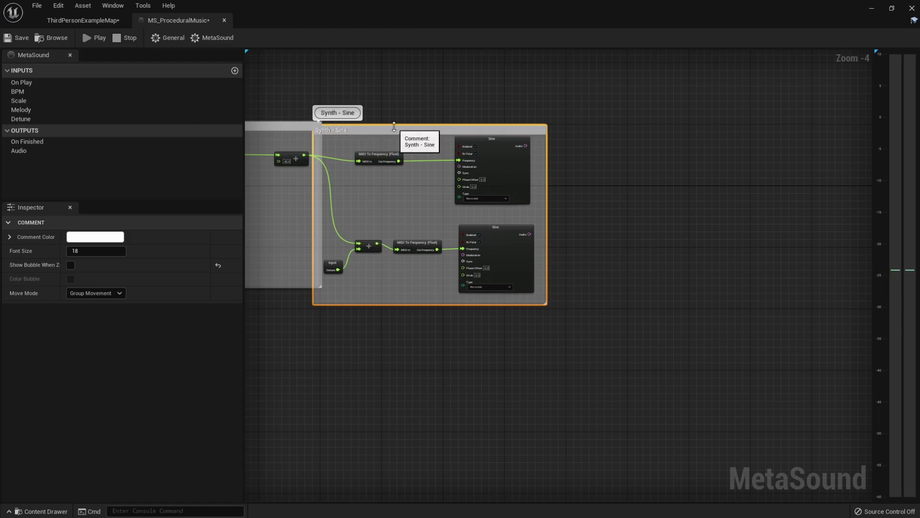
drag(393, 126, 451, 122)
drag(603, 168, 644, 168)
Sum both Sine generators' audio outputs with a new Add (Audio) node and place it midway between them
drag(583, 142, 615, 173)
text(a)
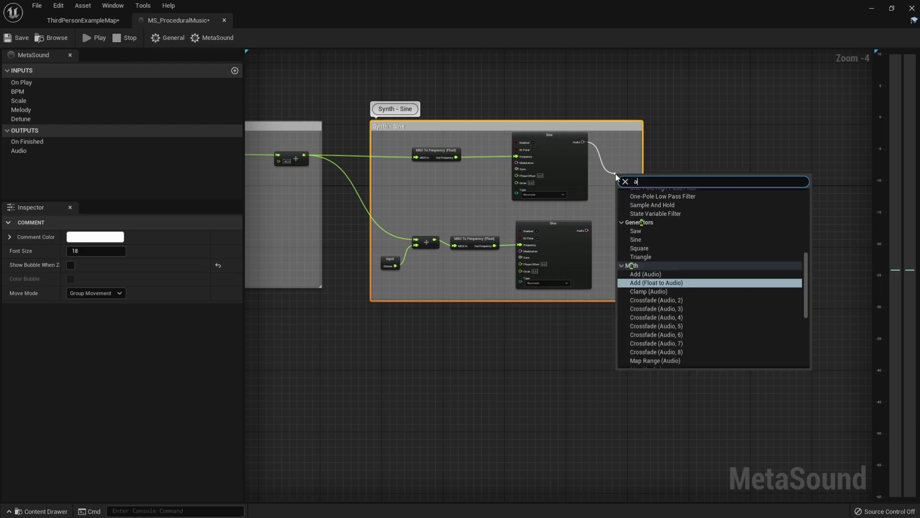
text(dd)
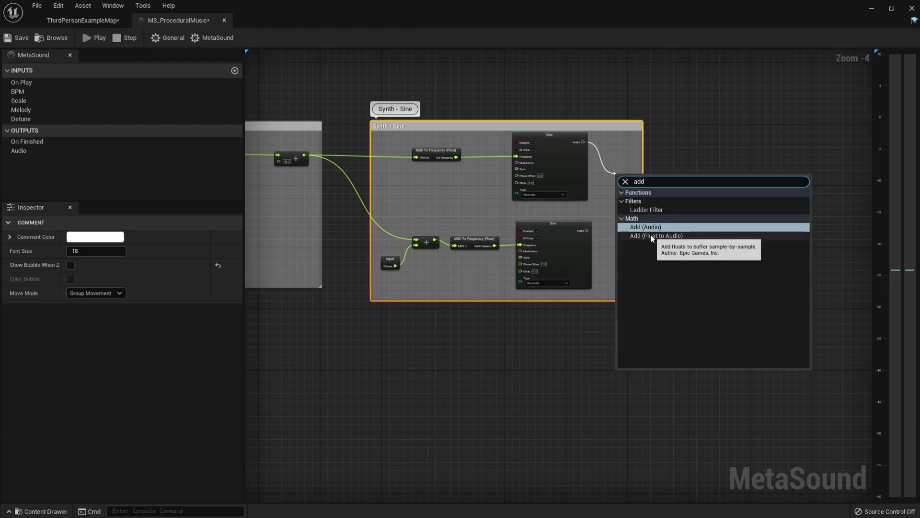
click(638, 227)
scroll(618, 204, up, 1)
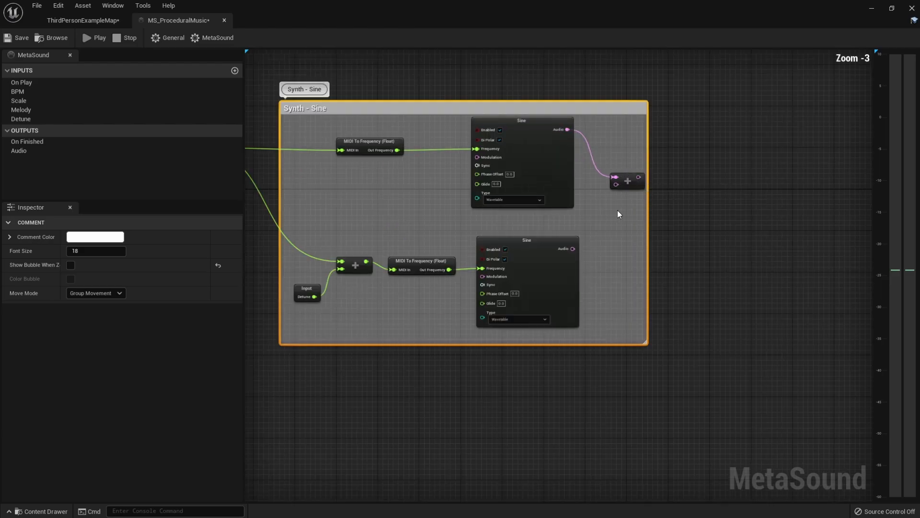
drag(573, 249, 615, 184)
right_drag(386, 249, 518, 221)
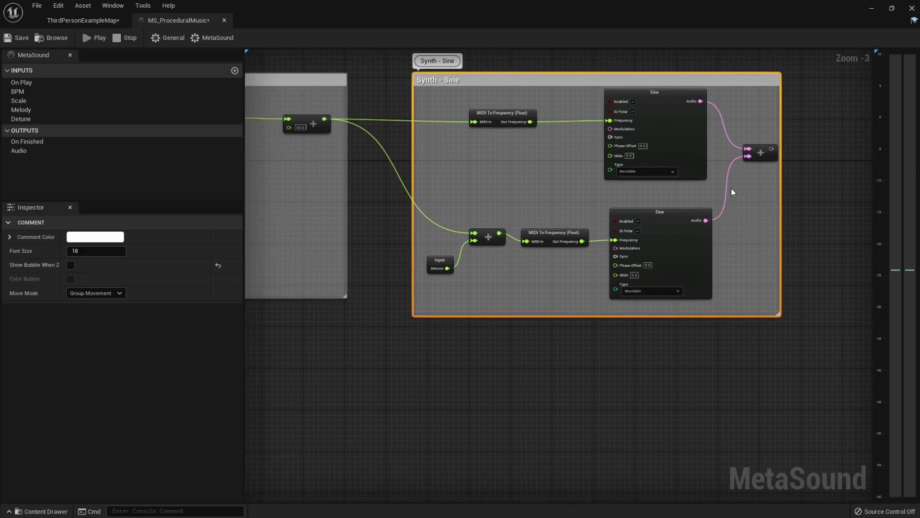
click(761, 159)
drag(760, 160, 756, 186)
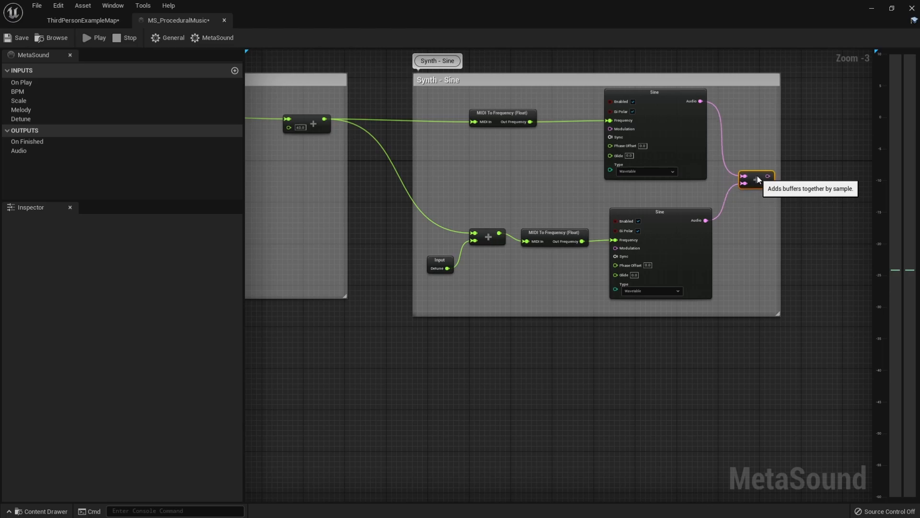
scroll(734, 195, down, 2)
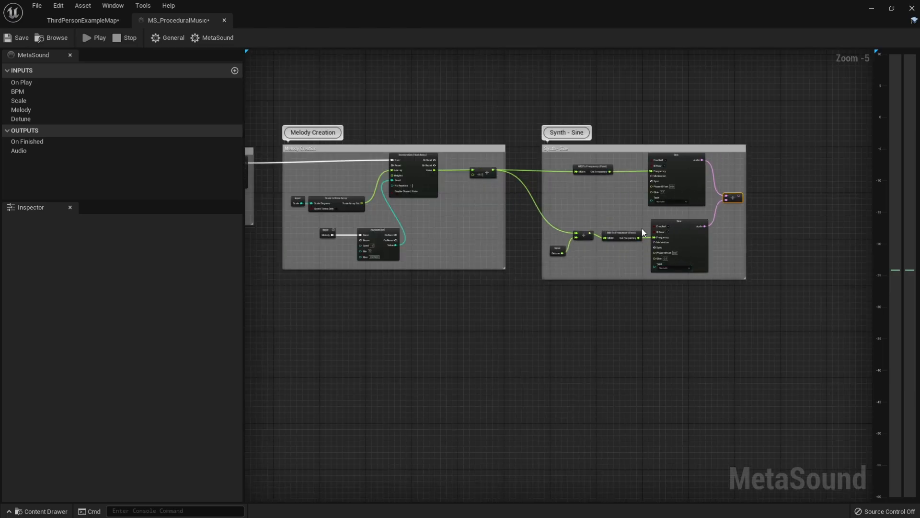
scroll(605, 291, up, 4)
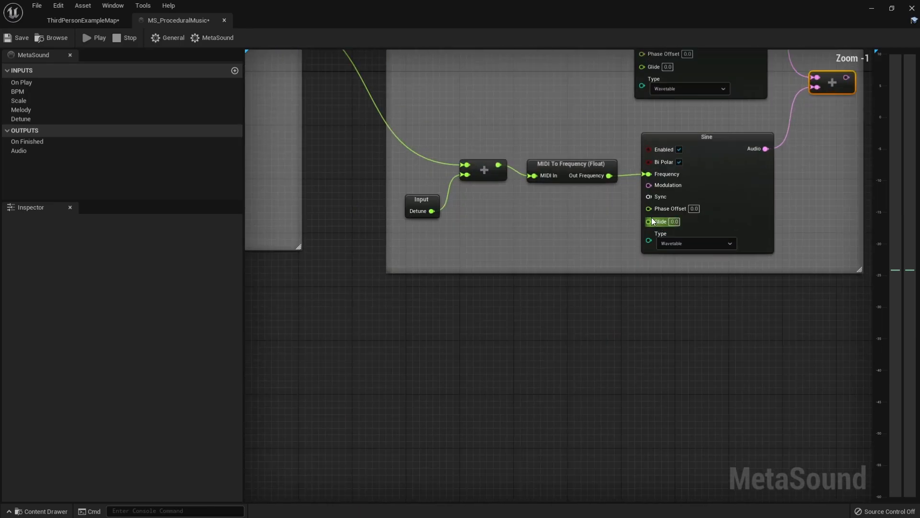
right_drag(578, 220, 522, 294)
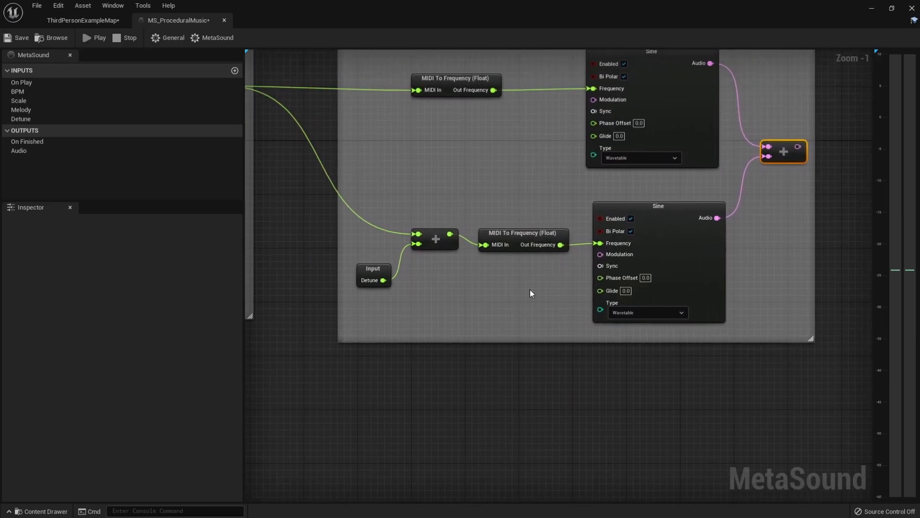
right_drag(746, 213, 592, 321)
drag(563, 326, 594, 327)
text(mix)
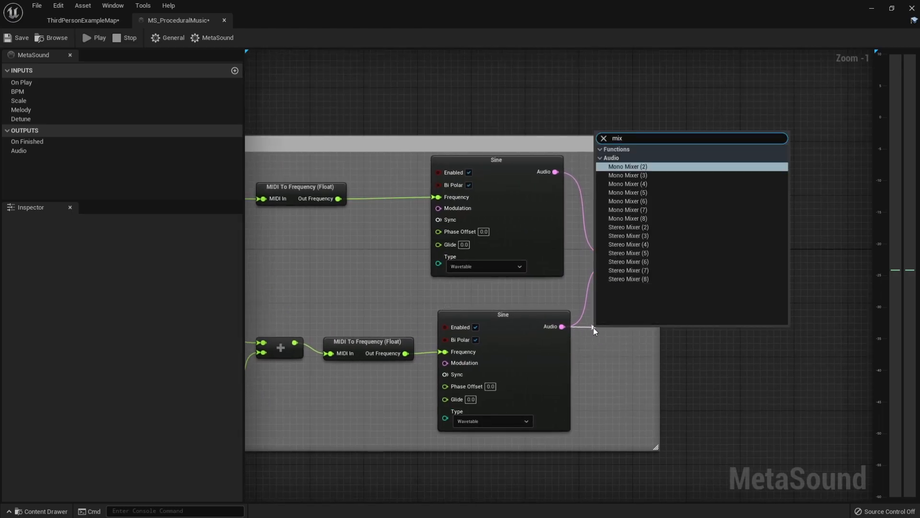
click(637, 166)
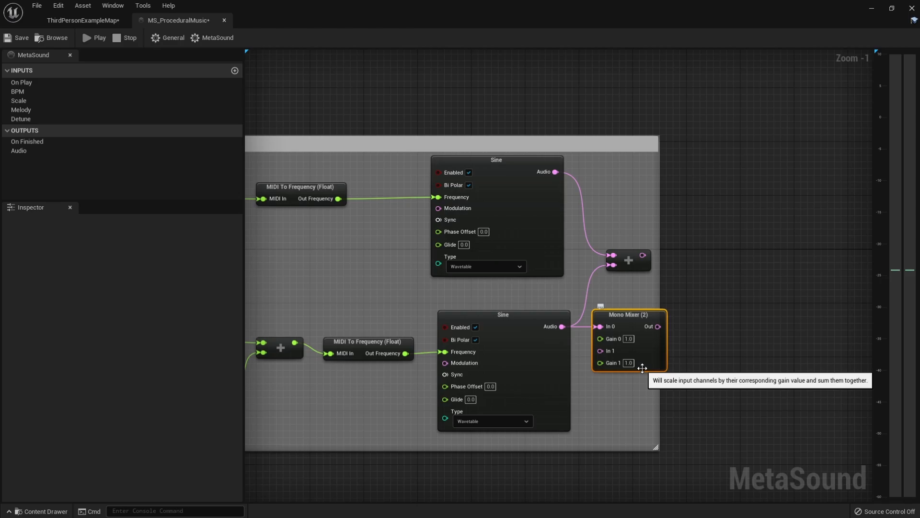
key(Delete)
Duplicate both MIDI To Frequency nodes, the Detune input and its Add node, placing the copies below the Synth - Sine comment
scroll(454, 286, down, 3)
right_drag(455, 286, 465, 240)
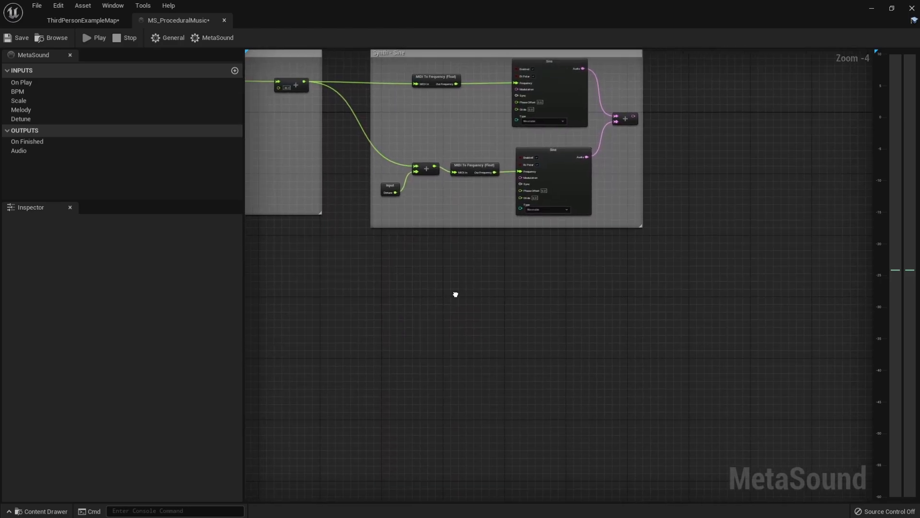
right_drag(455, 294, 521, 295)
scroll(466, 273, down, 2)
scroll(464, 298, up, 1)
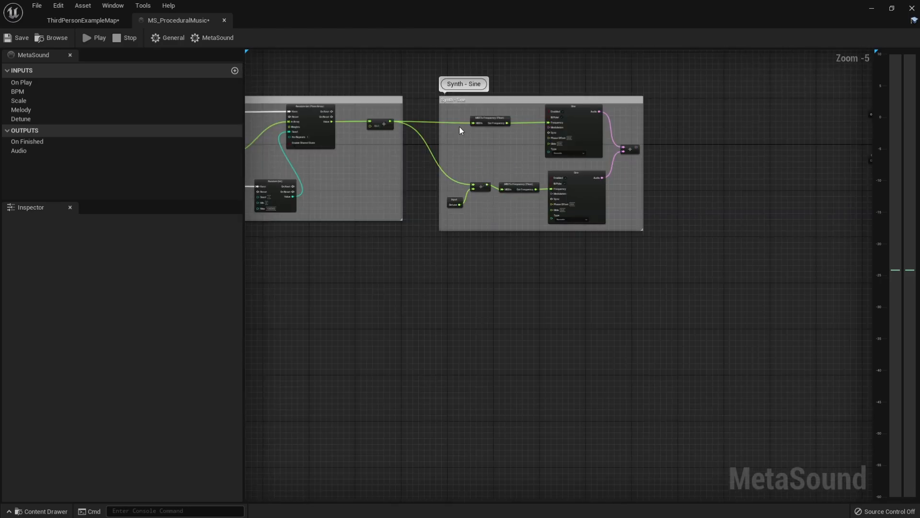
drag(418, 99, 534, 216)
key(ctrl+c)
key(ctrl+v)
drag(484, 248, 463, 277)
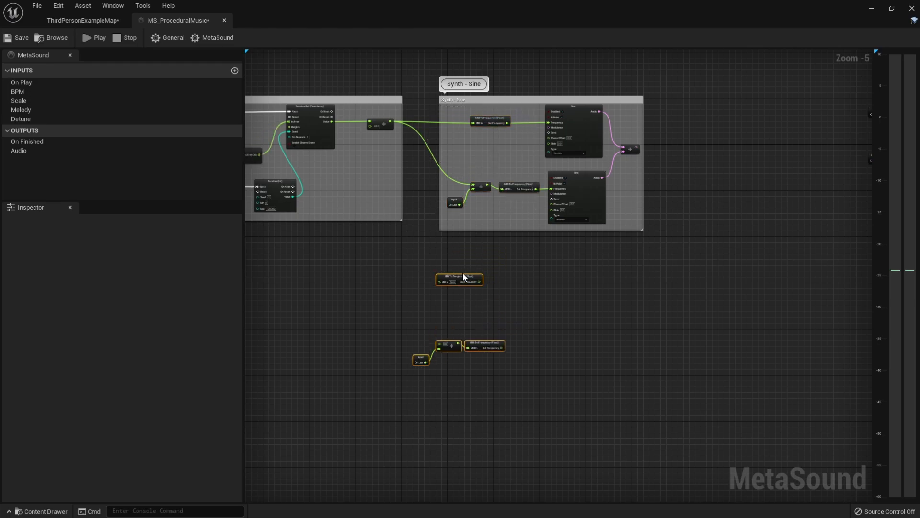
Add a Saw generator node beside the duplicated upper MIDI To Frequency node
right_click(541, 279)
text(saw)
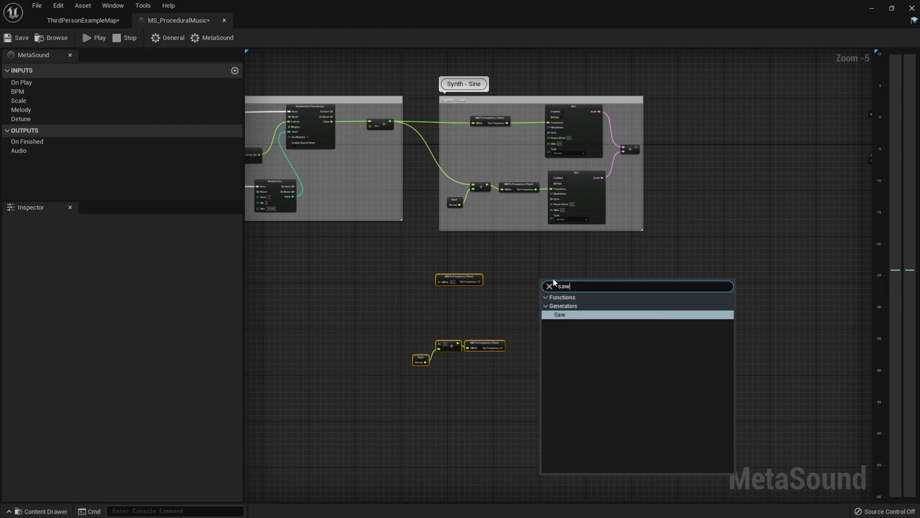
key(Return)
Audition the Saw generator by wiring it temporarily to the graph's Audio output and playing the MetaSound, and disconnect it
scroll(575, 294, up, 3)
scroll(601, 296, down, 2)
right_drag(707, 317, 422, 327)
drag(307, 322, 680, 156)
right_drag(329, 271, 433, 243)
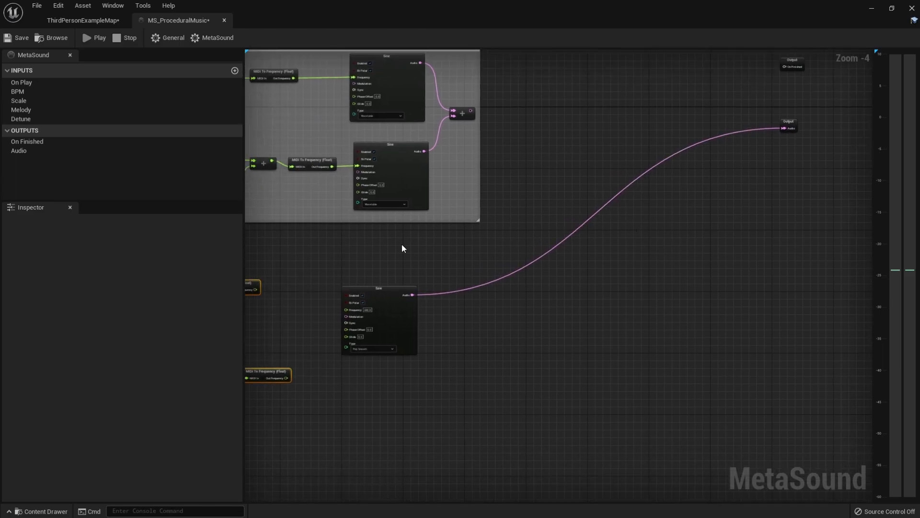
click(87, 39)
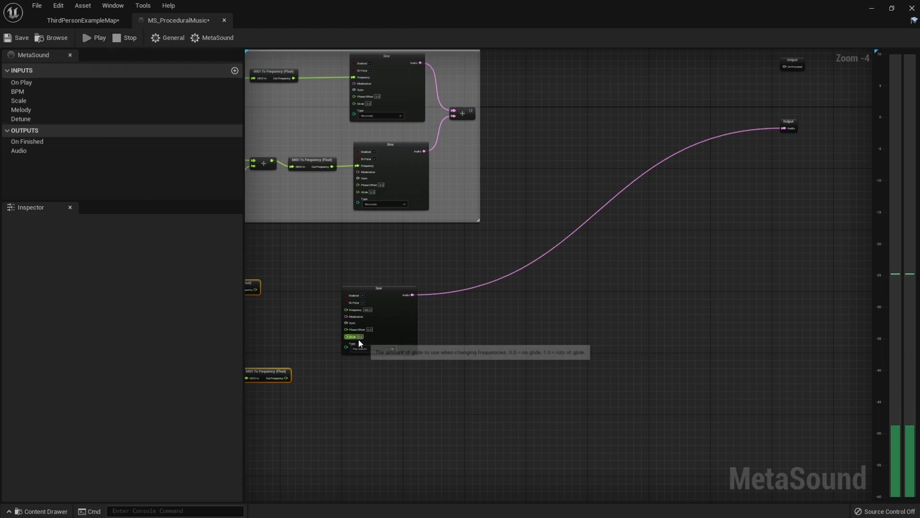
alt+click(413, 295)
Route the Melody Creation Add node's output through the duplicated upper MIDI To Frequency into the Saw's Frequency, aligning the Saw with it
right_drag(413, 298, 512, 319)
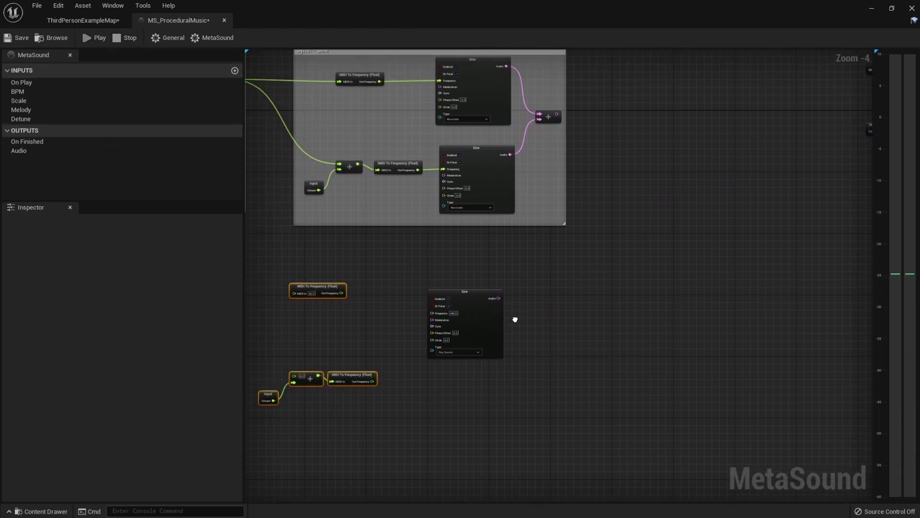
right_drag(258, 263, 324, 264)
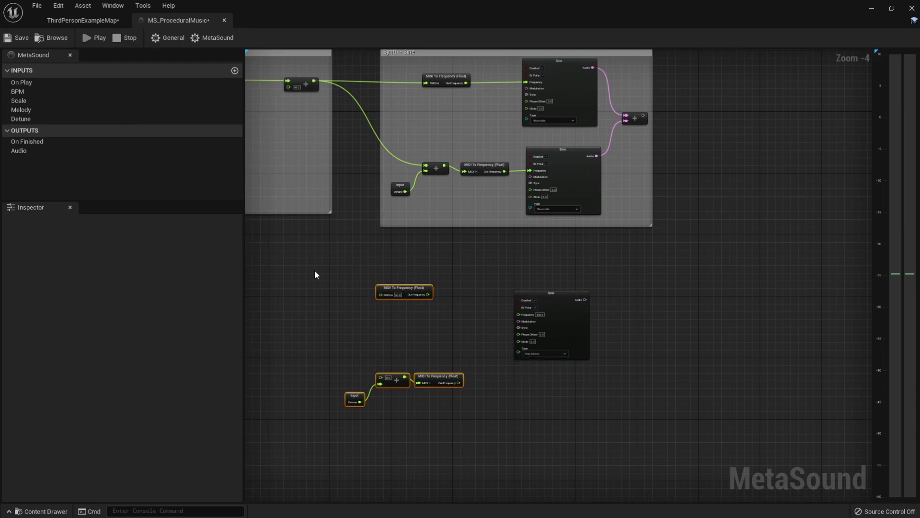
scroll(425, 303, up, 2)
drag(432, 291, 566, 320)
right_drag(455, 320, 649, 455)
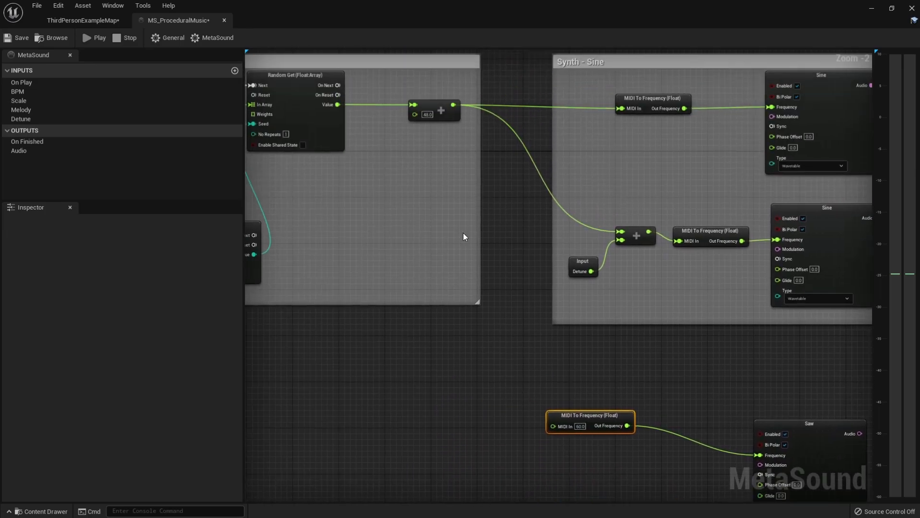
drag(453, 105, 553, 427)
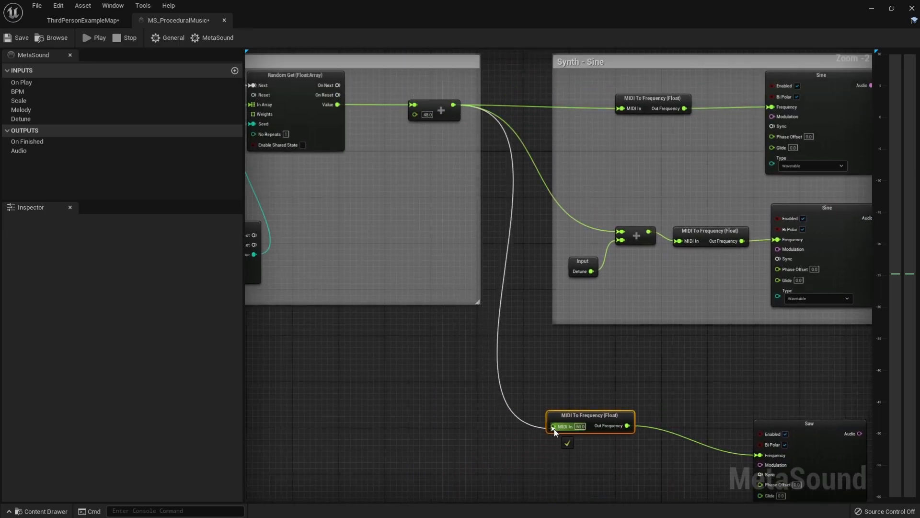
scroll(542, 417, down, 2)
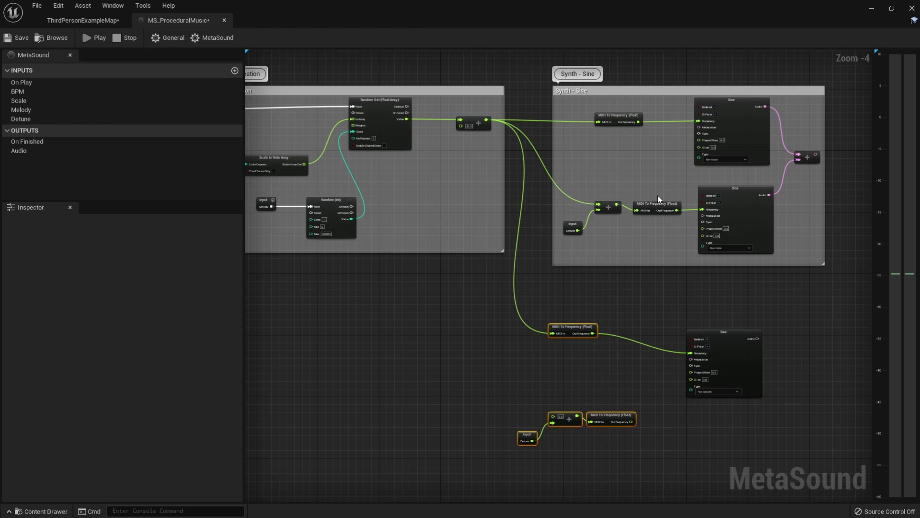
drag(735, 353, 737, 324)
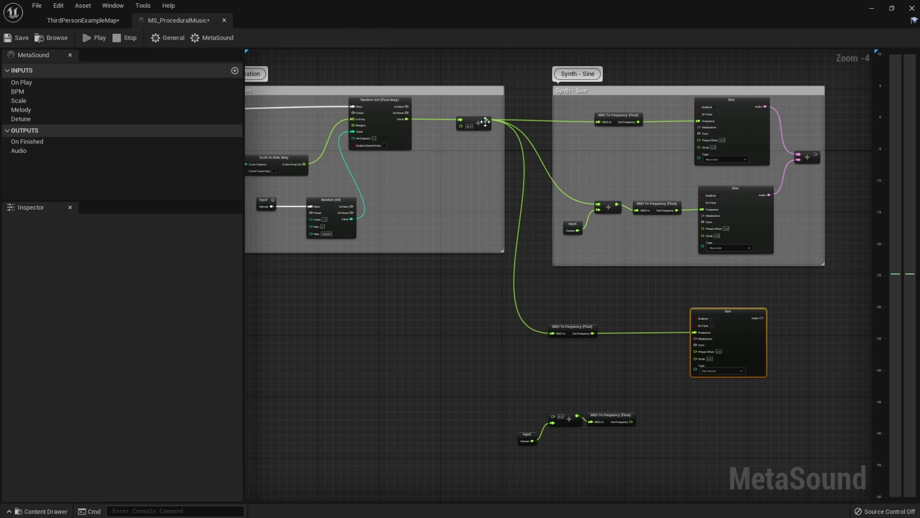
Feed the melody value into the duplicated Detune Add node and drive a second, copied Saw generator from its MIDI To Frequency
right_drag(543, 401, 530, 395)
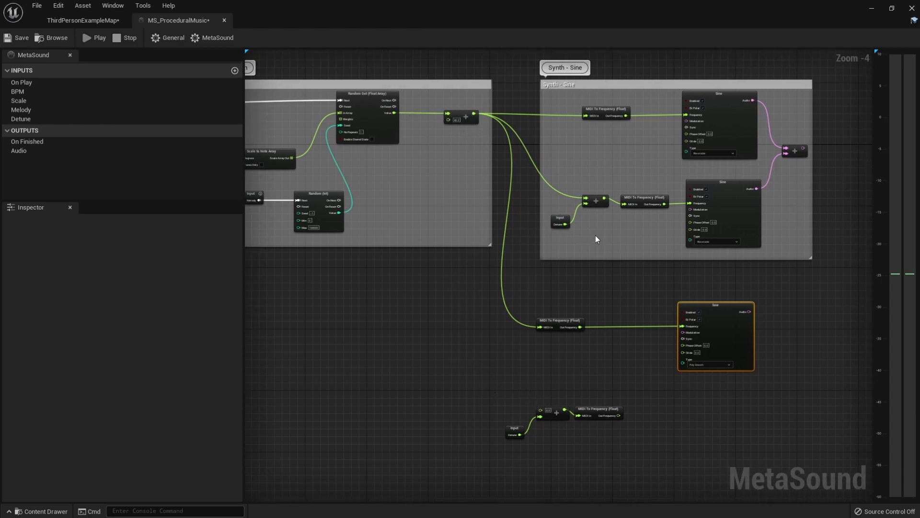
drag(473, 113, 540, 410)
right_drag(648, 374, 482, 355)
key(ctrl+c)
key(ctrl+v)
drag(448, 397, 512, 411)
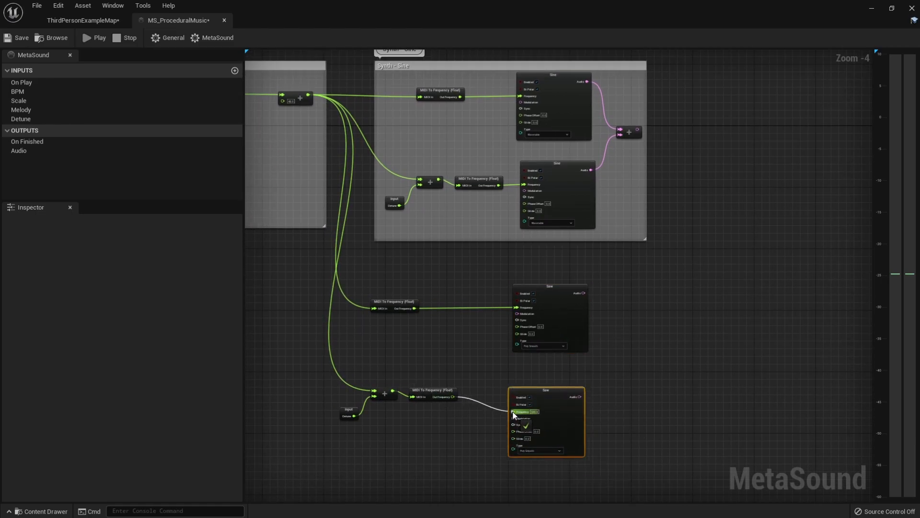
Group both Saw chains in a comment named Synth - Saw and position it beneath the Synth - Sine comment
scroll(445, 420, down, 3)
drag(598, 432, 438, 335)
key(c)
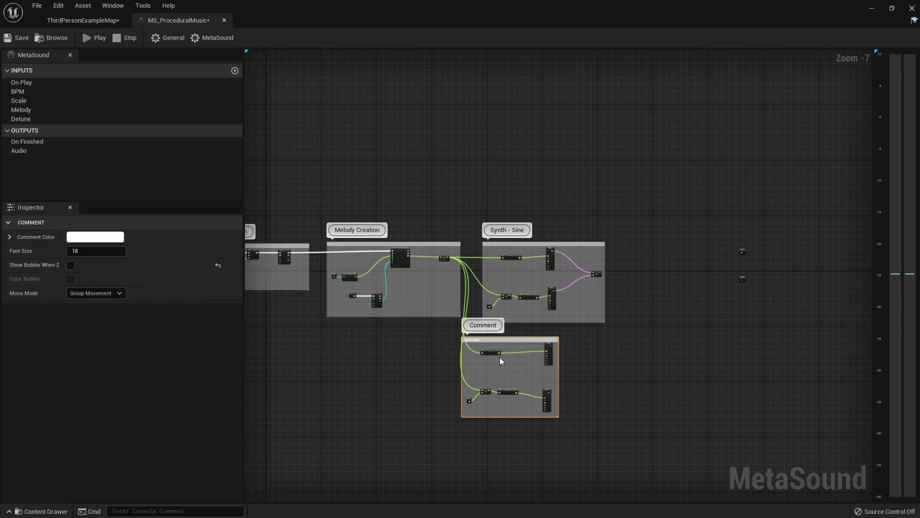
drag(514, 343, 625, 338)
scroll(534, 333, up, 4)
scroll(549, 316, down, 2)
Shift both Saw generators left within their comment and sum their audio outputs with a copy of the Add (Audio) node
click(570, 331)
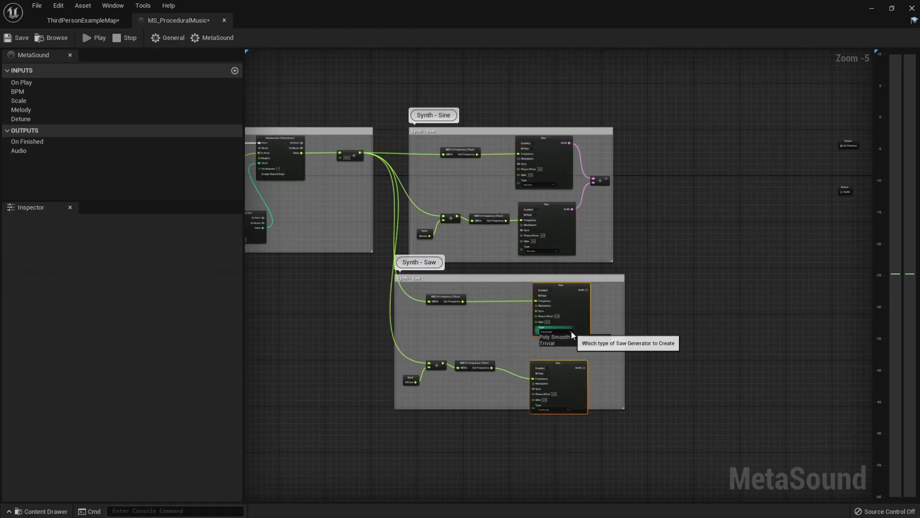
click(556, 332)
drag(586, 321, 566, 319)
drag(608, 224, 607, 157)
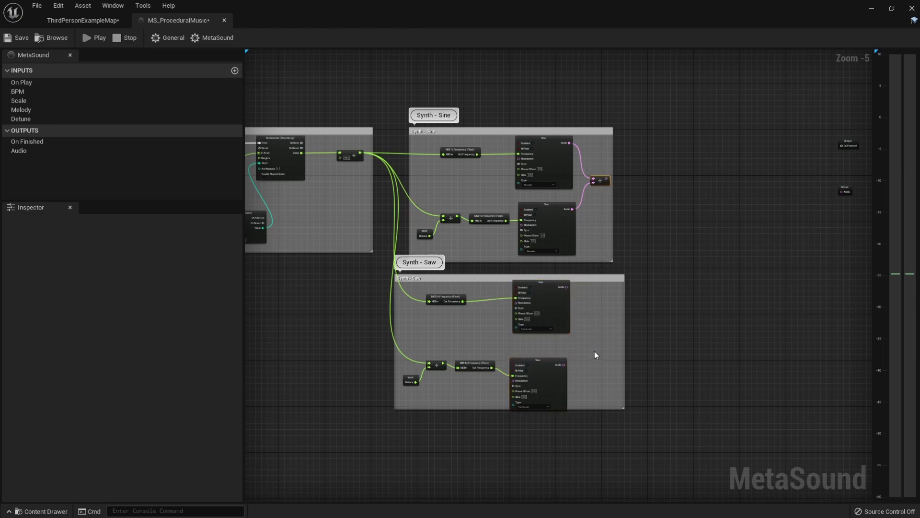
drag(567, 287, 596, 343)
Add a Crossfade (Audio, 2) node to the right of the Synth - Sine and Synth - Saw comments
scroll(575, 341, down, 1)
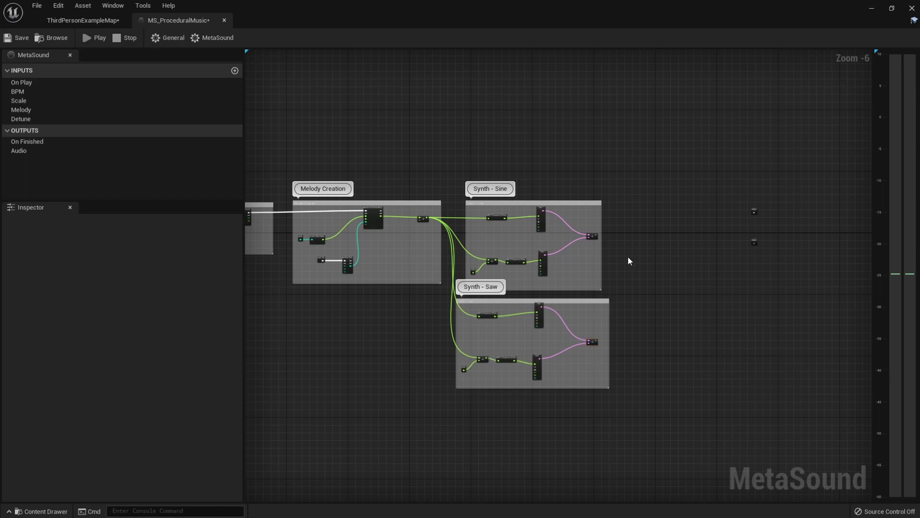
scroll(631, 264, up, 1)
right_drag(637, 286, 594, 240)
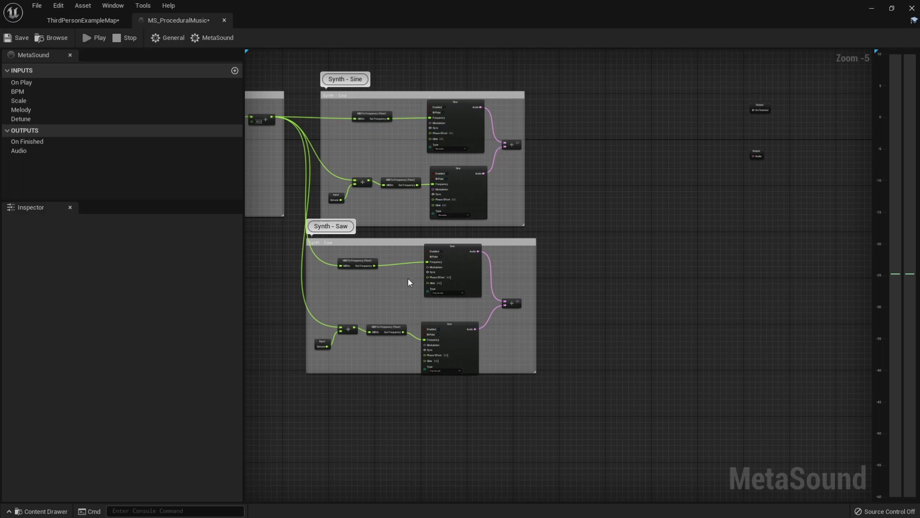
right_click(566, 156)
text(cro)
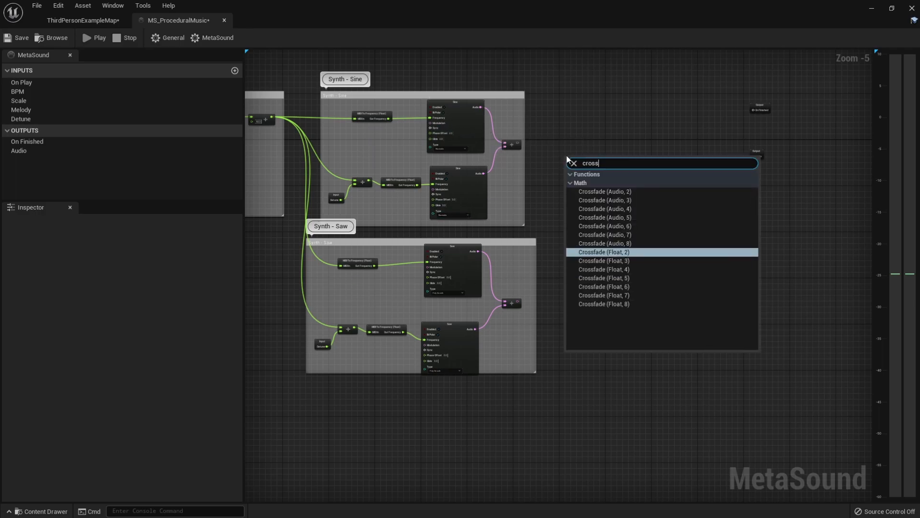
text(ss)
click(606, 191)
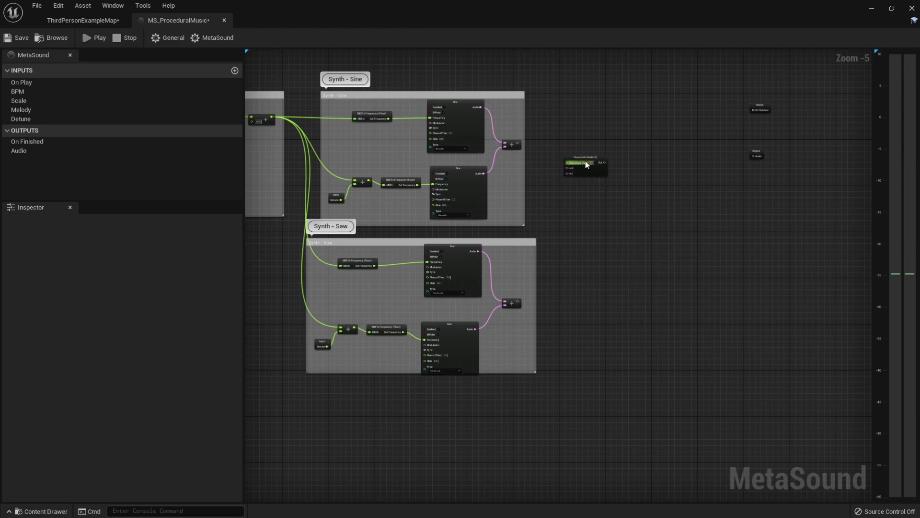
click(589, 159)
Connect the summed Sine audio to the crossfade's In 0 and the summed Saw audio to its In 1
scroll(588, 158, up, 4)
scroll(580, 159, down, 2)
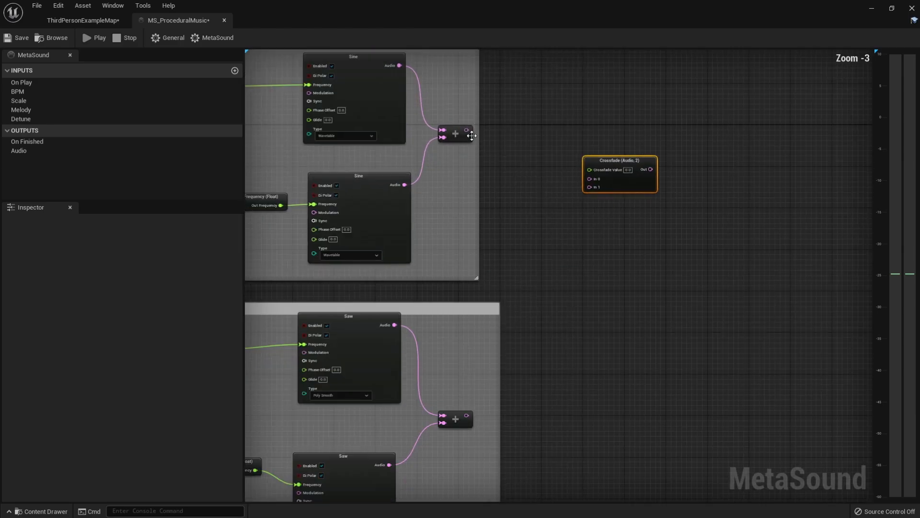
drag(467, 130, 590, 184)
drag(467, 415, 608, 168)
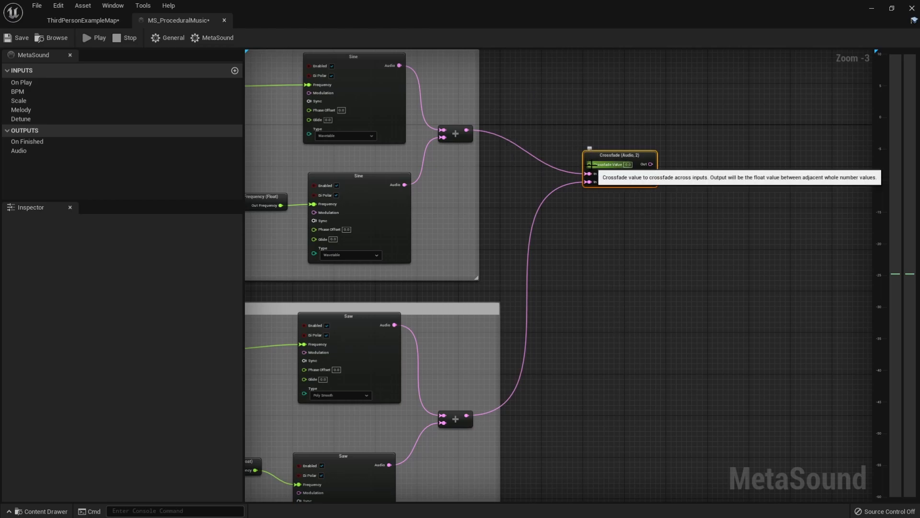
Promote the crossfade node's Crossfade Value to a graph input named Crossfade and place the input node just left of the crossfade node
drag(589, 165, 524, 136)
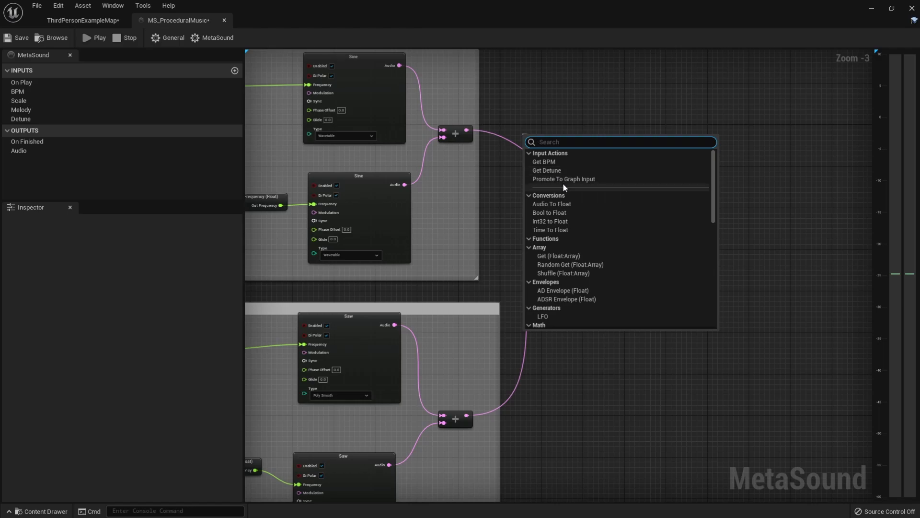
click(562, 180)
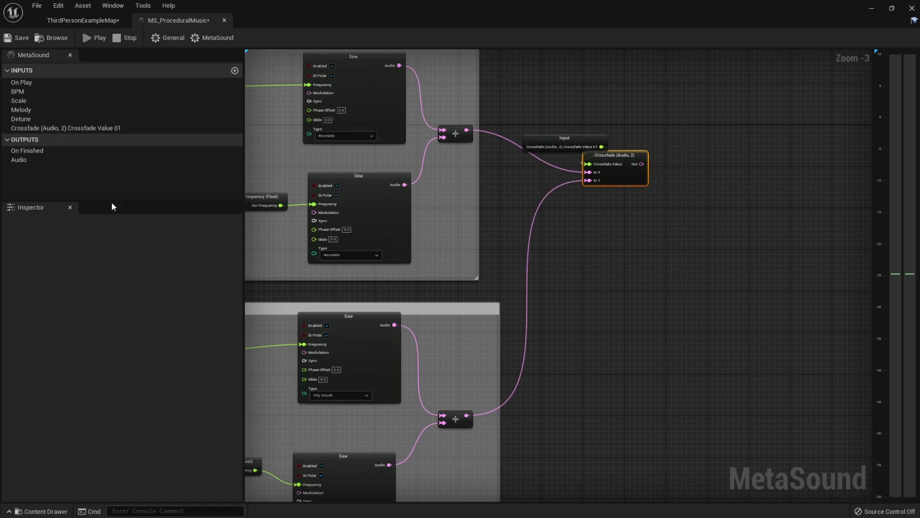
click(54, 139)
click(54, 128)
drag(98, 236, 271, 248)
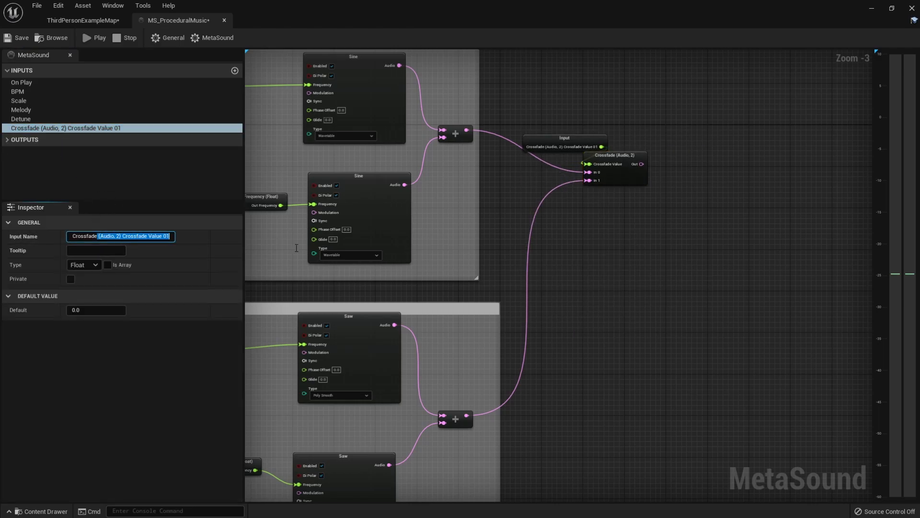
key(BackSpace)
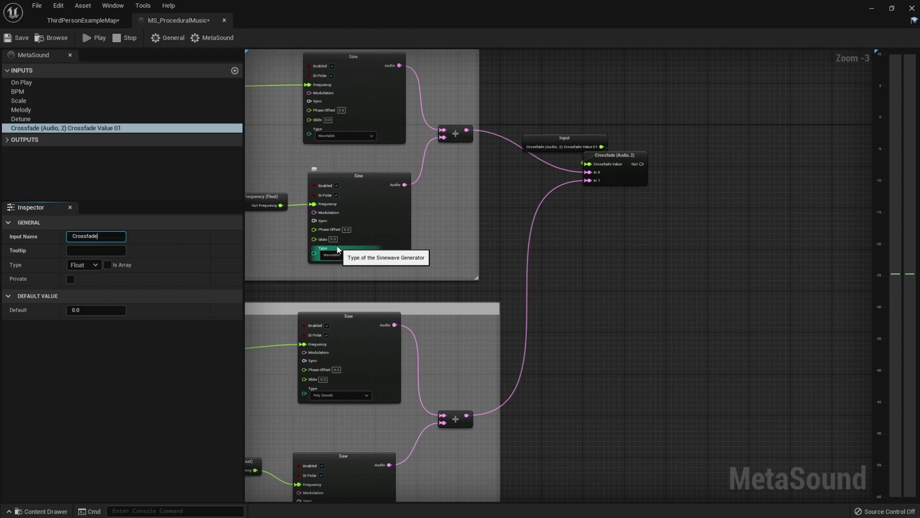
key(Return)
drag(536, 142, 540, 159)
Group the Crossfade input and the Crossfade (Audio, 2) node in a comment named Crossfade
drag(525, 125, 680, 225)
text(c)
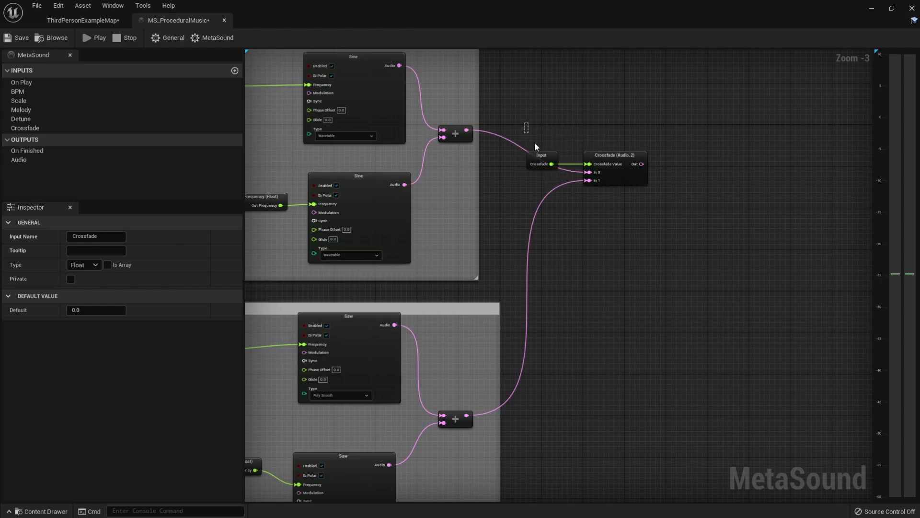
text(C)
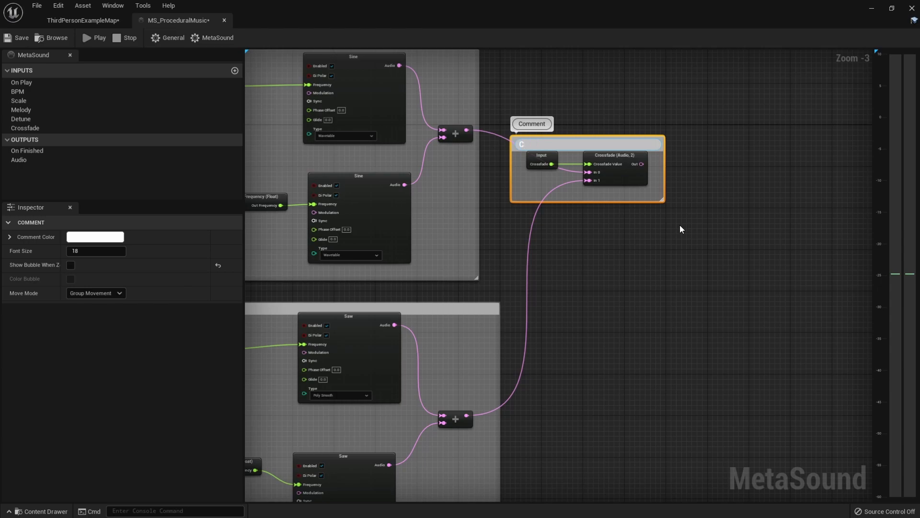
text(rossfa)
text(de)
key(Return)
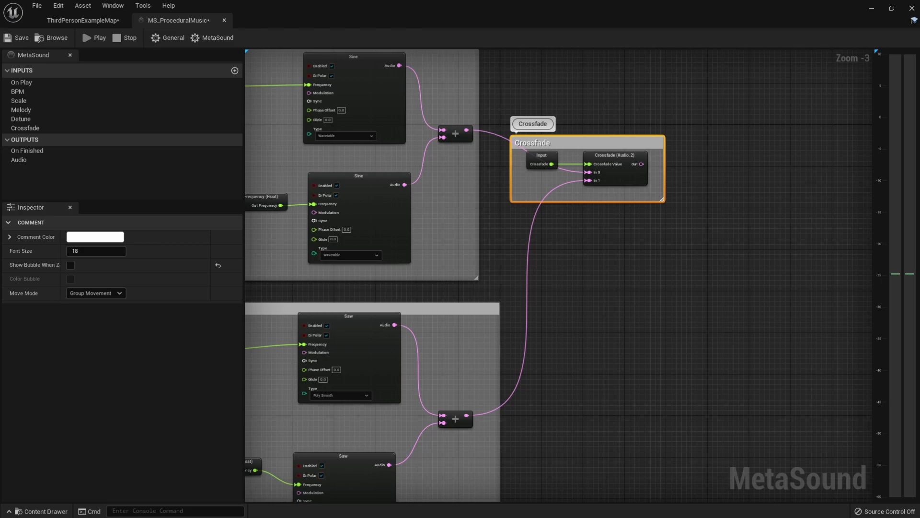
Move the On Finished and Audio output nodes together farther right of the Crossfade comment
scroll(597, 299, down, 2)
right_drag(607, 290, 439, 288)
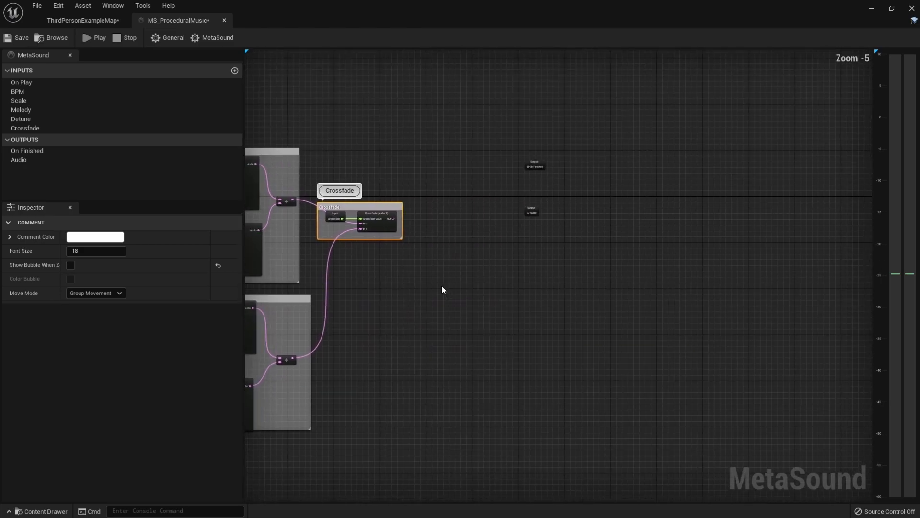
drag(476, 138, 623, 277)
drag(536, 165, 673, 176)
Add a Ladder Filter node between the Crossfade comment and the output nodes
right_drag(423, 225, 489, 225)
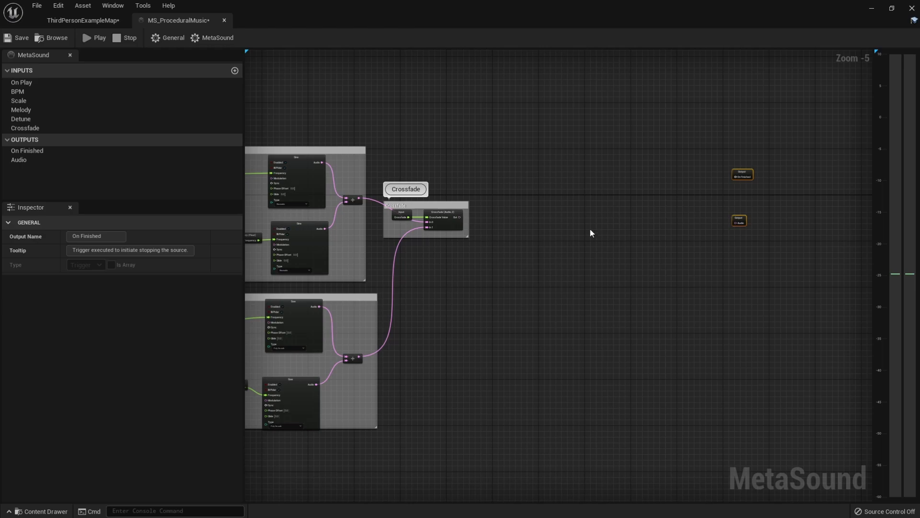
right_click(536, 174)
text(ladder)
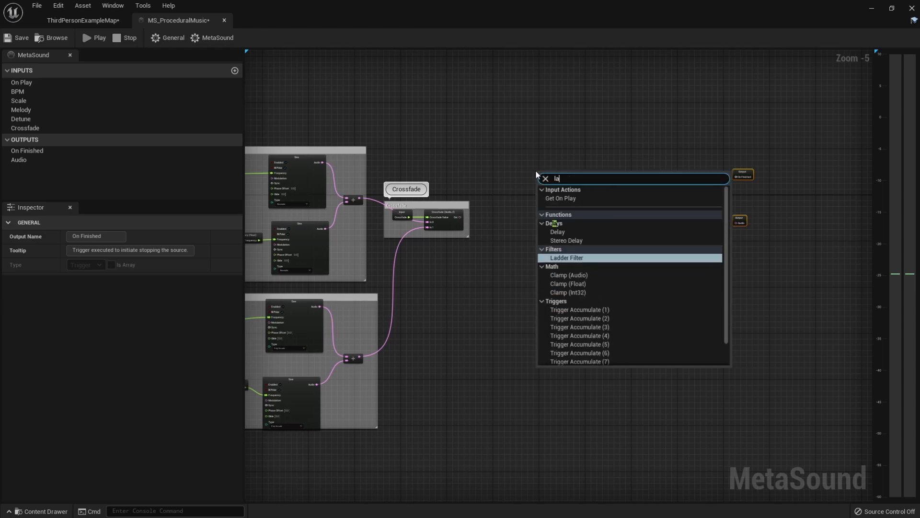
key(Return)
scroll(536, 170, up, 6)
drag(536, 172, 575, 199)
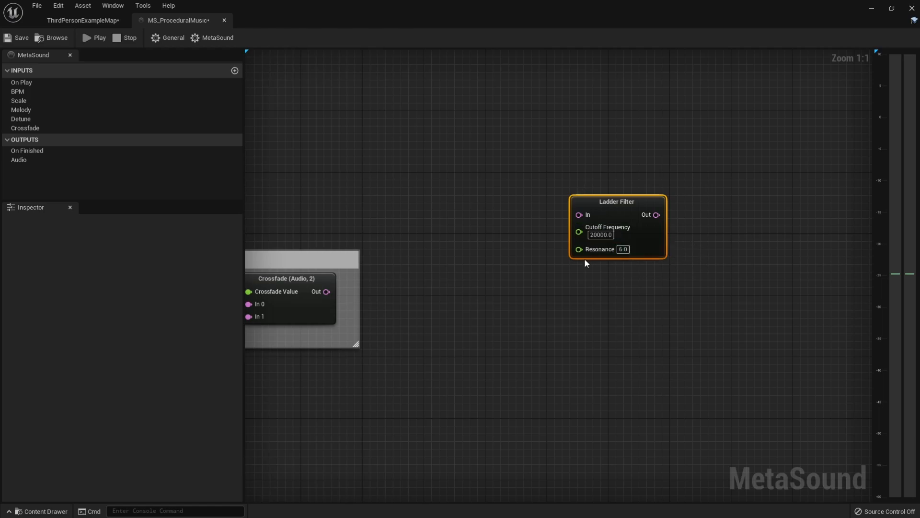
Add an LFO node driving the Ladder Filter's Cutoff Frequency and place it below the filter
right_drag(579, 249, 580, 210)
drag(590, 182, 526, 293)
text(lfo)
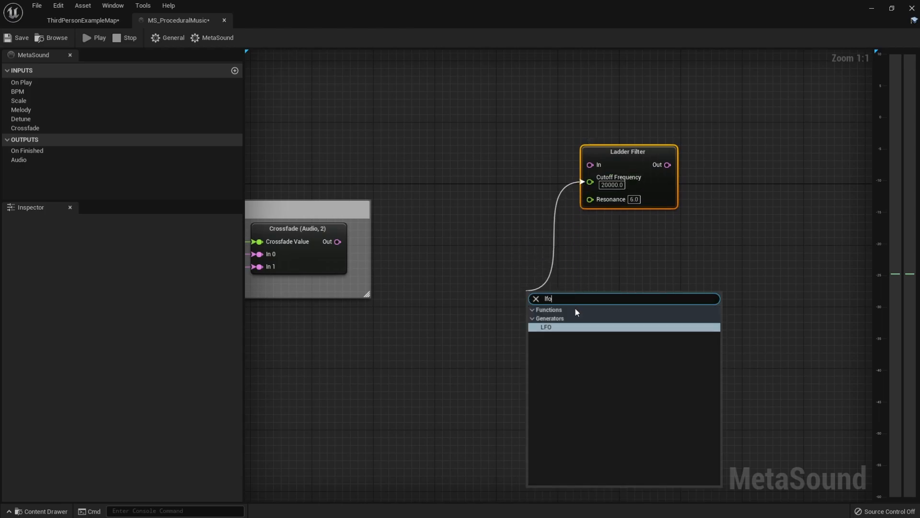
click(560, 328)
drag(597, 301, 635, 254)
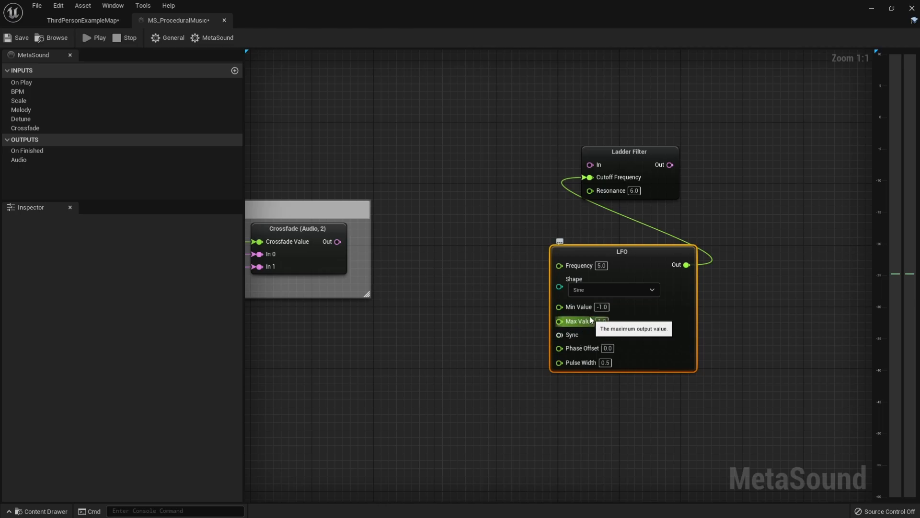
Set the LFO's Frequency to 0.5, Min Value to 500 and Max Value to 5000
click(600, 267)
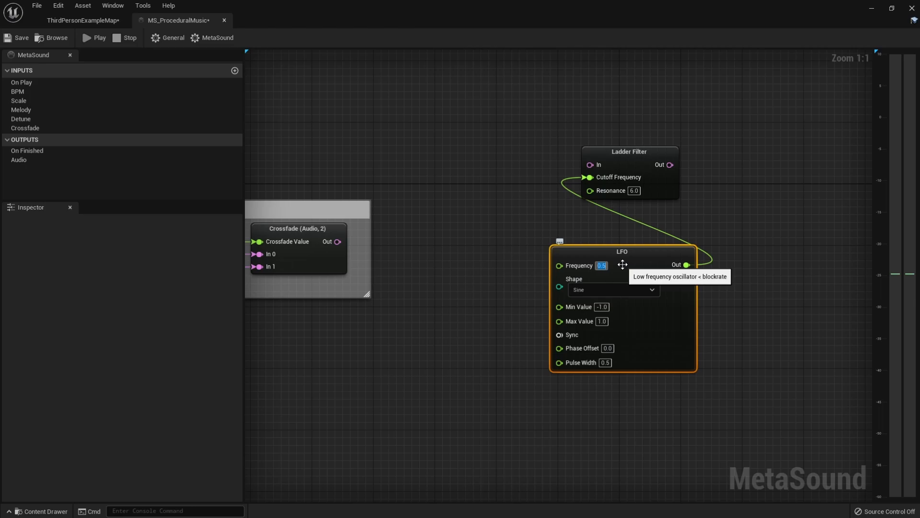
key(Return)
click(602, 308)
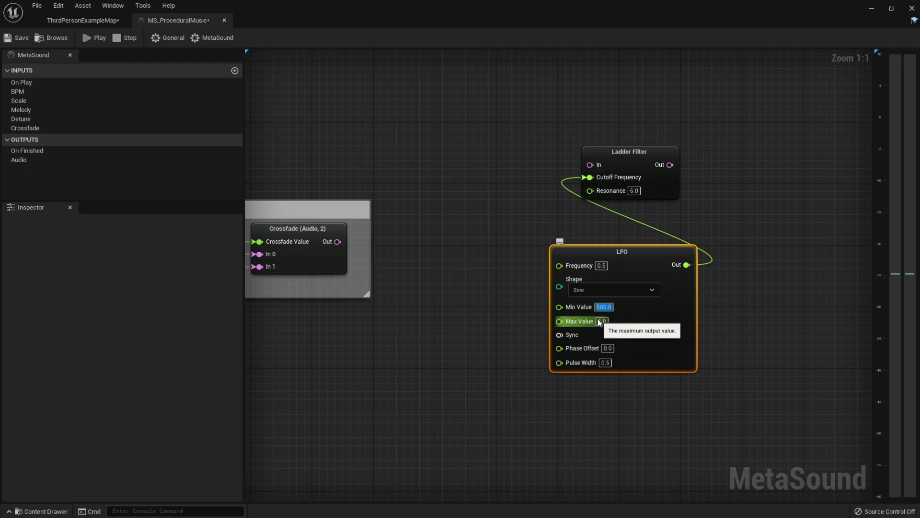
click(603, 321)
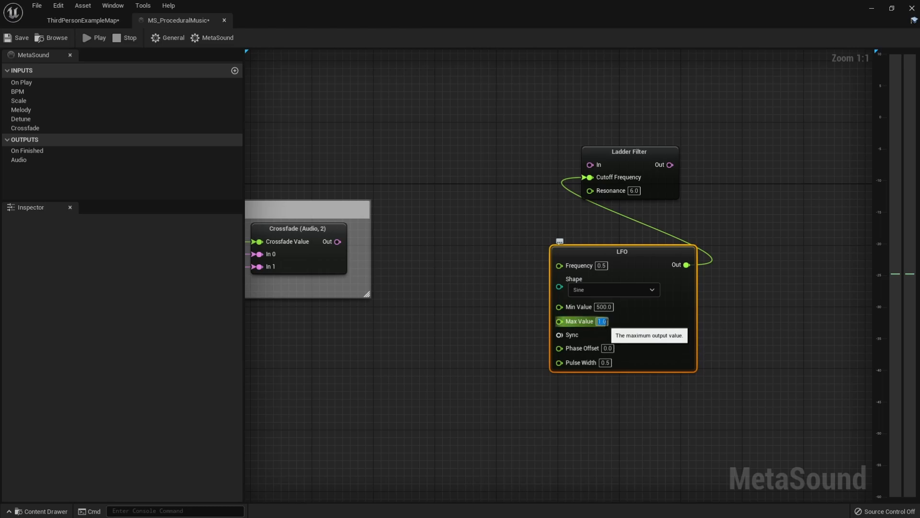
text(5000)
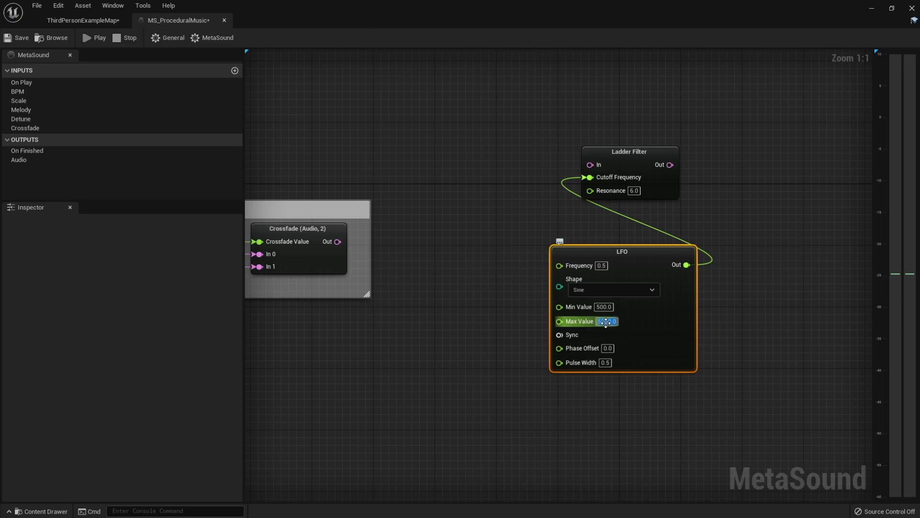
Stack the LFO node directly beneath the Ladder Filter and select both nodes
drag(649, 255, 656, 216)
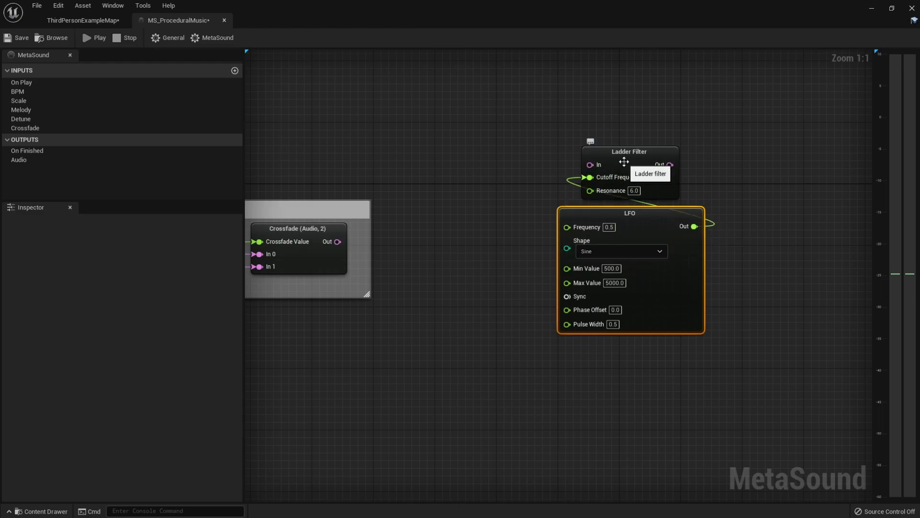
drag(624, 165, 624, 173)
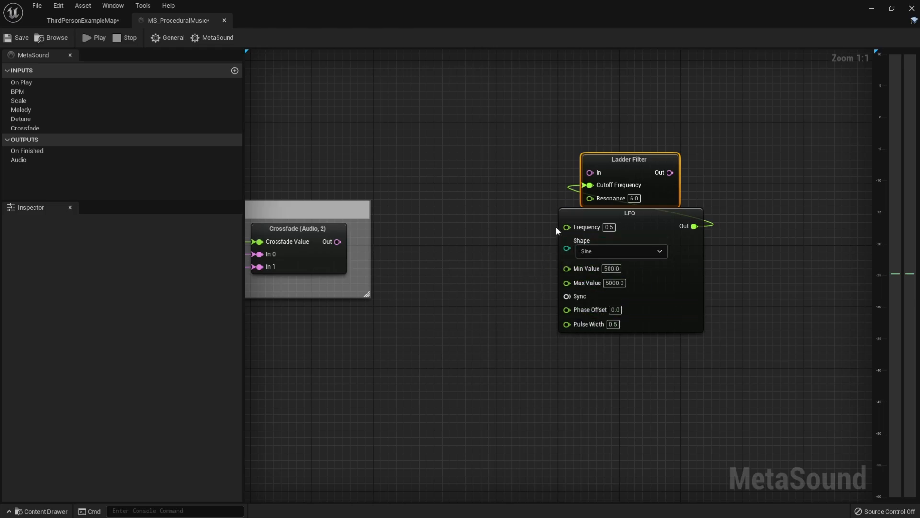
drag(531, 128, 758, 382)
drag(497, 115, 758, 380)
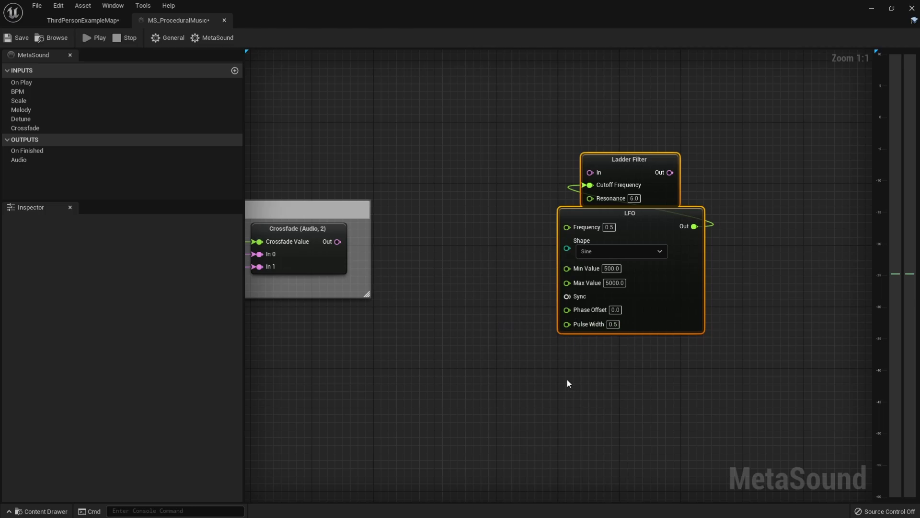
Connect the crossfade's Out to the Ladder Filter's In and align the filter directly above the LFO
scroll(458, 216, down, 4)
right_drag(462, 259, 524, 258)
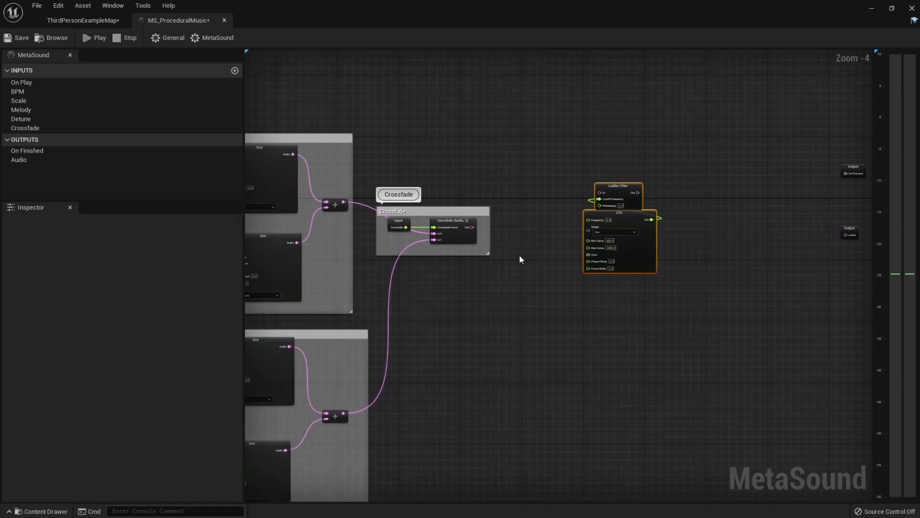
drag(434, 217, 599, 193)
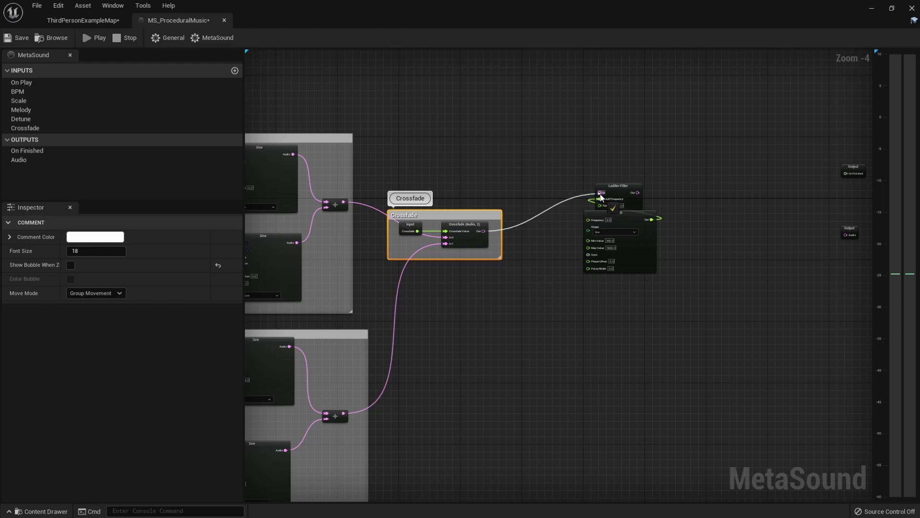
click(638, 198)
scroll(486, 232, up, 4)
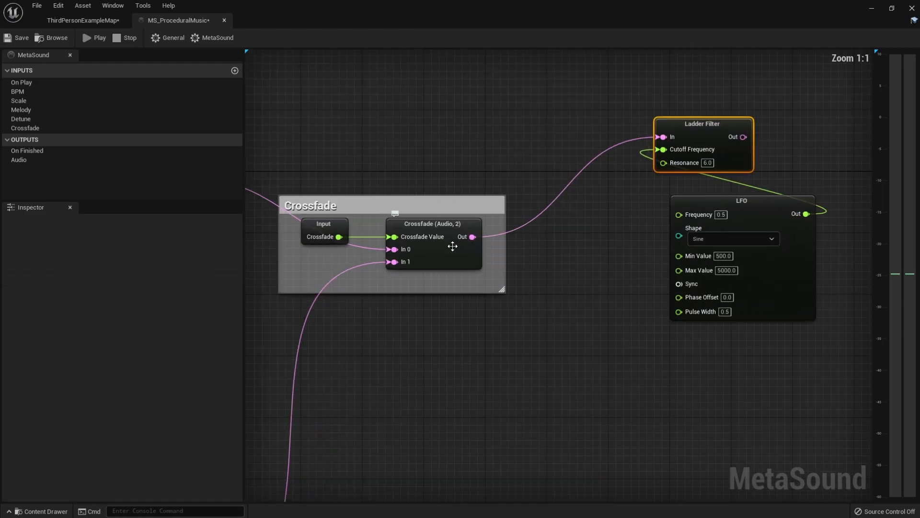
drag(692, 142, 724, 165)
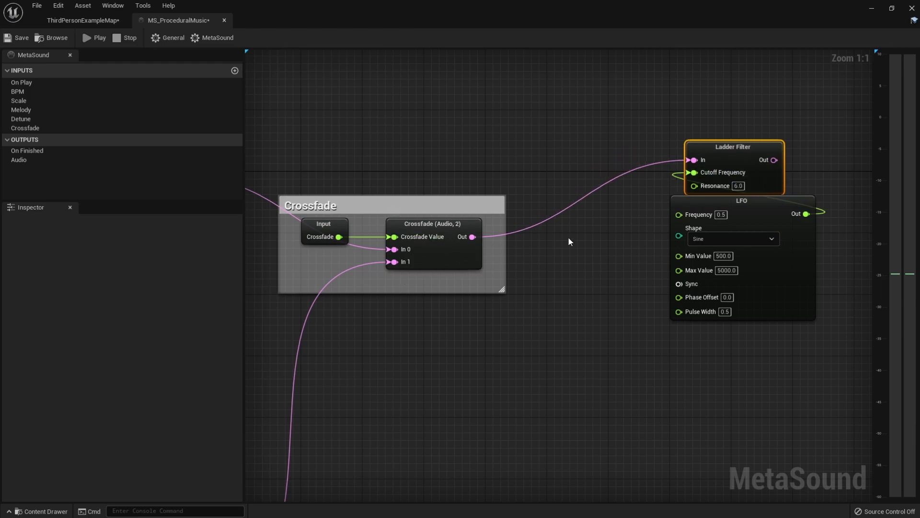
Group the Ladder Filter and LFO nodes in a comment named Filtering
scroll(573, 231, down, 2)
drag(637, 377, 471, 140)
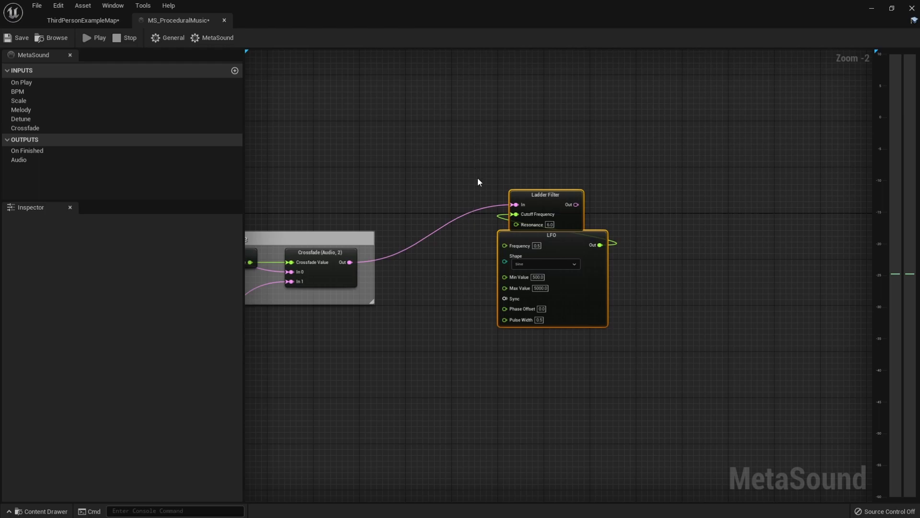
text(cFiltering)
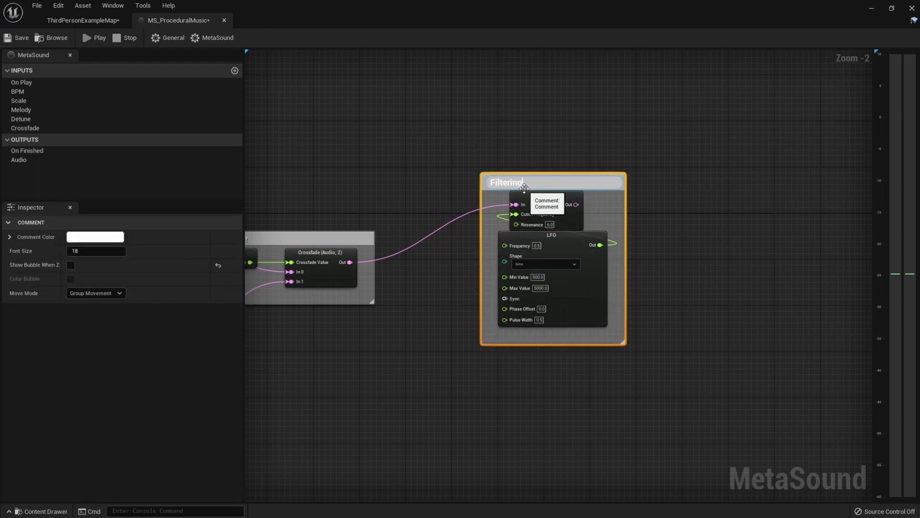
key(Return)
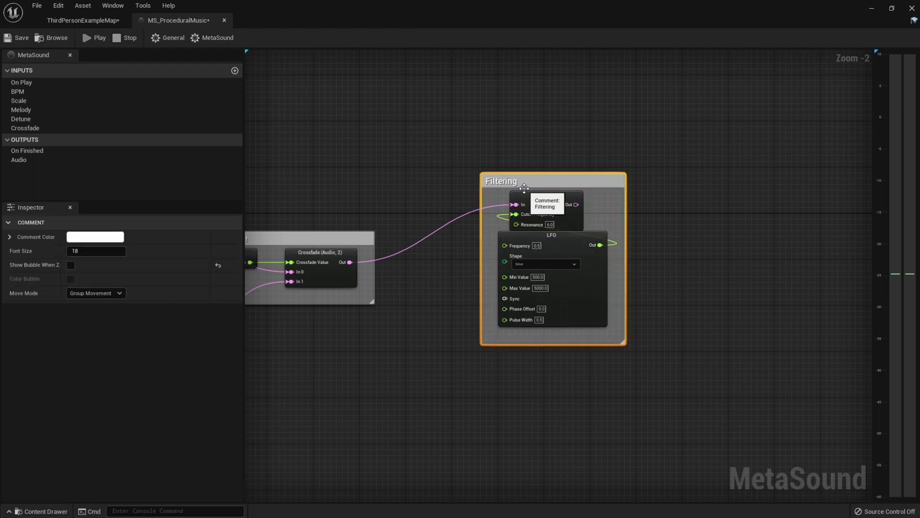
Widen the Filtering comment on both sides and adjust the position of its nodes inside it
mouse_move(574, 173)
mouse_down()
mouse_move(563, 181)
mouse_move(581, 182)
mouse_move(571, 188)
mouse_move(581, 170)
mouse_up()
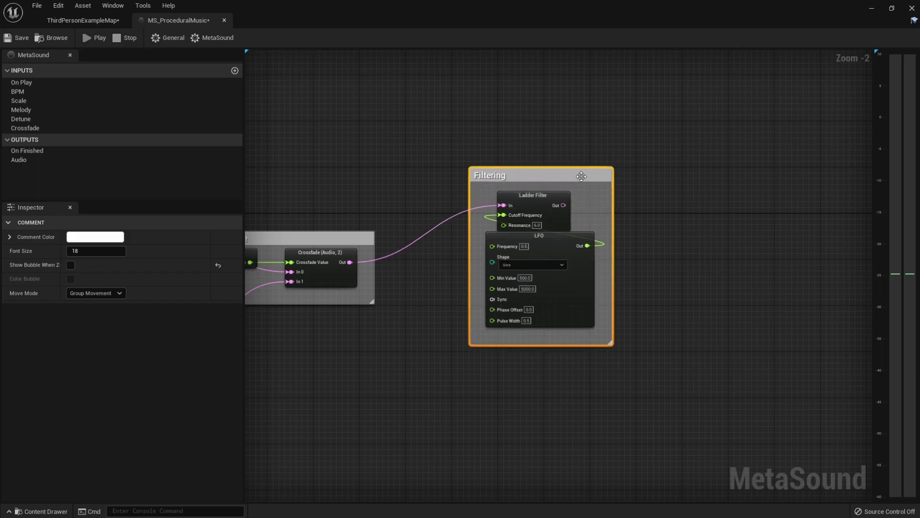
drag(613, 212, 641, 214)
click(467, 225)
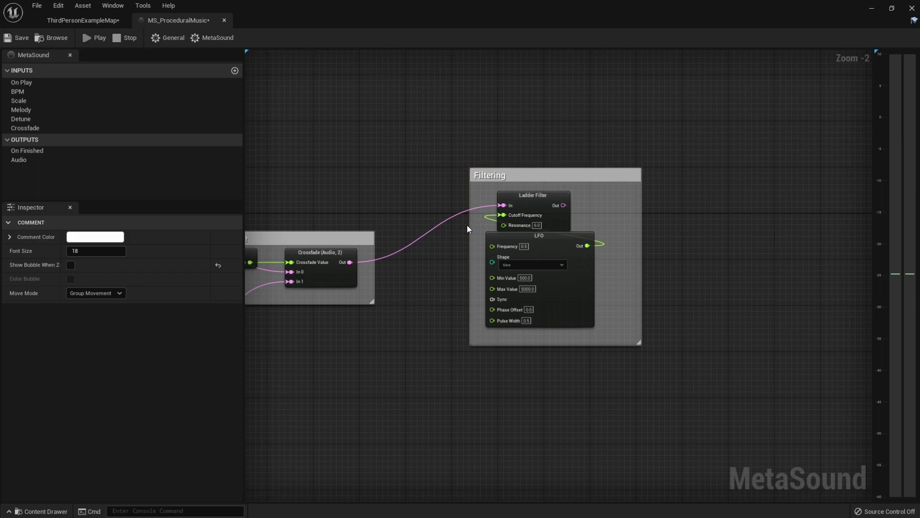
drag(469, 225, 441, 223)
drag(471, 195, 574, 303)
mouse_move(558, 244)
mouse_down()
mouse_move(573, 266)
mouse_move(563, 243)
mouse_up()
Add an AD Envelope (Audio) node above the comments, triggered by On Next of the Random Get node in Melody Creation
scroll(413, 289, down, 6)
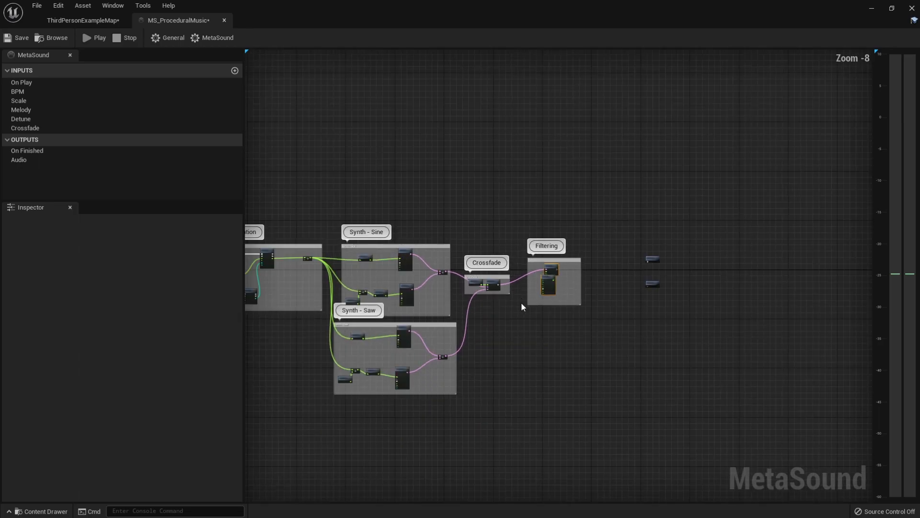
scroll(523, 302, down, 1)
right_drag(478, 324, 507, 315)
scroll(408, 294, up, 8)
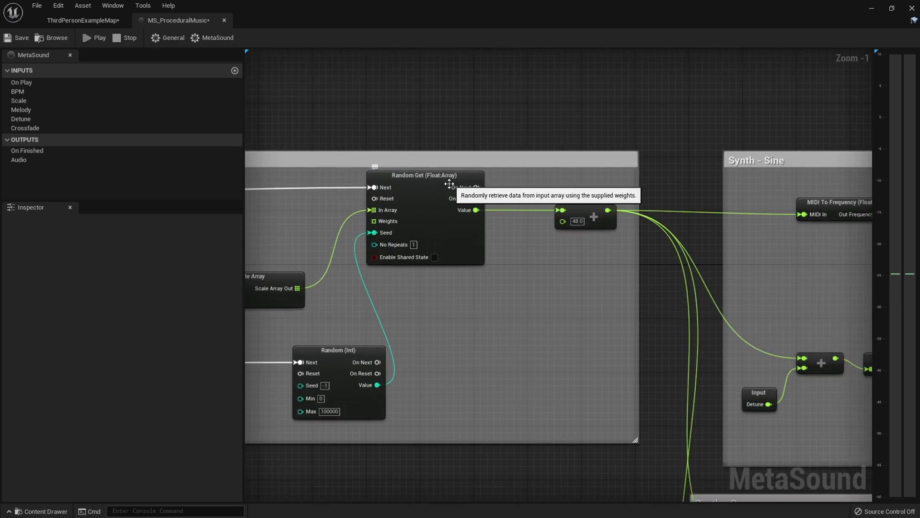
drag(478, 189, 619, 70)
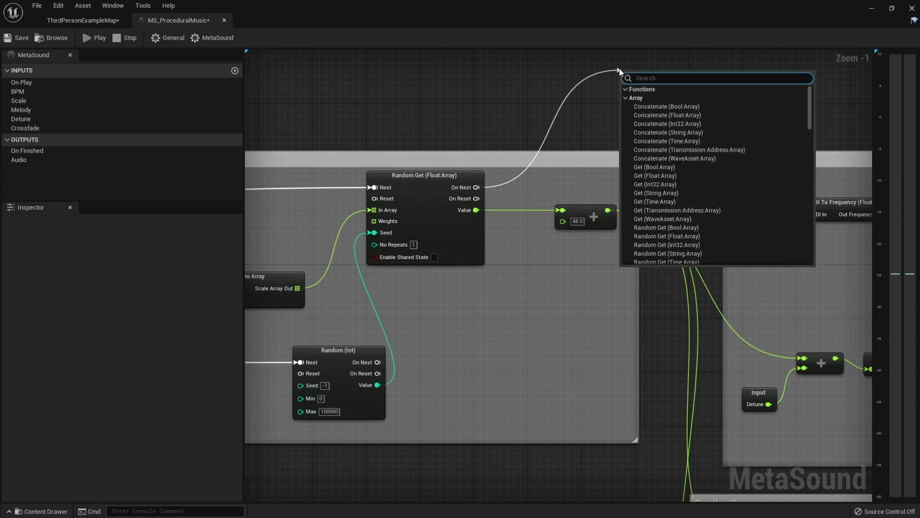
text(ade)
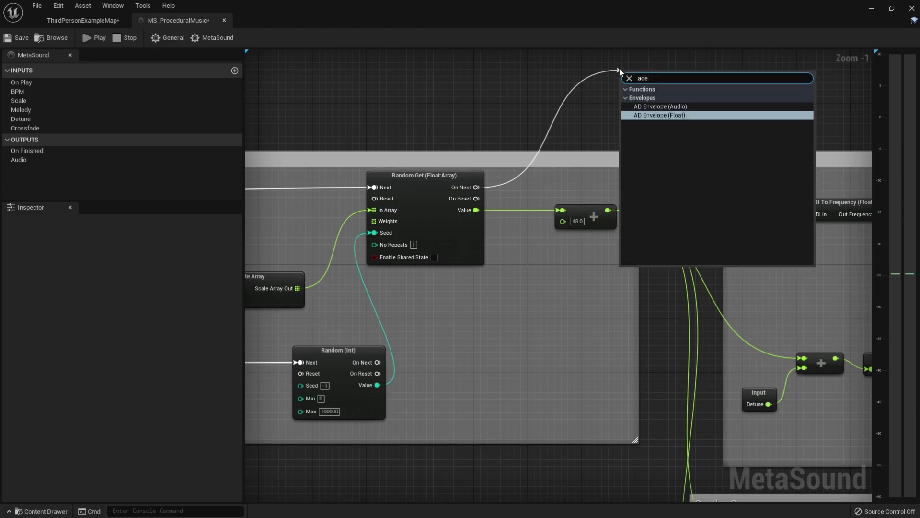
click(659, 107)
drag(692, 78, 690, 71)
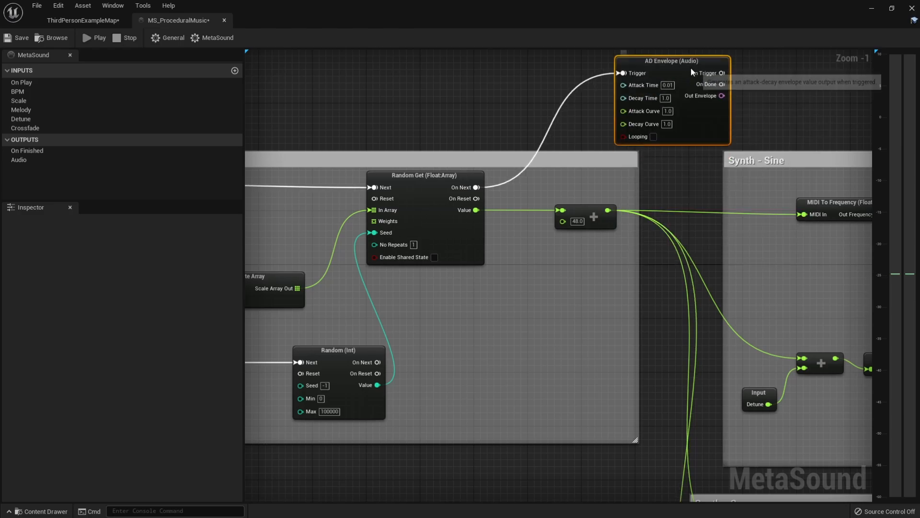
scroll(690, 71, down, 3)
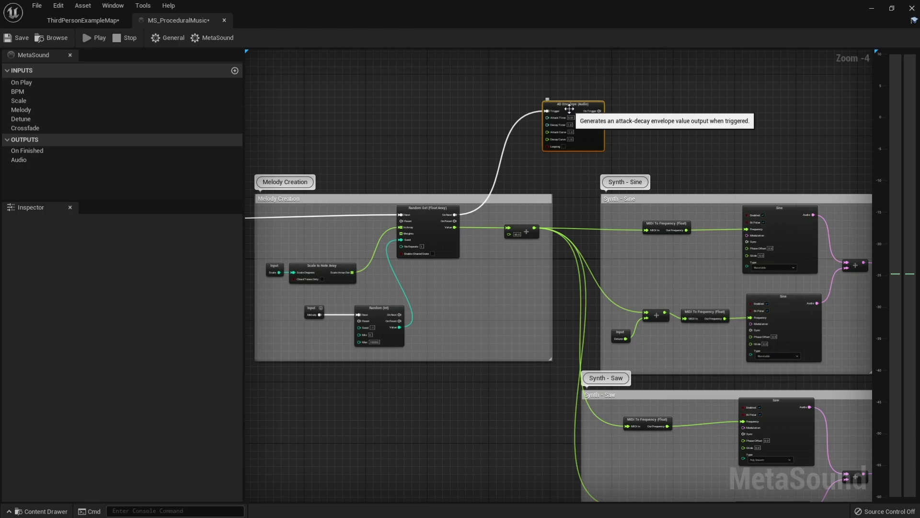
Shorten the Decay Time of the AD Envelope (Audio) node
scroll(569, 110, up, 5)
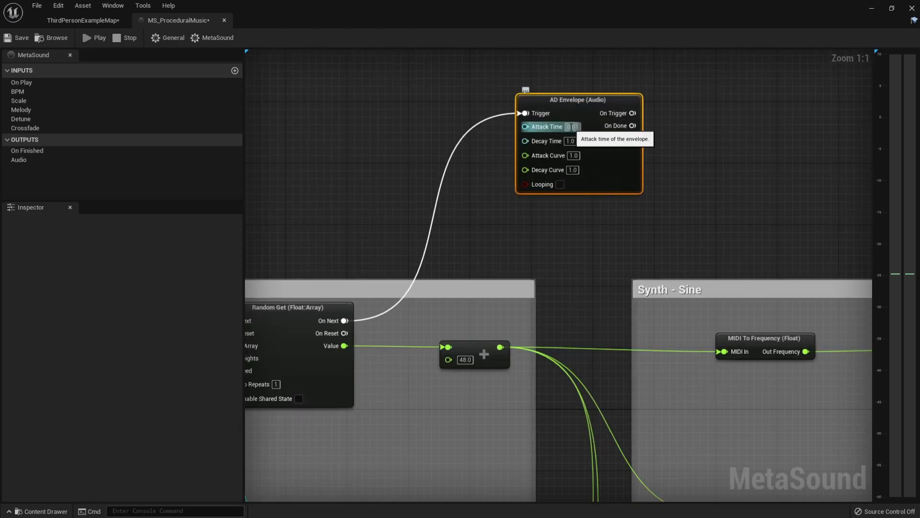
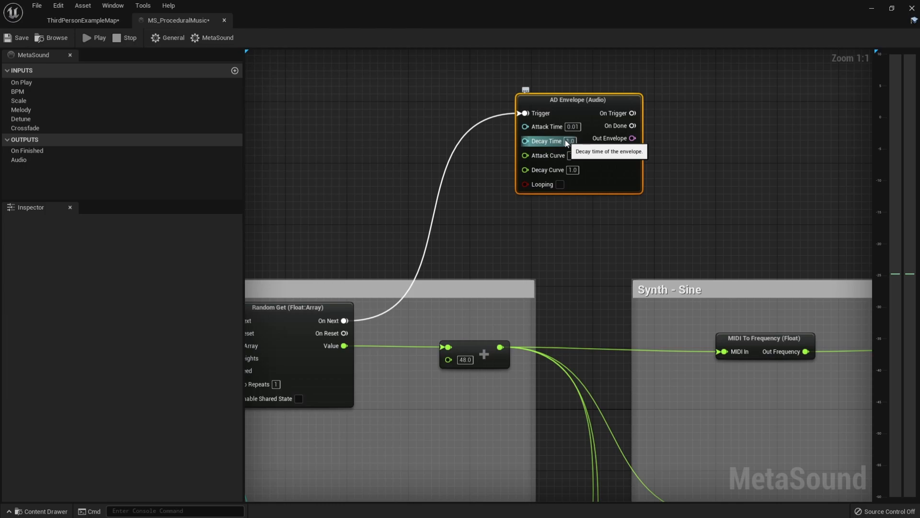
click(570, 141)
text(0)
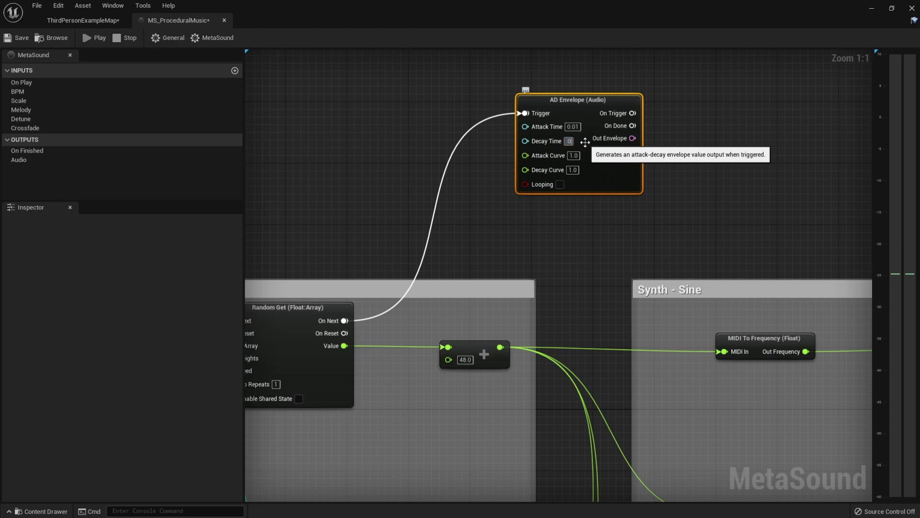
scroll(584, 142, down, 3)
scroll(454, 152, up, 1)
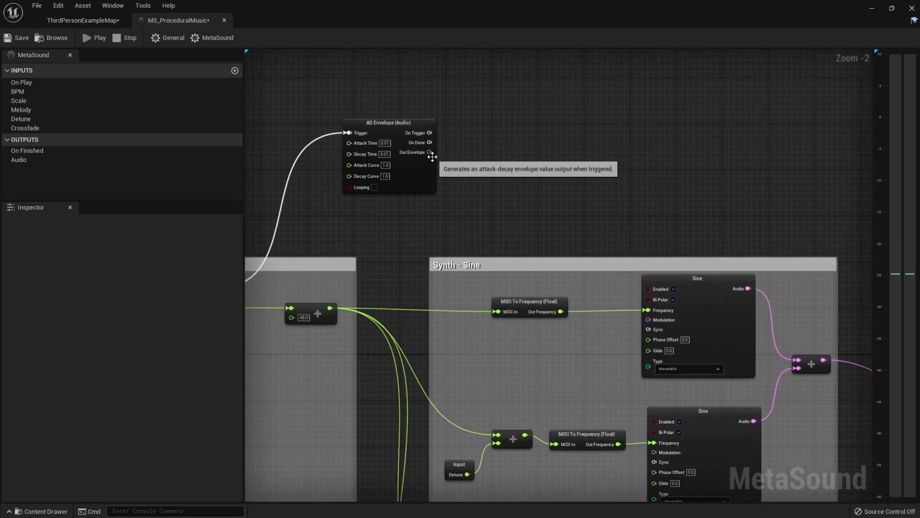
Add a Multiply (Audio) node above the Filtering comment, fed by the AD Envelope's Out Envelope and the Ladder Filter's Out
drag(428, 152, 744, 156)
text(mul)
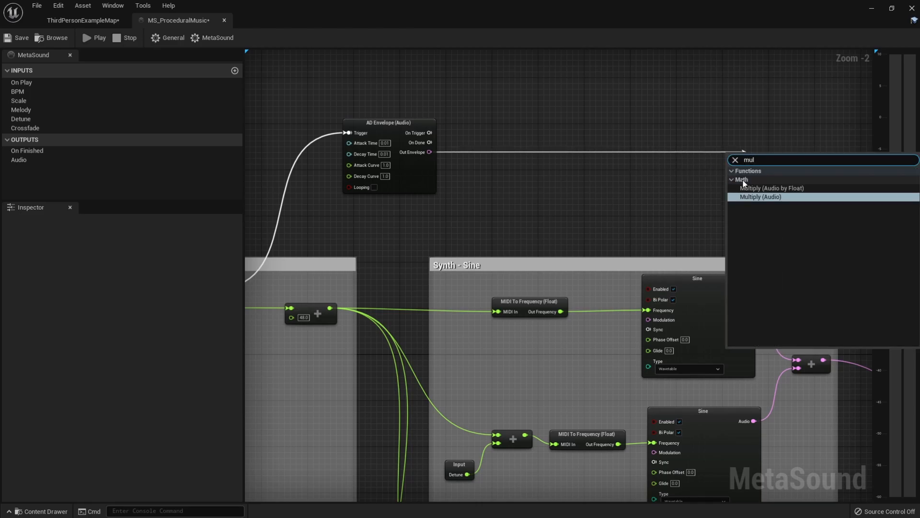
click(743, 179)
scroll(743, 178, down, 2)
right_drag(743, 178, 451, 197)
drag(464, 187, 764, 194)
right_drag(811, 187, 491, 201)
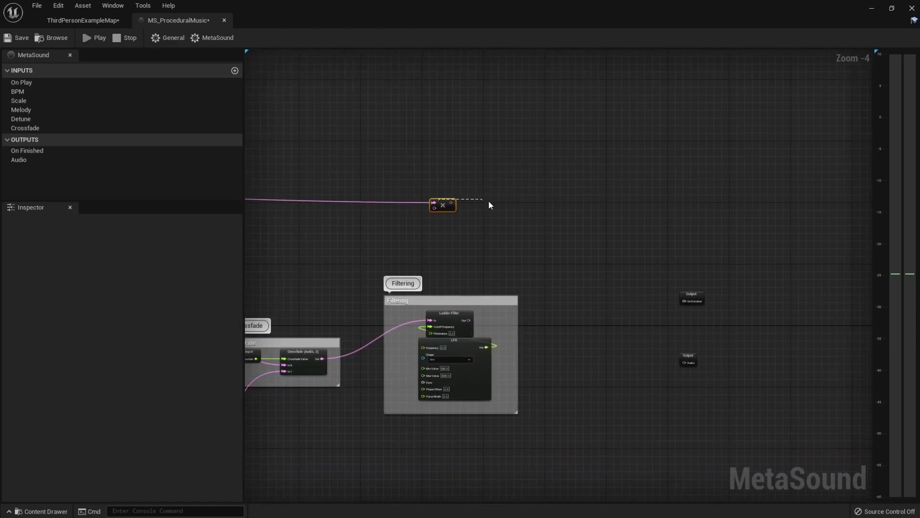
drag(443, 209, 546, 216)
scroll(508, 278, up, 2)
drag(451, 347, 577, 190)
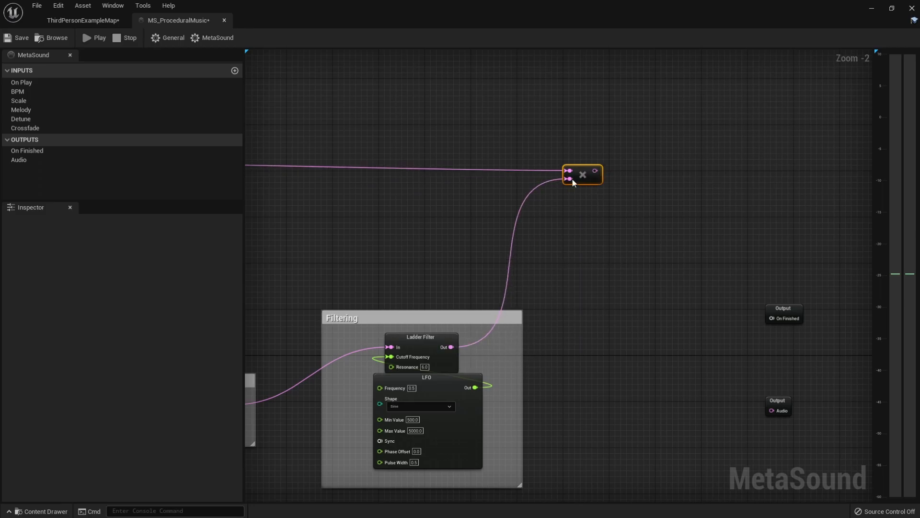
Group the AD Envelope node in a comment named Envelope
scroll(582, 181, down, 2)
right_drag(487, 238, 351, 205)
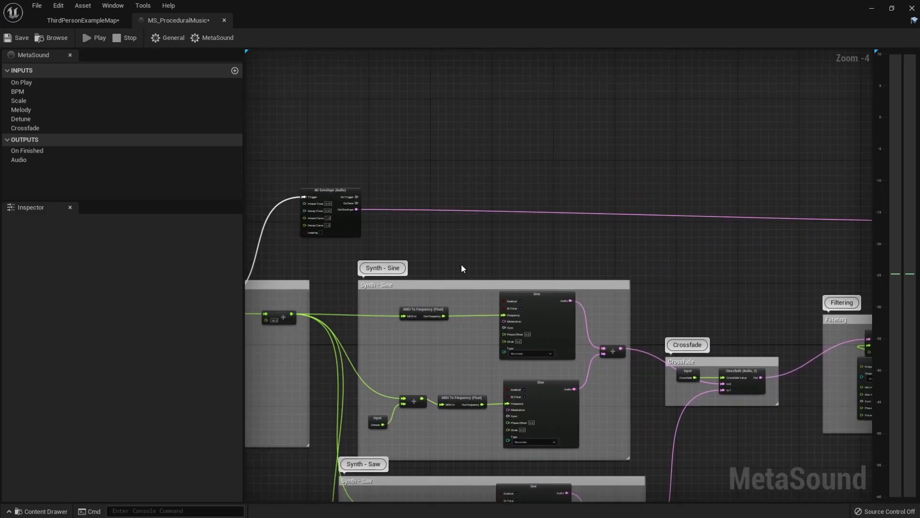
right_drag(634, 240, 350, 247)
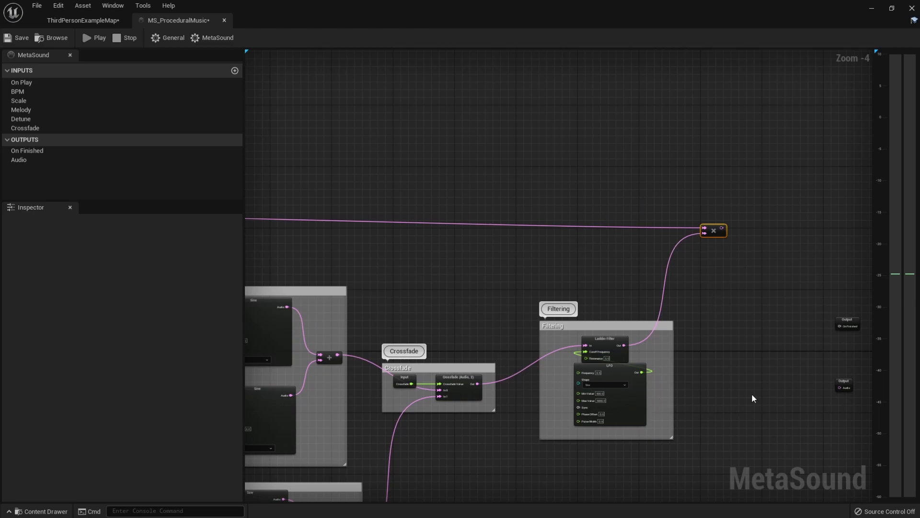
scroll(743, 455, up, 1)
scroll(719, 431, down, 1)
right_drag(336, 173, 449, 182)
drag(433, 181, 586, 283)
text(c)
text(Envelop)
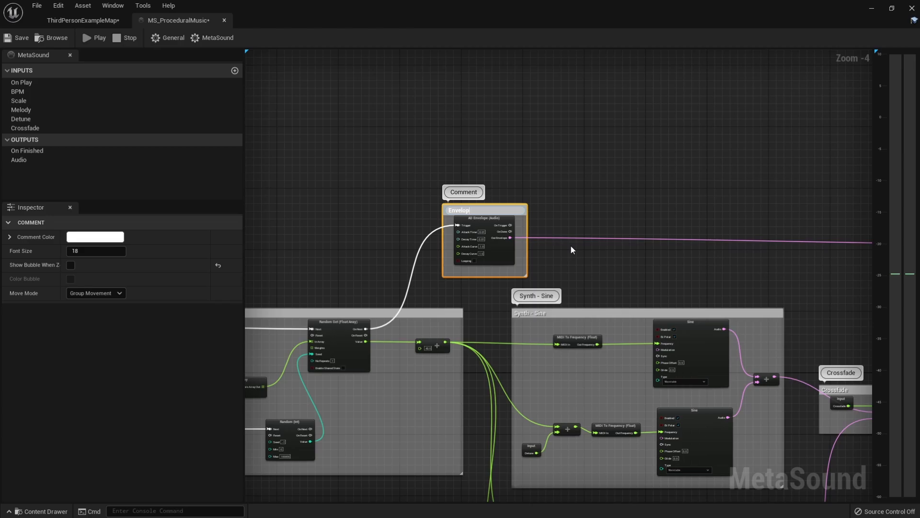
text(e)
key(Return)
Move the On Finished and Audio output nodes further right to make room after the Multiply node
scroll(571, 246, down, 2)
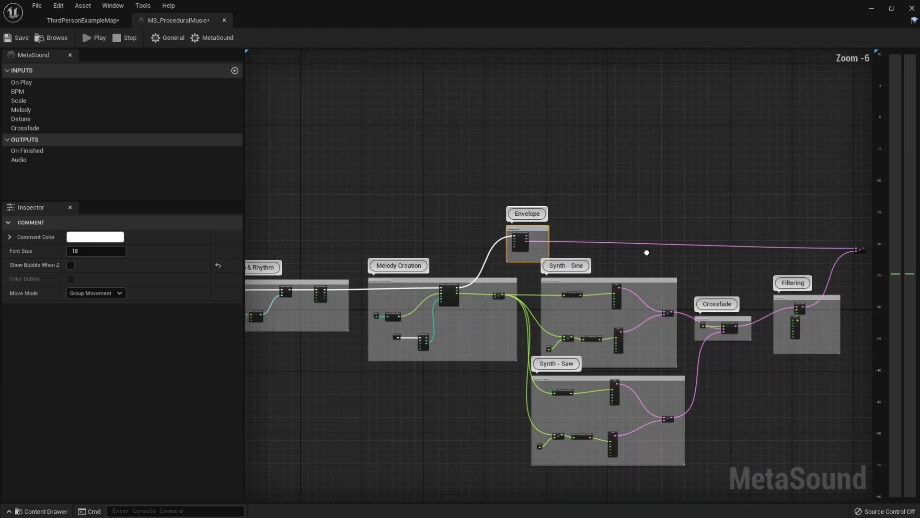
right_drag(738, 262, 508, 243)
scroll(664, 253, up, 2)
right_drag(664, 252, 527, 219)
drag(540, 236, 602, 338)
drag(577, 269, 751, 264)
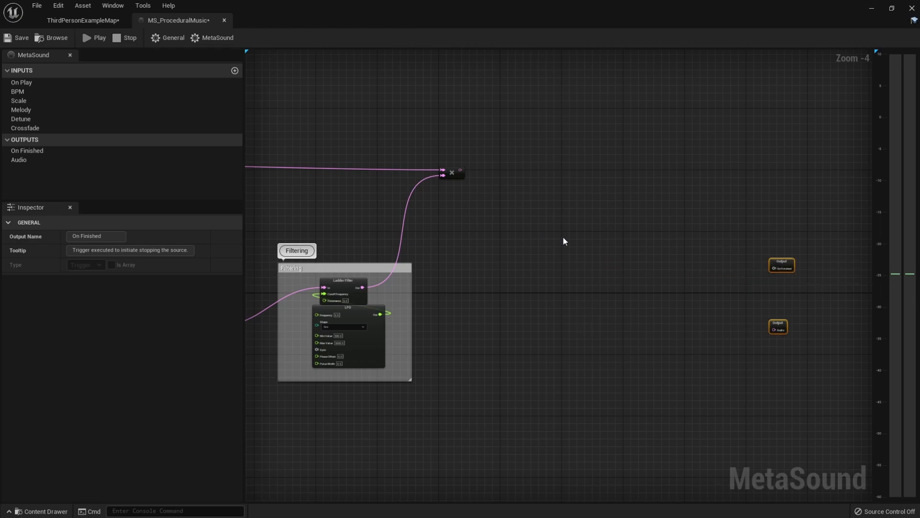
Add a Delay node fed by the output of the Multiply node
scroll(479, 189, up, 2)
drag(448, 164, 624, 156)
text(dela)
key(Return)
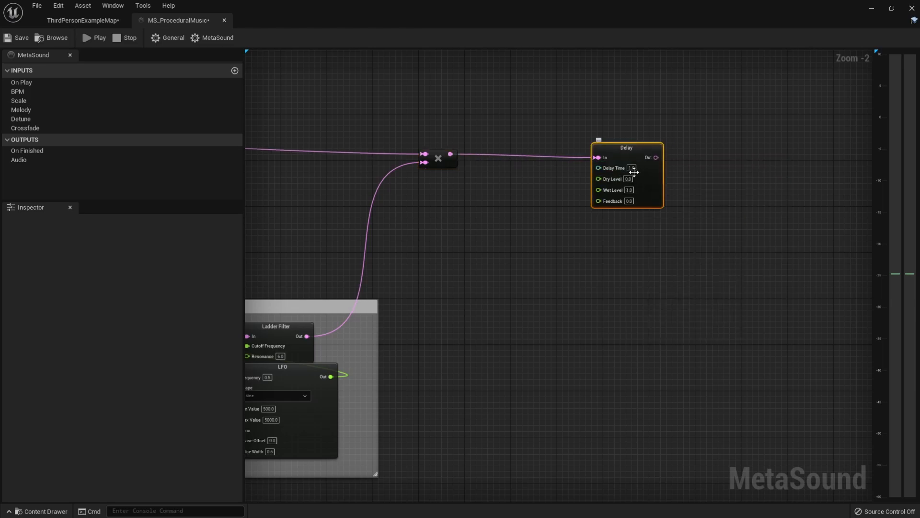
Set the Delay node's Delay Time to 0.02 and adjust its position slightly in line with the Multiply node
click(631, 168)
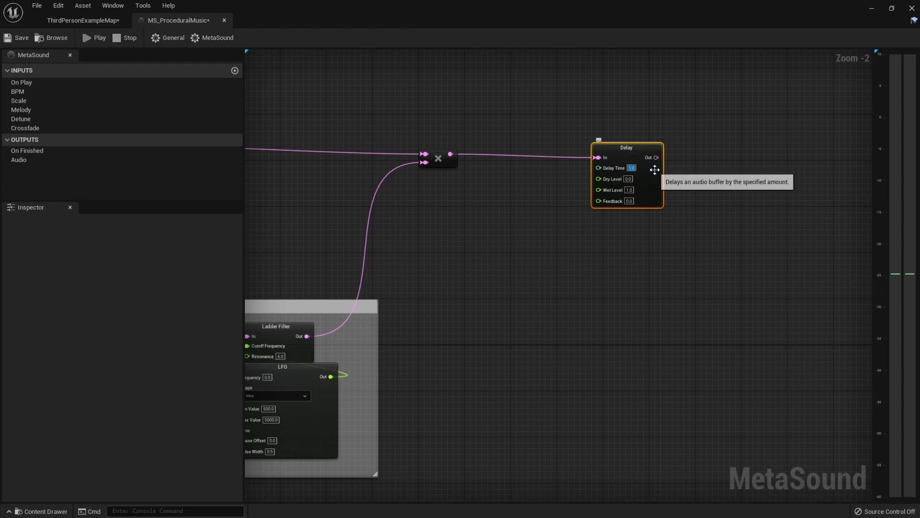
text(0.02)
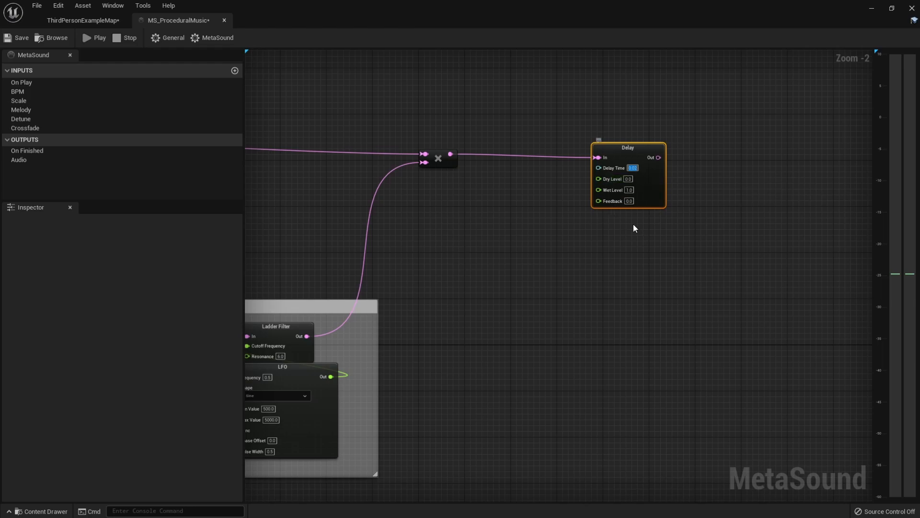
drag(623, 157, 617, 151)
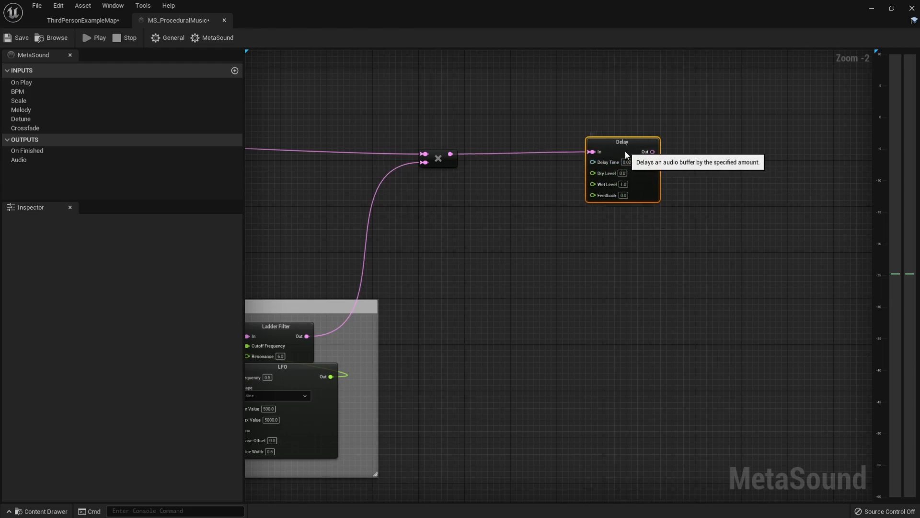
drag(618, 156, 613, 162)
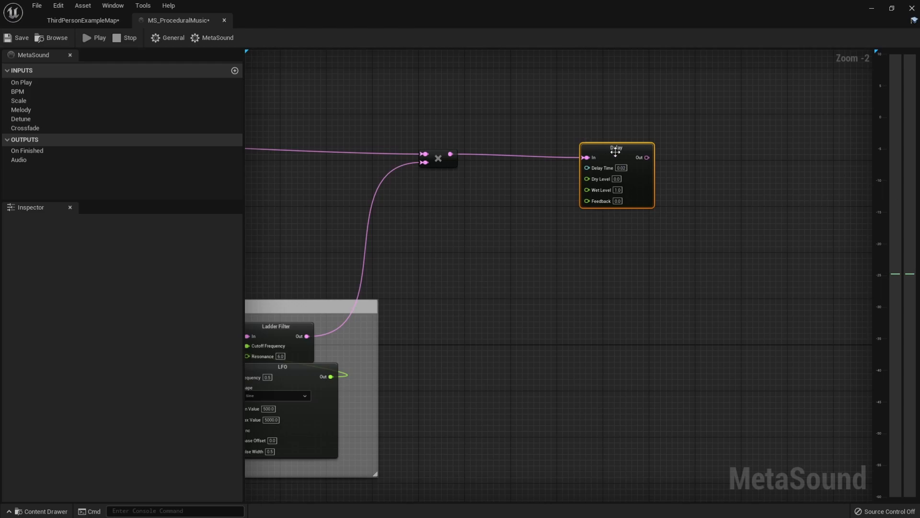
Add a Stereo Delay node below the Delay node, with the Delay's Out feeding its In Left
drag(648, 157, 706, 236)
text(ster)
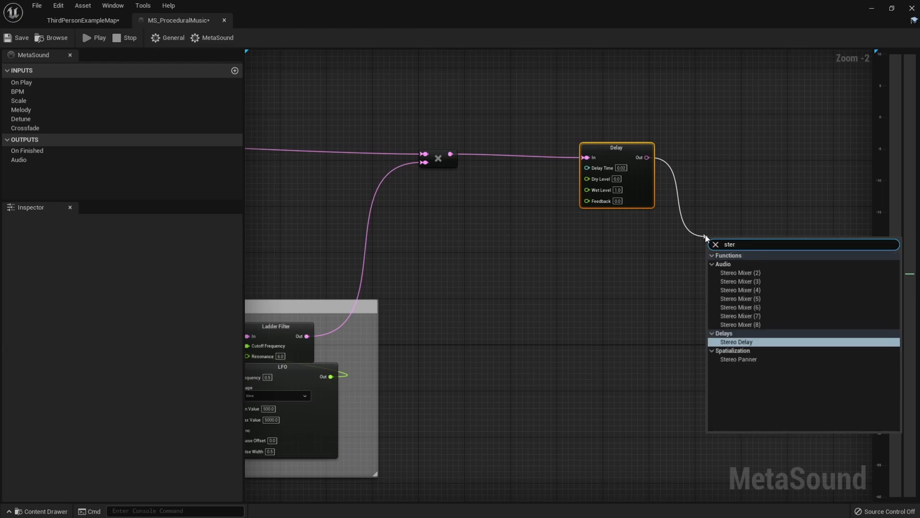
key(Return)
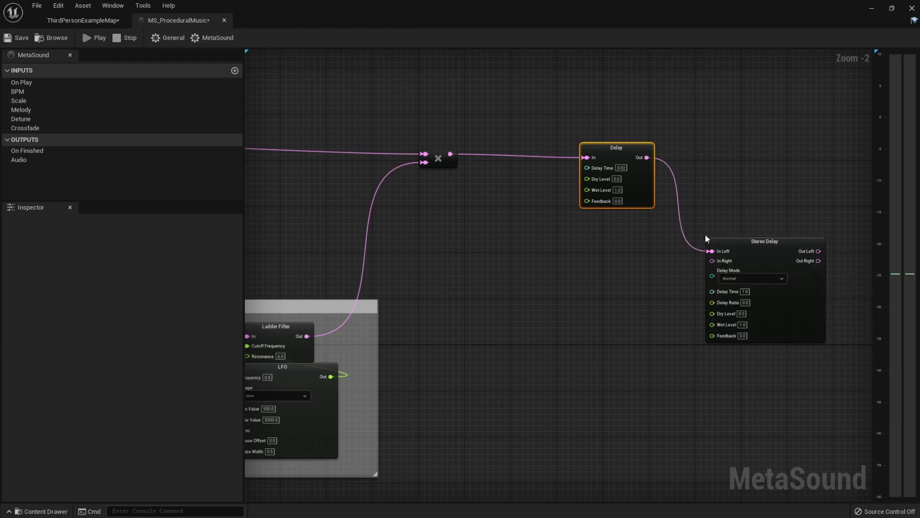
right_drag(621, 240, 390, 217)
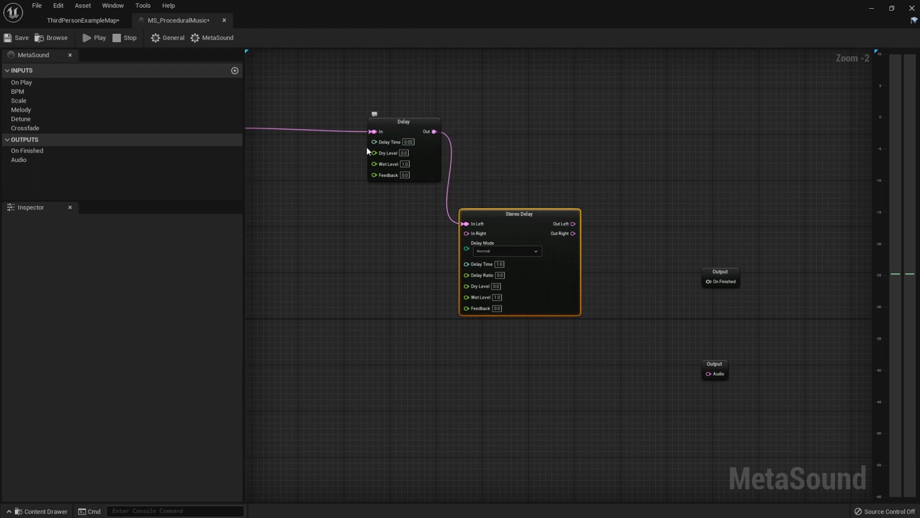
Set the Stereo Delay to Ping Pong with Delay Time 0.2, Delay Ratio 0.2, Dry Level 0.7 and Feedback 0.4, and lower its Wet Level
click(483, 252)
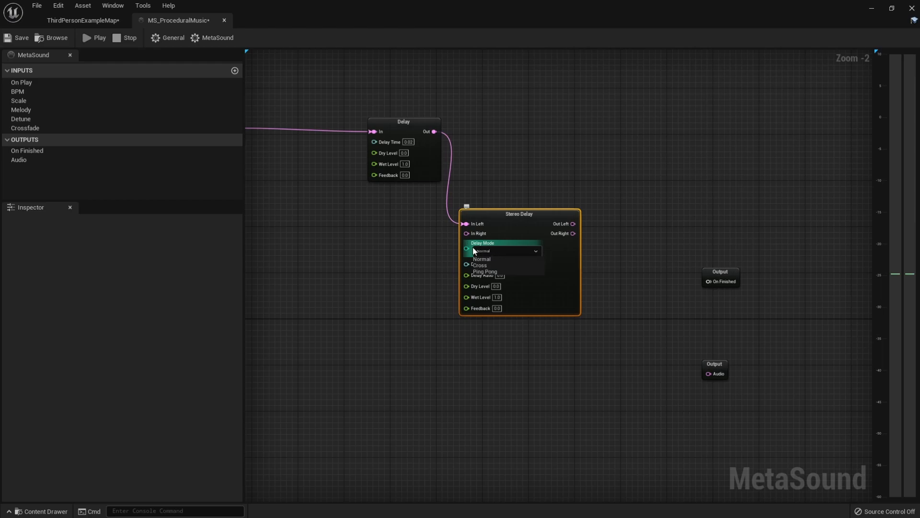
click(489, 272)
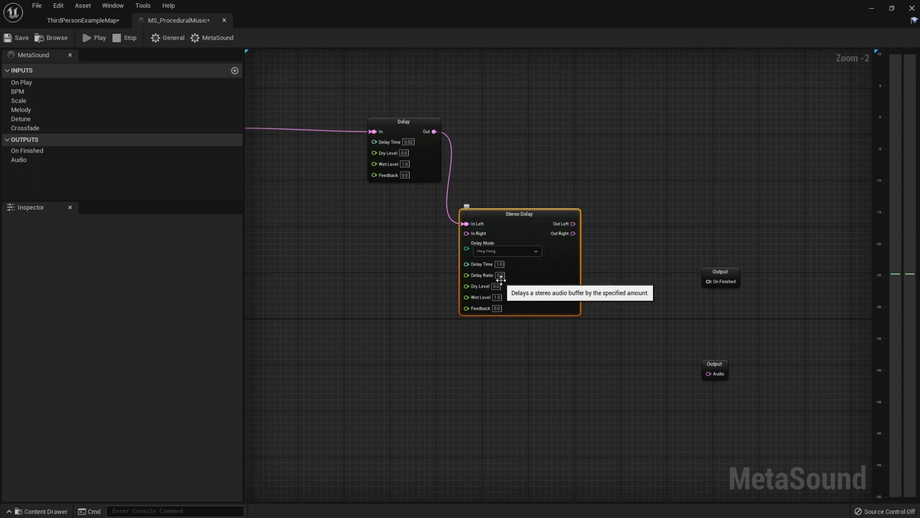
click(500, 264)
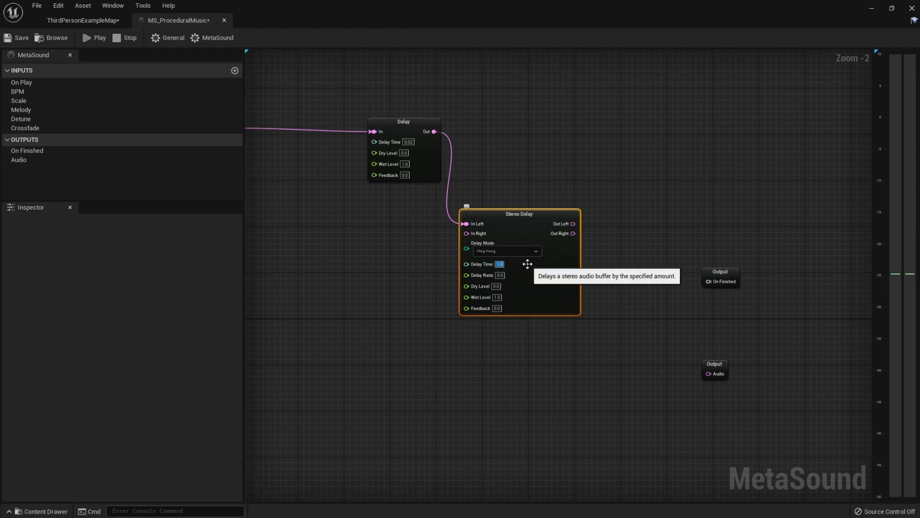
text(0.2)
key(Tab)
key(Tab)
text(0.7)
key(Tab)
key(Tab)
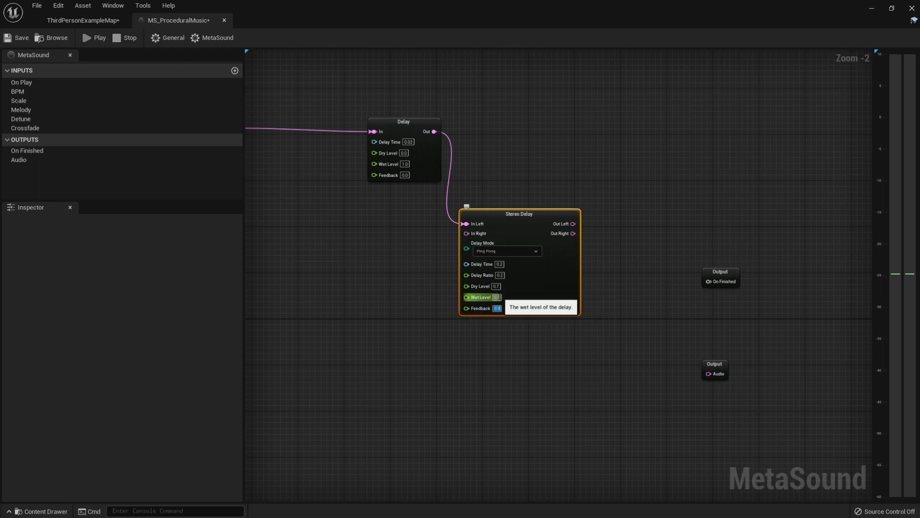
scroll(494, 307, down, 3)
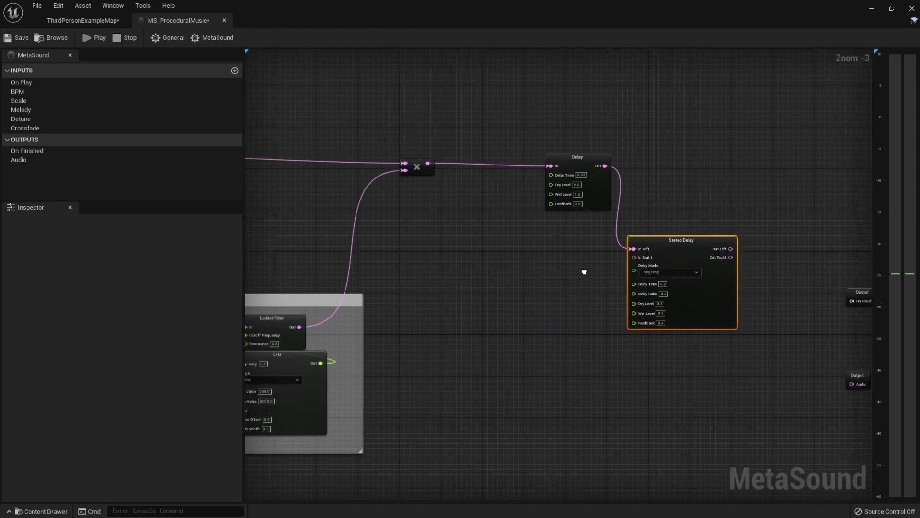
Connect the Multiply node's output to the Stereo Delay's In Right and adjust the Delay node's position
right_drag(525, 277, 454, 240)
scroll(401, 202, up, 1)
drag(379, 195, 537, 264)
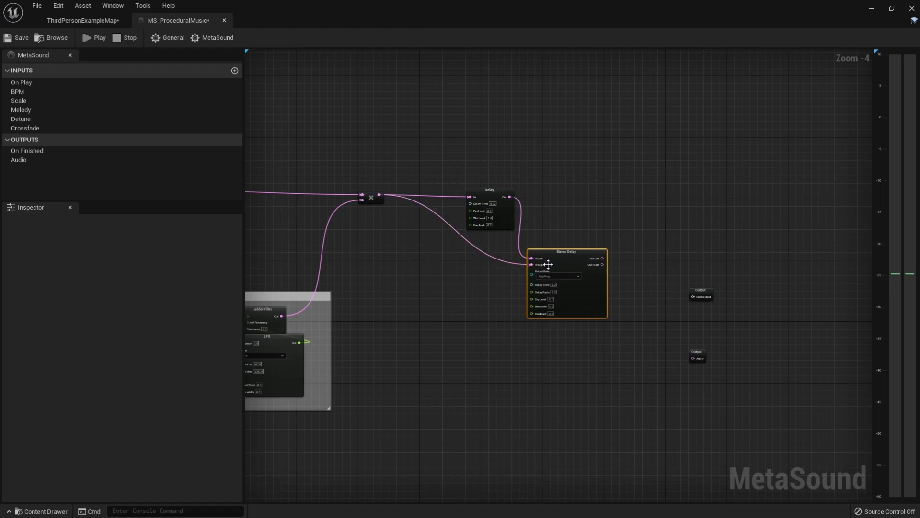
right_drag(379, 232, 342, 186)
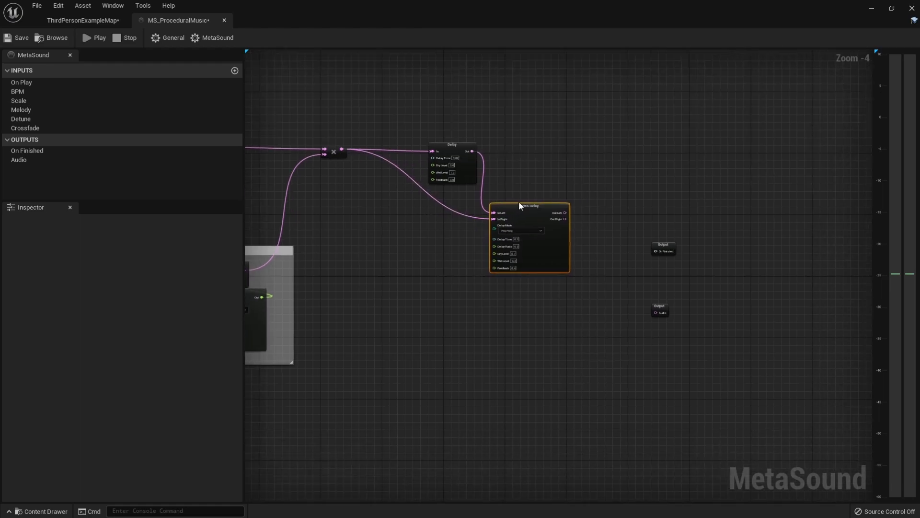
drag(453, 149, 449, 146)
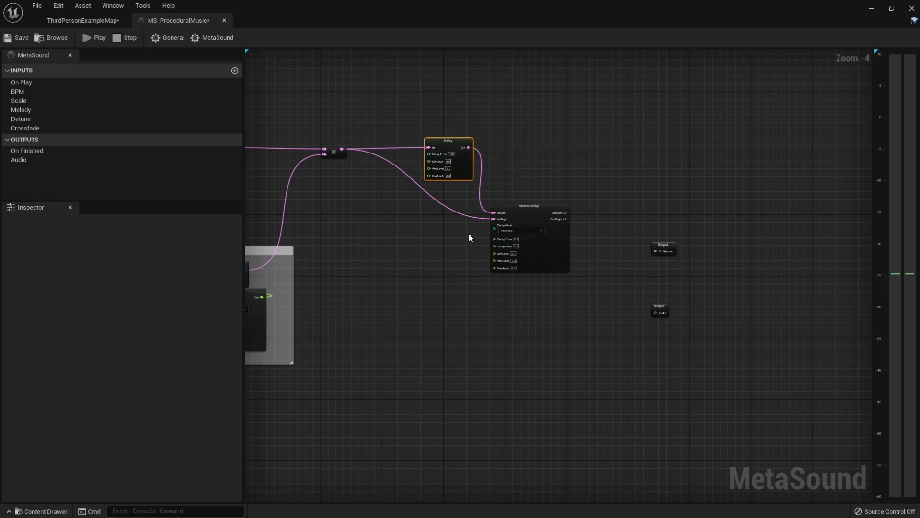
drag(450, 143, 450, 146)
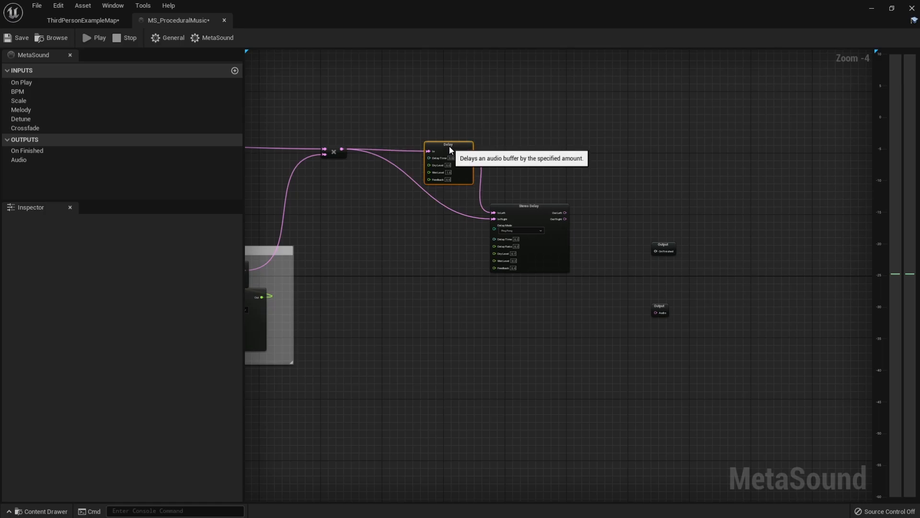
Enclose the Delay and Stereo Delay nodes in a comment titled "Effects Processing"
drag(384, 96, 620, 308)
key(c)
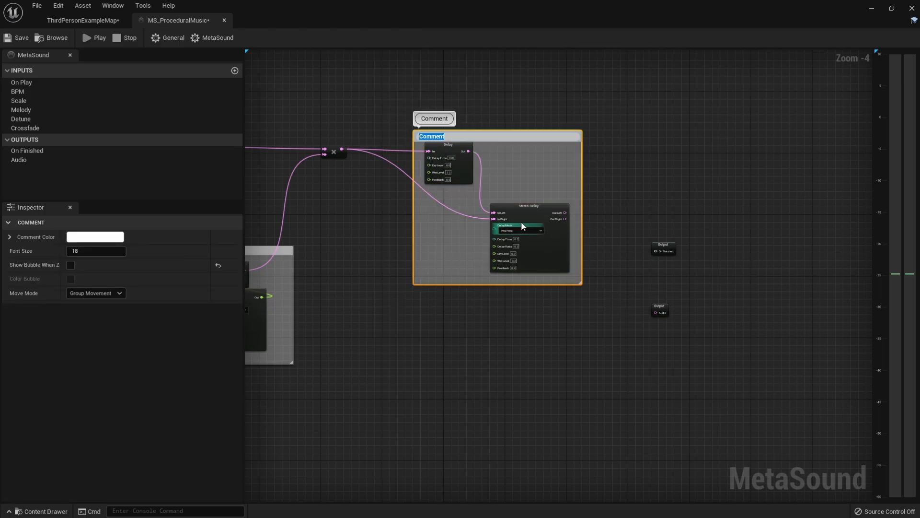
text(Effects Processing)
key(Return)
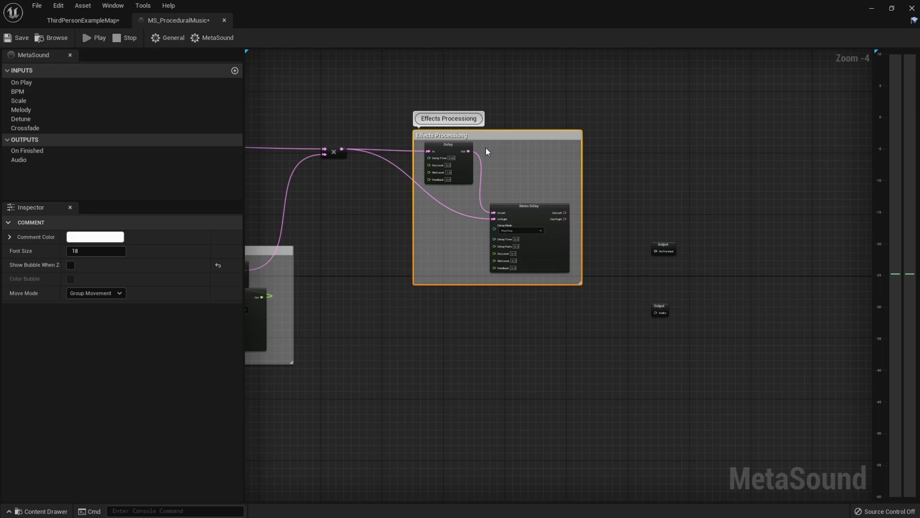
scroll(458, 135, up, 3)
scroll(460, 136, up, 1)
double_click(478, 139)
click(478, 140)
key(BackSpace)
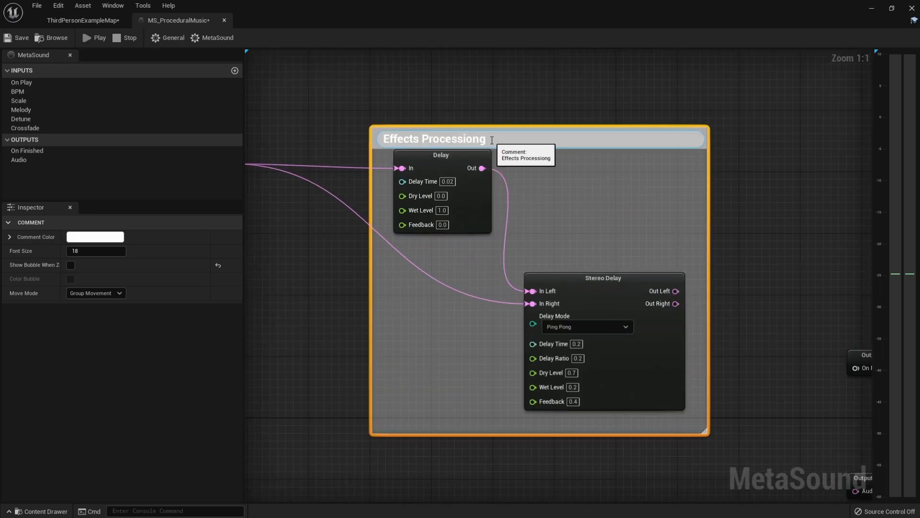
key(Return)
scroll(576, 212, down, 4)
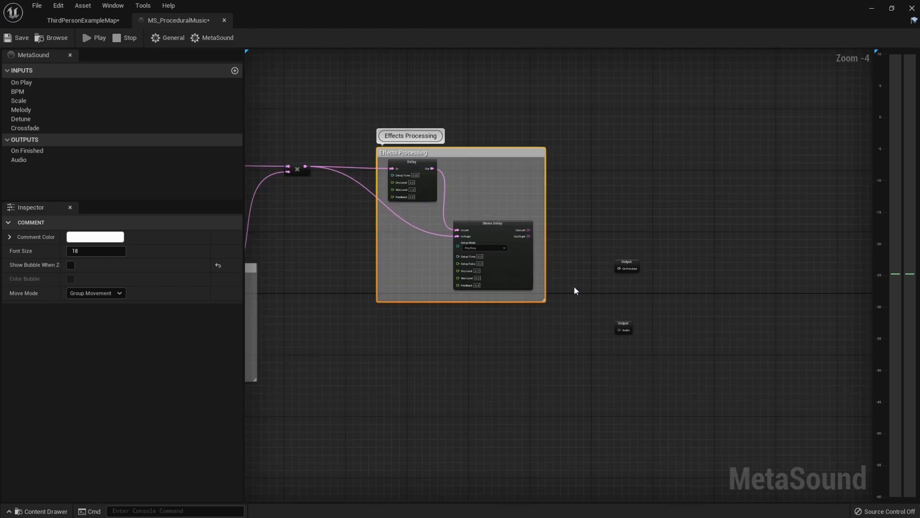
Move the Audio output node up so it sits closer beneath the On Finished output
scroll(622, 325, up, 4)
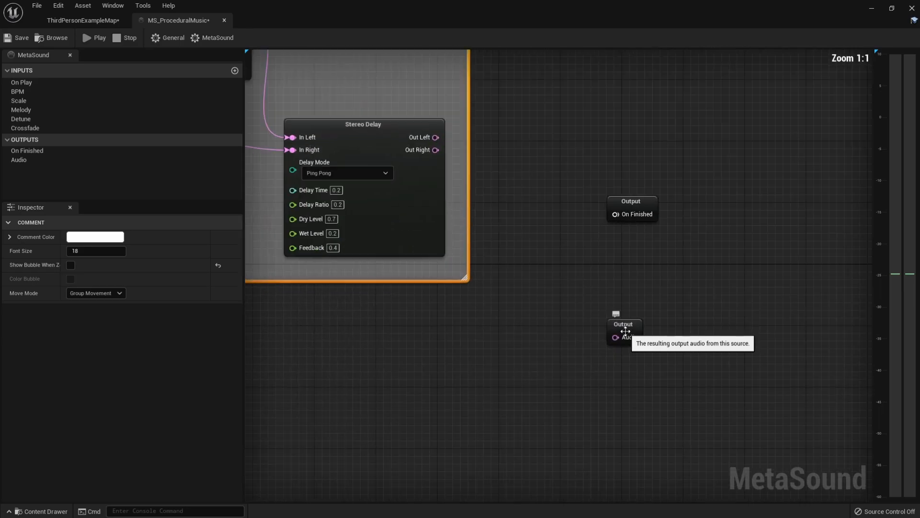
click(626, 324)
drag(637, 313, 632, 293)
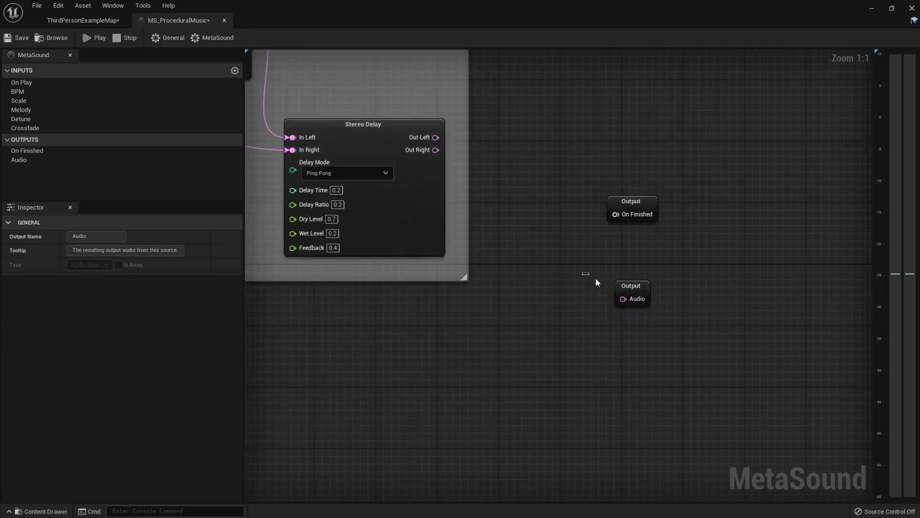
Set the MetaSound's output format to Stereo and connect the Stereo Delay's left and right outputs to Left Audio and Right Audio
click(215, 37)
click(112, 292)
click(93, 313)
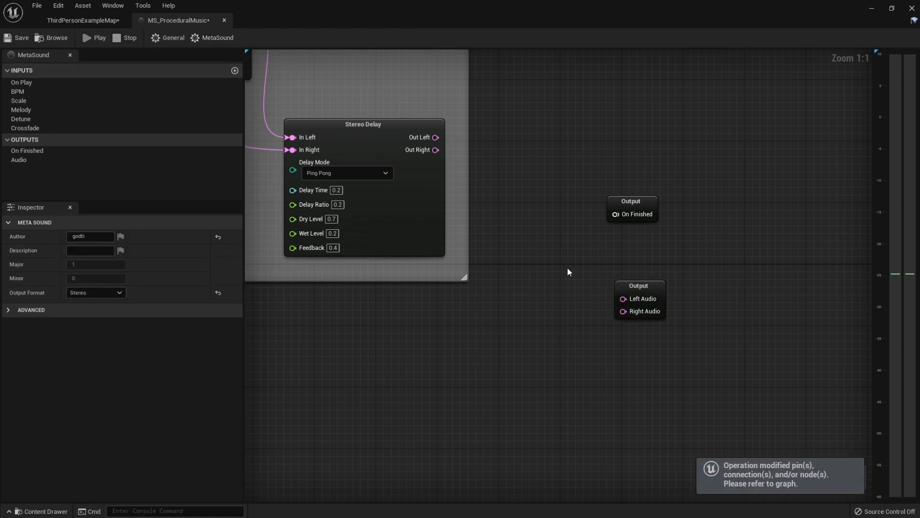
drag(435, 137, 625, 311)
Connect the Trigger Counter's On Reset output to the Reset input of the Random Get (Float:Array) node
scroll(450, 338, down, 7)
right_drag(449, 338, 745, 299)
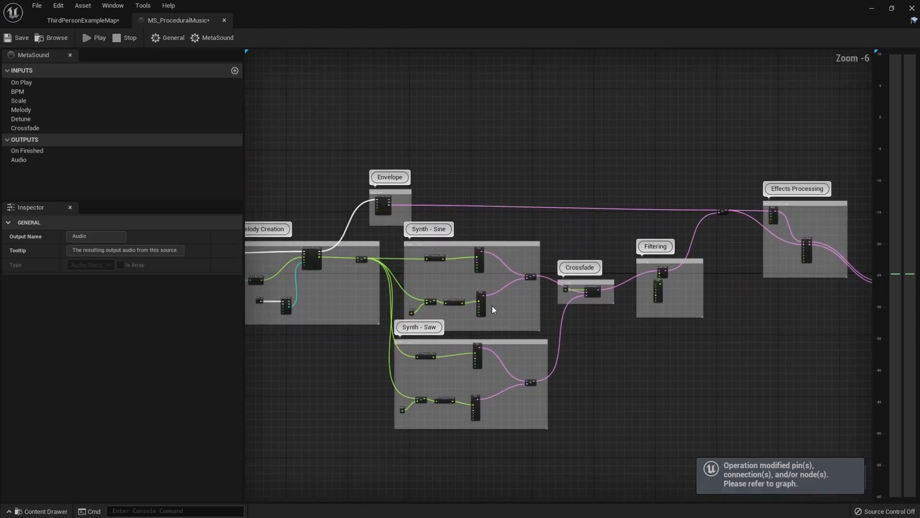
right_drag(315, 319, 508, 341)
scroll(475, 311, up, 3)
right_drag(364, 306, 710, 340)
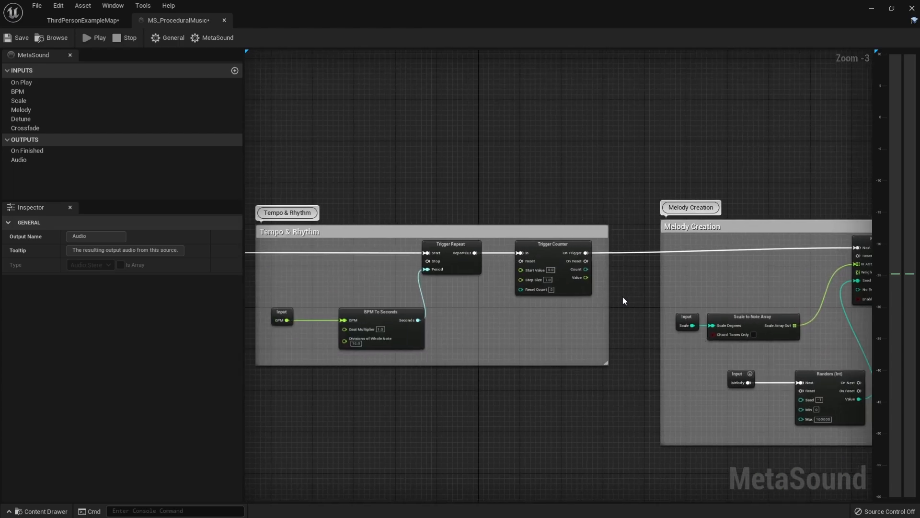
scroll(623, 300, down, 1)
scroll(629, 277, up, 4)
scroll(631, 284, down, 2)
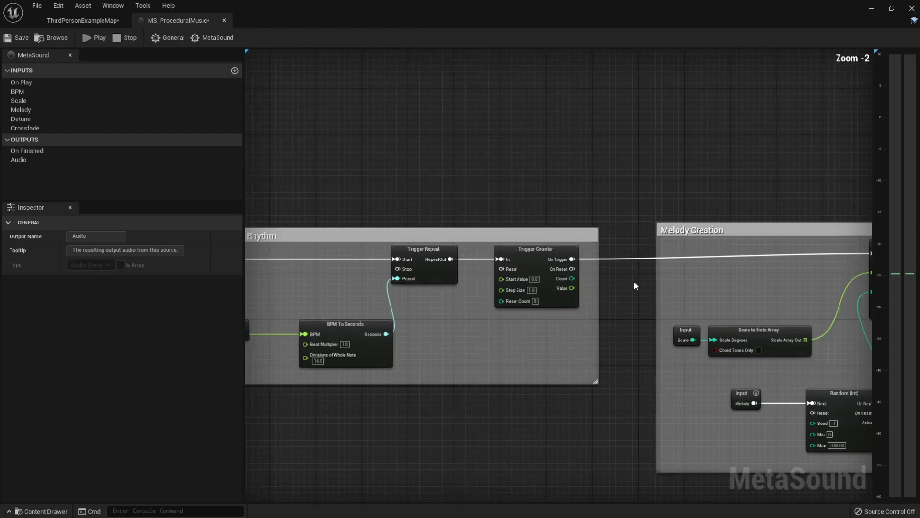
right_drag(635, 282, 400, 283)
drag(341, 270, 640, 272)
drag(649, 269, 647, 266)
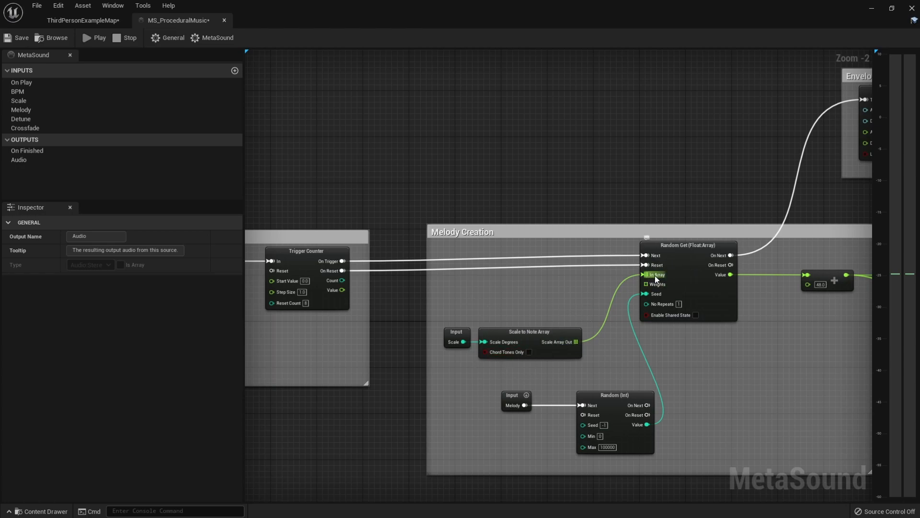
Save the MetaSound and play it with the whole node graph framed
scroll(477, 333, down, 2)
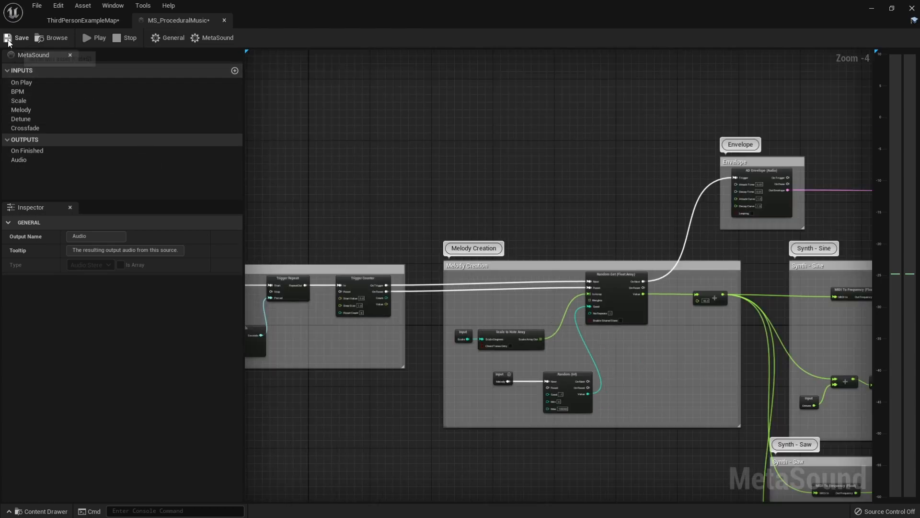
scroll(591, 350, down, 6)
right_drag(378, 290, 288, 273)
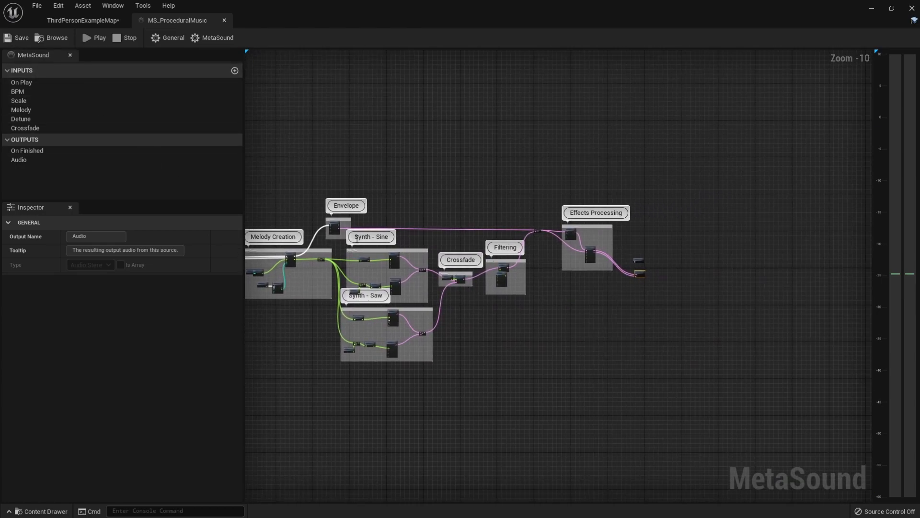
click(367, 171)
right_drag(367, 171, 530, 192)
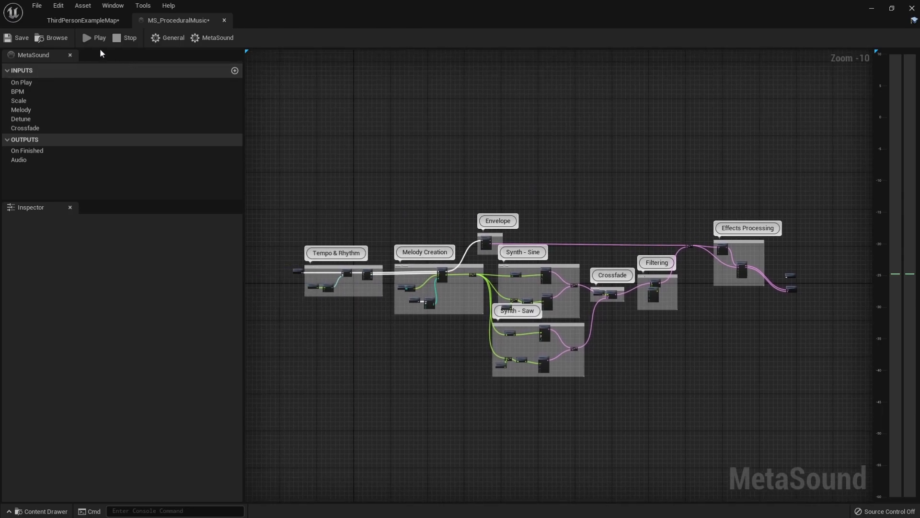
click(94, 37)
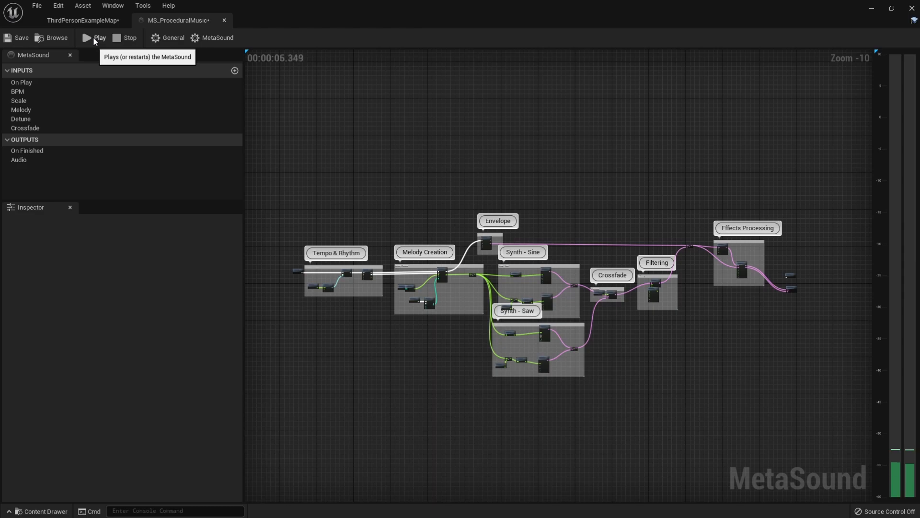
Set the default value of the BPM input in the Tempo & Rhythm group to 60
scroll(299, 316, up, 6)
click(345, 206)
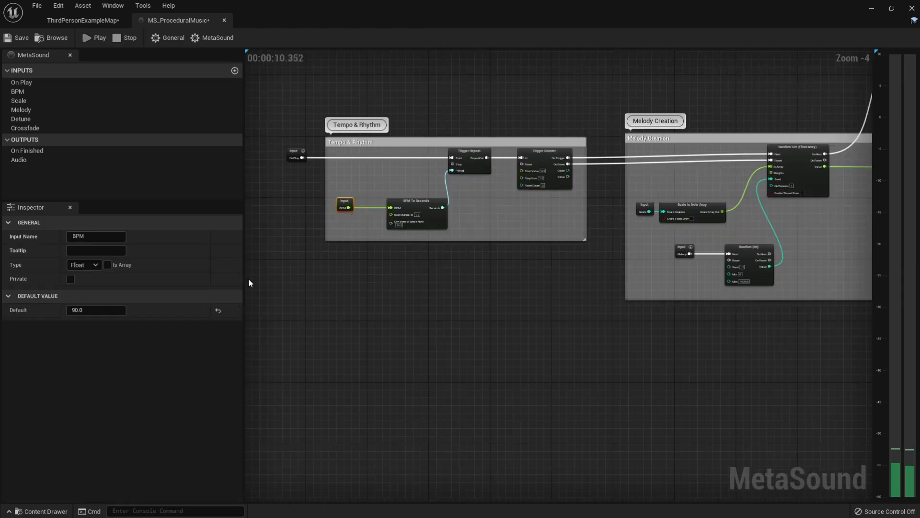
click(104, 310)
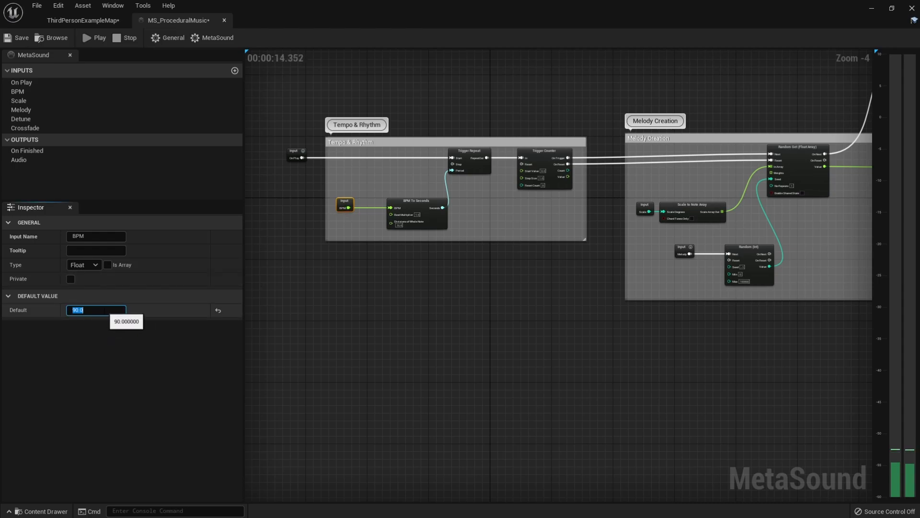
text(60)
key(Return)
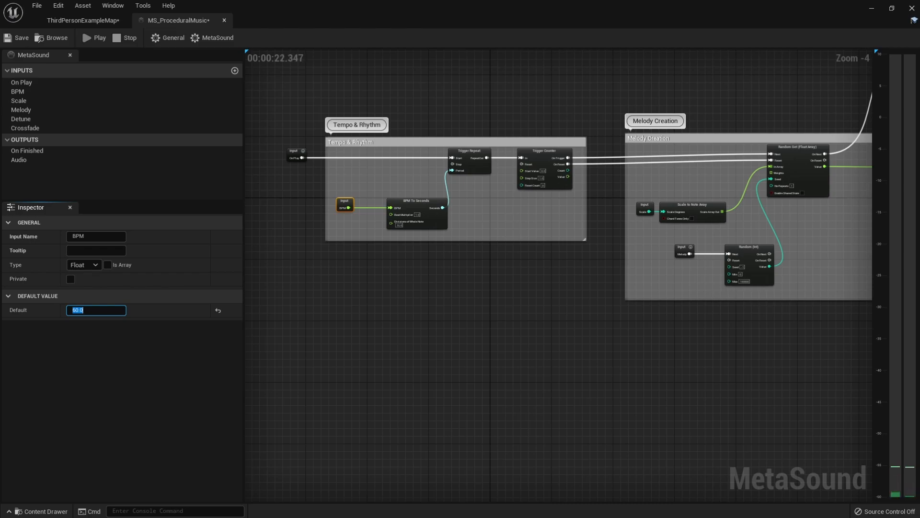
Set Divisions of Whole Note on the BPM To Seconds node to 4 and restart playback
scroll(363, 200, up, 4)
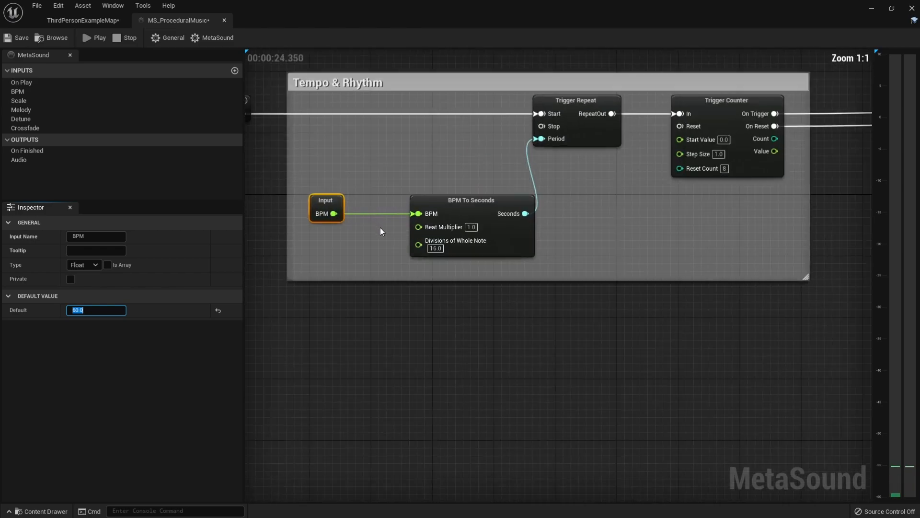
click(436, 248)
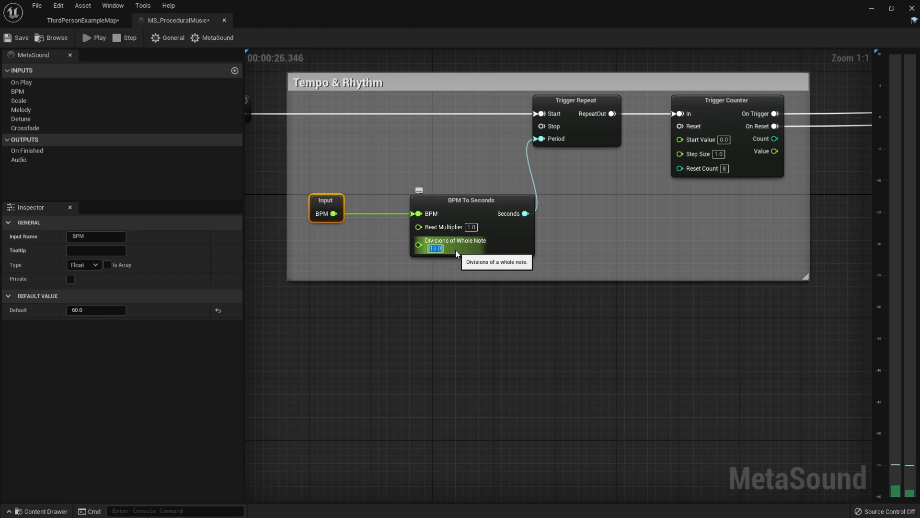
text(4)
key(Return)
click(88, 35)
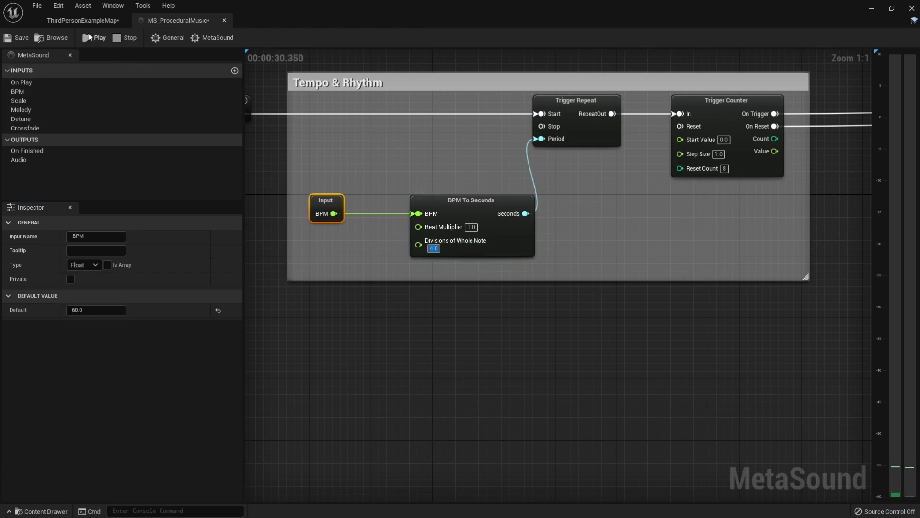
Set Divisions of Whole Note on the BPM To Seconds node to 16 and restart playback
click(434, 248)
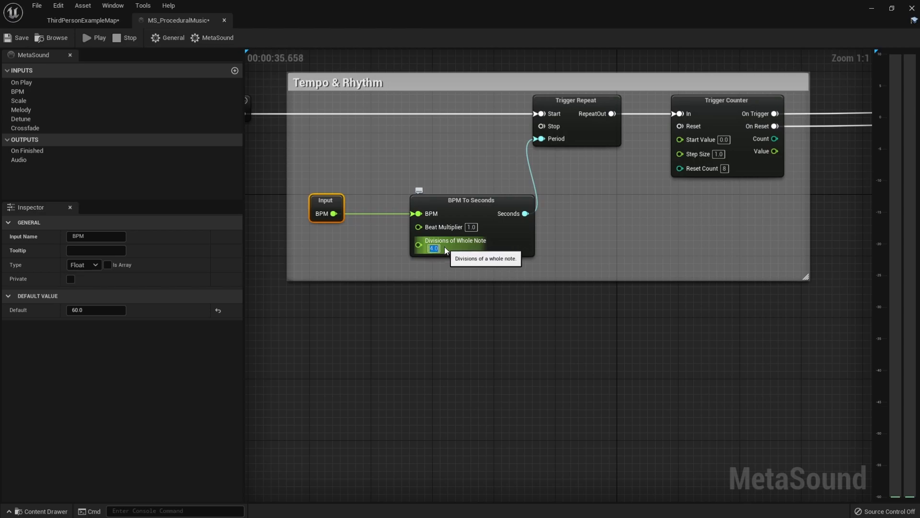
text(16)
key(Return)
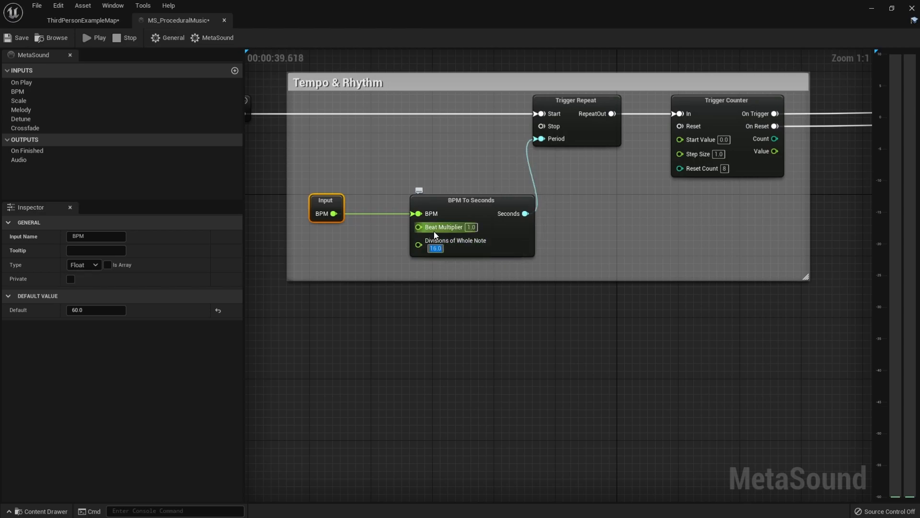
scroll(641, 243, down, 2)
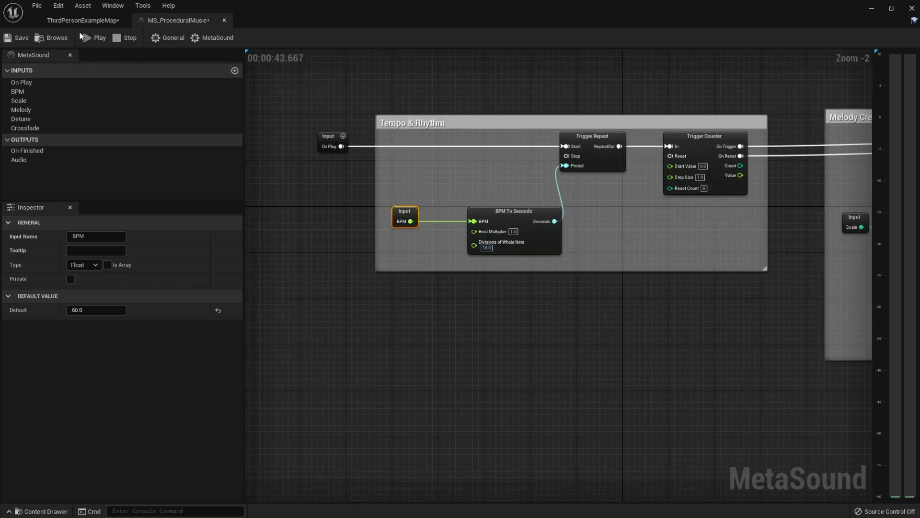
Set the default value of the Detune input in the Synth - Sine group to 6
right_drag(683, 259, 478, 267)
scroll(477, 267, down, 2)
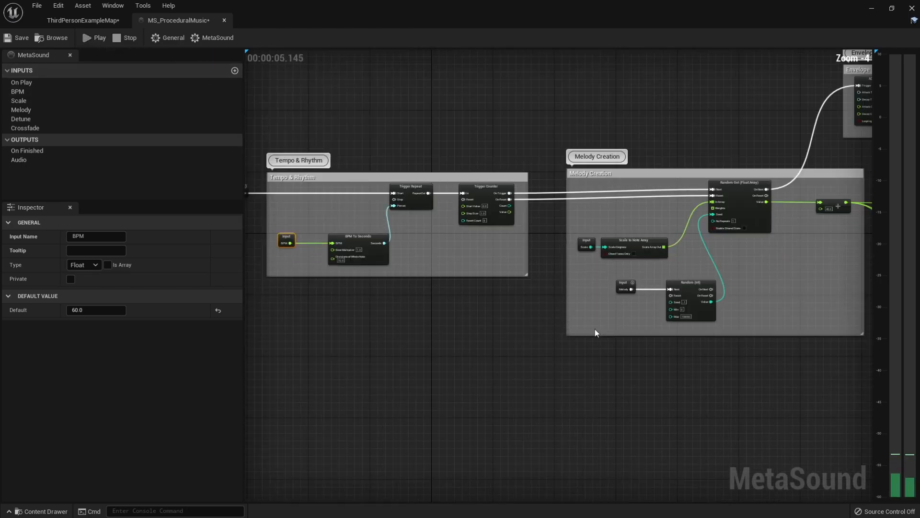
right_drag(595, 329, 481, 286)
scroll(487, 281, up, 4)
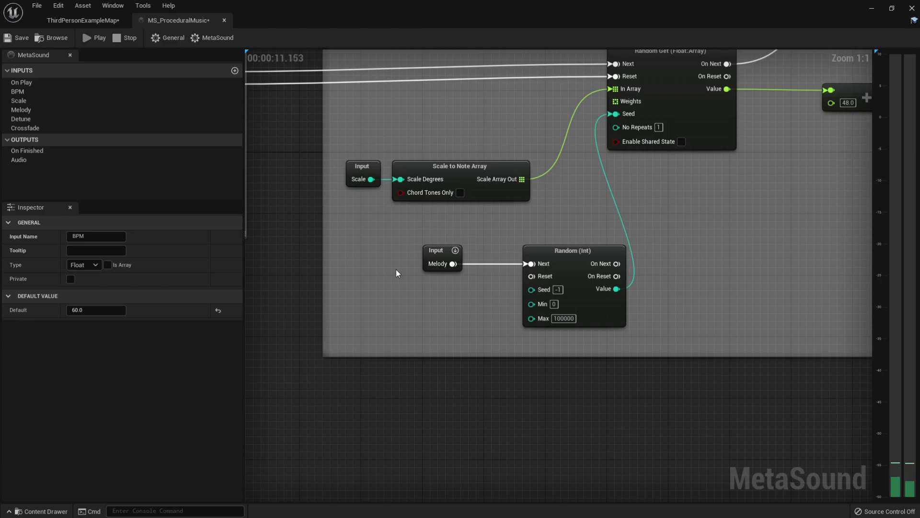
scroll(396, 269, down, 2)
right_drag(748, 304, 403, 235)
drag(595, 295, 549, 257)
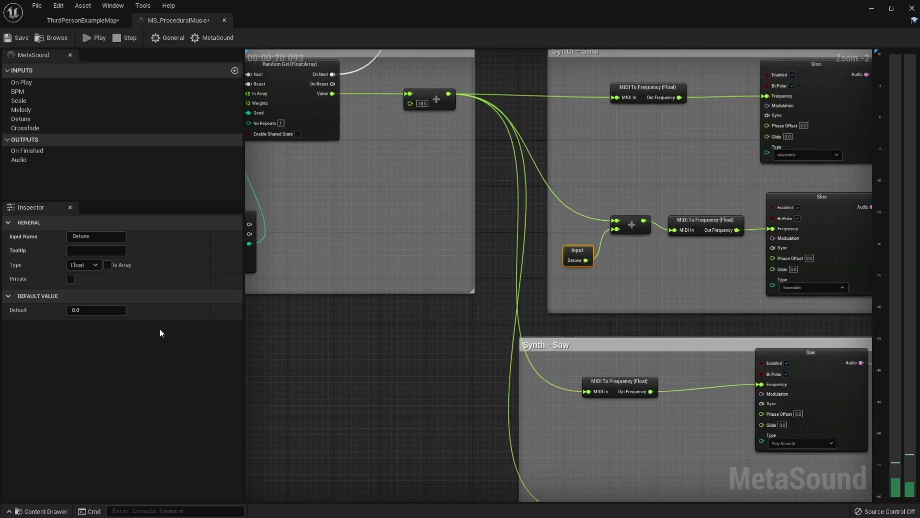
click(97, 310)
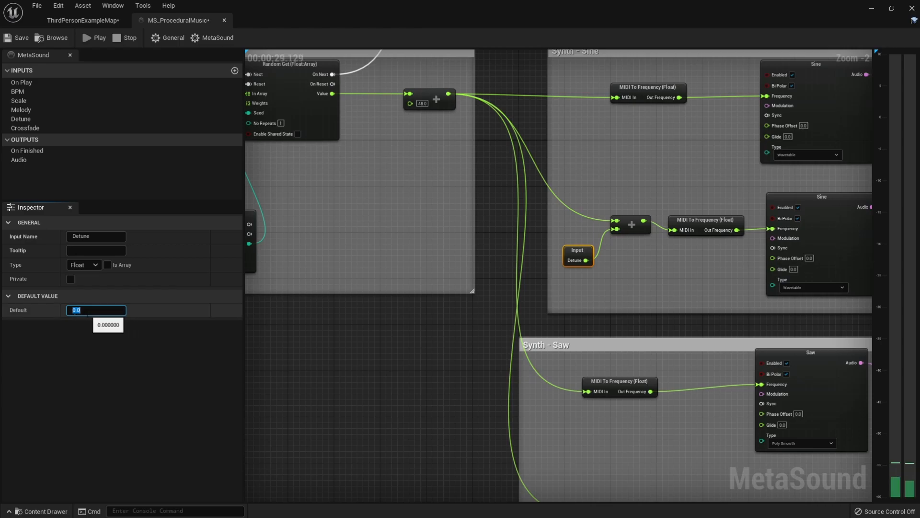
text(6)
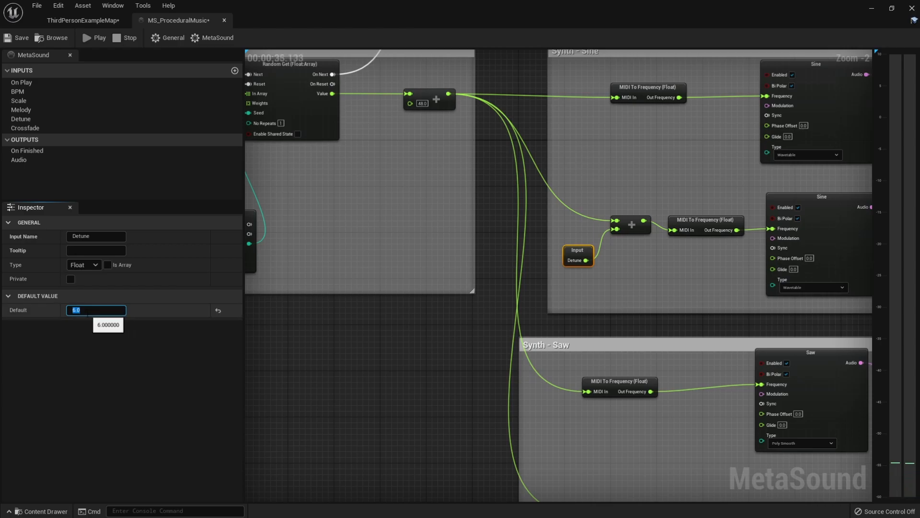
key(Return)
click(91, 355)
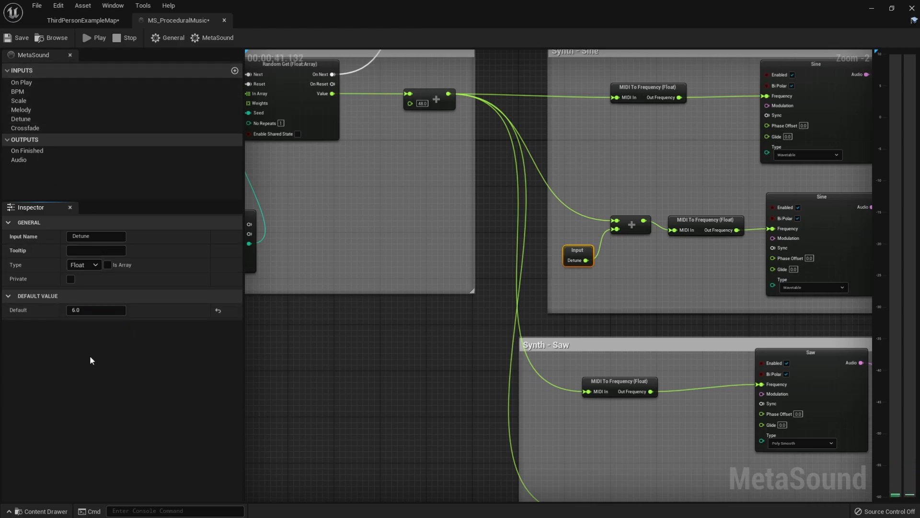
Set the Detune input's default value to 12
click(86, 310)
text(12)
key(Return)
Examine the Crossfade input's default value and the Ladder Filter and LFO settings in the Filtering group while the sound plays
right_drag(396, 324, 270, 286)
scroll(462, 296, down, 1)
right_drag(591, 322, 524, 391)
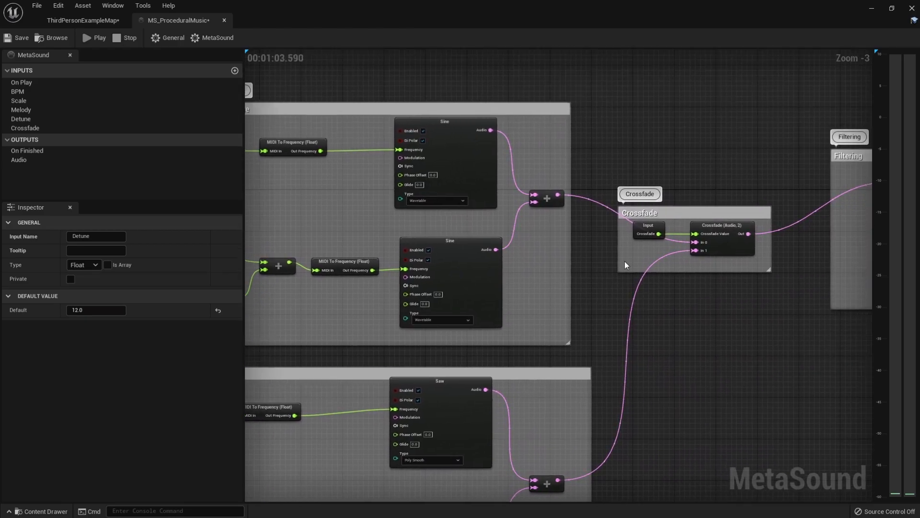
click(648, 229)
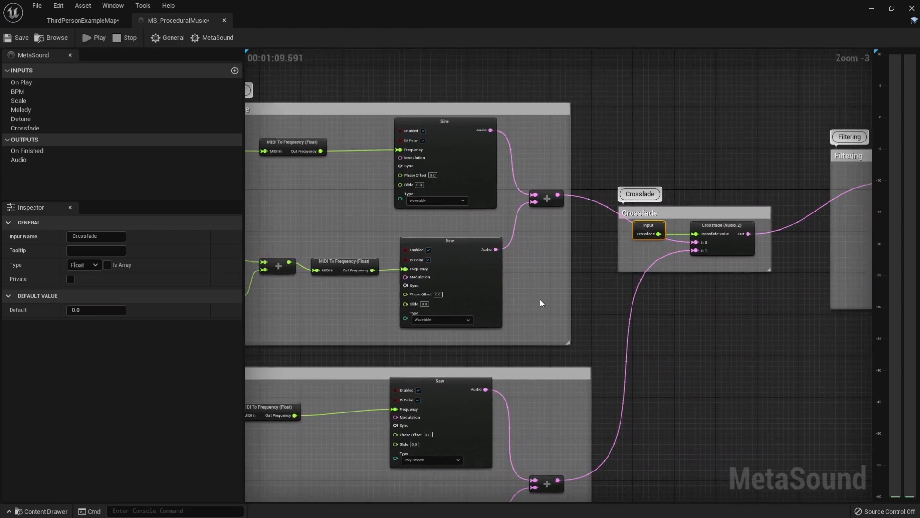
right_drag(541, 299, 617, 300)
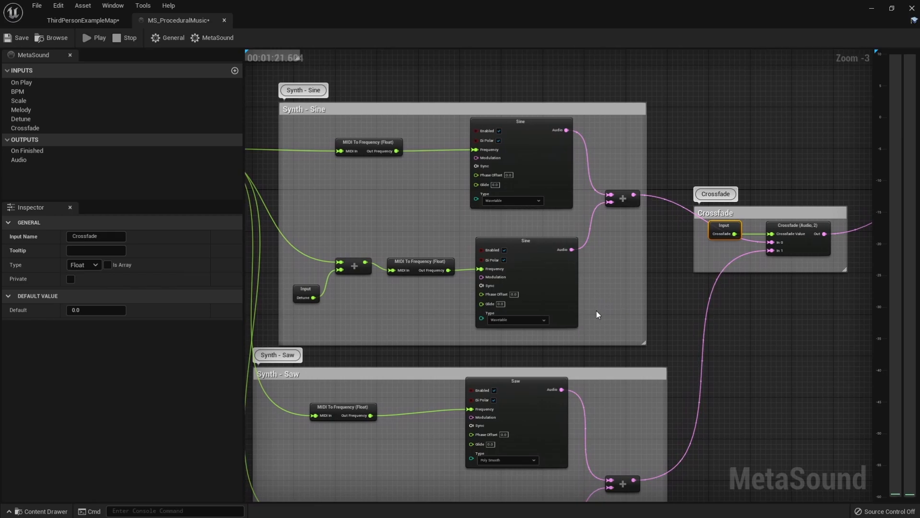
click(678, 371)
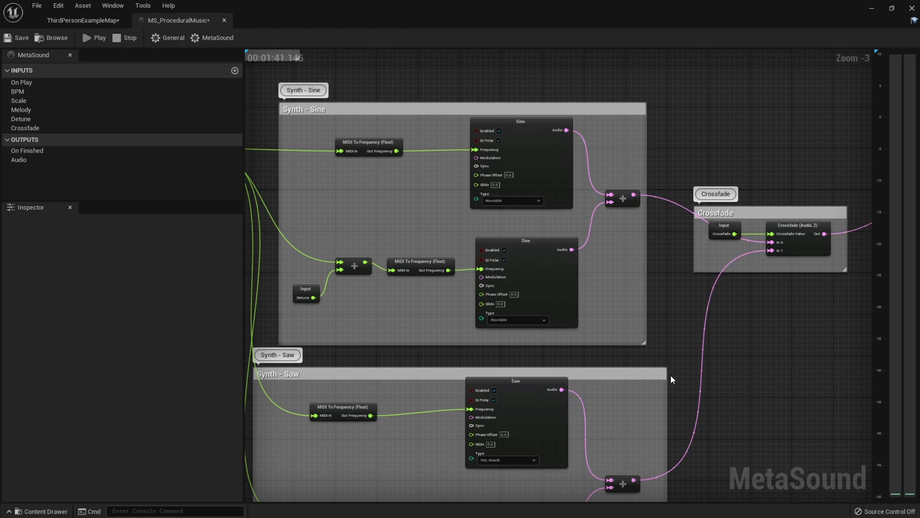
right_drag(456, 354, 285, 373)
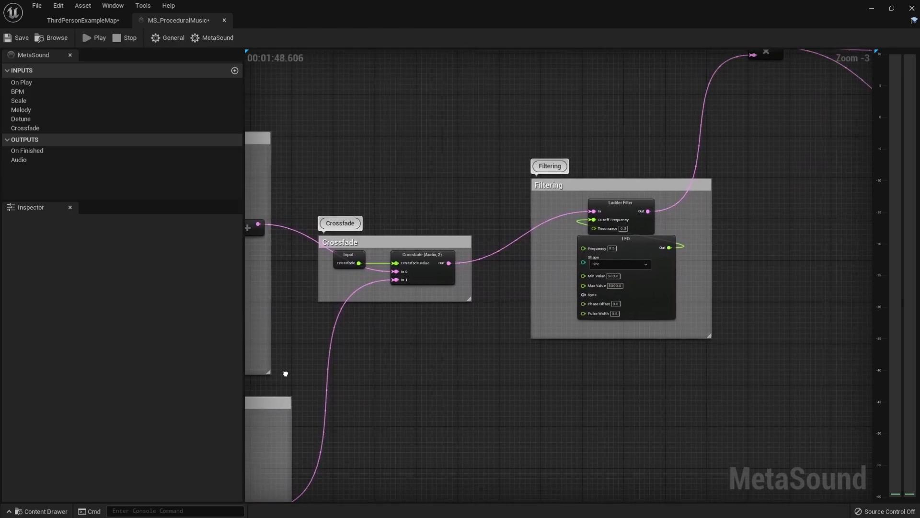
scroll(554, 242, up, 3)
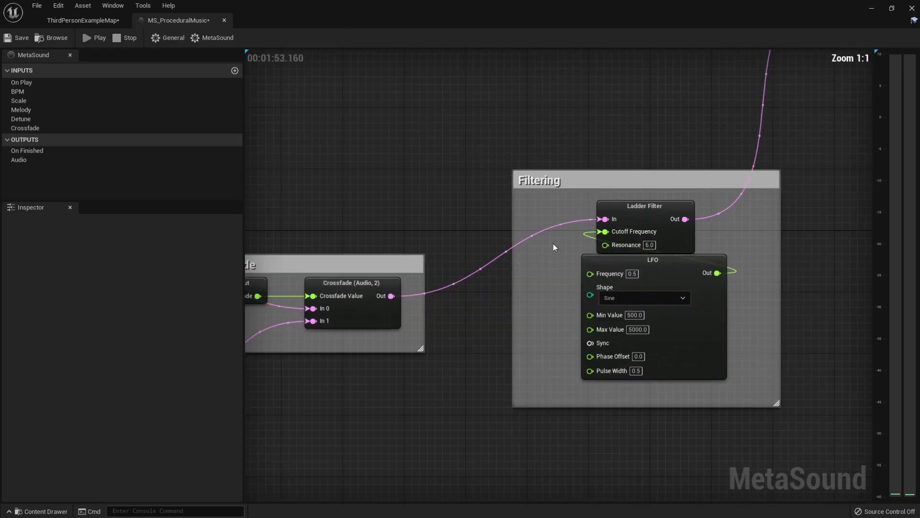
scroll(551, 247, down, 4)
right_drag(525, 290, 373, 362)
scroll(671, 259, up, 4)
right_drag(613, 312, 297, 177)
scroll(490, 235, down, 4)
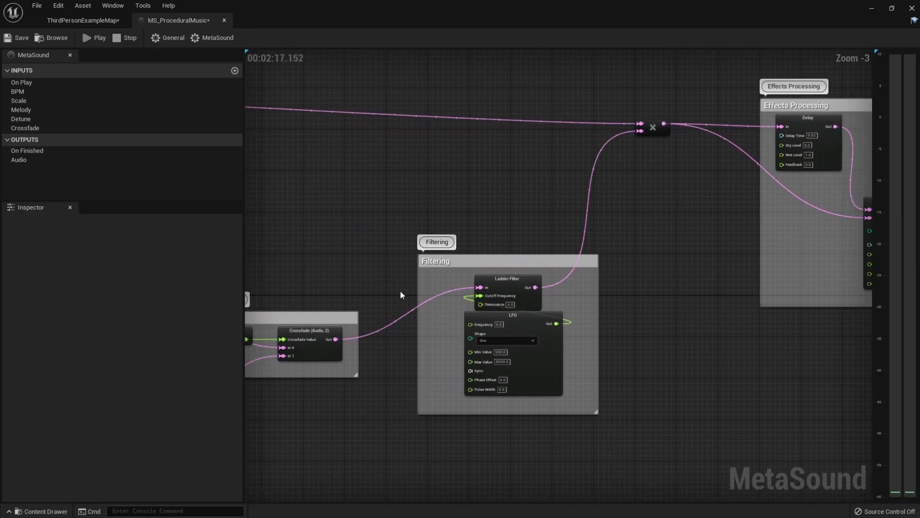
Examine the Melody Creation group, including the Scale input's default value, and the Tempo & Rhythm nodes
right_drag(405, 296, 653, 270)
right_drag(331, 290, 504, 314)
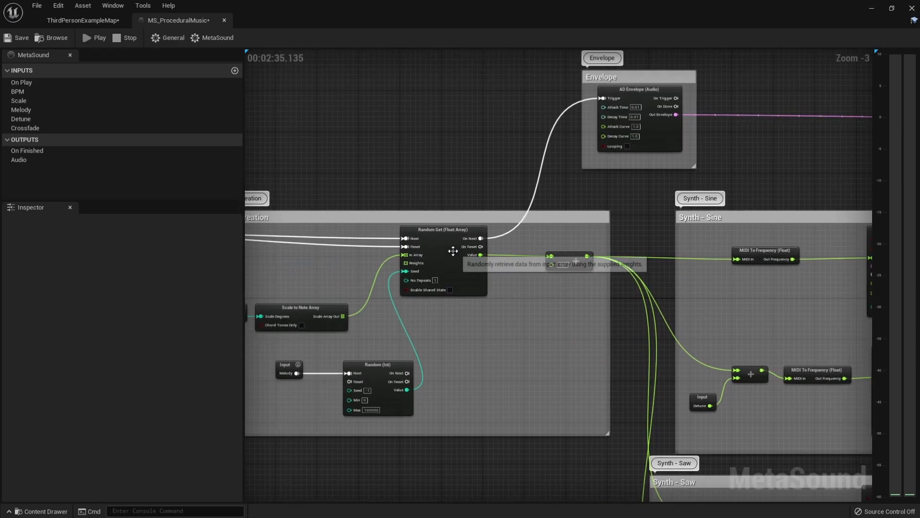
right_drag(442, 324, 561, 331)
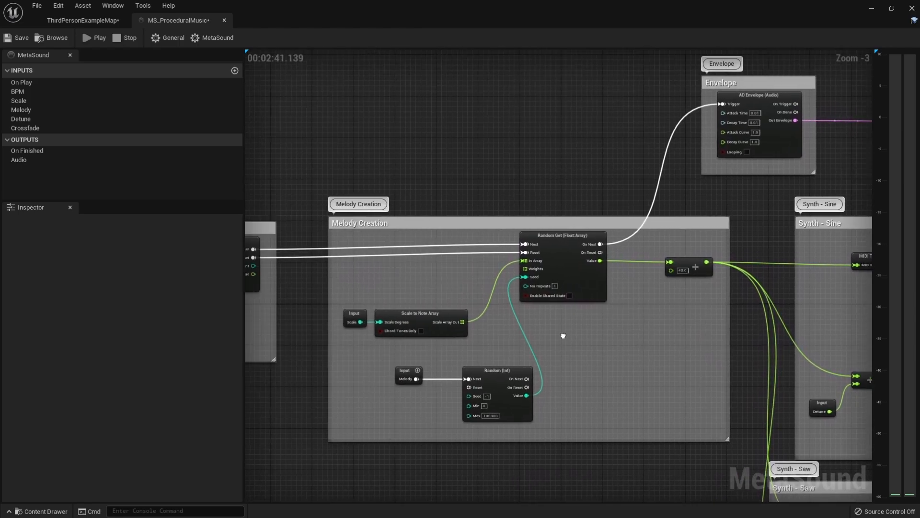
scroll(524, 318, up, 2)
right_drag(477, 331, 687, 326)
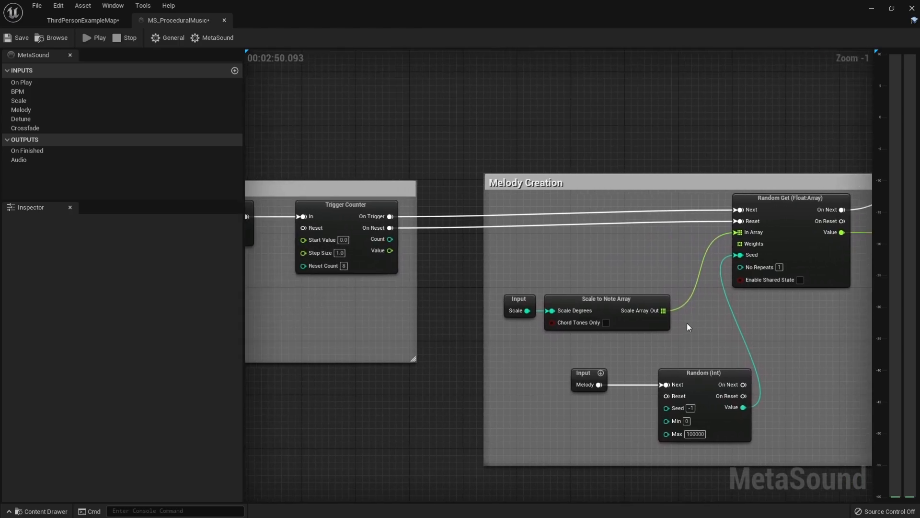
click(519, 303)
right_drag(396, 328, 614, 346)
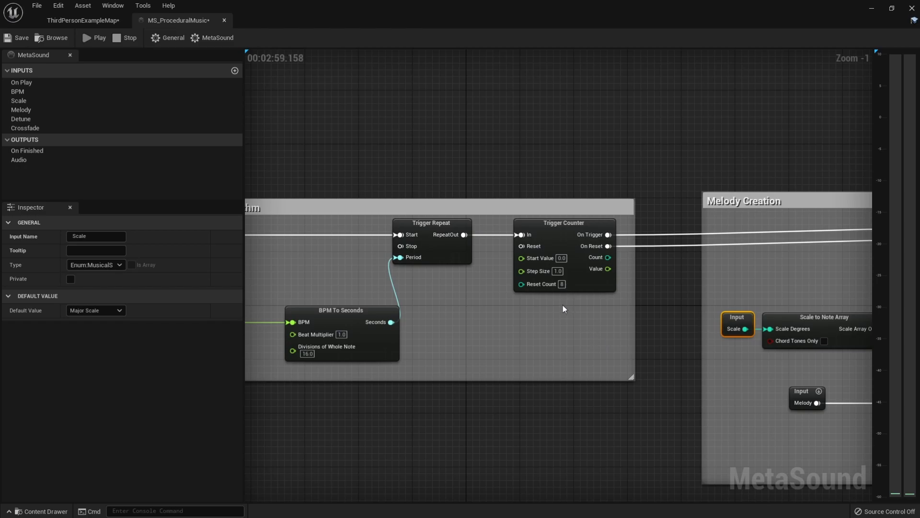
Set the addend of the Add node following Random Get in Melody Creation to 60 and restart playback
right_drag(456, 285, 403, 288)
right_drag(617, 304, 469, 303)
right_drag(626, 279, 369, 266)
right_drag(660, 300, 396, 232)
click(458, 181)
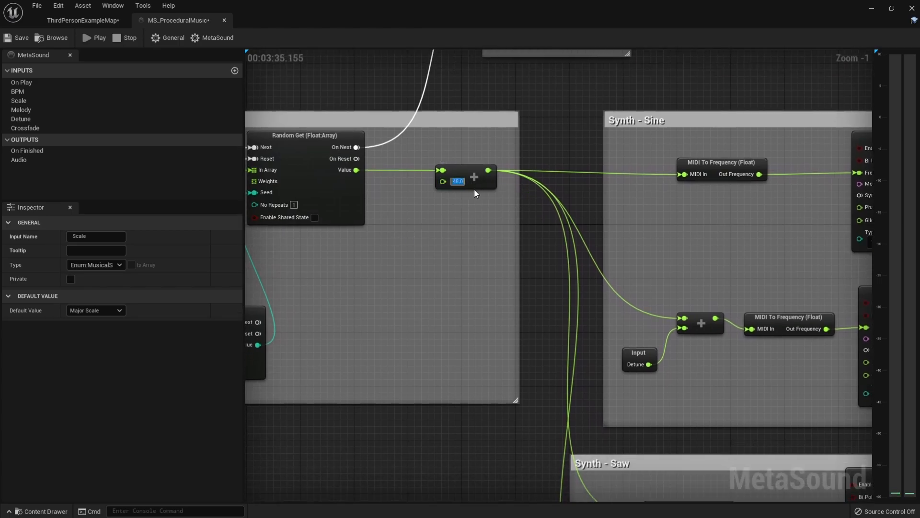
text(60)
key(Return)
click(95, 39)
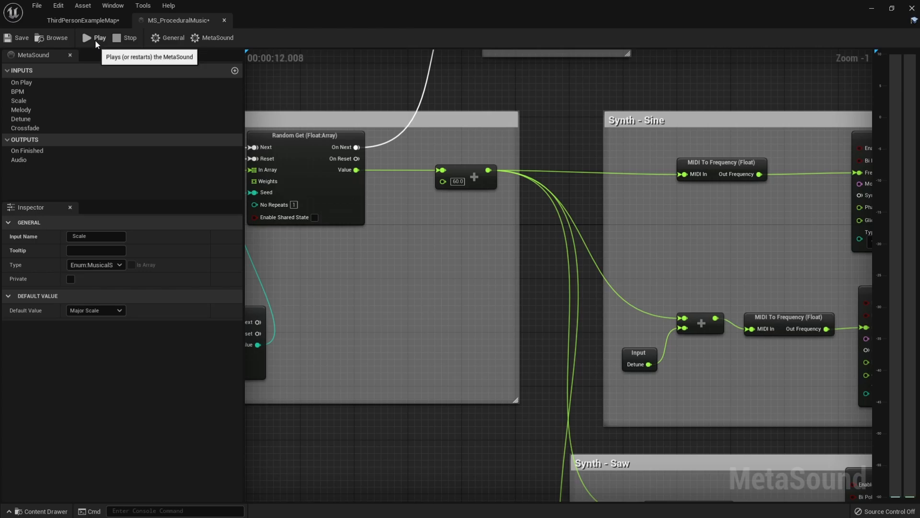
Set the Melody Creation Add node's addend to 80 and restart playback
click(458, 181)
key(Return)
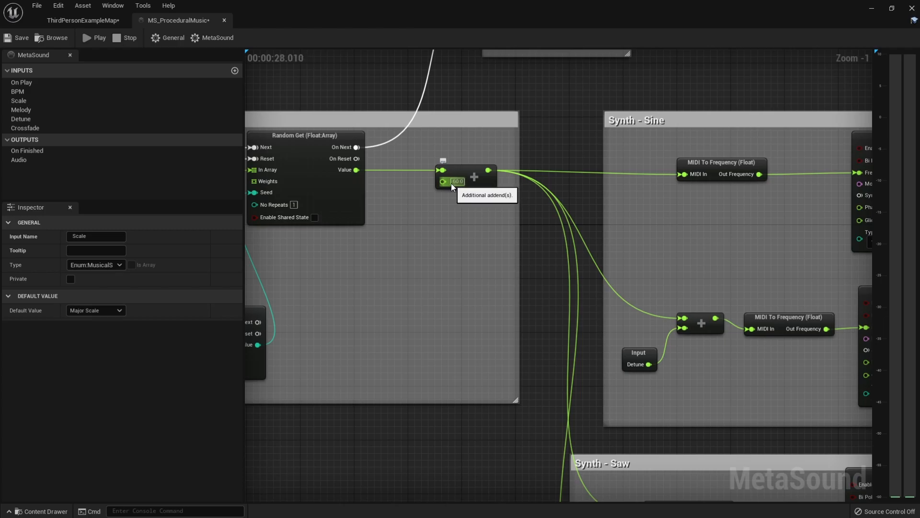
click(459, 181)
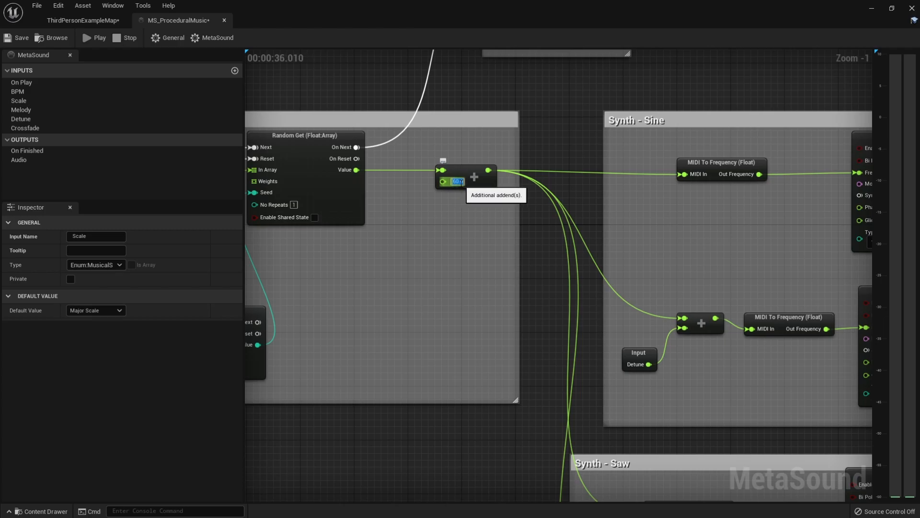
text(80)
key(Return)
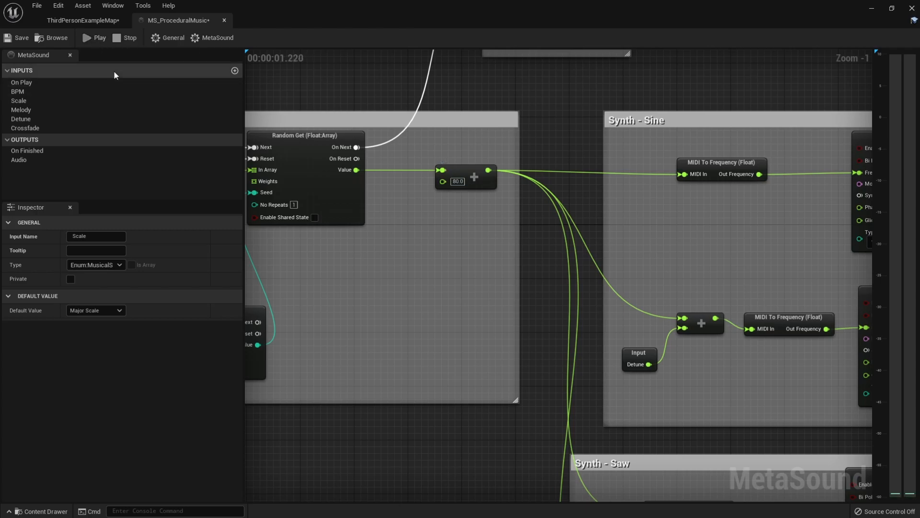
Set the Melody Creation Add node's addend to 48 and restart playback
click(457, 182)
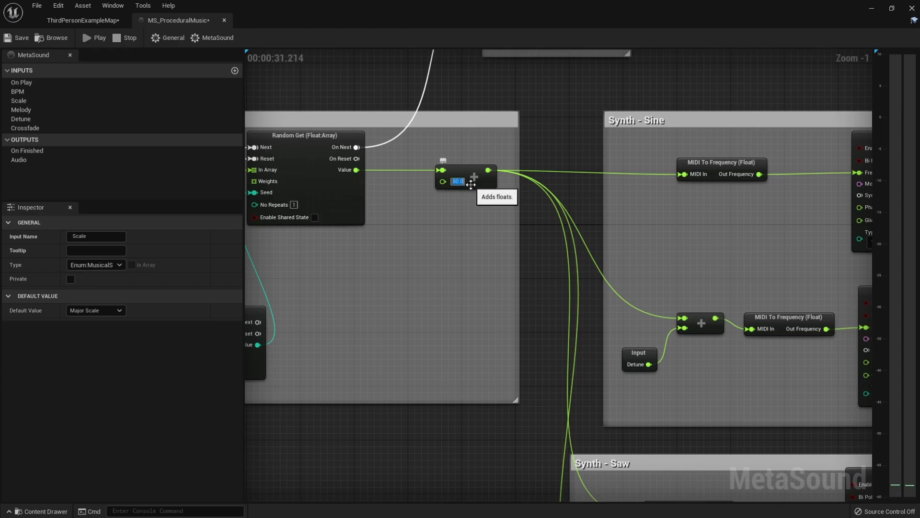
text(48)
key(Return)
click(88, 47)
Review the Synth, Crossfade and Filtering groups while listening to the result, and stop the playback
scroll(520, 368, down, 3)
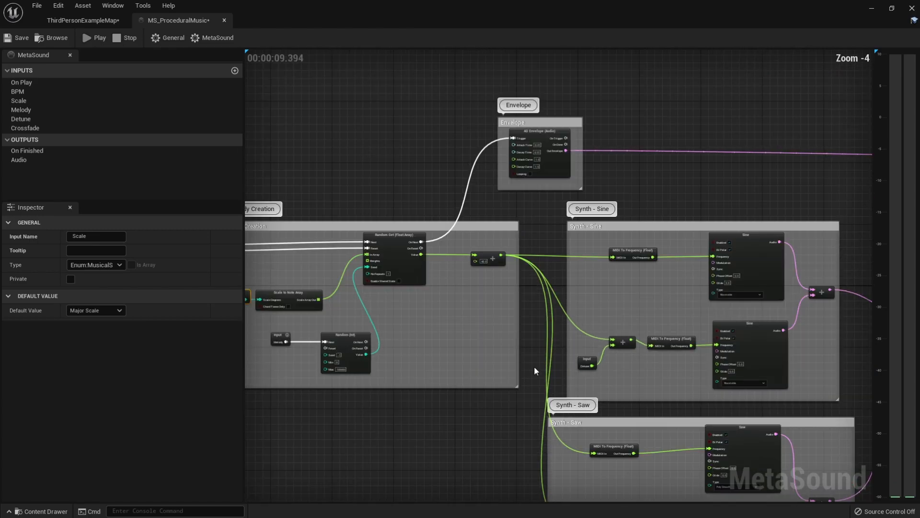
right_drag(668, 309, 588, 218)
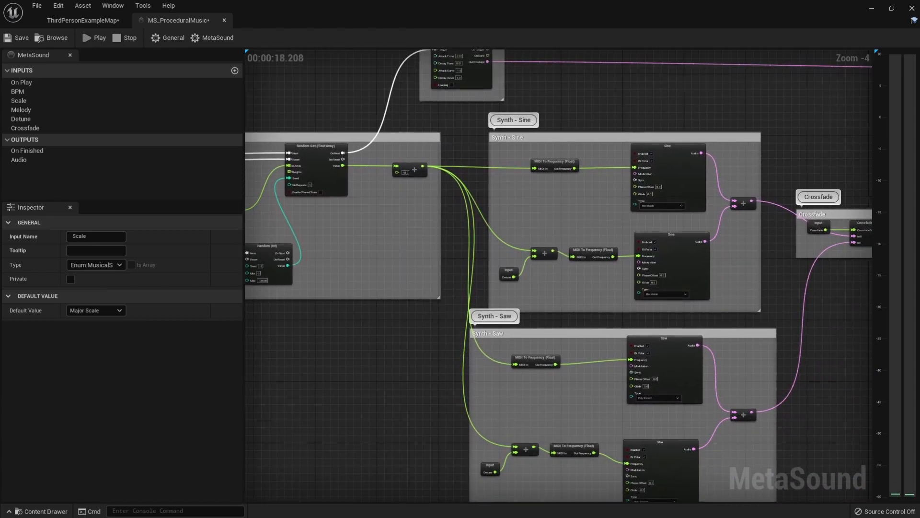
right_drag(606, 369, 561, 455)
scroll(588, 271, up, 2)
right_drag(740, 324, 507, 339)
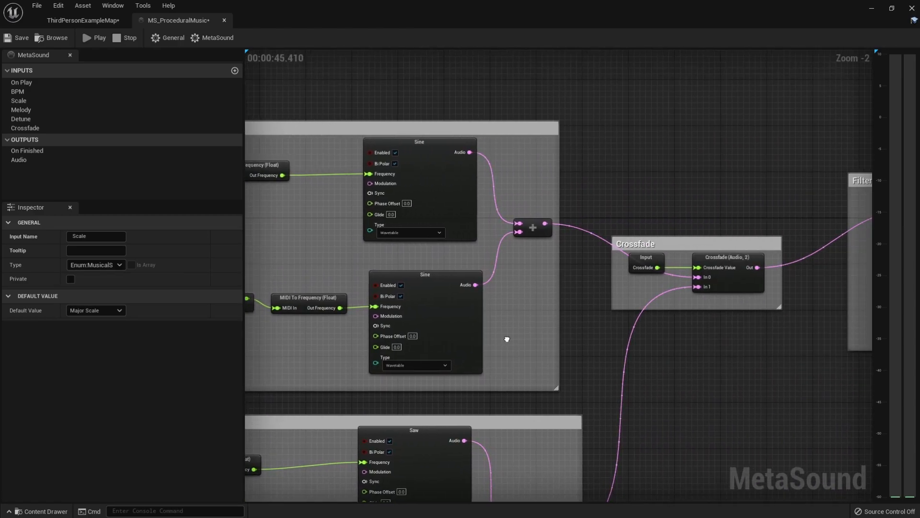
right_drag(738, 304, 455, 313)
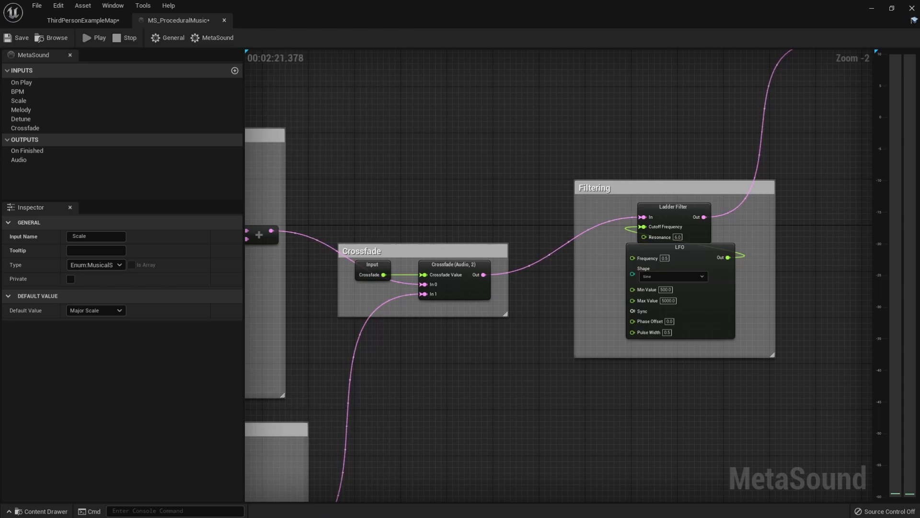
click(118, 41)
Review the BPM input in Tempo & Rhythm and the Scale input, random seed and note offset nodes in Melody Creation
scroll(634, 298, up, 2)
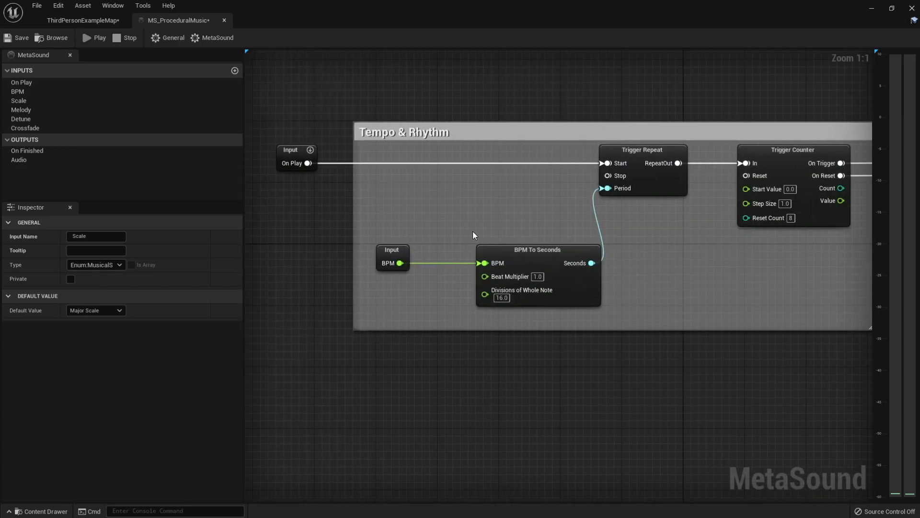
click(345, 226)
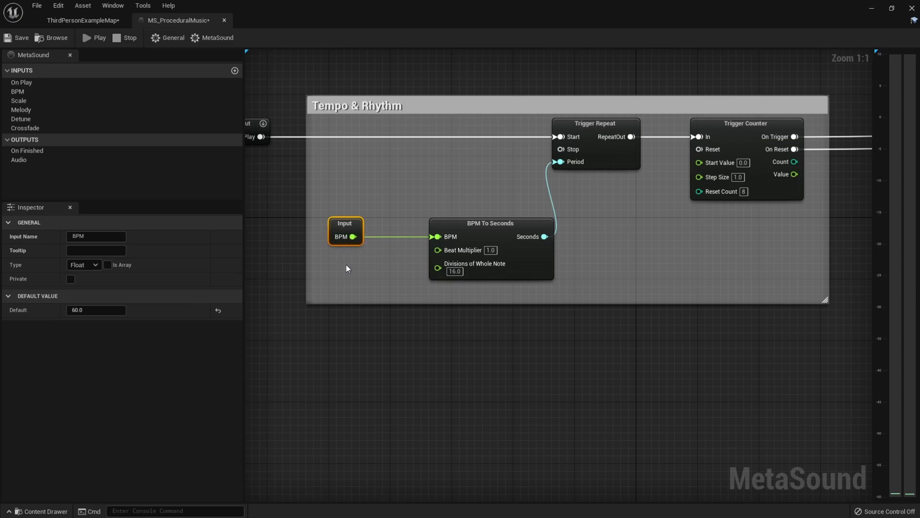
right_drag(629, 252, 571, 228)
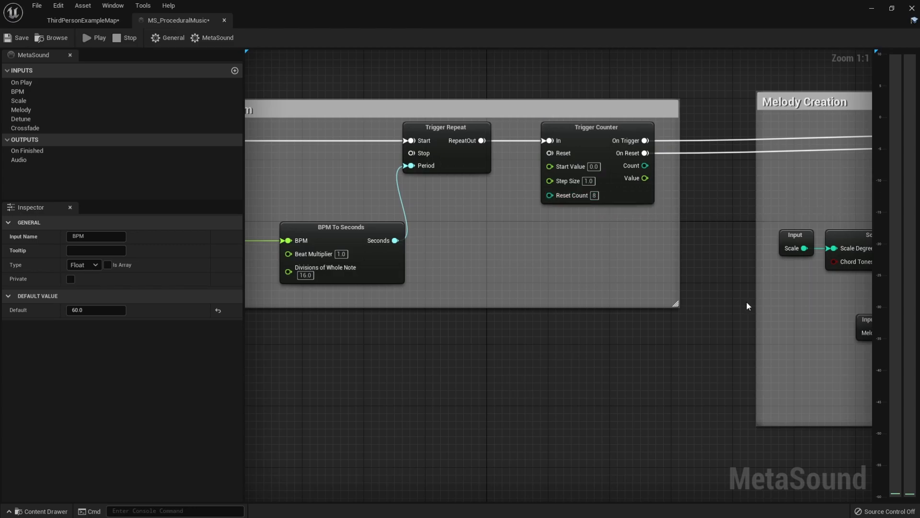
right_drag(691, 251, 559, 183)
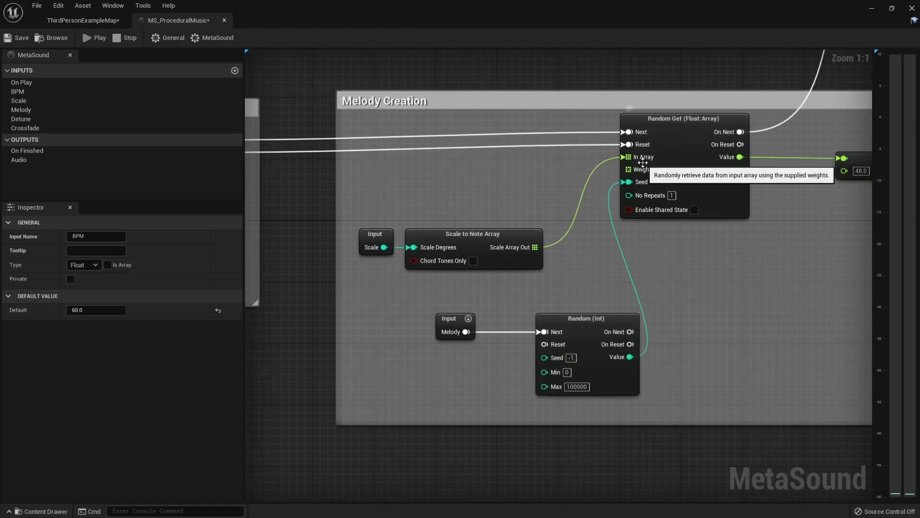
drag(421, 218, 515, 269)
drag(369, 217, 396, 267)
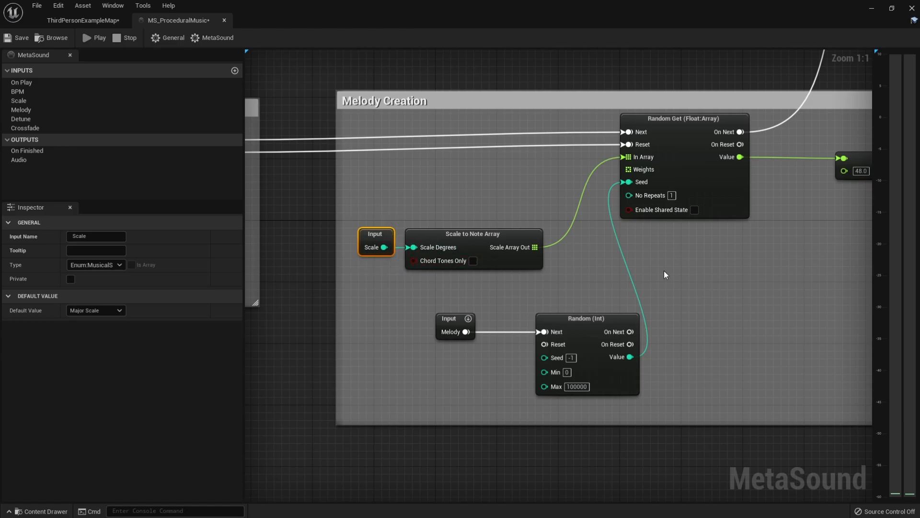
right_drag(715, 310, 574, 270)
click(438, 348)
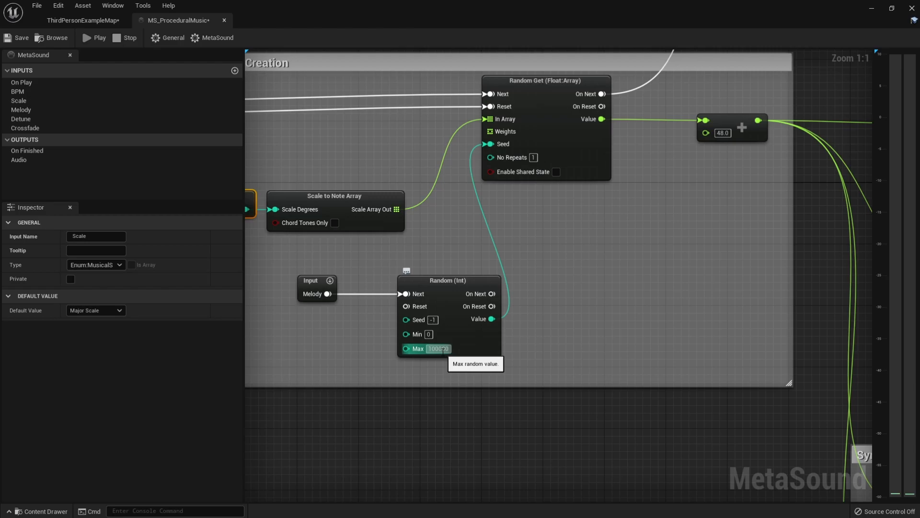
key(Return)
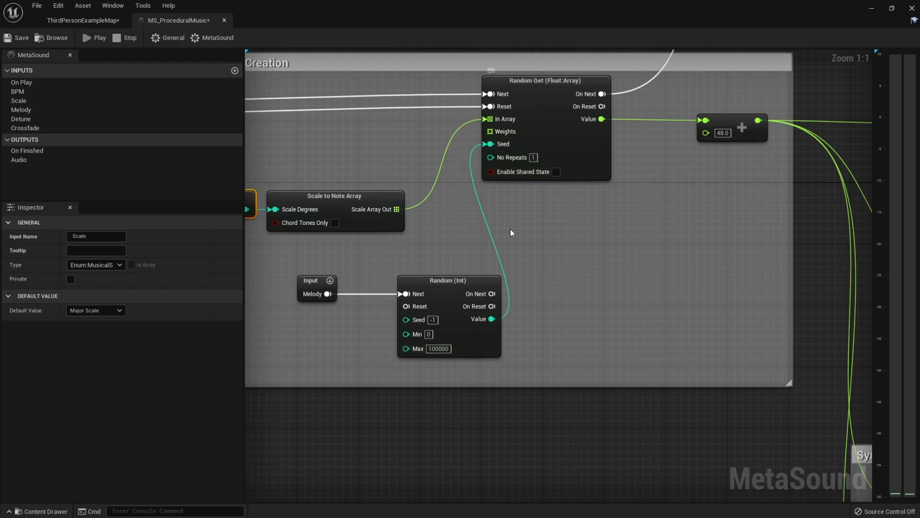
right_drag(621, 358, 521, 407)
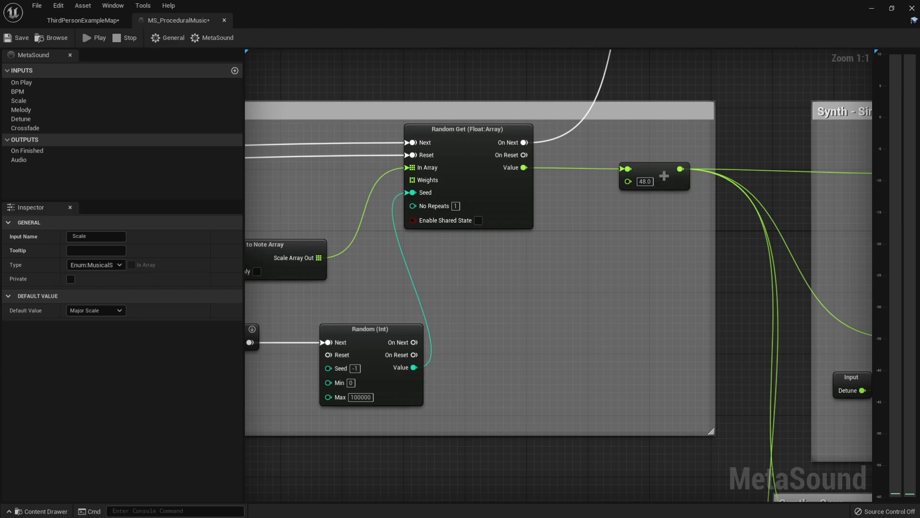
right_drag(615, 320, 524, 326)
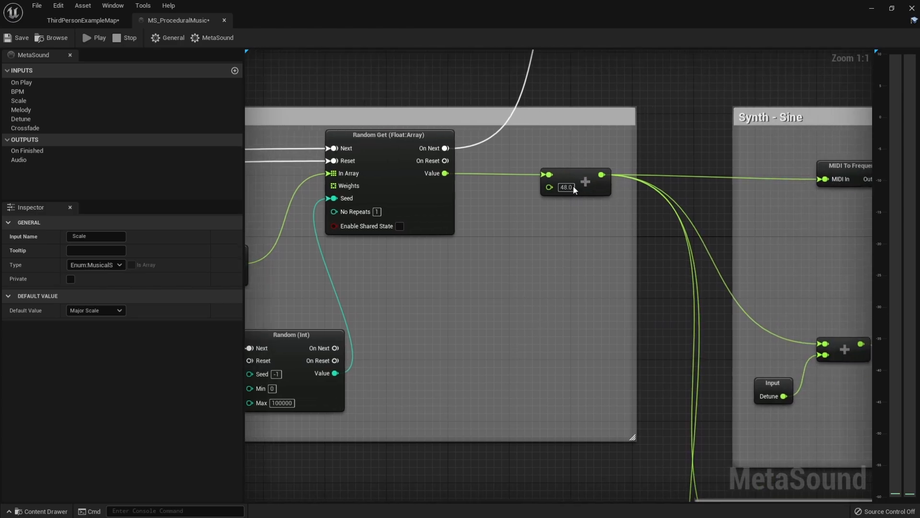
Review the MIDI To Frequency, Detune and Add nodes in Synth - Sine and the matching Synth - Saw group
scroll(681, 284, down, 2)
right_drag(680, 283, 434, 227)
right_drag(602, 247, 559, 242)
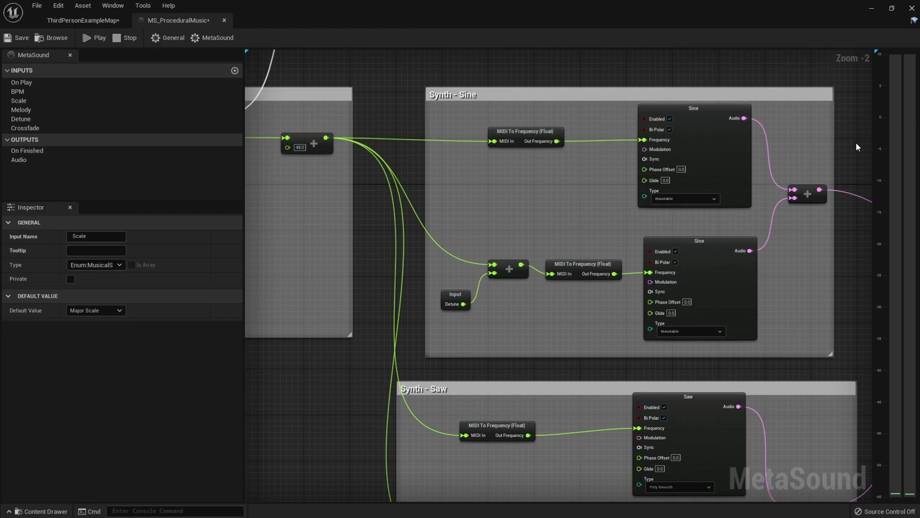
drag(481, 115, 591, 157)
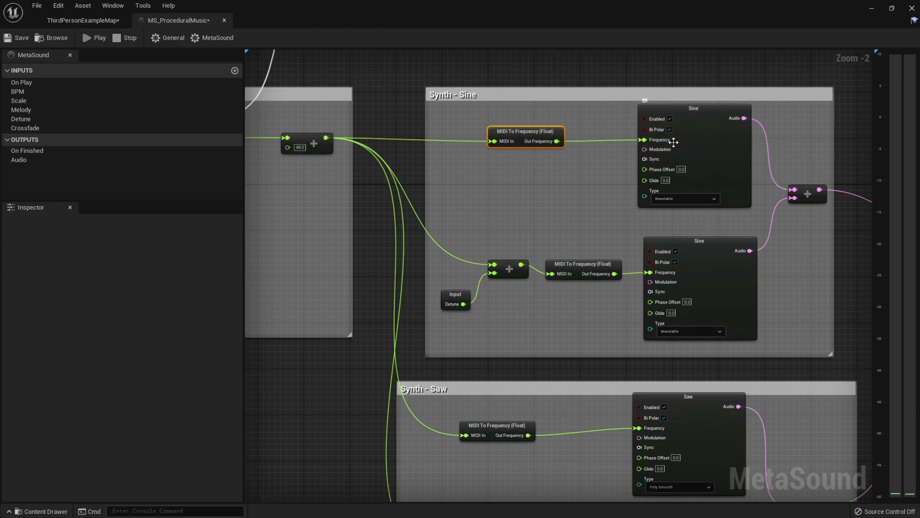
right_drag(604, 189, 604, 143)
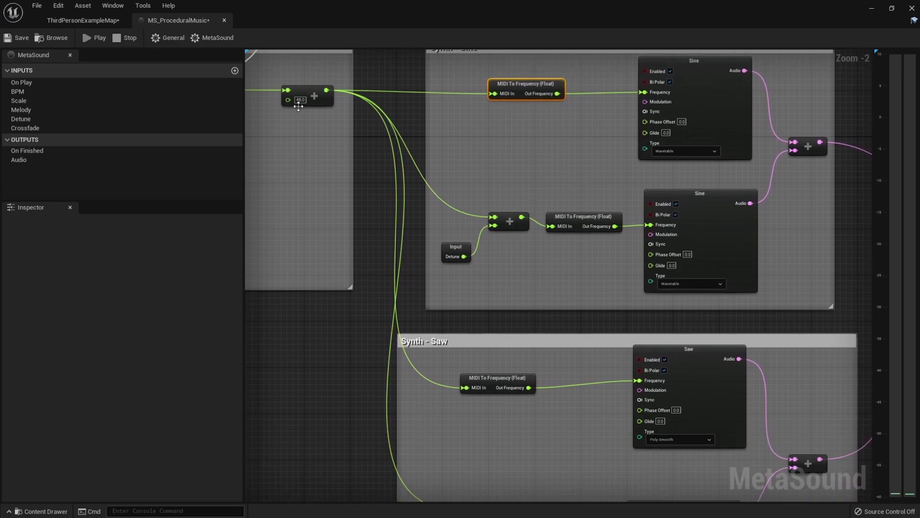
drag(463, 269, 489, 218)
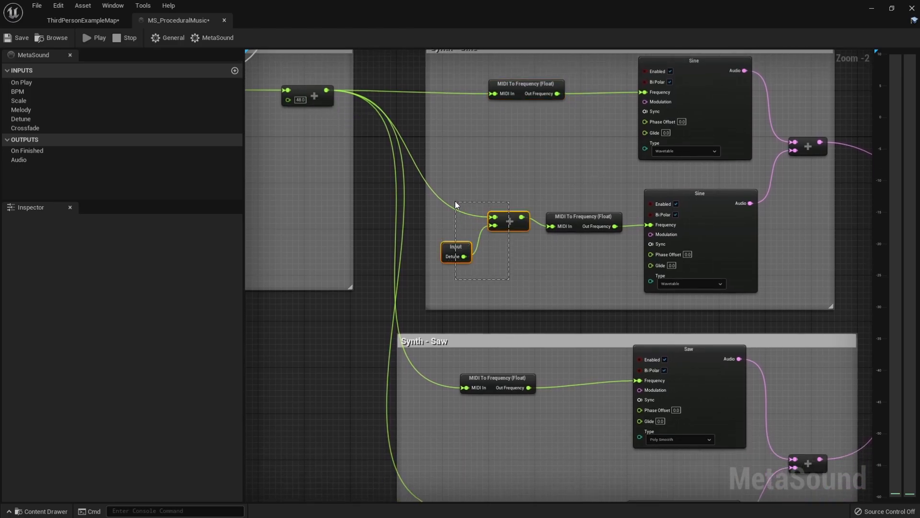
click(597, 222)
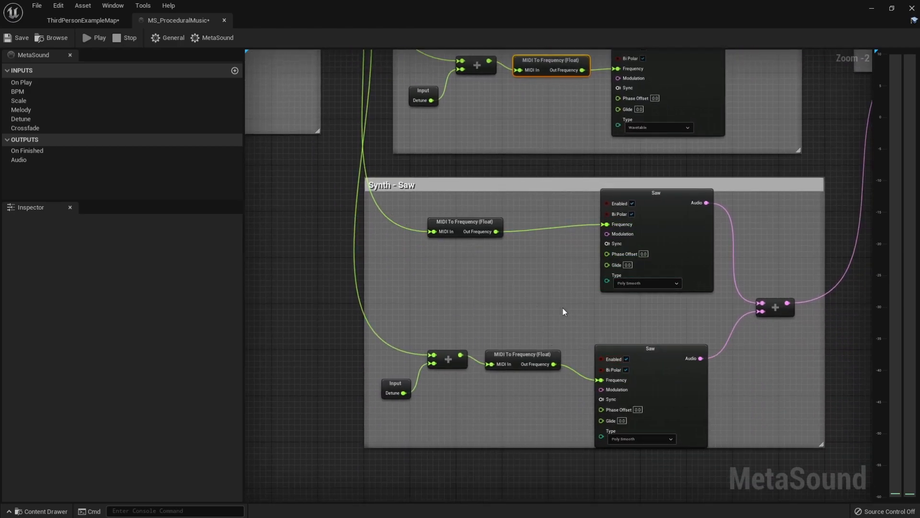
Review the Crossfade input and Crossfade node, and the Ladder Filter and LFO nodes in the Filtering group
right_drag(550, 308, 411, 380)
right_drag(657, 212, 540, 355)
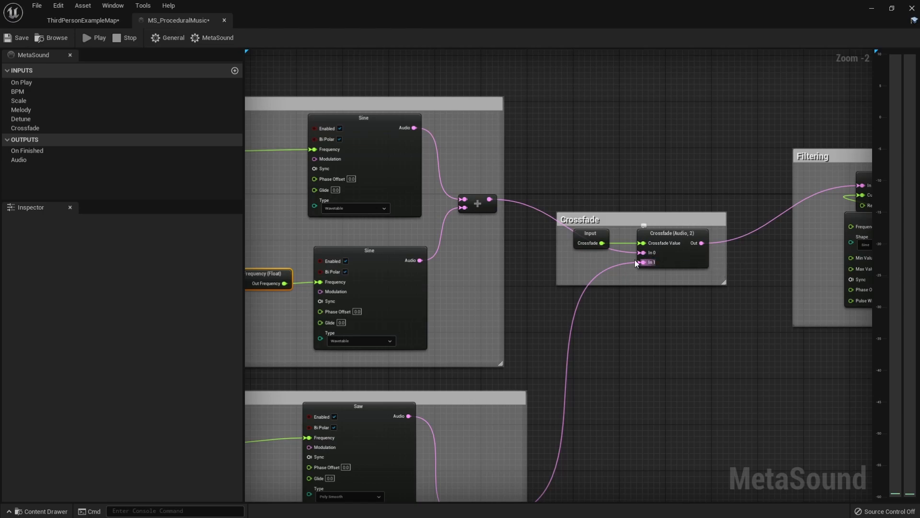
scroll(657, 251, up, 1)
click(581, 233)
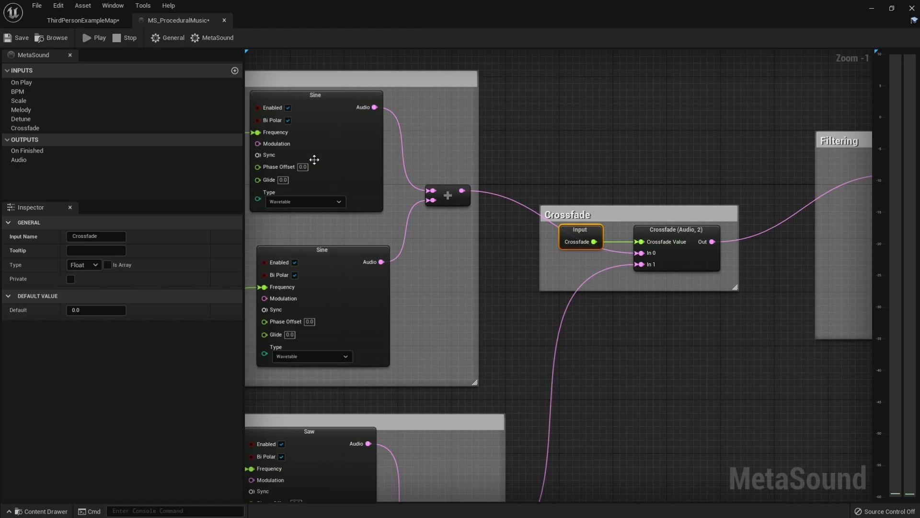
right_drag(653, 299, 411, 280)
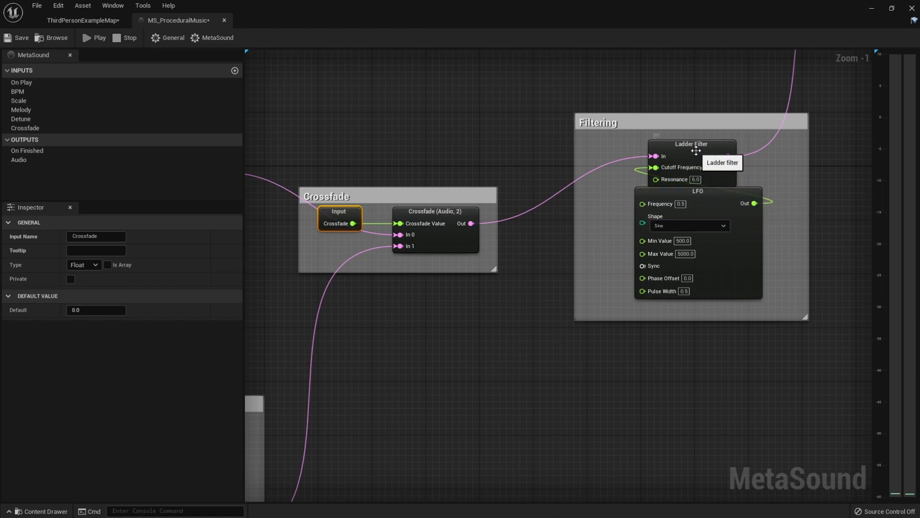
click(696, 151)
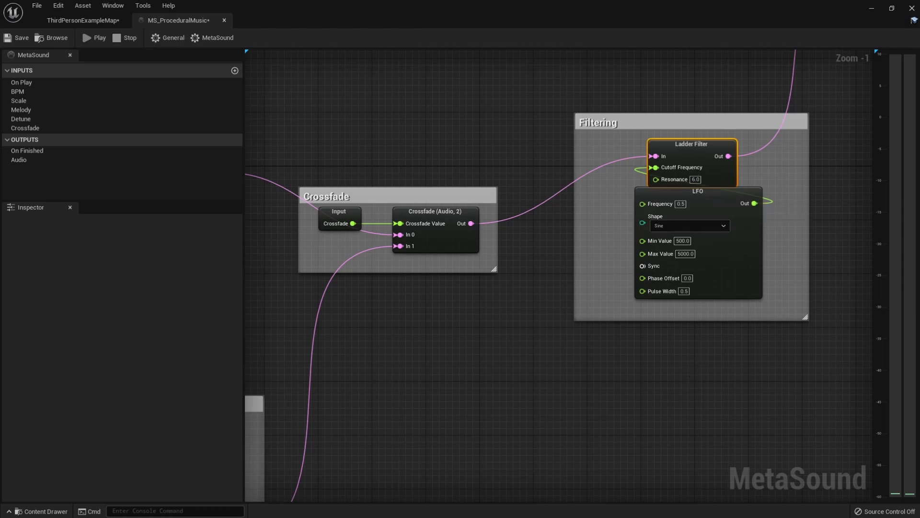
Set the AD Envelope node's Decay Time to 0.1 and play the MetaSound
scroll(387, 320, down, 4)
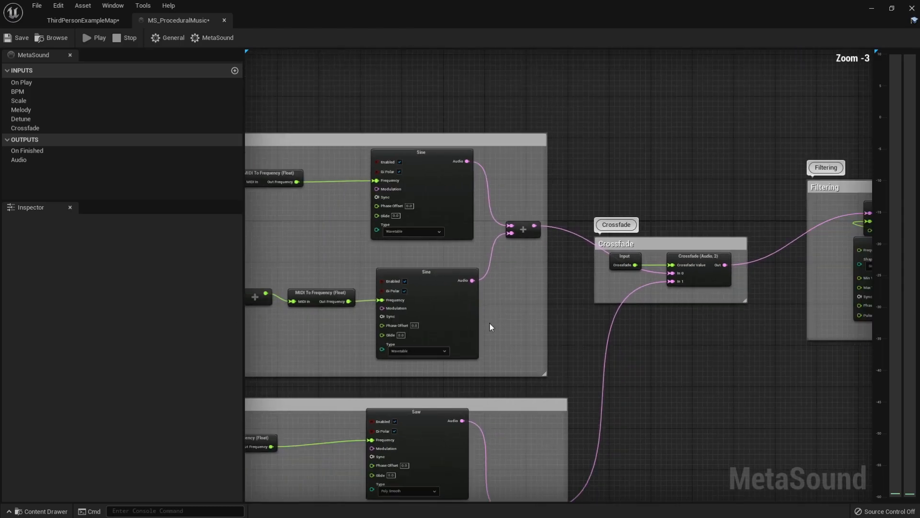
scroll(555, 245, up, 4)
scroll(555, 245, up, 1)
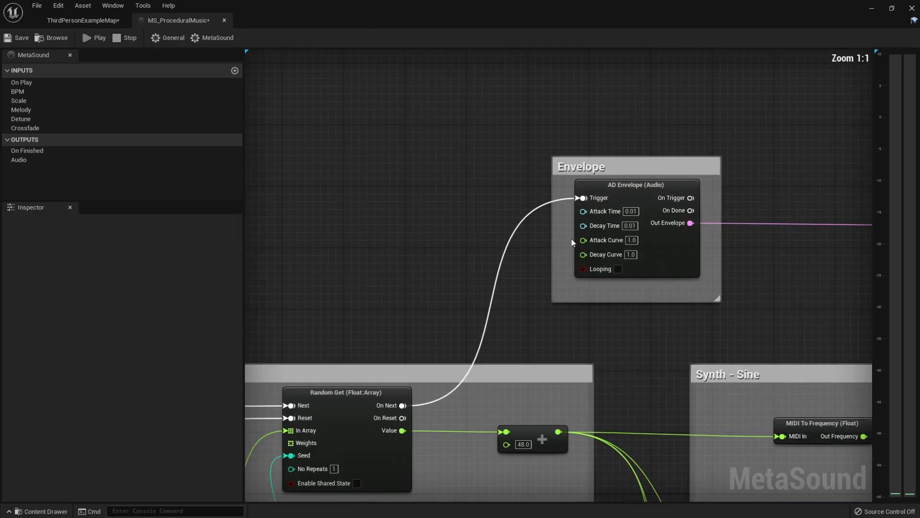
click(630, 226)
text(0.1)
click(542, 266)
right_drag(542, 266, 515, 157)
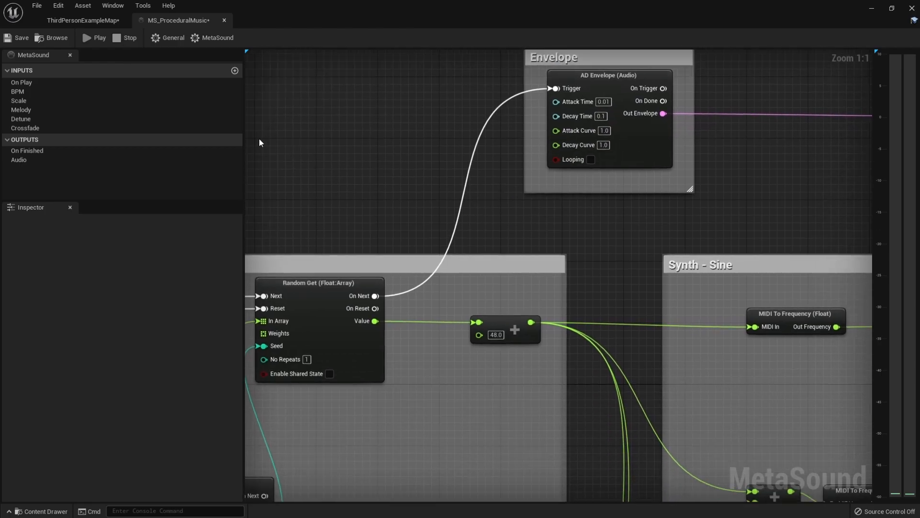
click(90, 37)
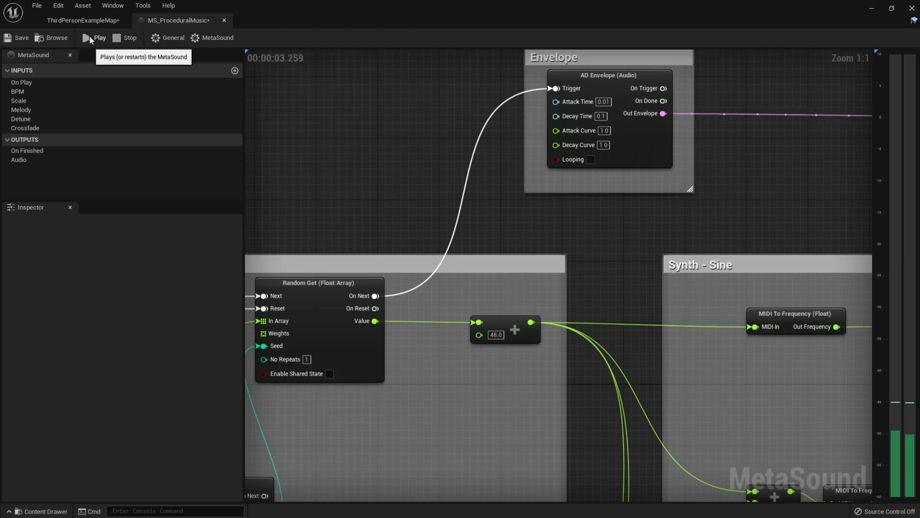
Set the AD Envelope node's Decay Time to 3, restart playback to hear the longer notes, and stop it
click(606, 119)
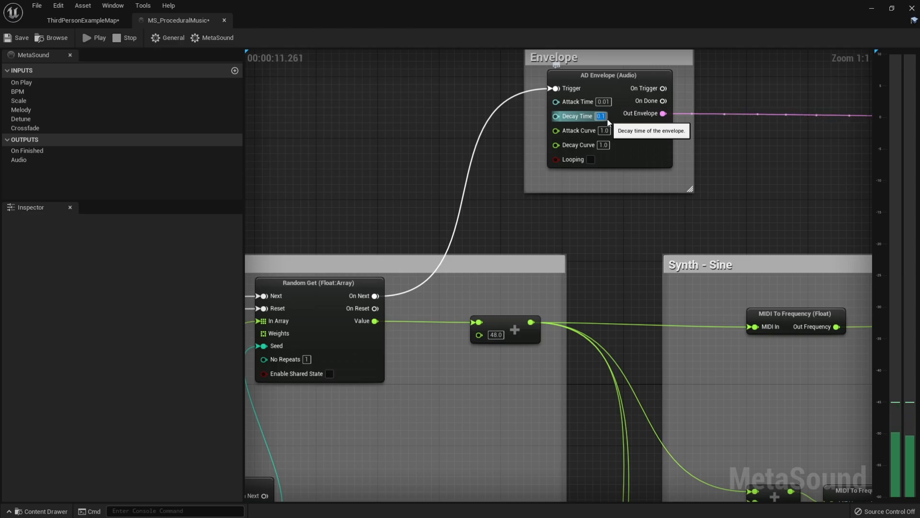
text(3)
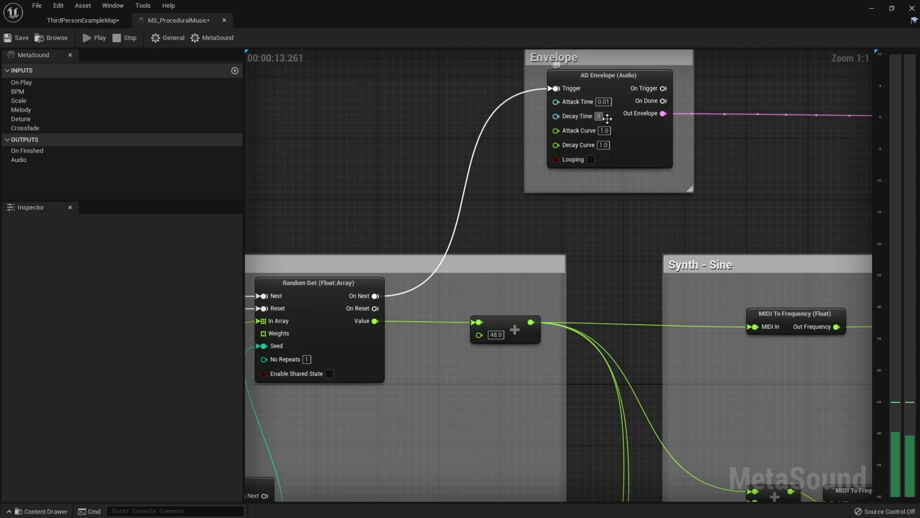
click(87, 42)
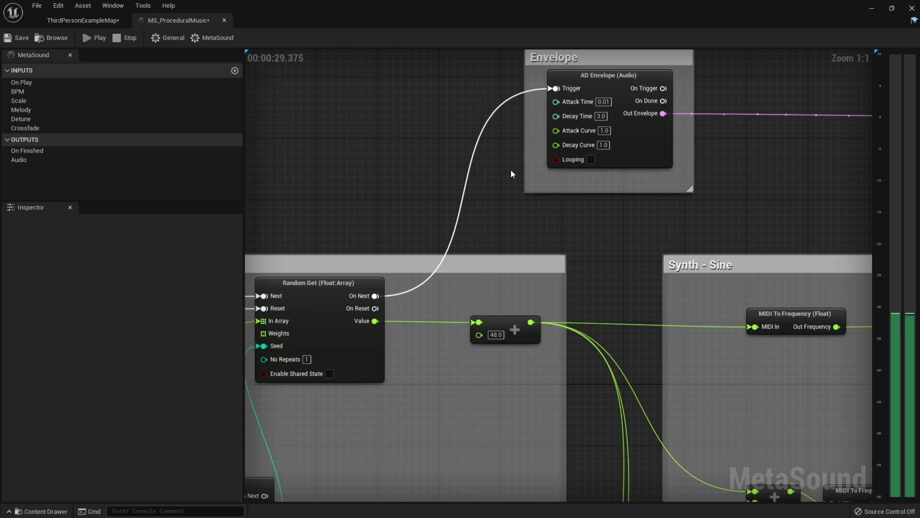
click(126, 37)
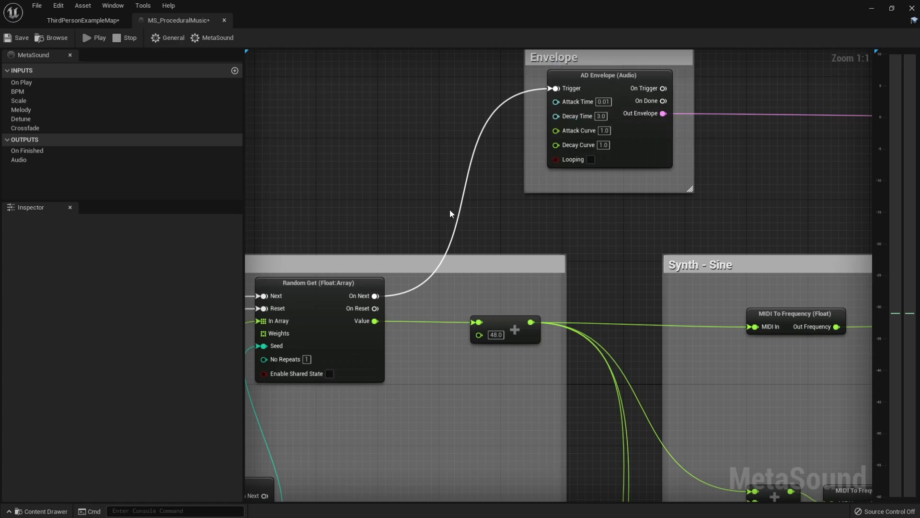
Save the MS_ProceduralMusic MetaSound and all other modified assets
scroll(516, 227, down, 8)
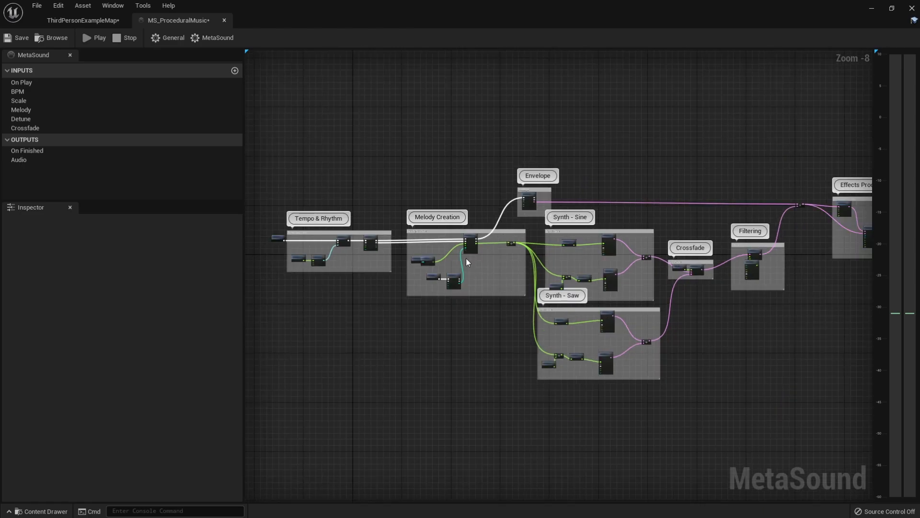
scroll(466, 258, down, 4)
right_drag(439, 277, 394, 236)
click(17, 38)
key(ctrl+shift+s)
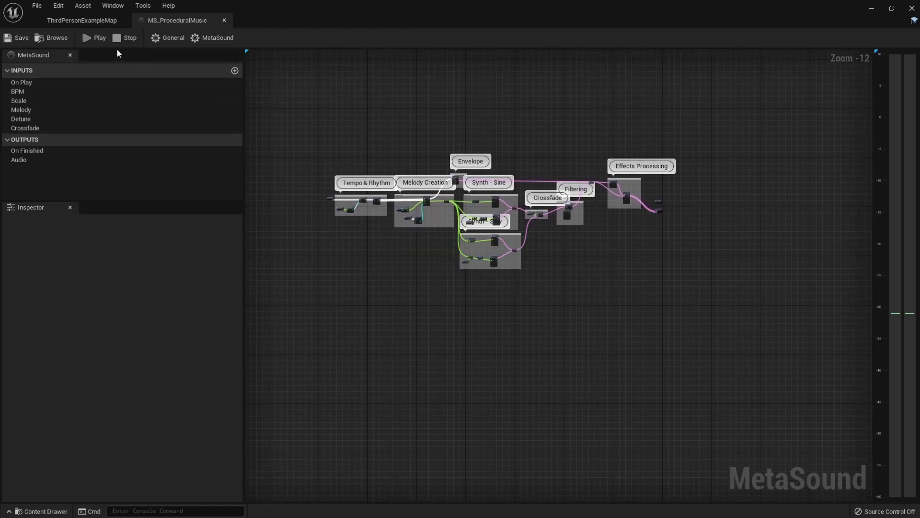
drag(315, 141, 642, 350)
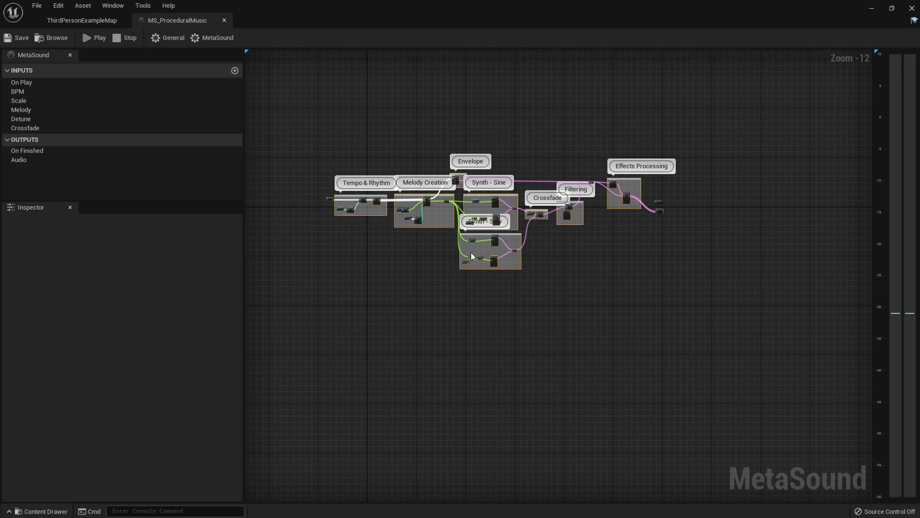
Switch to the ThirdPersonExampleMap level and open the BP_LevelMusic blueprint from the MetaSounds folder
click(64, 20)
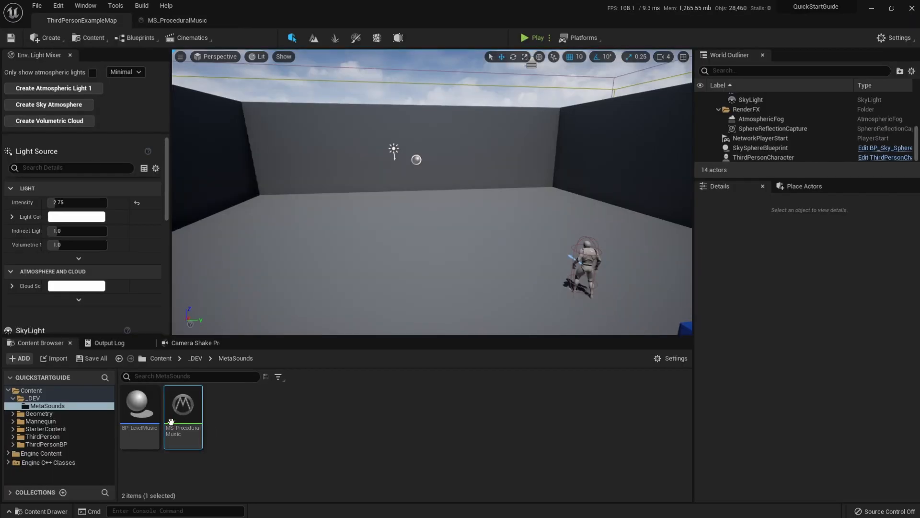
click(134, 414)
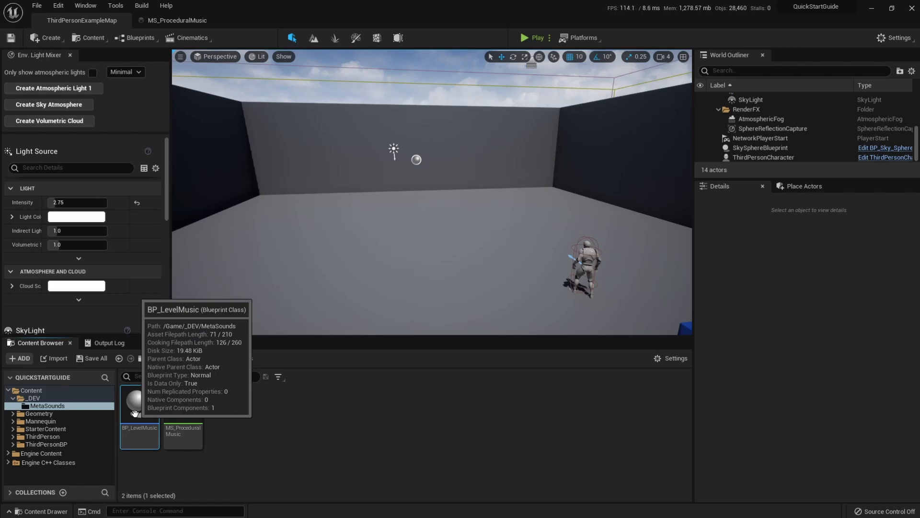
double_click(139, 405)
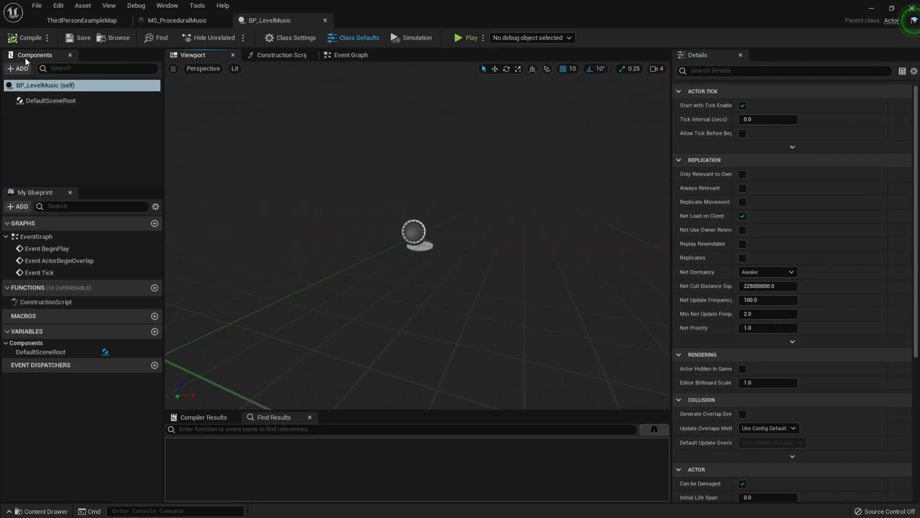
Add a Box Collision component to BP_LevelMusic, keeping the default name Box
click(17, 68)
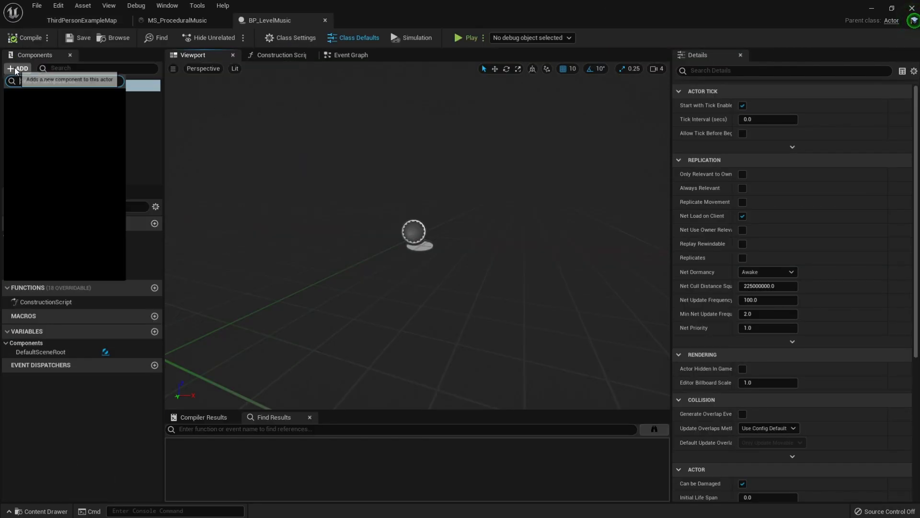
text(Box)
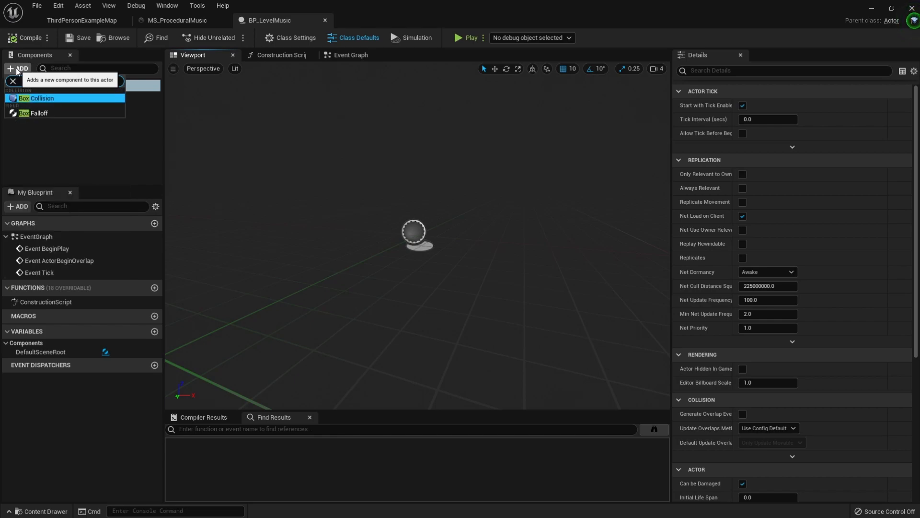
click(48, 98)
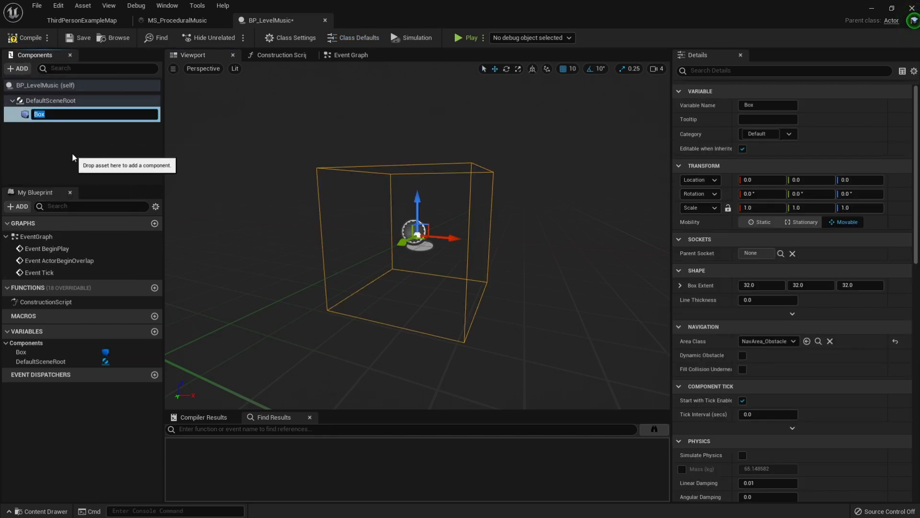
click(77, 166)
click(47, 114)
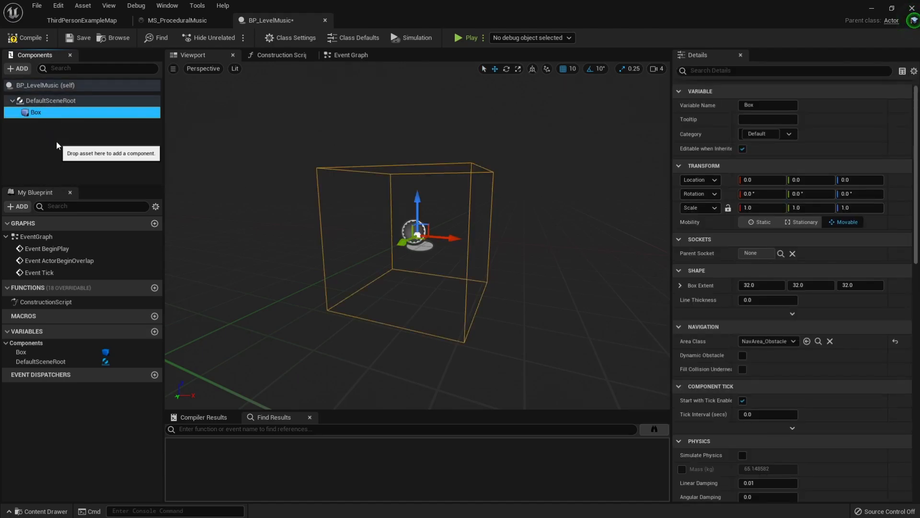
Set the Box component's X and Y scale to 5 and its Y location to 350
scroll(718, 327, down, 5)
scroll(718, 326, up, 5)
click(762, 207)
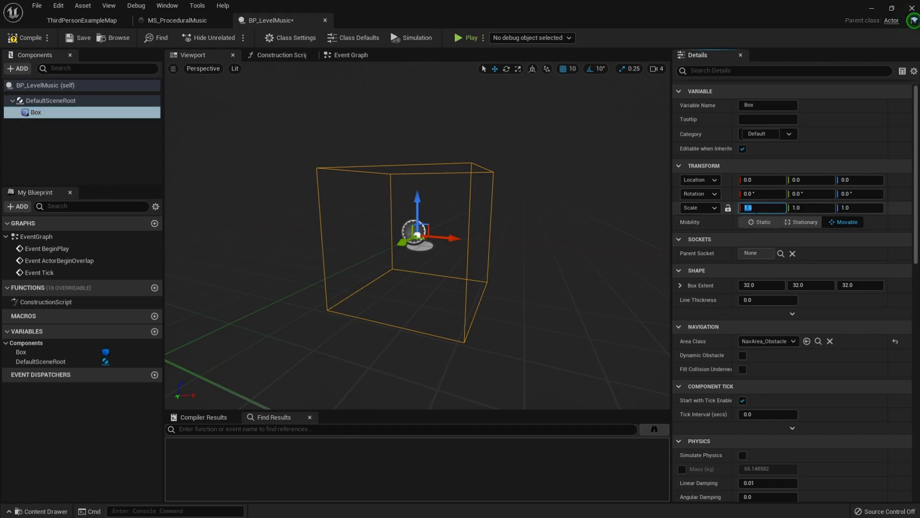
text(5)
key(Tab)
text(5)
key(Tab)
click(810, 180)
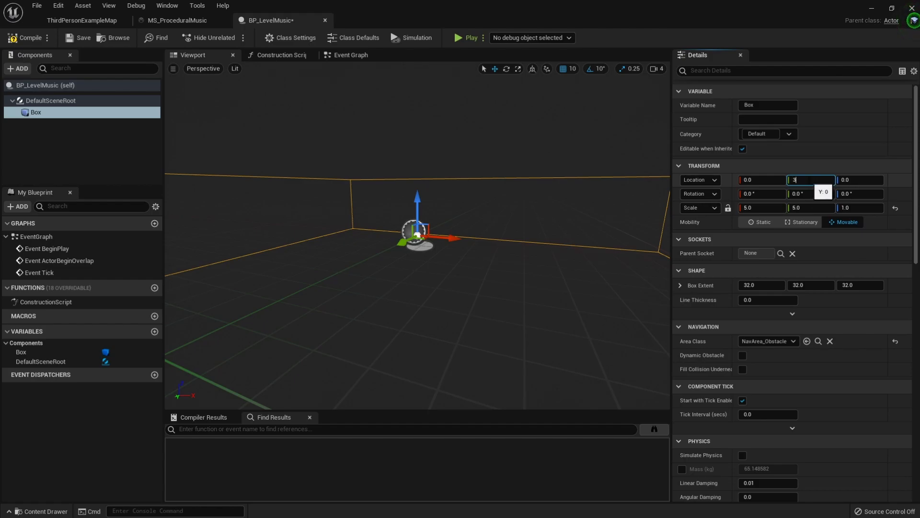
key(Return)
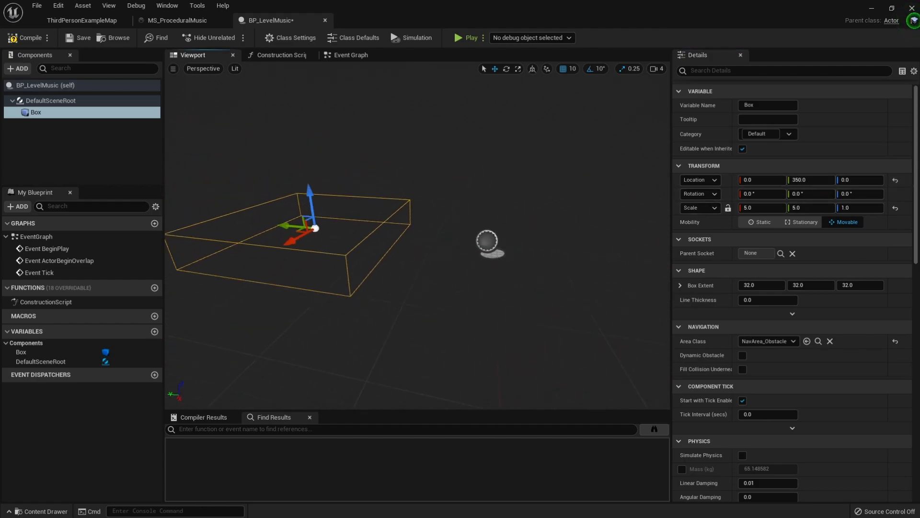
right_drag(464, 274, 509, 275)
right_drag(389, 261, 419, 270)
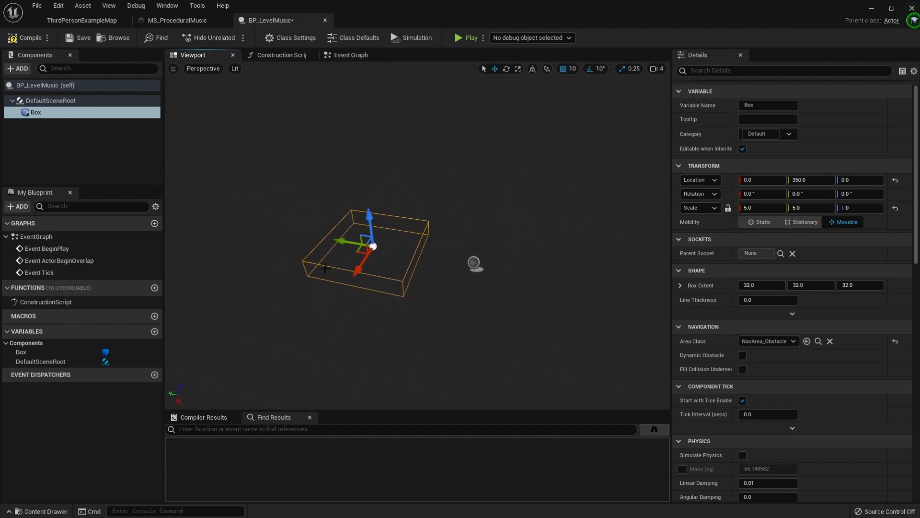
Add a Text Render component under Box and reset its location to the default
click(18, 68)
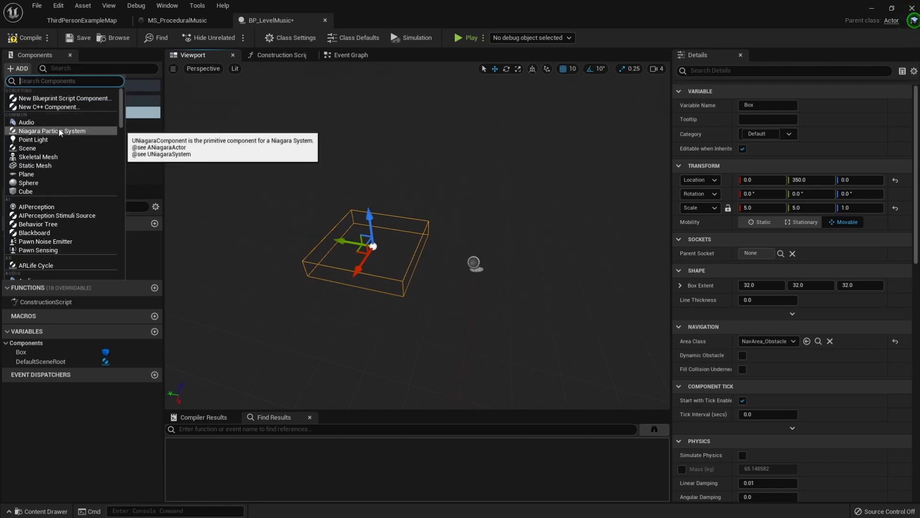
text(text)
click(51, 98)
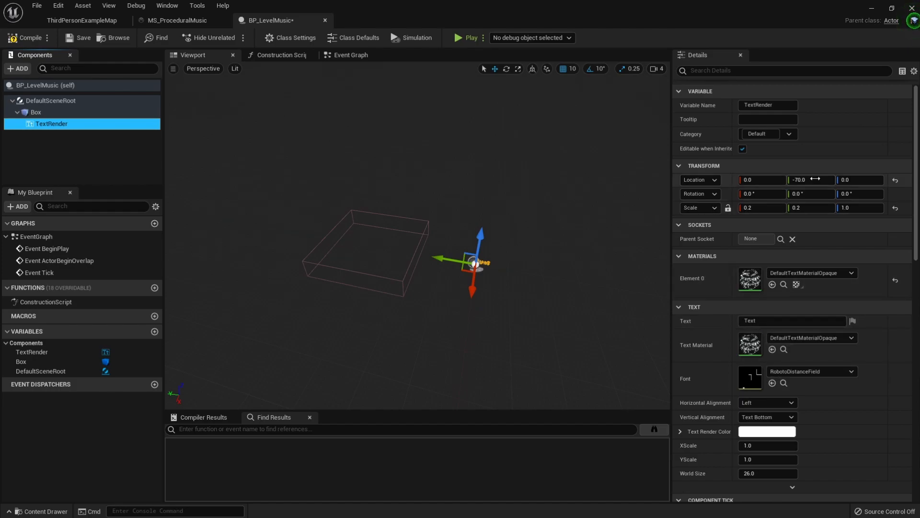
click(896, 180)
Set the Text Render component's text to BPM
click(767, 320)
text(BPM)
key(Return)
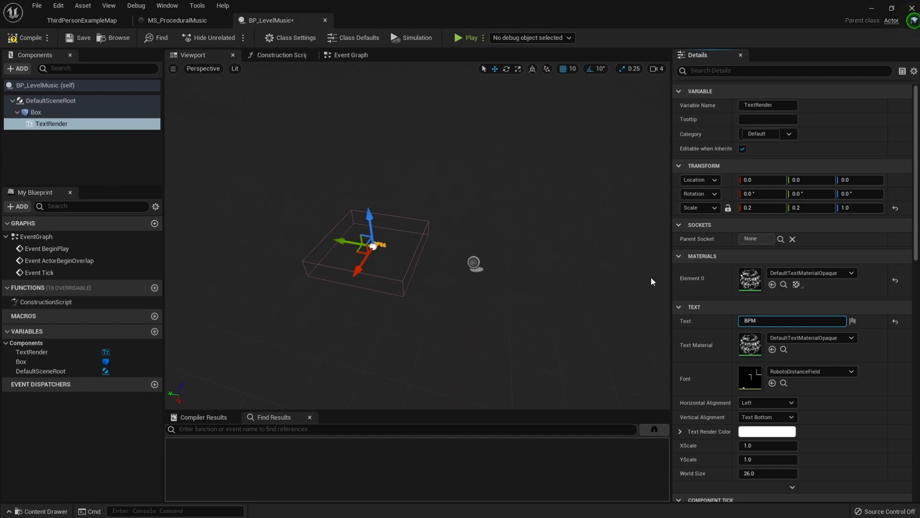
right_drag(420, 330, 437, 339)
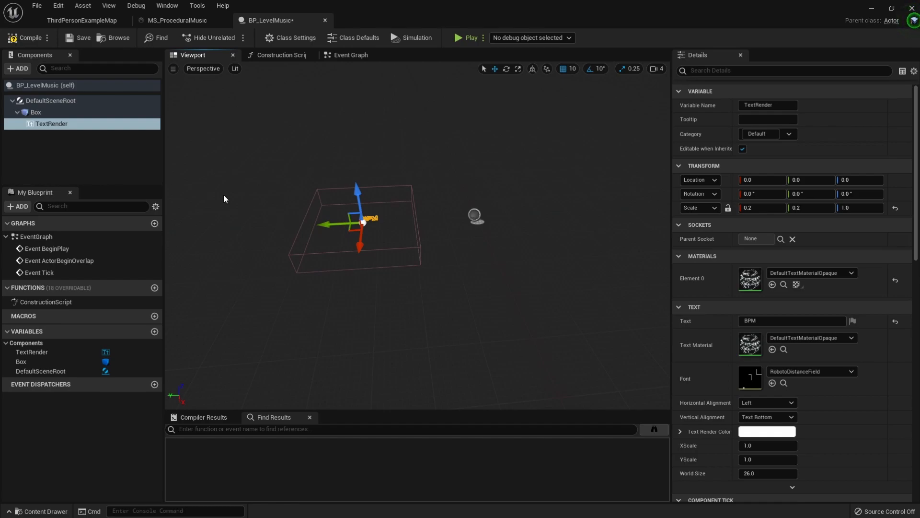
Duplicate the Box and its Text Render component, and attach the duplicated text to the duplicated box
click(30, 114)
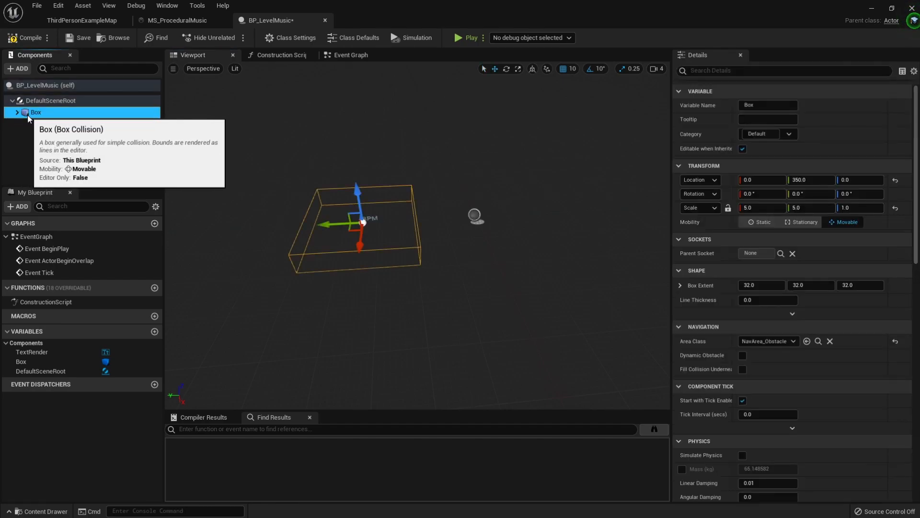
key(ctrl+d)
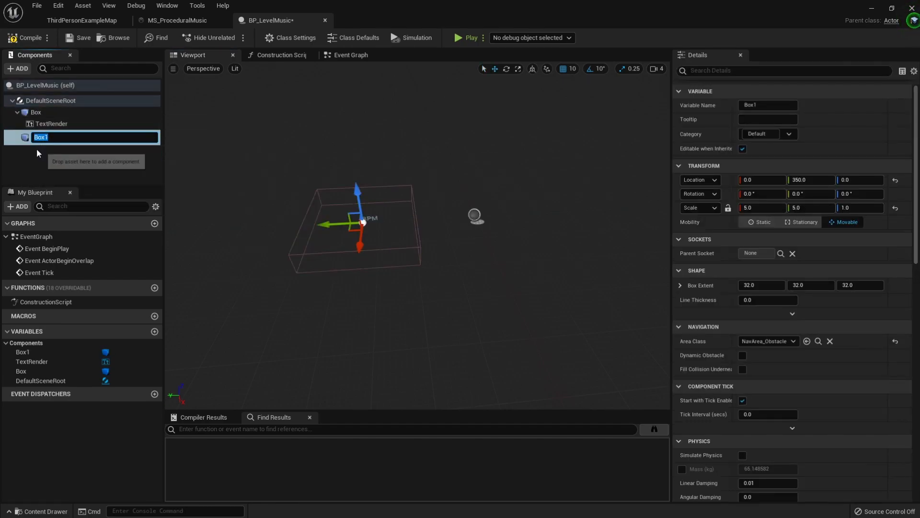
click(54, 124)
key(ctrl+d)
key(Return)
drag(56, 137, 55, 148)
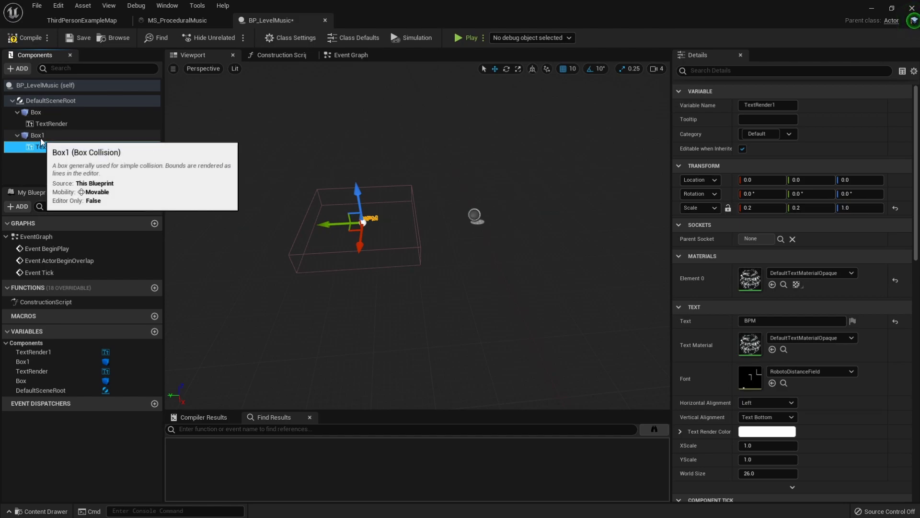
Set the duplicated box's Y location to 0
click(41, 138)
click(805, 180)
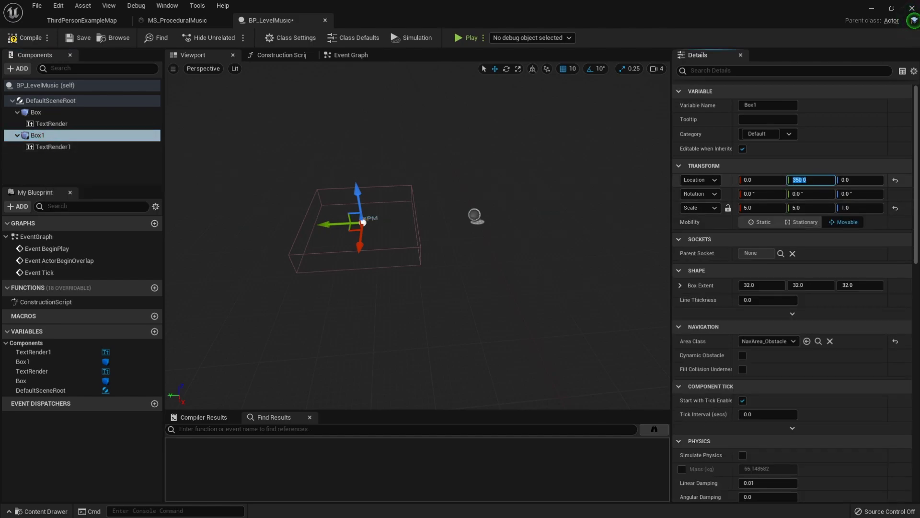
text(0)
key(Return)
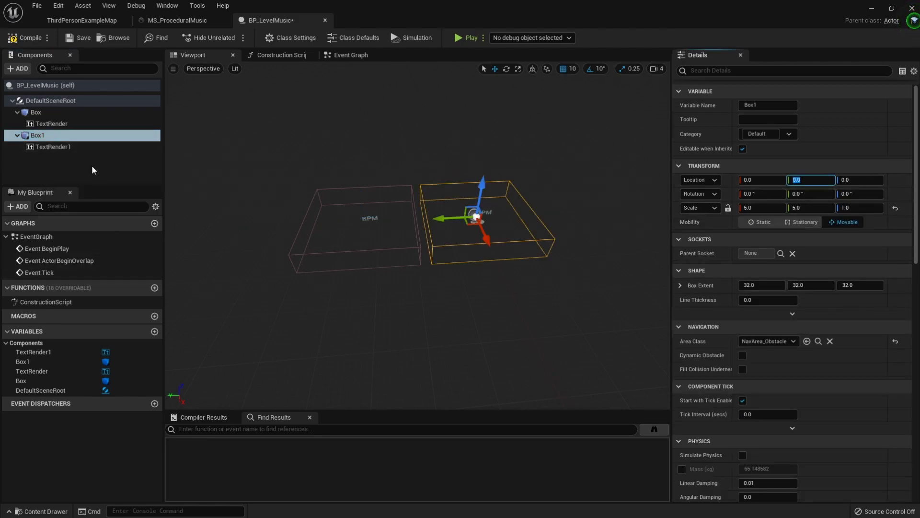
Set the text of TextRender1 under the duplicated box to Melody
click(72, 147)
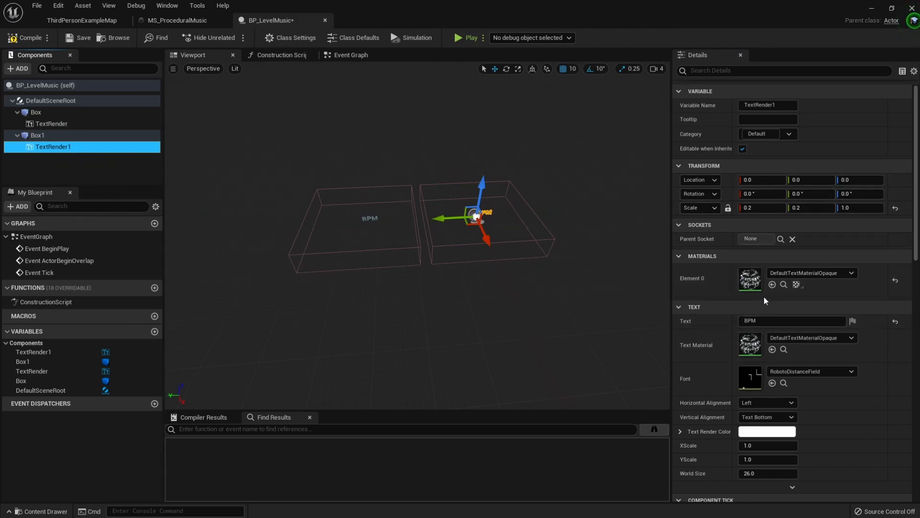
click(767, 320)
text(Melody)
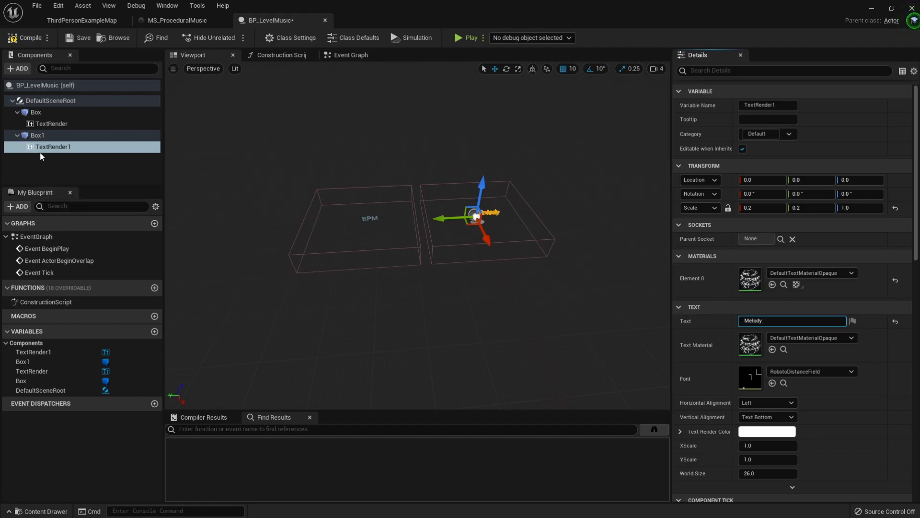
Duplicate Box1 and its TextRender1 component, and attach the duplicated text to the new box
click(16, 136)
key(ctrl+d)
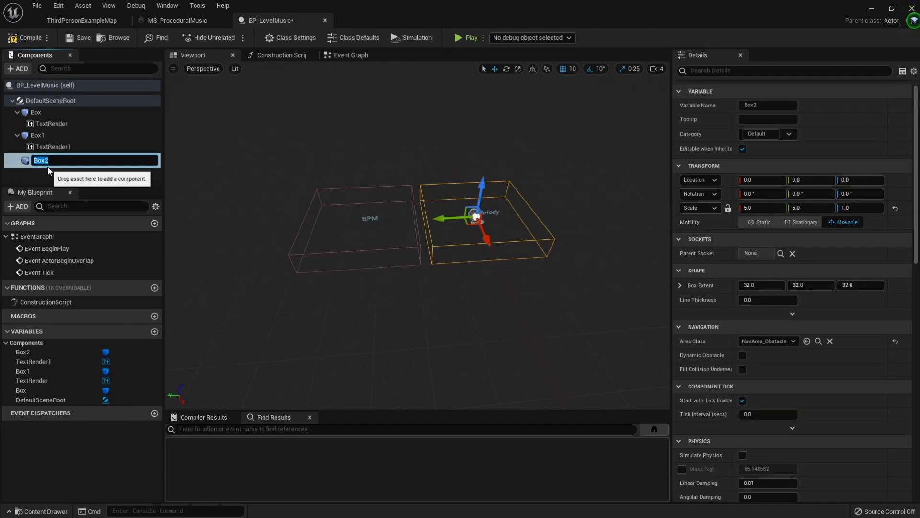
click(45, 171)
click(44, 161)
click(52, 147)
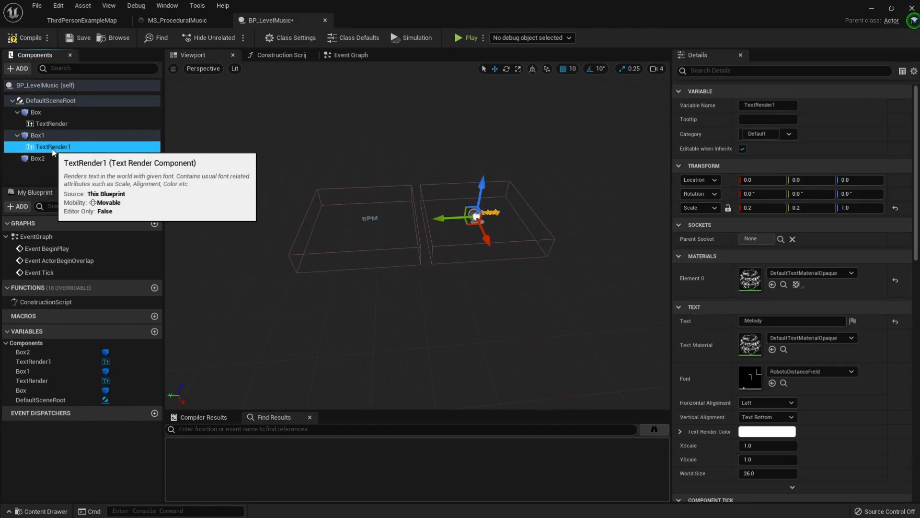
key(ctrl+d)
click(38, 173)
drag(53, 160, 54, 176)
Set Box2's Y location to -350
click(39, 159)
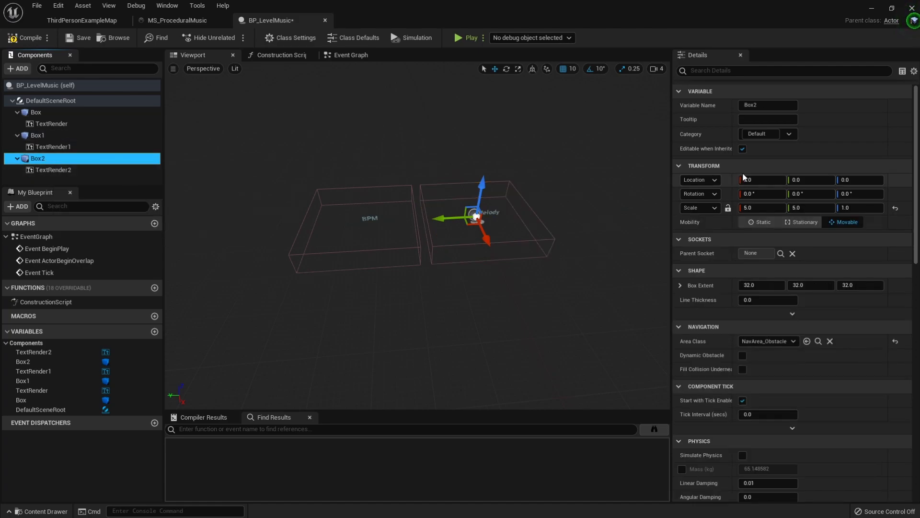
click(809, 180)
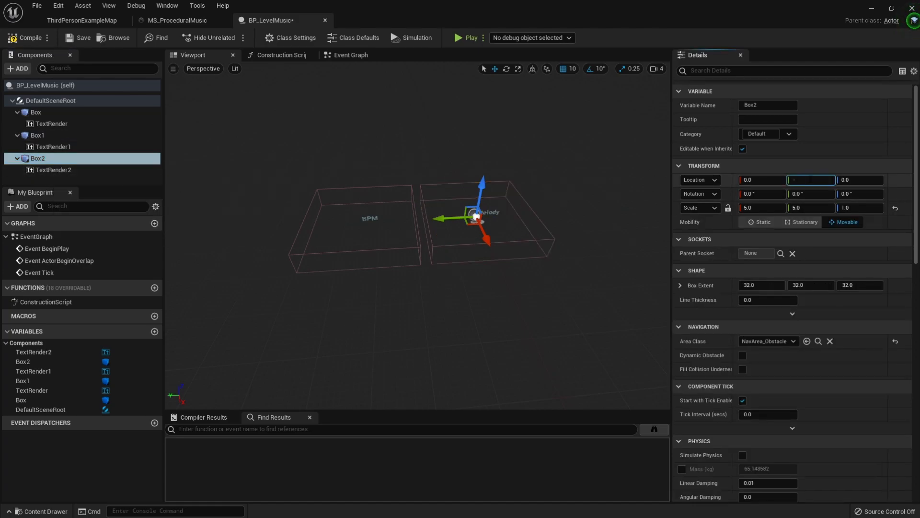
text(-350)
key(Return)
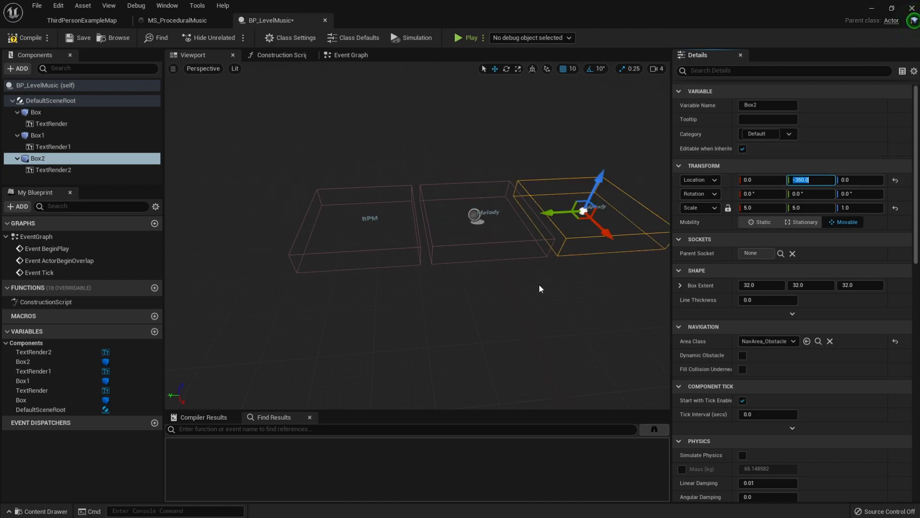
Set the text of Box2's Text Render component to Crossfade
scroll(540, 287, down, 5)
click(56, 170)
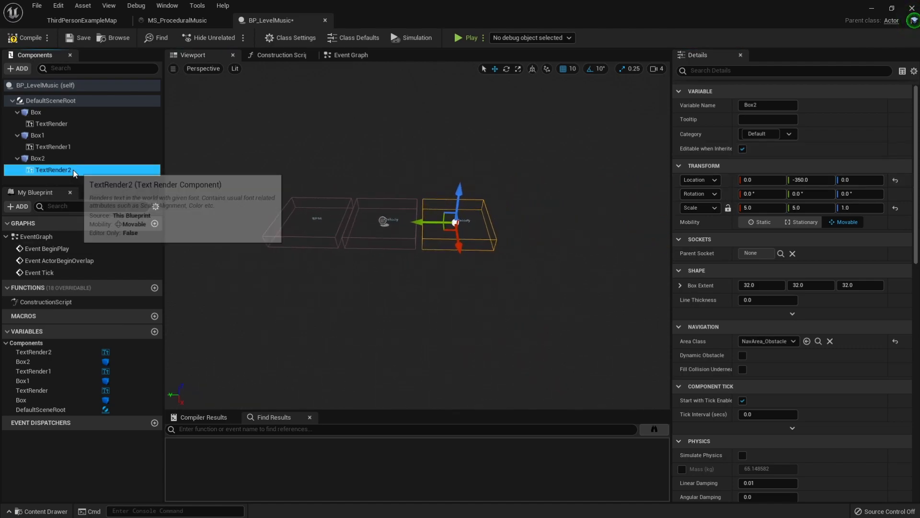
click(767, 320)
text(Crossf)
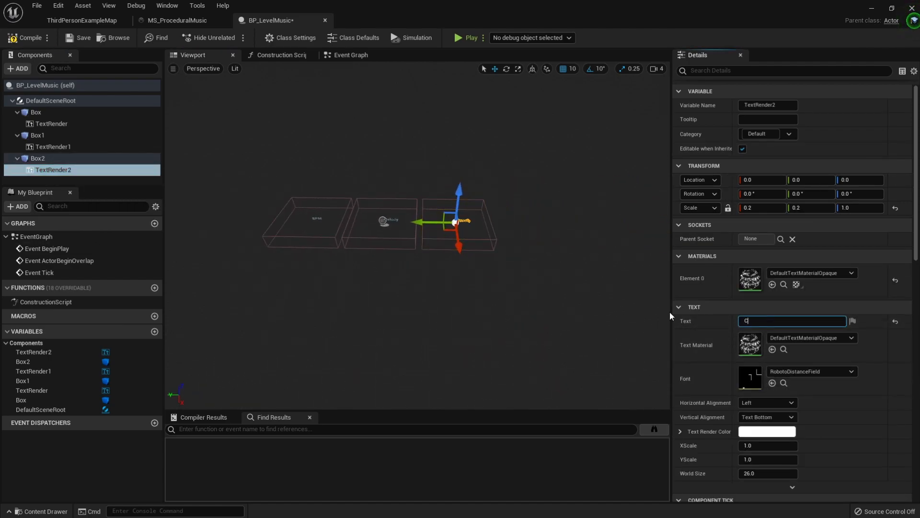
text(ade)
Place BP_LevelMusic in the ThirdPersonExampleMap level and rotate it about 180° around the vertical axis
click(77, 20)
drag(141, 412, 413, 197)
key(e)
drag(438, 240, 481, 283)
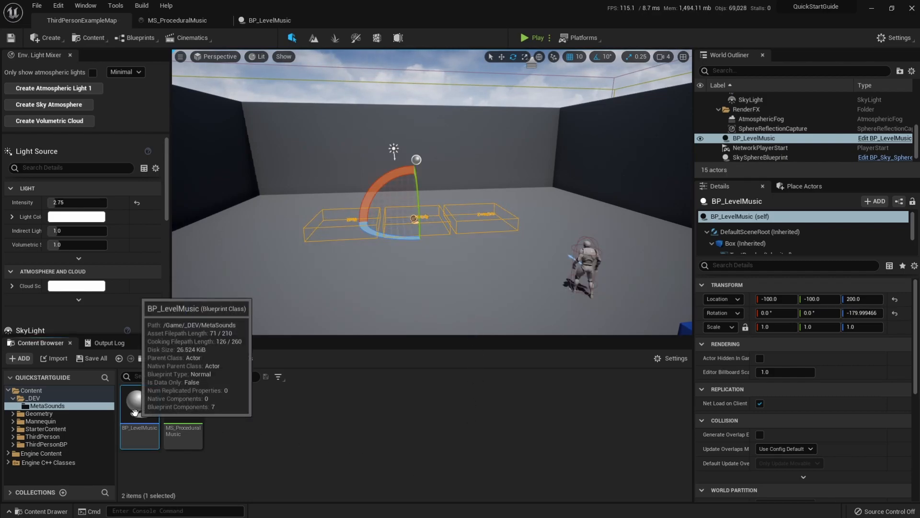
Reopen the BP_LevelMusic blueprint and set its Save on Compile option to On Success Only
double_click(140, 413)
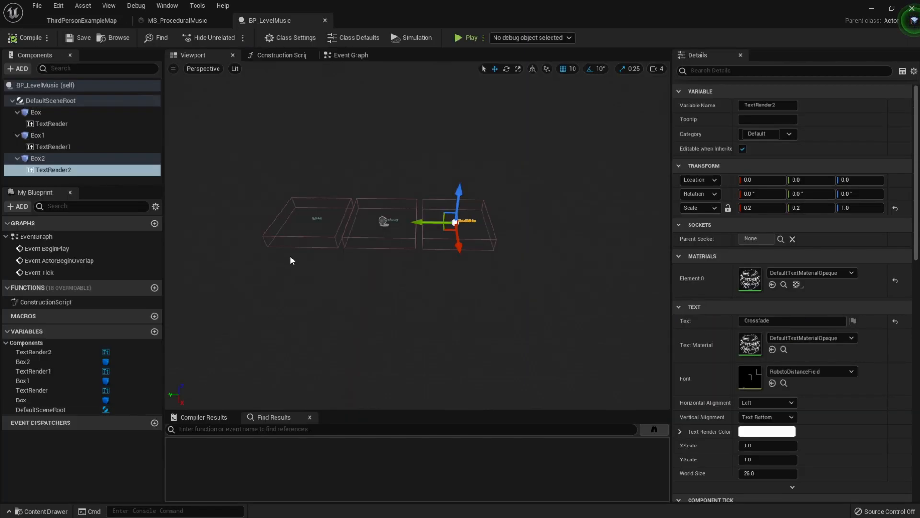
click(47, 37)
mouse_move(115, 54)
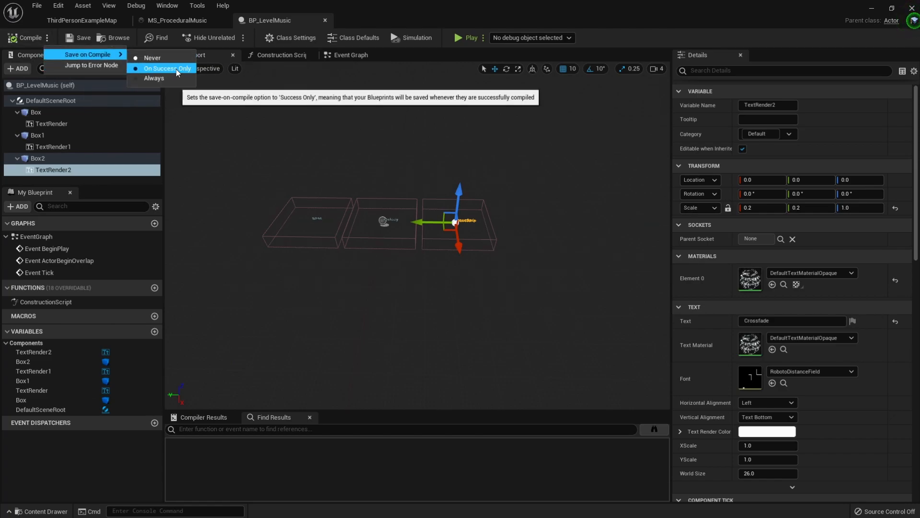
click(176, 69)
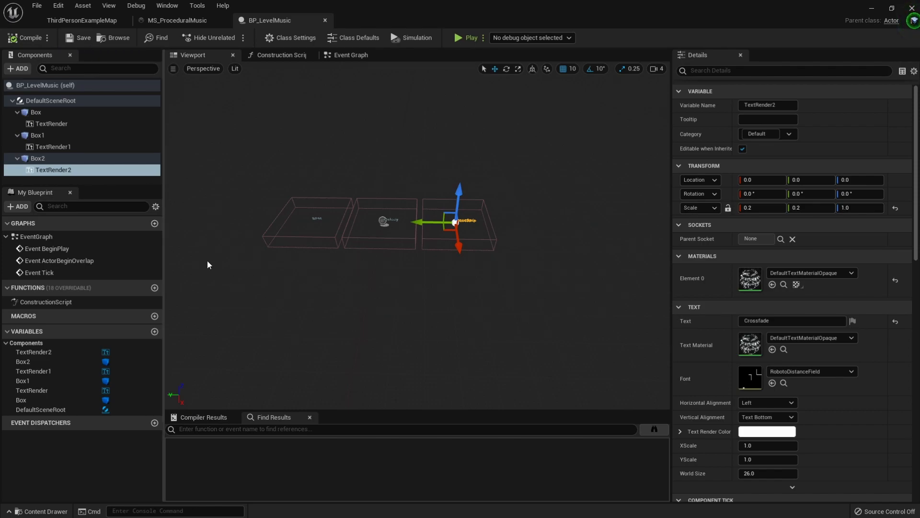
Add an Audio component to the root of BP_LevelMusic
click(52, 99)
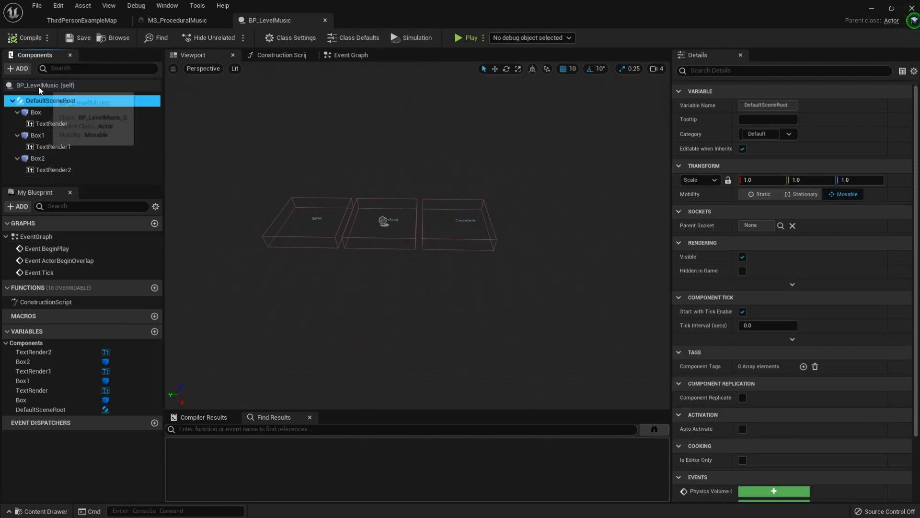
click(40, 86)
click(20, 69)
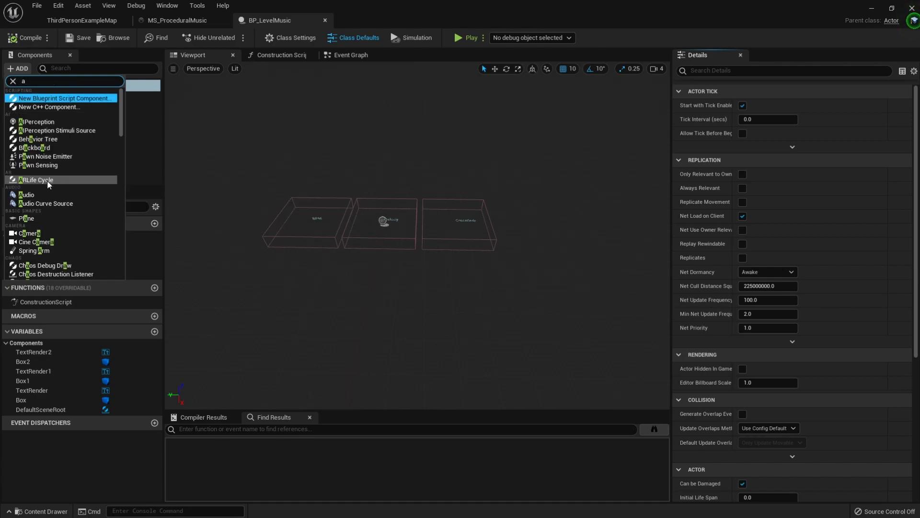
text(audio)
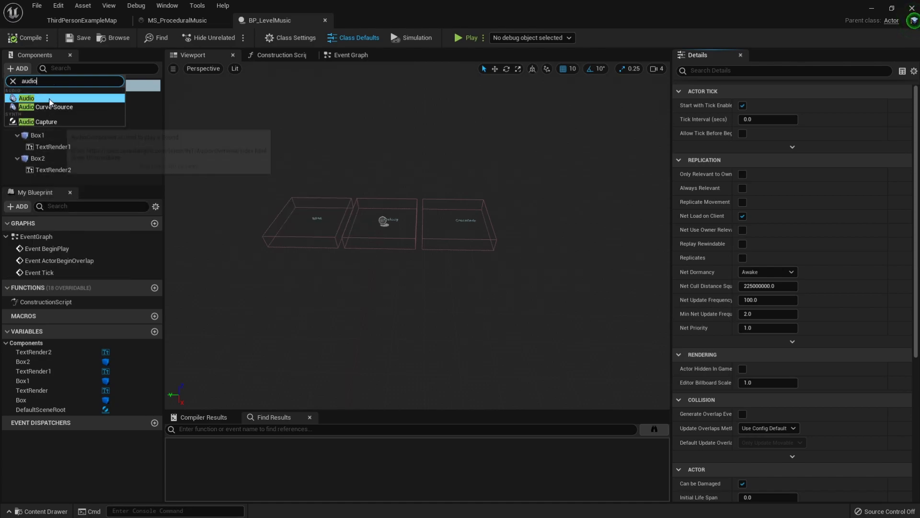
click(29, 98)
key(Return)
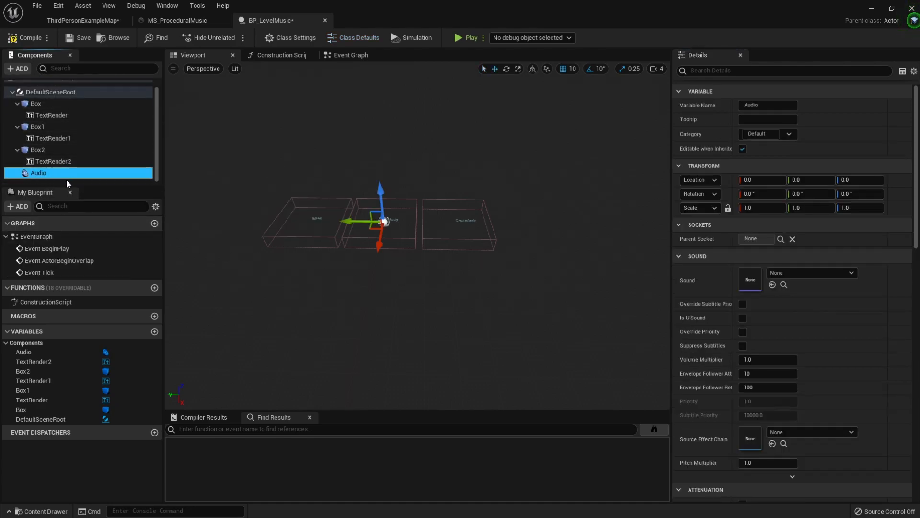
Assign MS_ProceduralMusic as the Audio component's sound and compile the blueprint
click(789, 273)
text(ms)
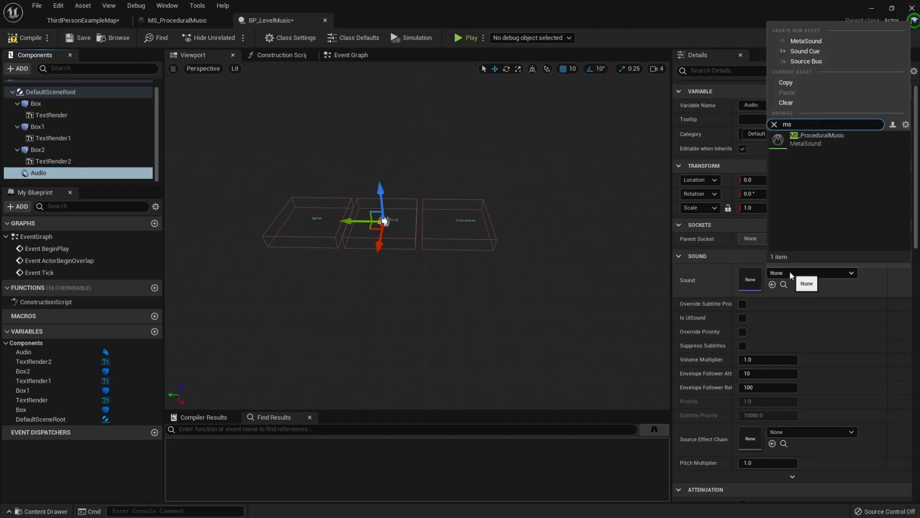
click(819, 137)
click(15, 42)
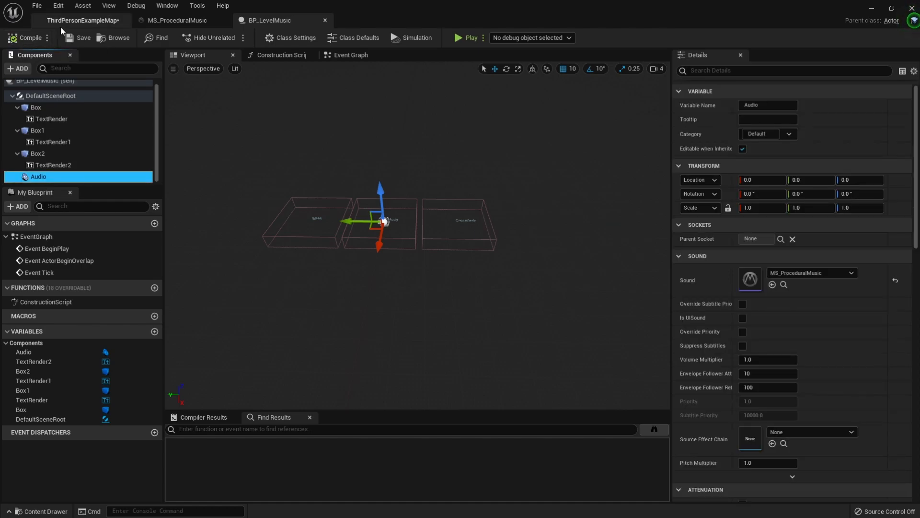
Play-test ThirdPersonExampleMap, walk the character near the labelled boxes, and stop the session
click(61, 24)
click(529, 37)
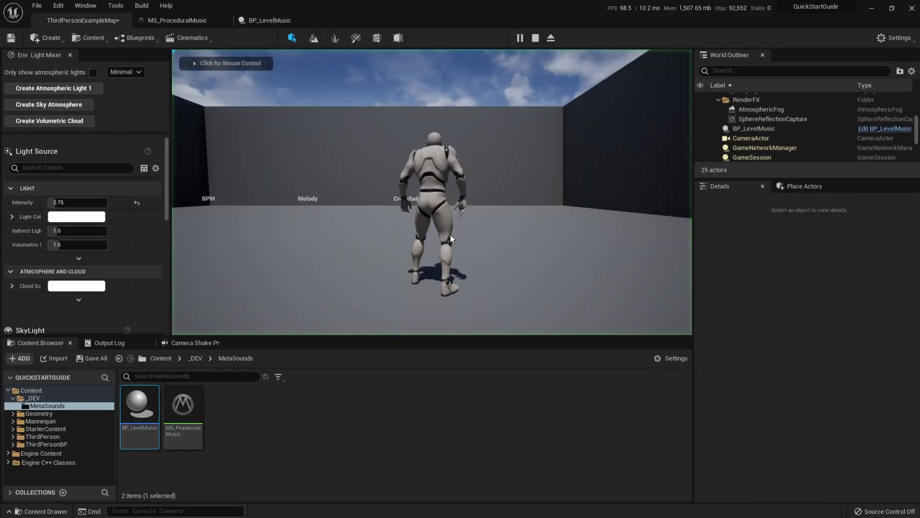
key(w)
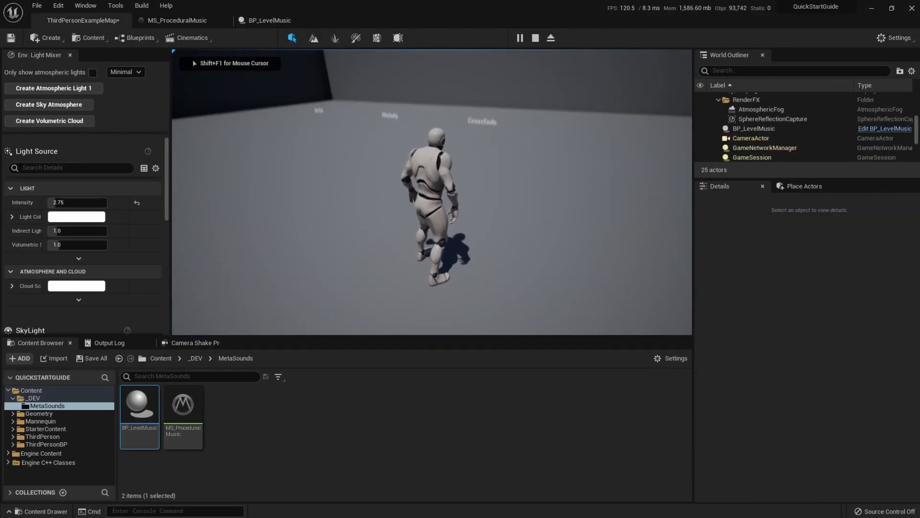
key(w)
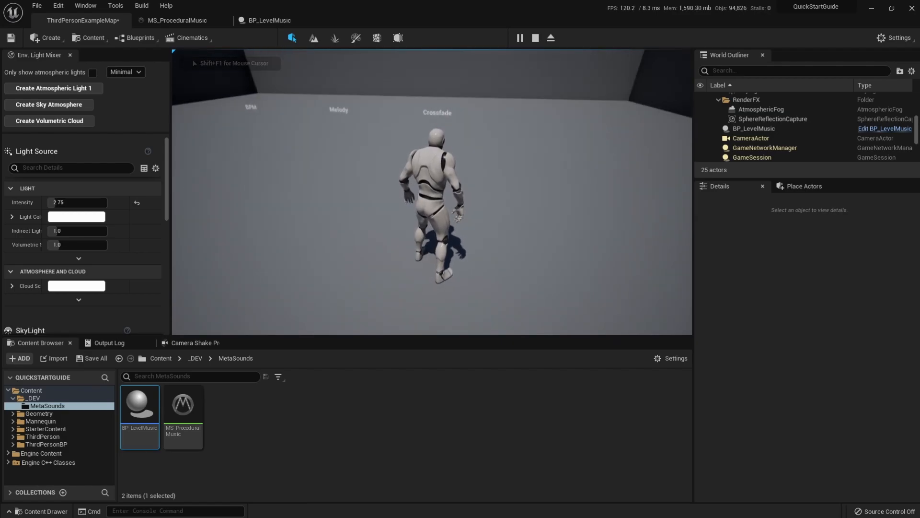
key(Escape)
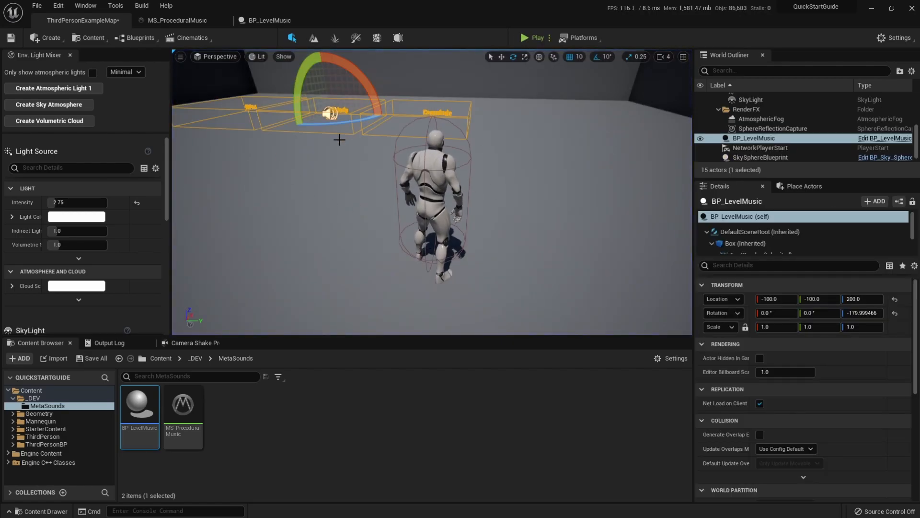
Examine the On Play input and the Tempo & Rhythm section in MS_ProceduralMusic, undoing the accidental node move
click(251, 23)
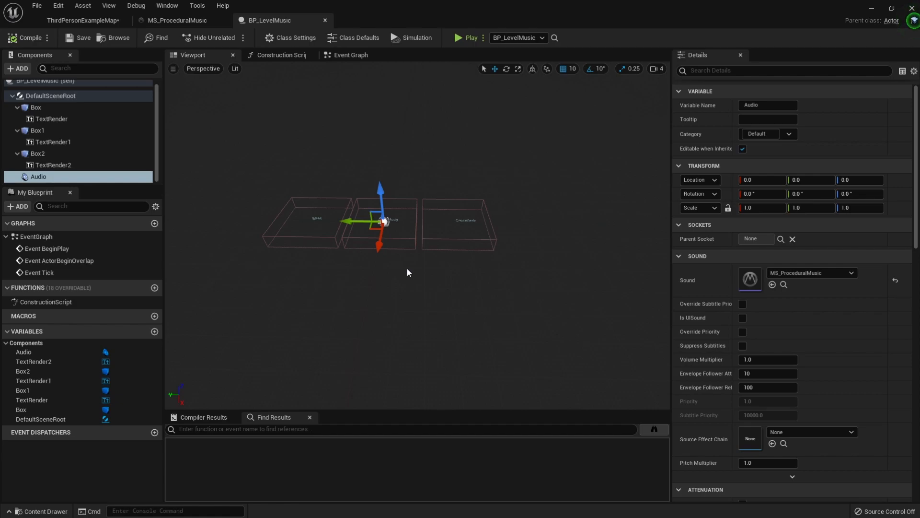
click(178, 20)
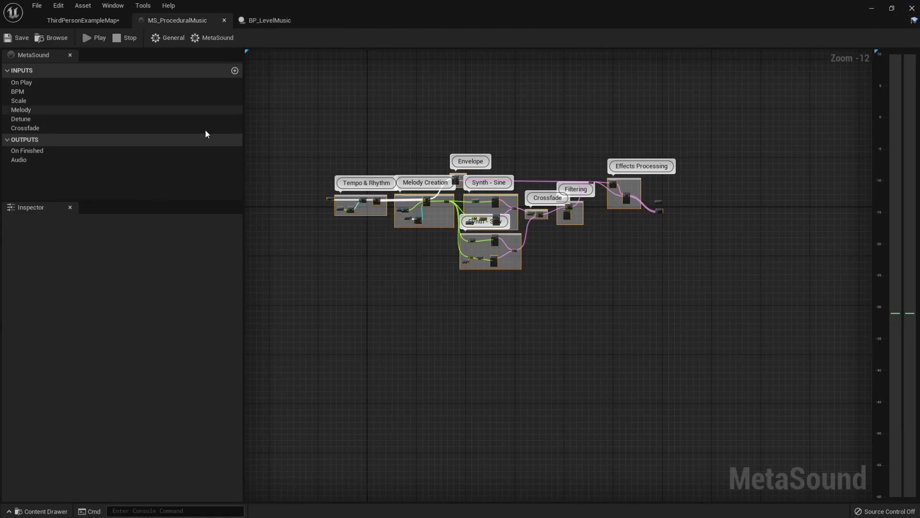
right_drag(312, 250, 504, 277)
scroll(538, 226, up, 6)
scroll(538, 226, up, 6)
right_drag(555, 304, 499, 288)
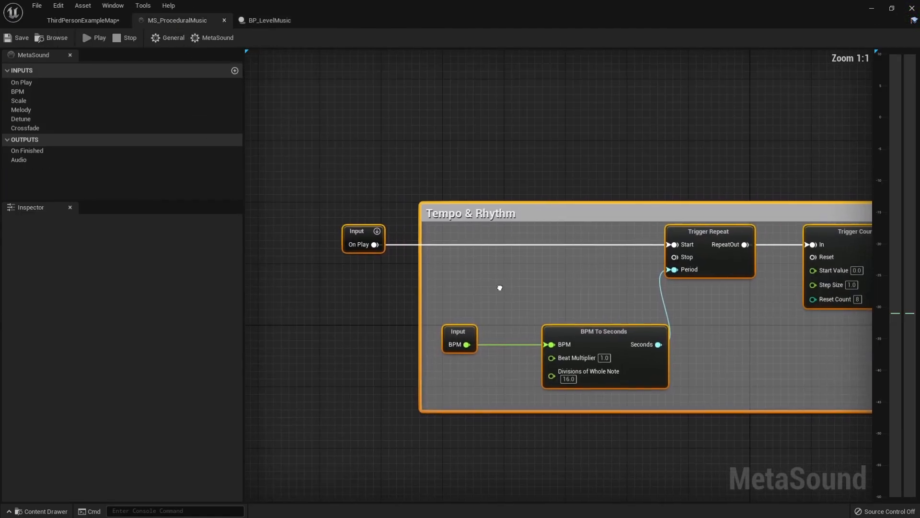
right_drag(368, 246, 342, 195)
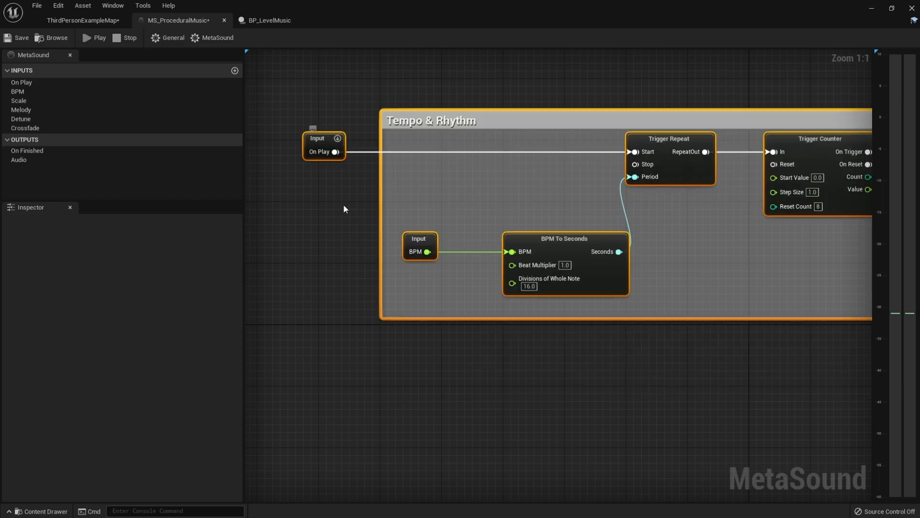
key(ctrl+z)
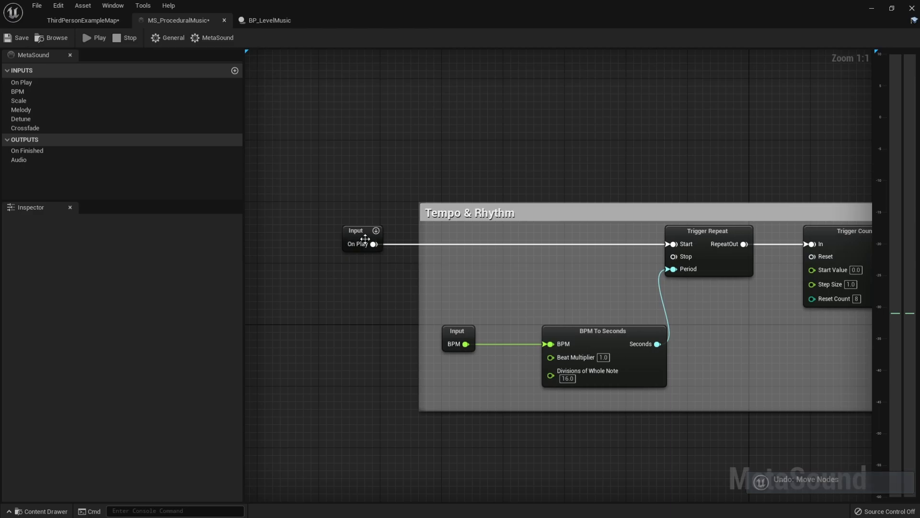
Move the On Play input node inside the Tempo & Rhythm comment and save the MetaSound
drag(365, 240, 342, 140)
drag(677, 245, 359, 238)
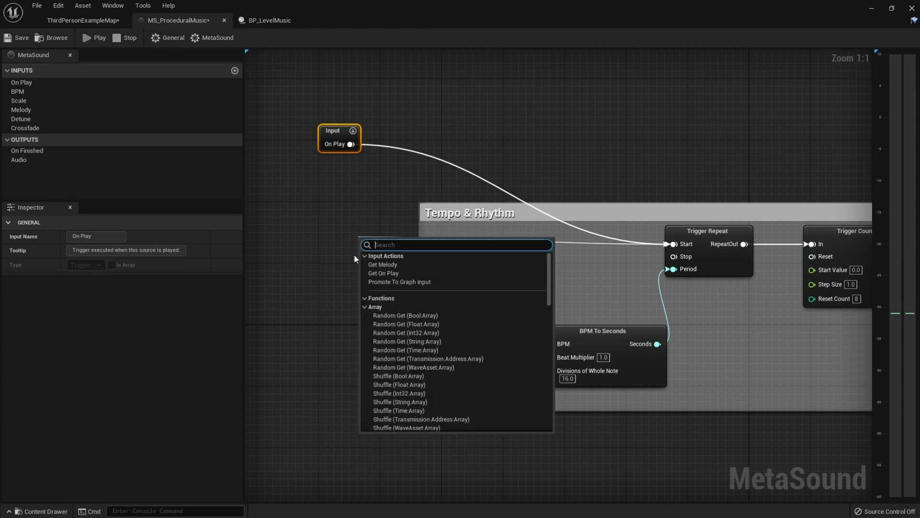
click(390, 283)
drag(336, 136, 452, 242)
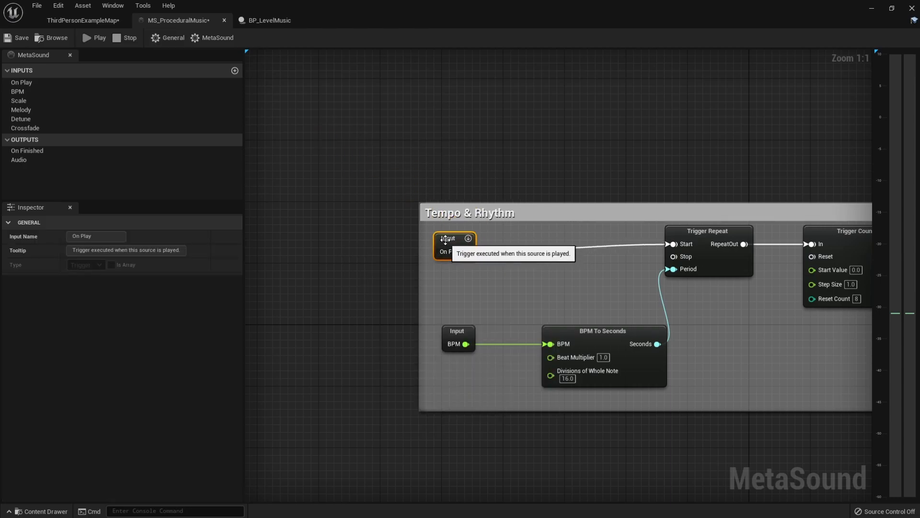
click(18, 39)
Turn off Hidden in Game for Box, Box1 and Box2 in BP_LevelMusic and compile the blueprint
click(262, 19)
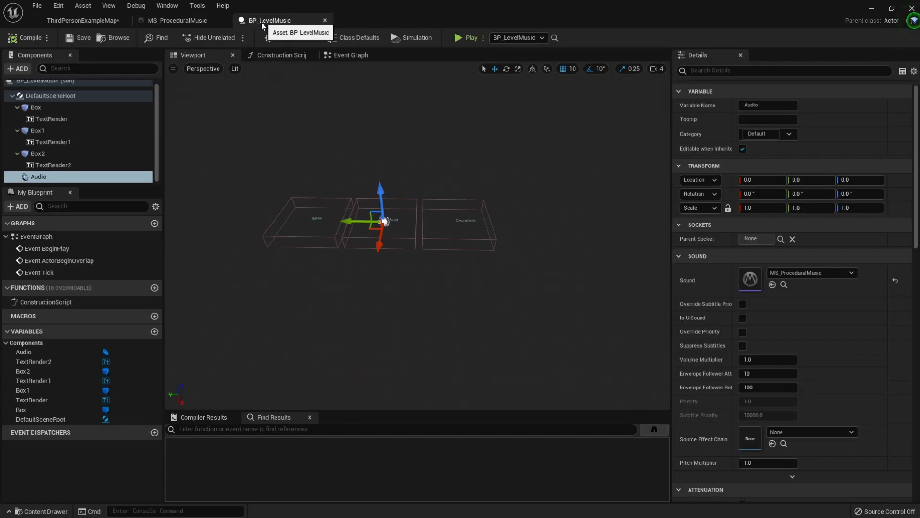
click(48, 107)
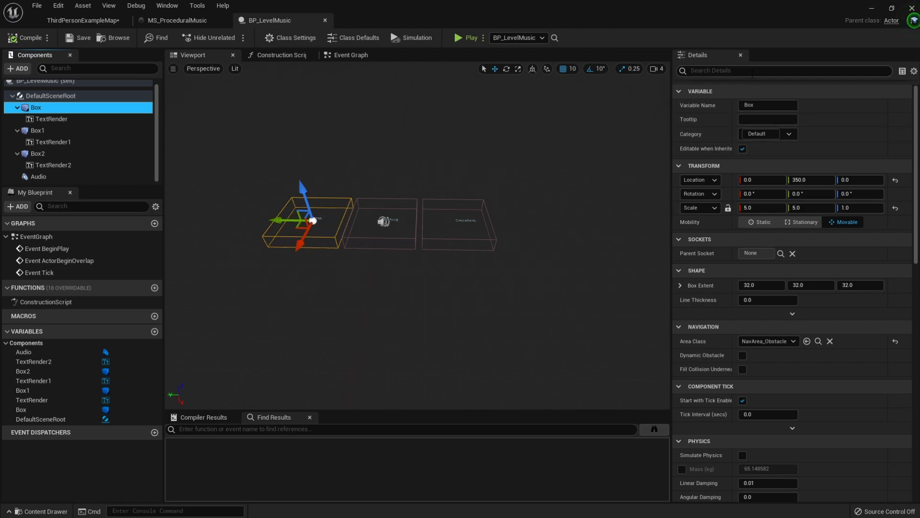
click(752, 70)
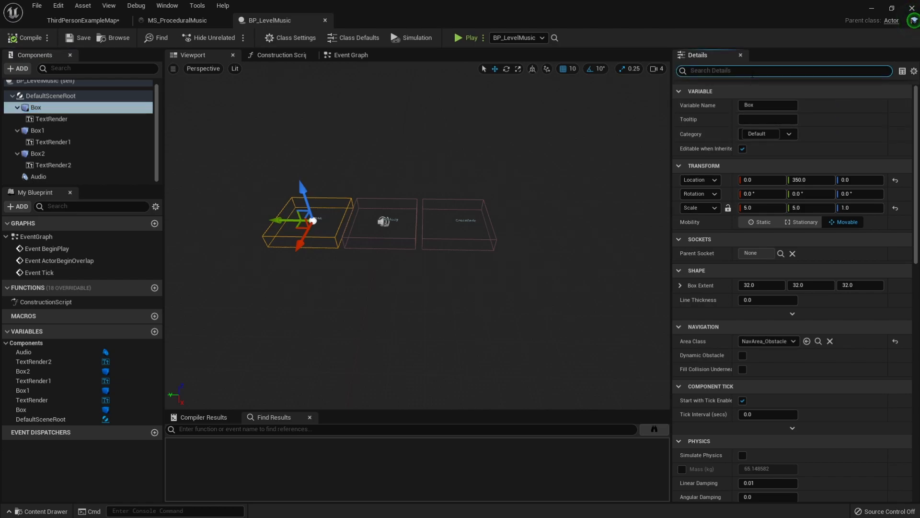
ctrl+click(96, 131)
ctrl+click(45, 154)
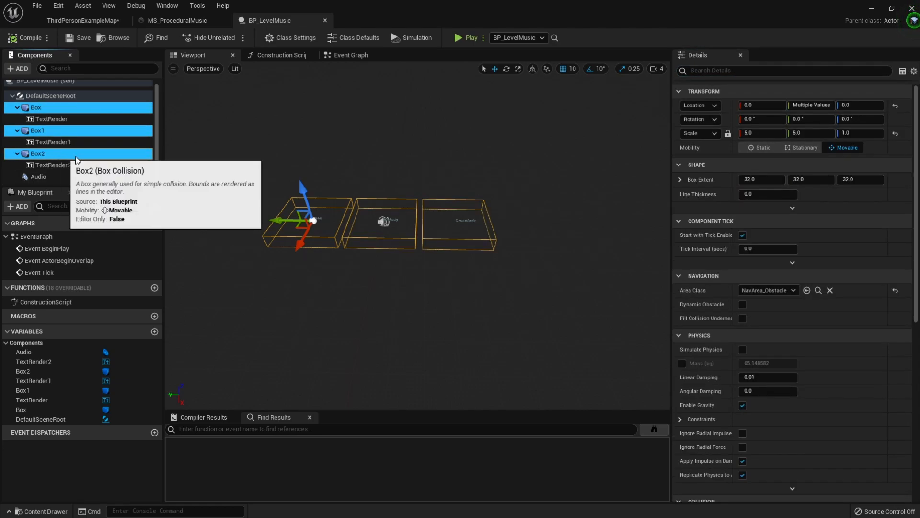
click(752, 71)
text(hidd)
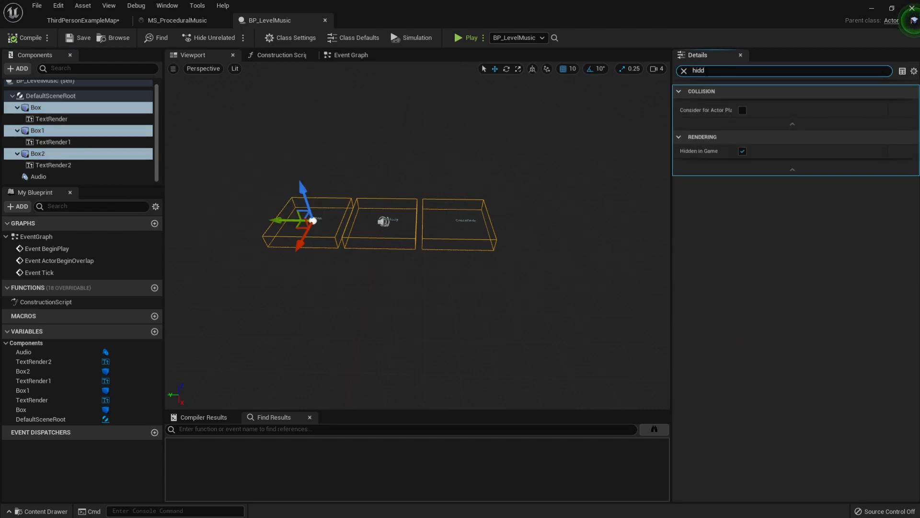
click(743, 151)
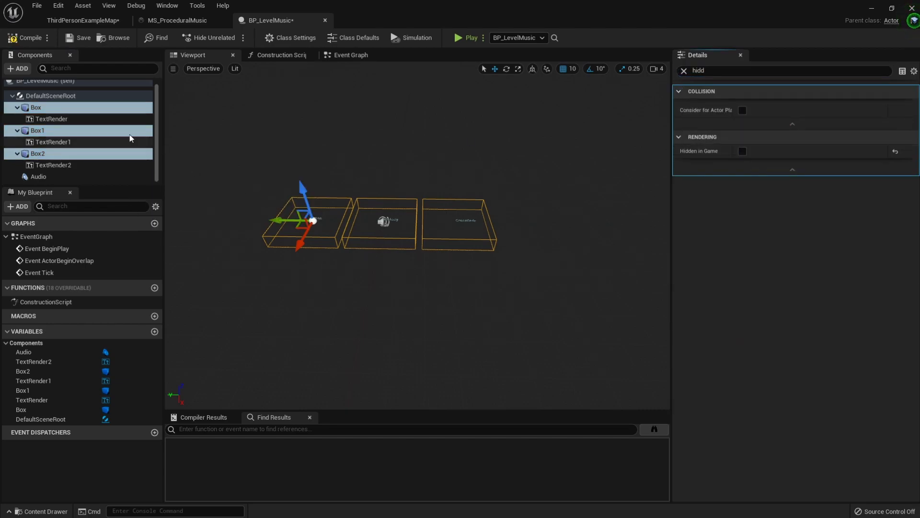
click(23, 38)
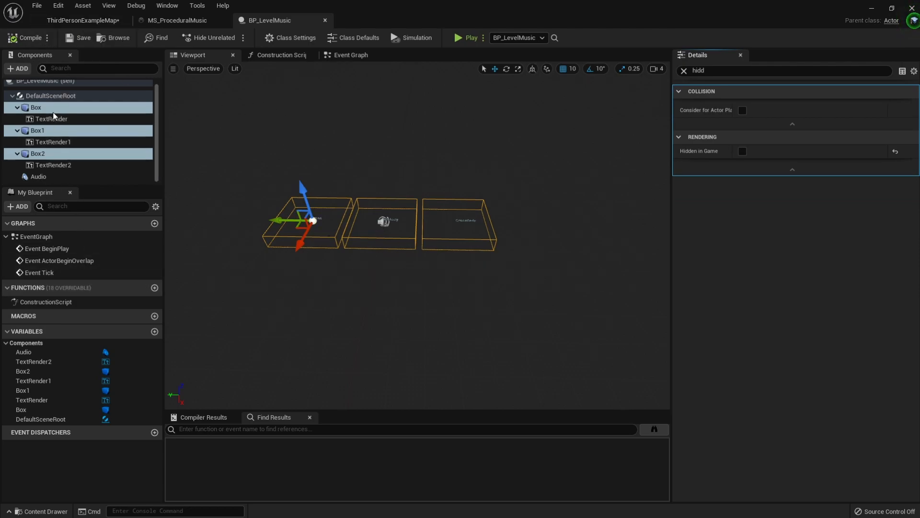
Add On Component Begin Overlap and On Component End Overlap events for the Box component to the Event Graph
click(350, 55)
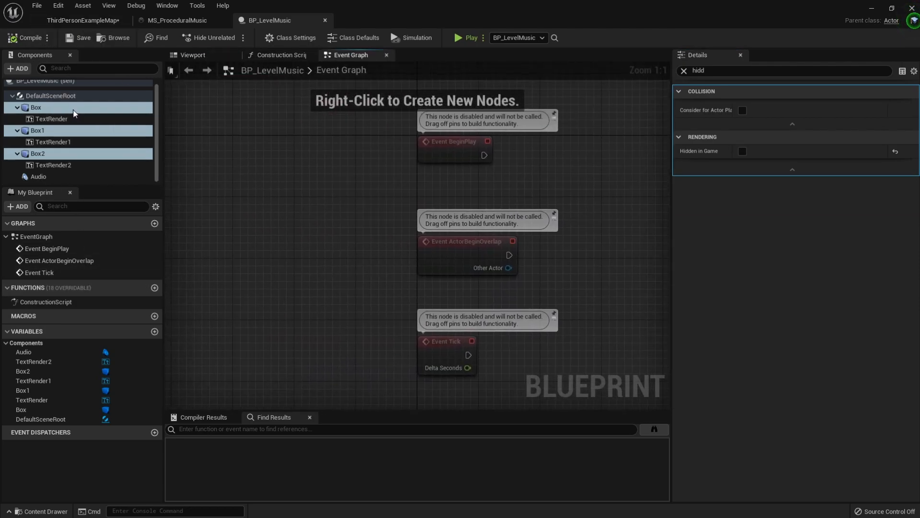
scroll(431, 366, down, 2)
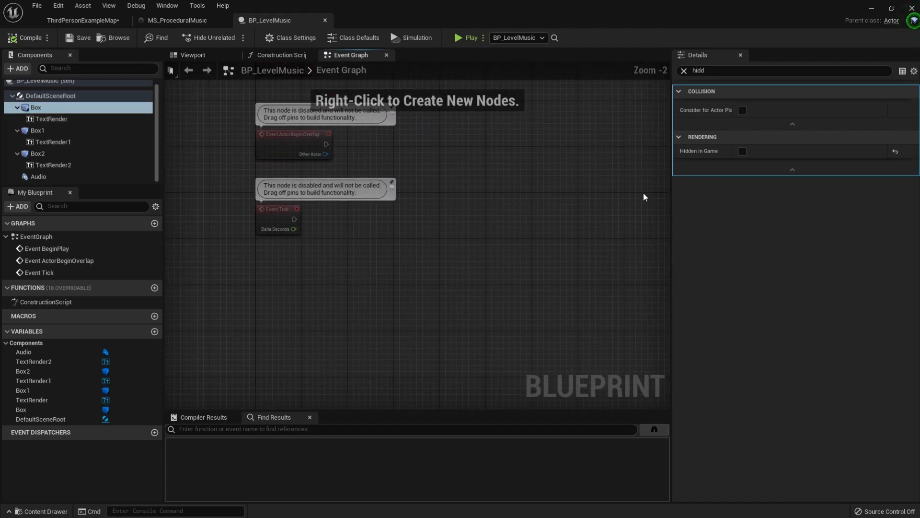
click(684, 72)
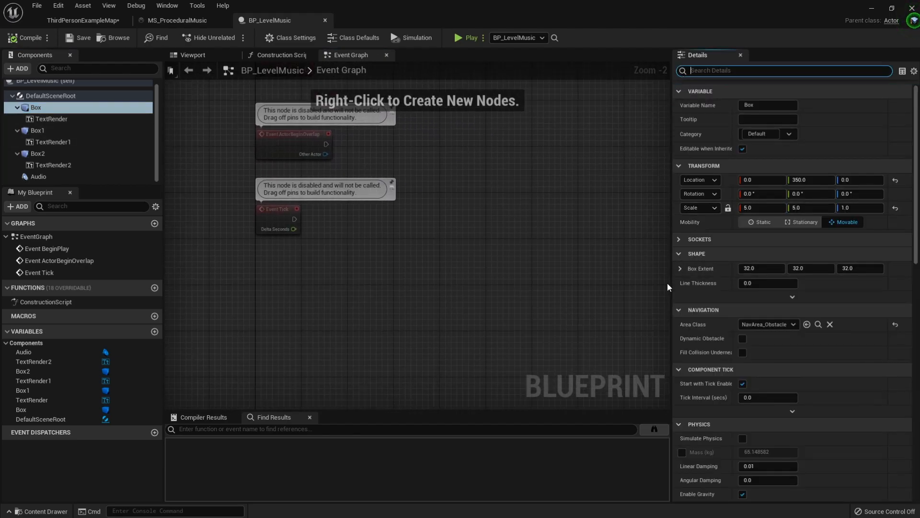
scroll(665, 281, down, 7)
scroll(720, 353, down, 15)
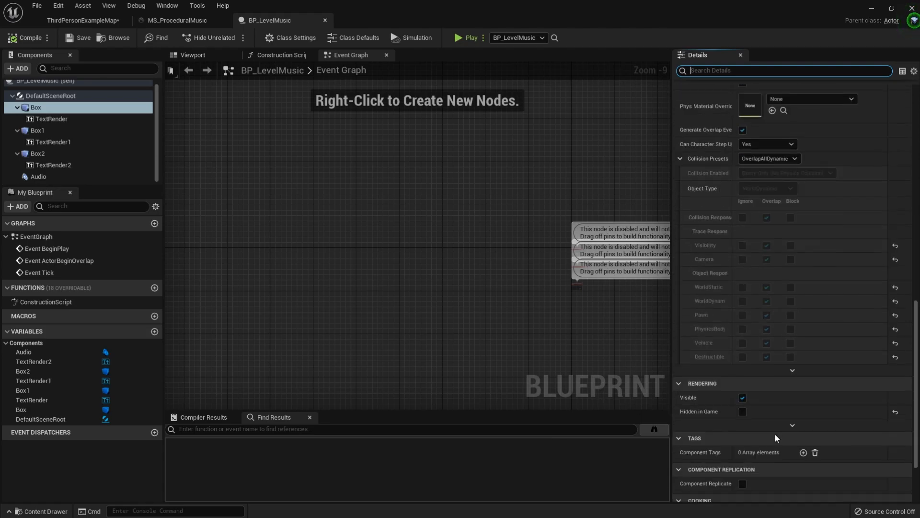
scroll(777, 437, down, 10)
scroll(723, 448, down, 2)
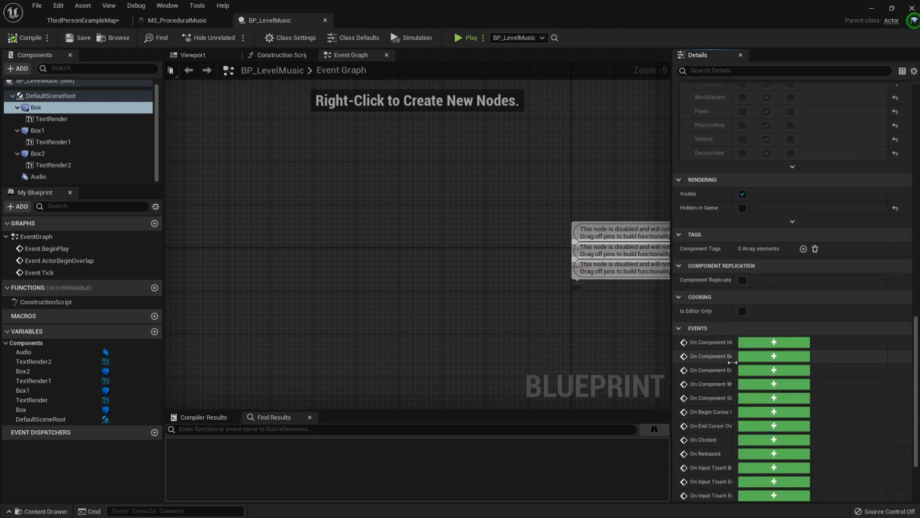
drag(733, 362, 790, 364)
click(820, 357)
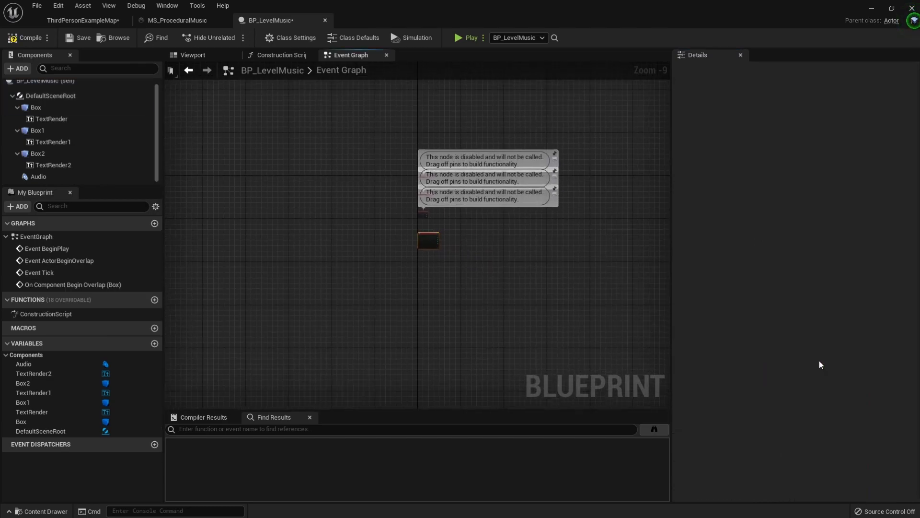
click(37, 107)
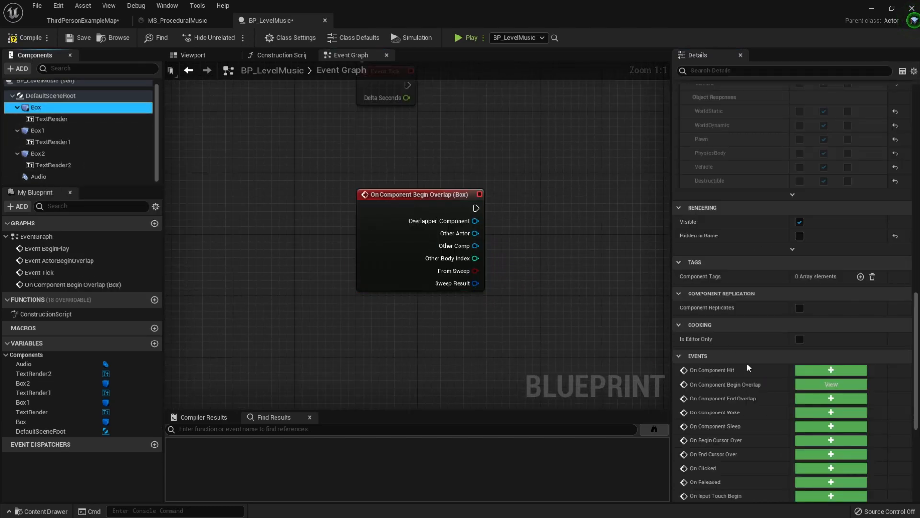
click(831, 399)
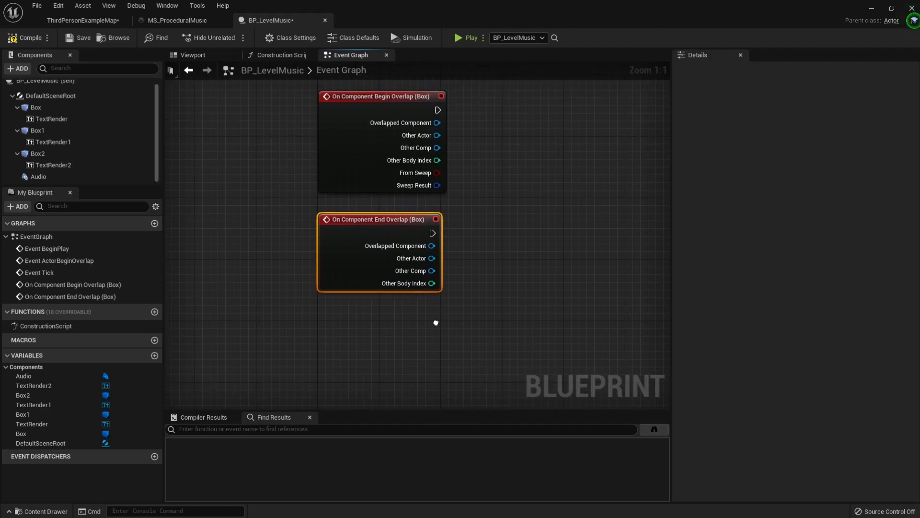
Add a Do Once node driven by the Box's On Component Begin Overlap event
drag(344, 134, 481, 129)
text(done)
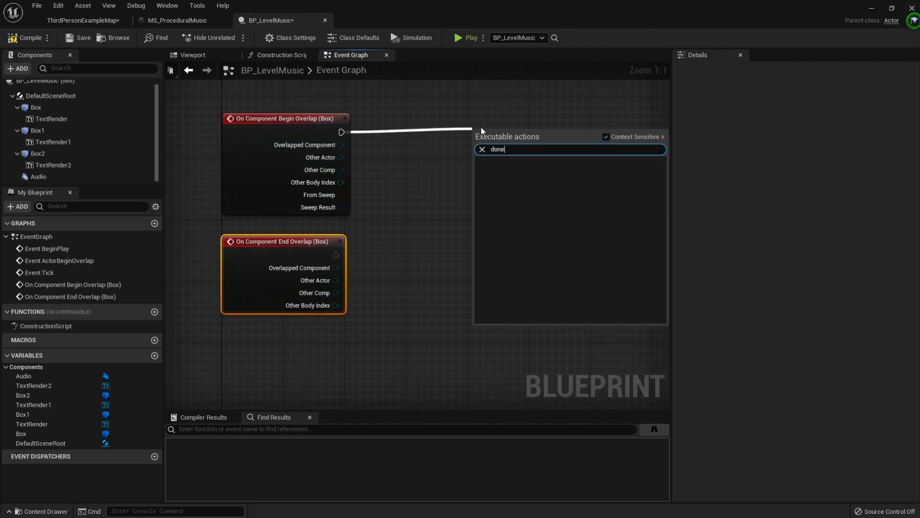
key(BackSpace)
key(BackSpace)
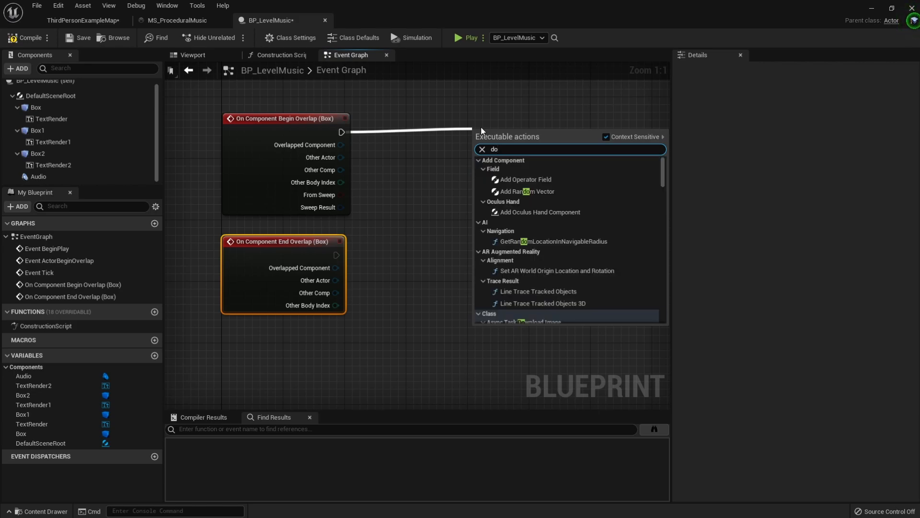
text(once)
key(Return)
Add a Sequence node after the Box's End Overlap event and connect its Then 0 output to Do Once's Reset
right_drag(522, 139, 473, 115)
drag(285, 230, 370, 249)
text(sequence)
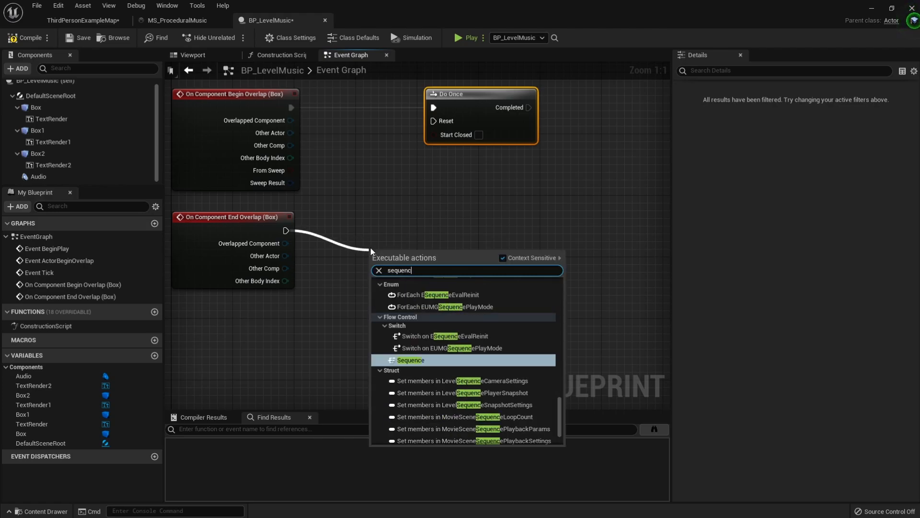
key(Return)
drag(398, 255, 438, 122)
drag(402, 240, 365, 217)
right_drag(518, 202, 517, 263)
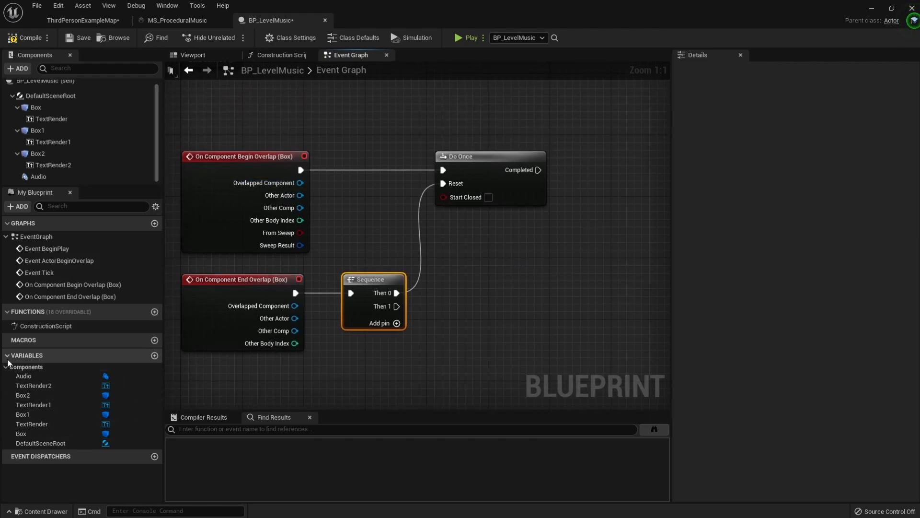
Create a new blueprint variable named NewBPM with the Float type
click(129, 365)
click(155, 355)
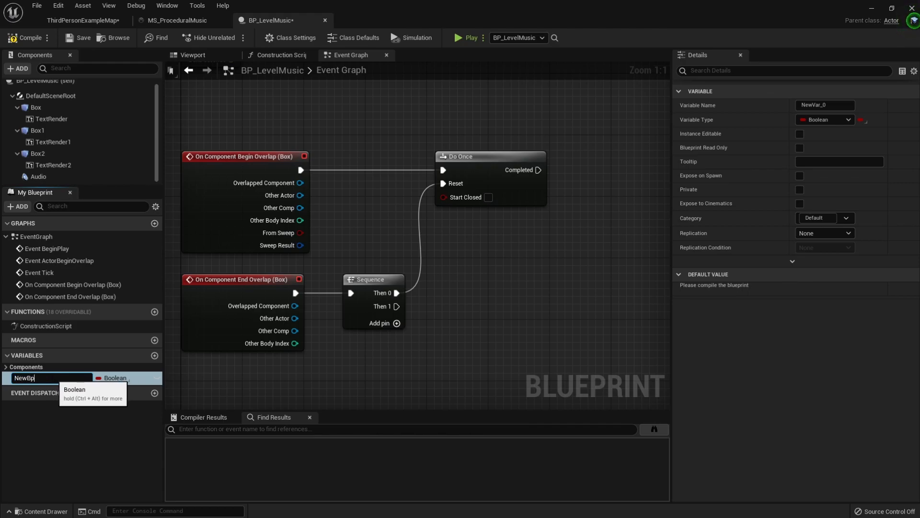
text(NewBPM)
key(Return)
click(113, 378)
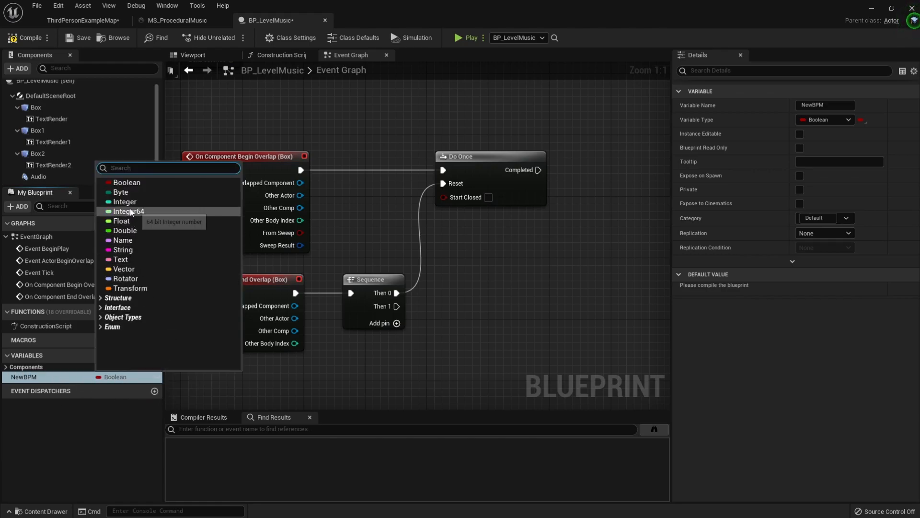
click(125, 221)
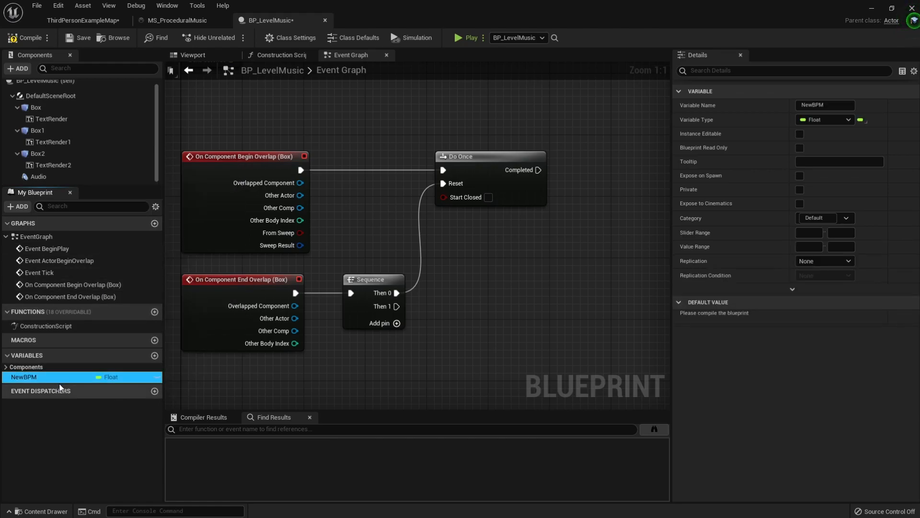
Duplicate the NewBPM variable, name the copy DefaultBPM, and compile the blueprint
key(ctrl+w)
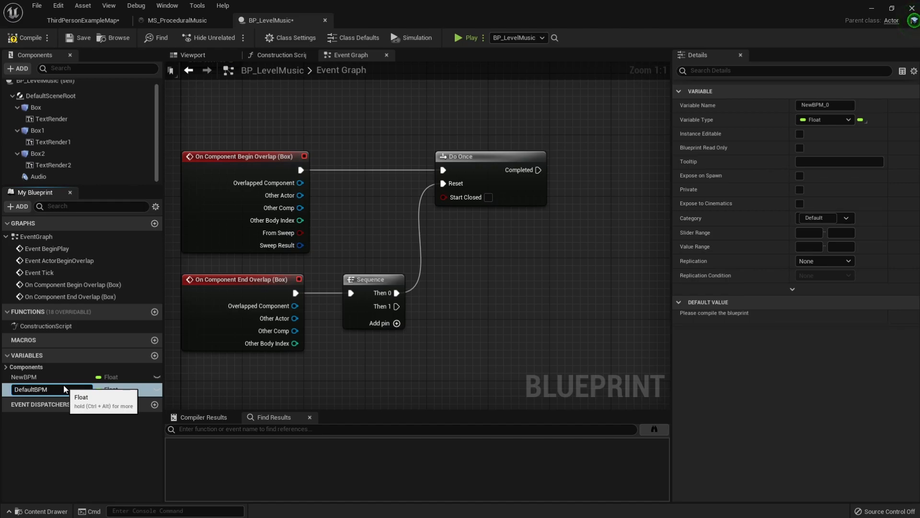
text(DefaultBPM)
key(Return)
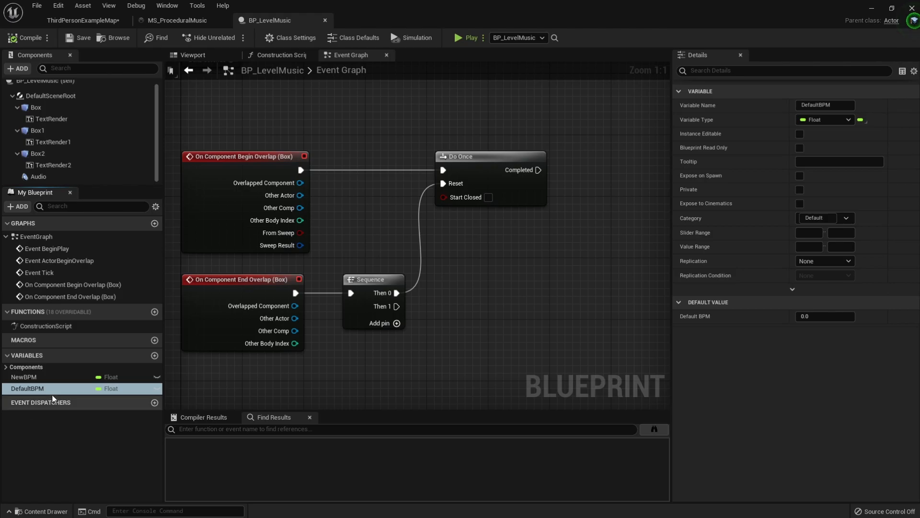
Set DefaultBPM's default value to 60.0 to match the MetaSound's BPM input, set NewBPM's to 120.0, and compile
click(169, 20)
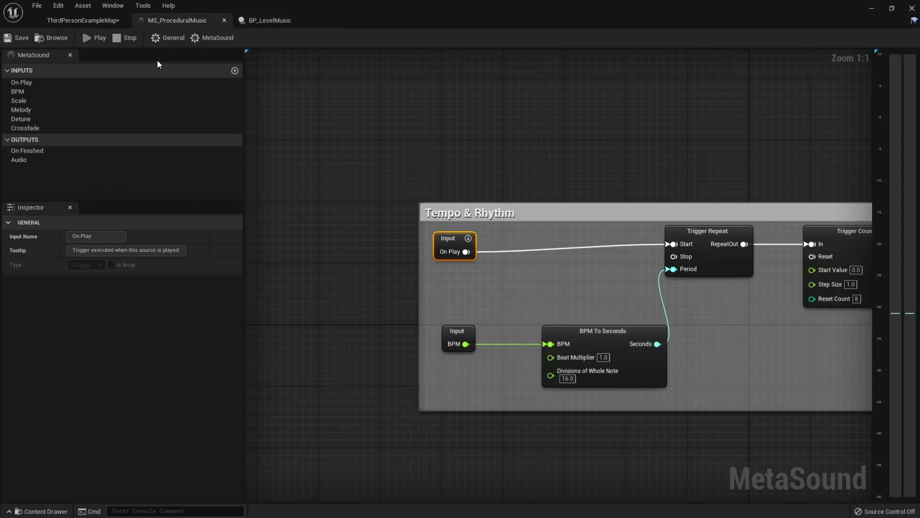
click(458, 334)
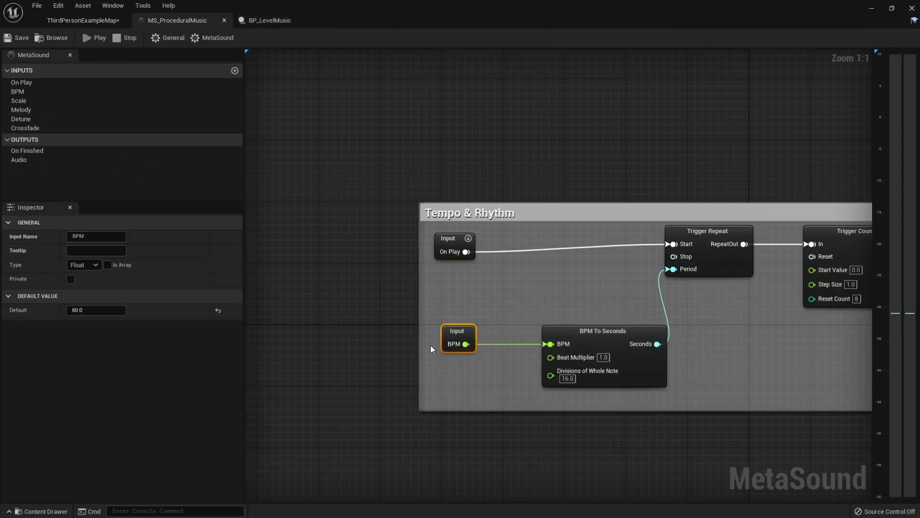
click(266, 20)
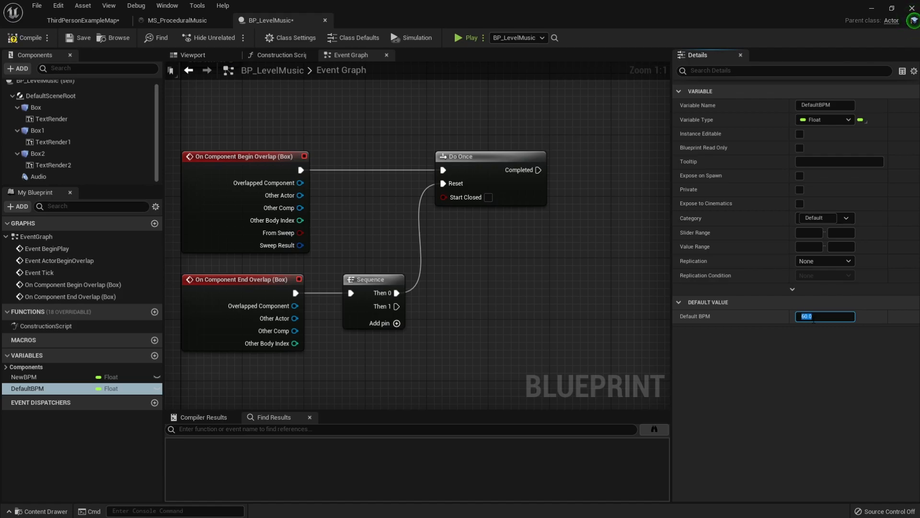
click(29, 376)
click(814, 316)
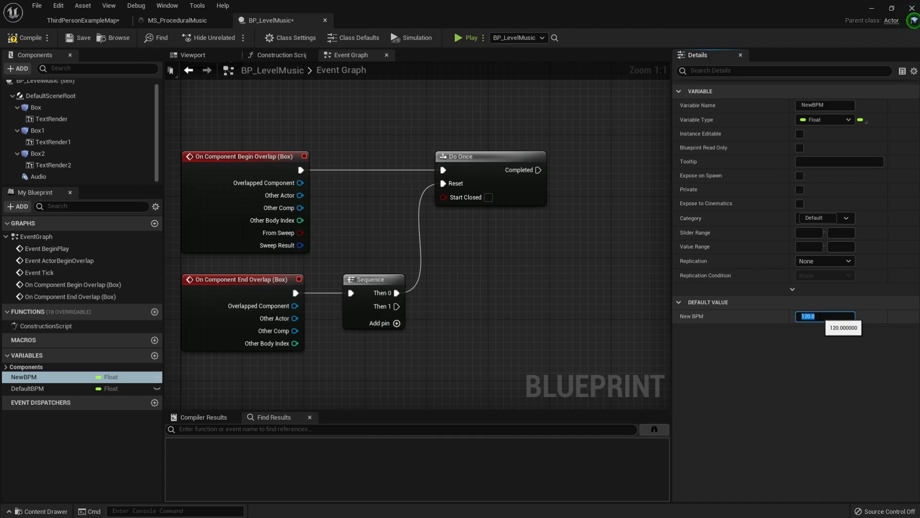
click(24, 38)
Add an Audio component reference beside Do Once, connect it to a Get Parameter Interface node, and align both nodes
right_drag(513, 361, 453, 366)
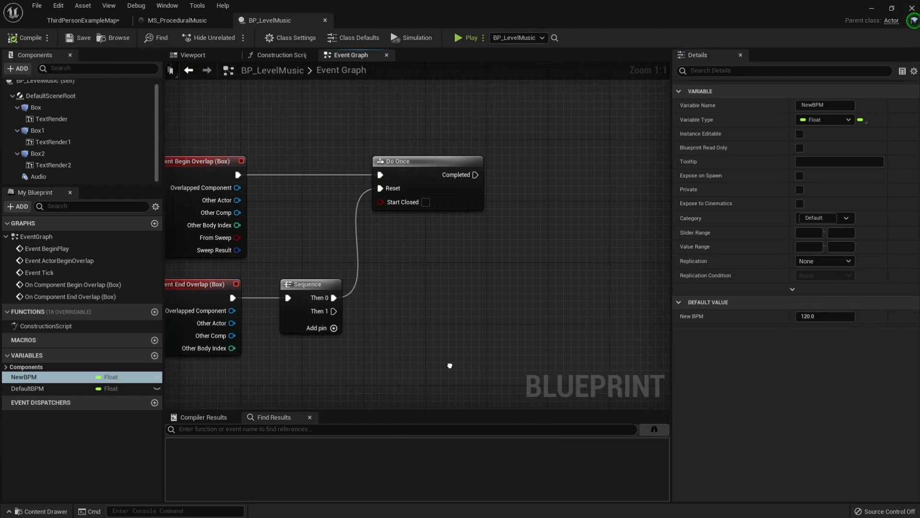
scroll(481, 351, down, 2)
right_drag(497, 335, 413, 325)
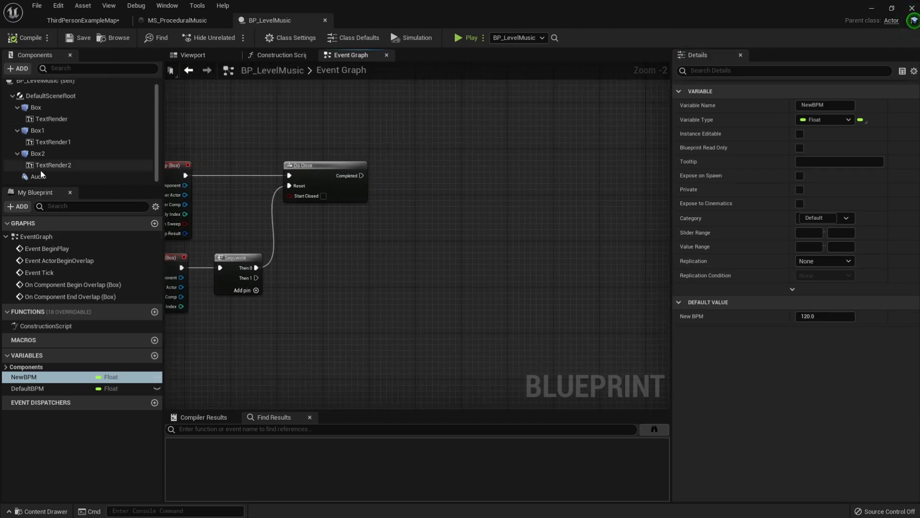
drag(38, 177, 452, 181)
text(parameter)
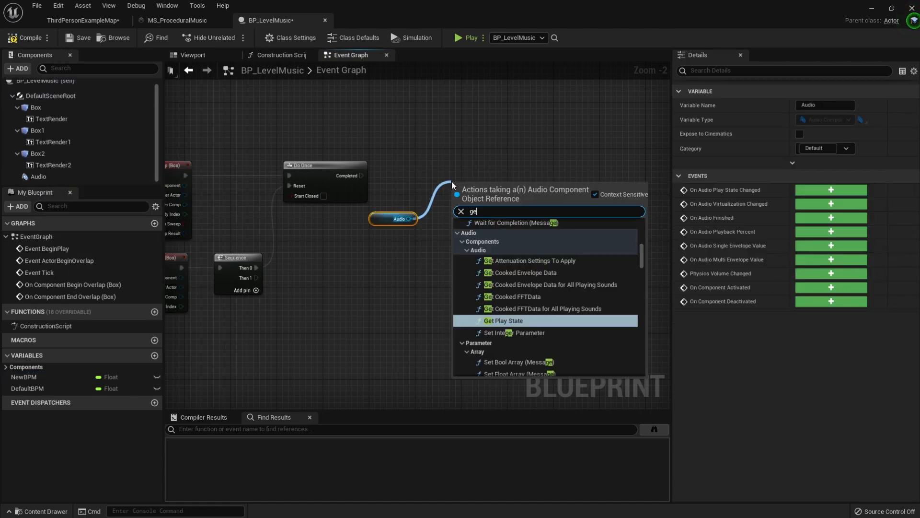
key(Return)
drag(491, 193, 470, 208)
drag(387, 195, 404, 251)
drag(457, 220, 457, 214)
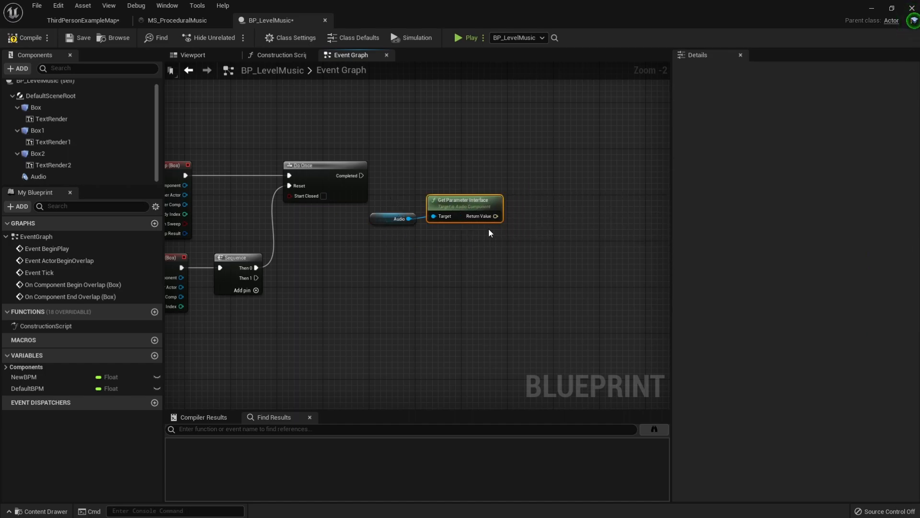
click(386, 224)
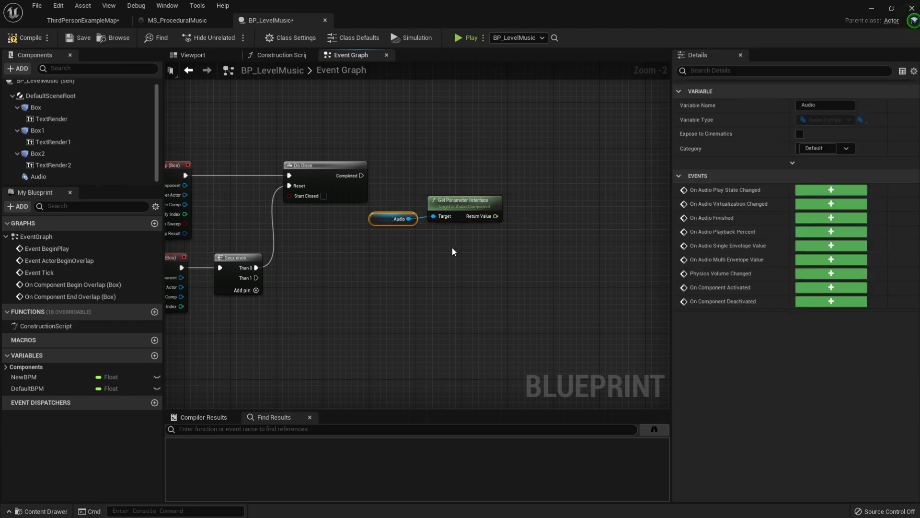
click(50, 179)
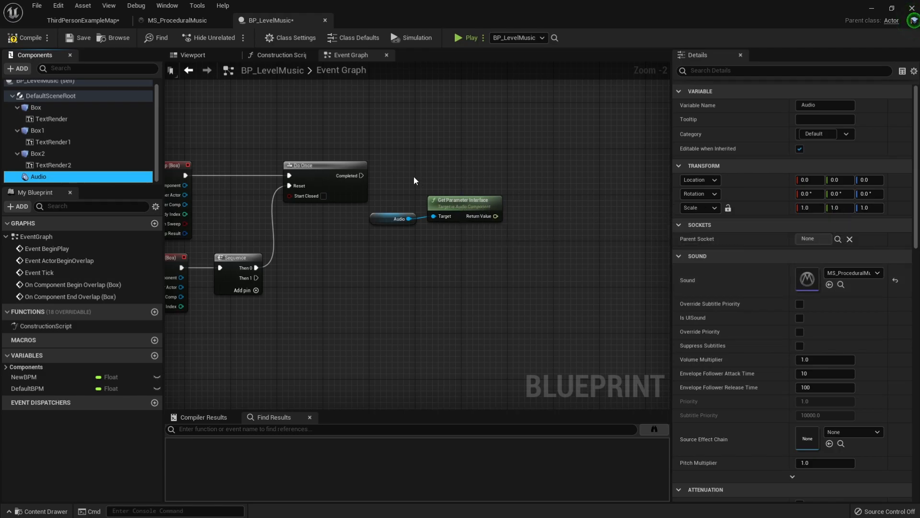
right_drag(446, 211, 381, 229)
click(409, 232)
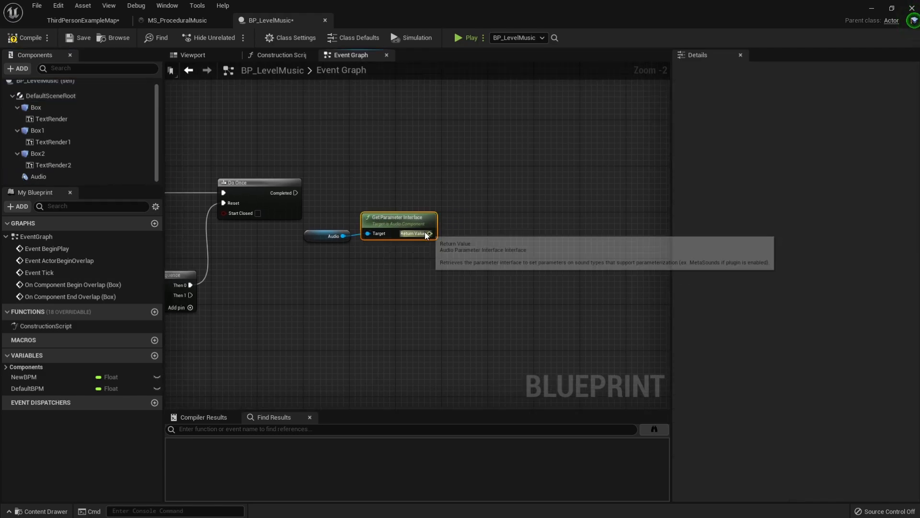
Add a Set Float (Interface Call) node from the Get Parameter Interface return value
drag(430, 233, 484, 173)
text(setfl)
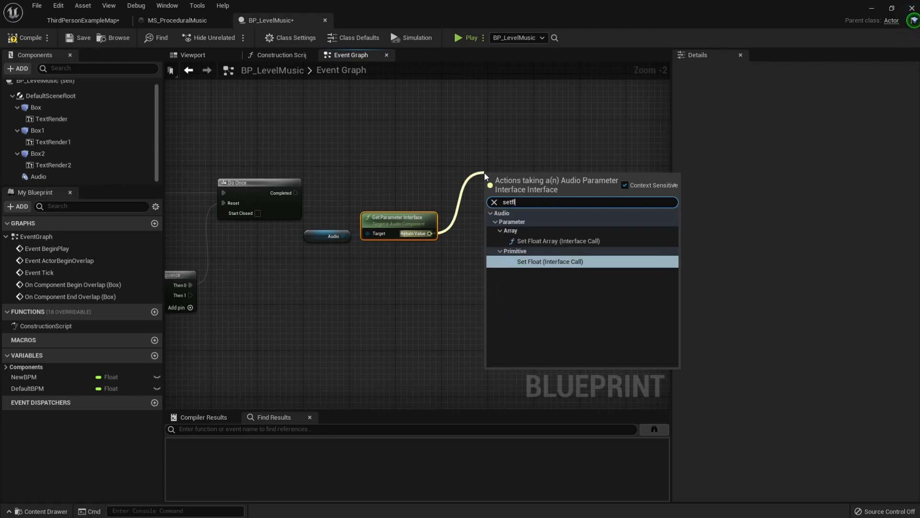
text(o)
key(Return)
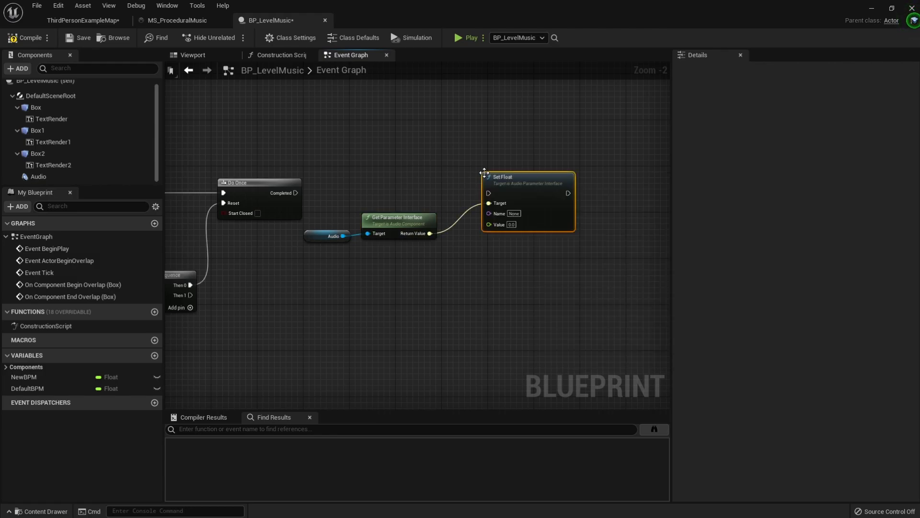
Name the Set Float parameter BPM, wire Do Once's Completed output into it, and feed its value from the NewBPM variable
drag(518, 187, 523, 176)
click(519, 202)
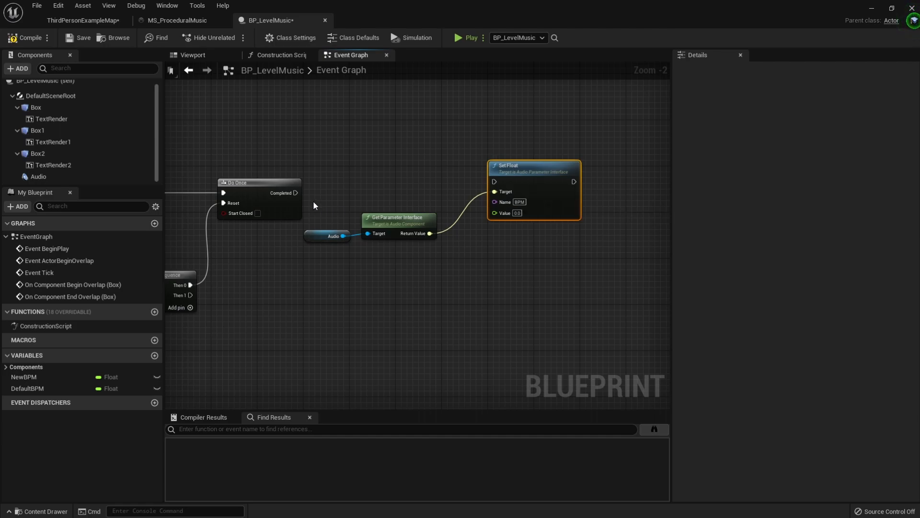
drag(296, 192, 514, 208)
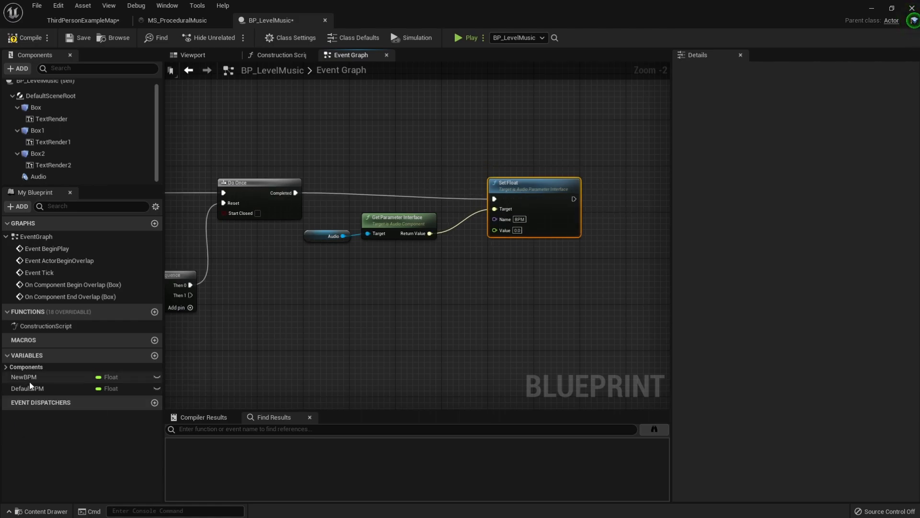
drag(28, 377, 474, 256)
Duplicate the Audio, Get Parameter Interface, NewBPM and Set Float nodes below the originals and connect Sequence's Then 1 to the copied Set Float
scroll(421, 257, down, 1)
right_drag(330, 301, 400, 268)
drag(587, 223, 373, 116)
key(ctrl+c)
key(ctrl+v)
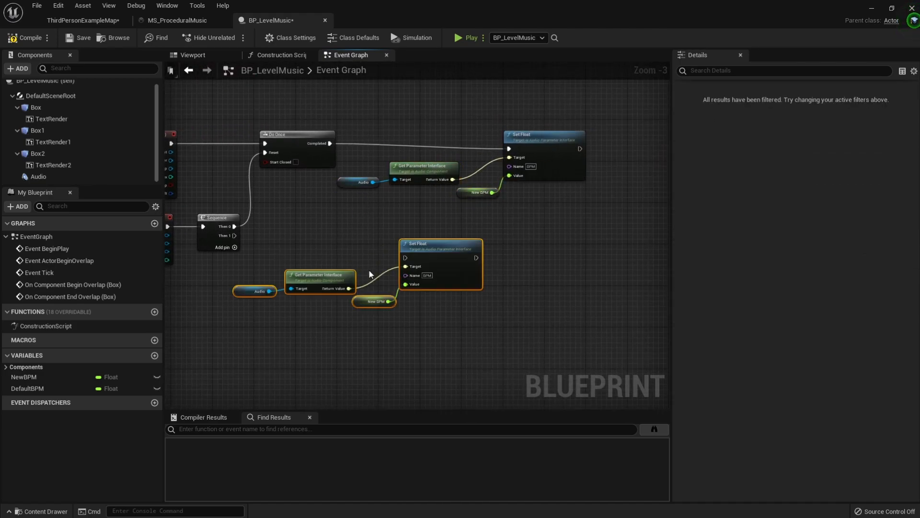
drag(423, 257, 451, 258)
drag(234, 237, 437, 258)
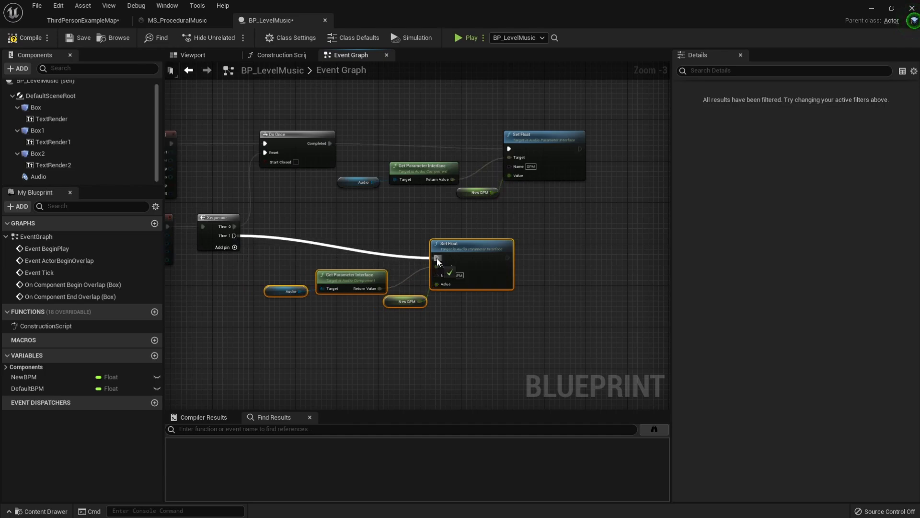
Replace the copied NewBPM node with DefaultBPM as the value of the lower Set Float node
click(24, 388)
drag(24, 389, 414, 315)
key(Delete)
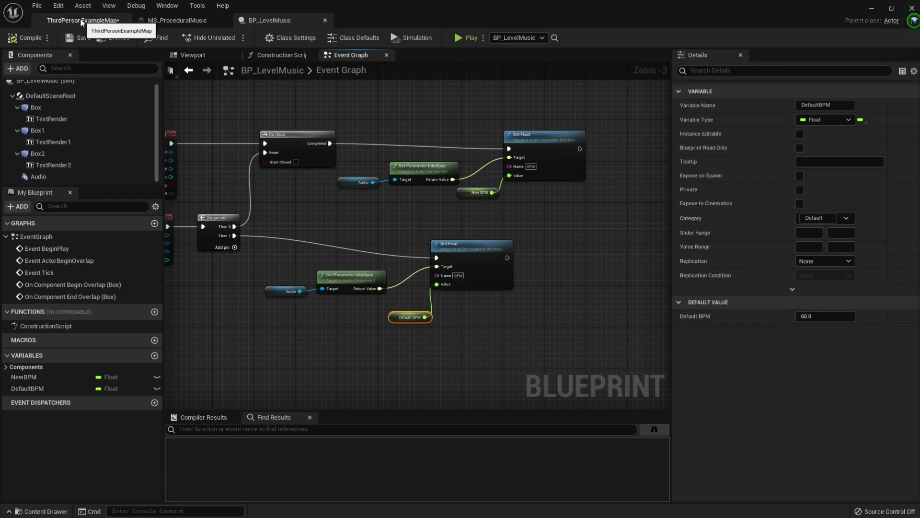
Play-test ThirdPersonExampleMap by running the character in and out of the BPM box, then stop the session
click(92, 20)
click(531, 38)
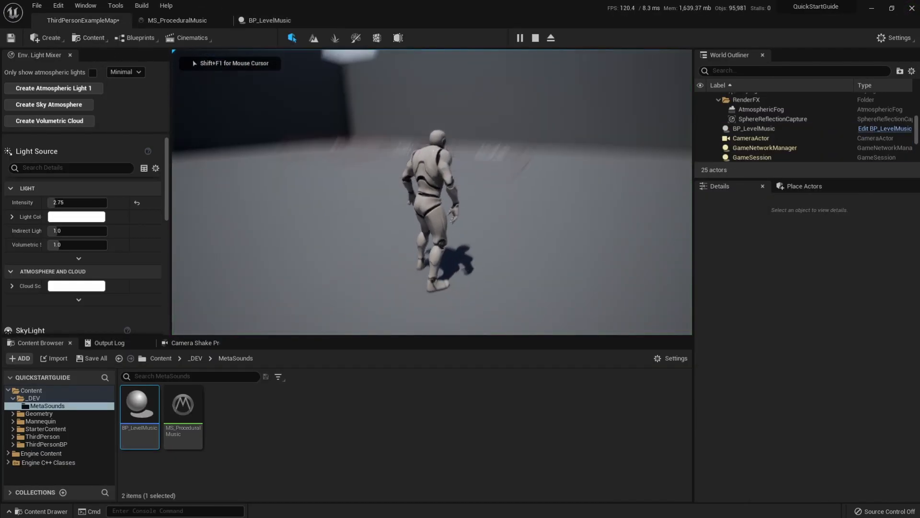
key(d)
key(w)
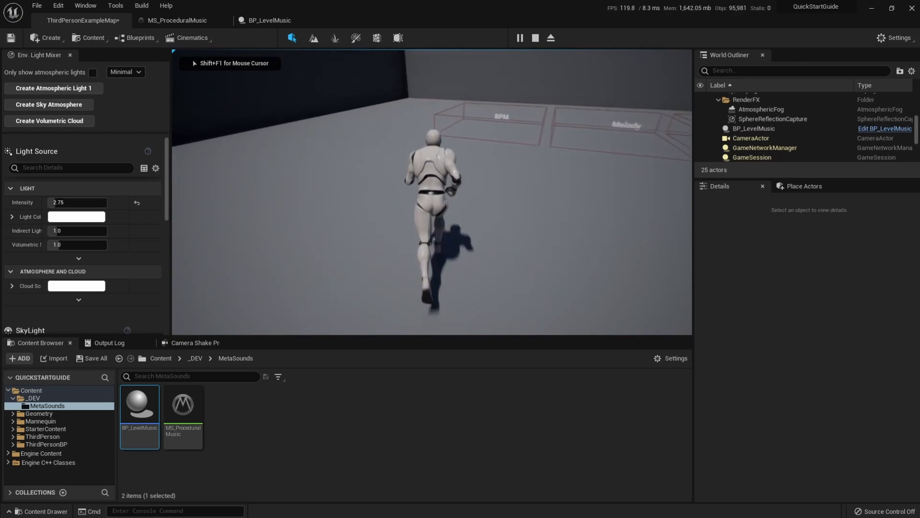
key(w)
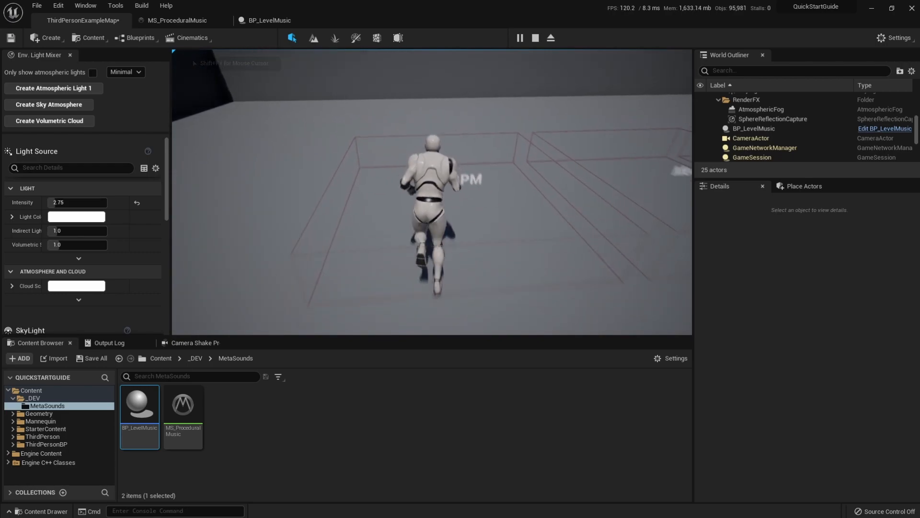
key(w)
key(s)
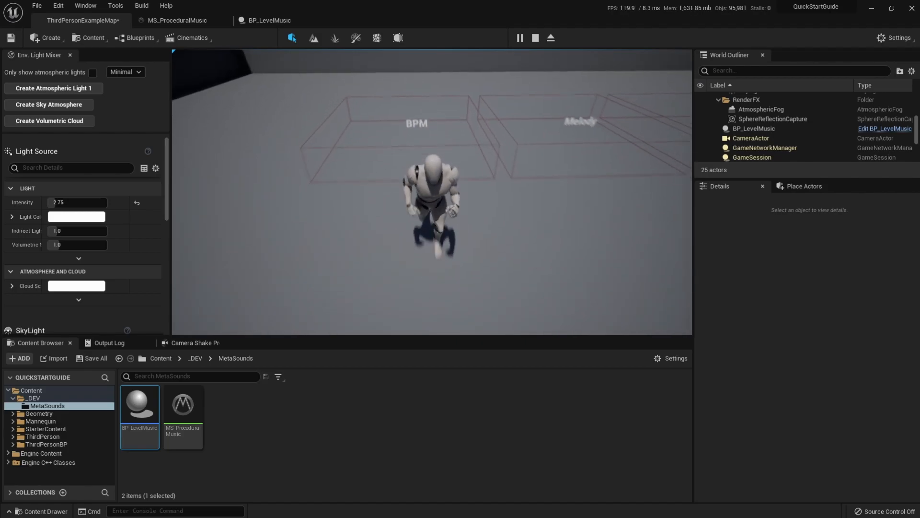
key(d)
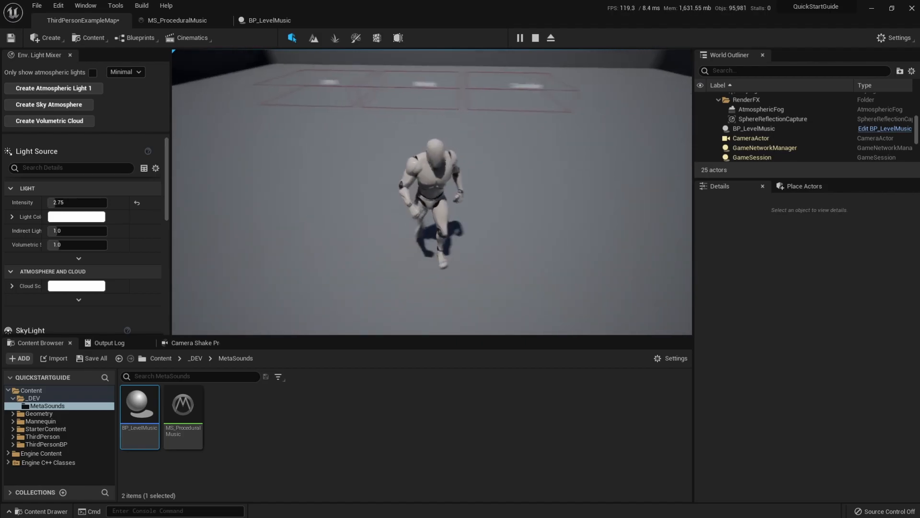
key(w)
key(s)
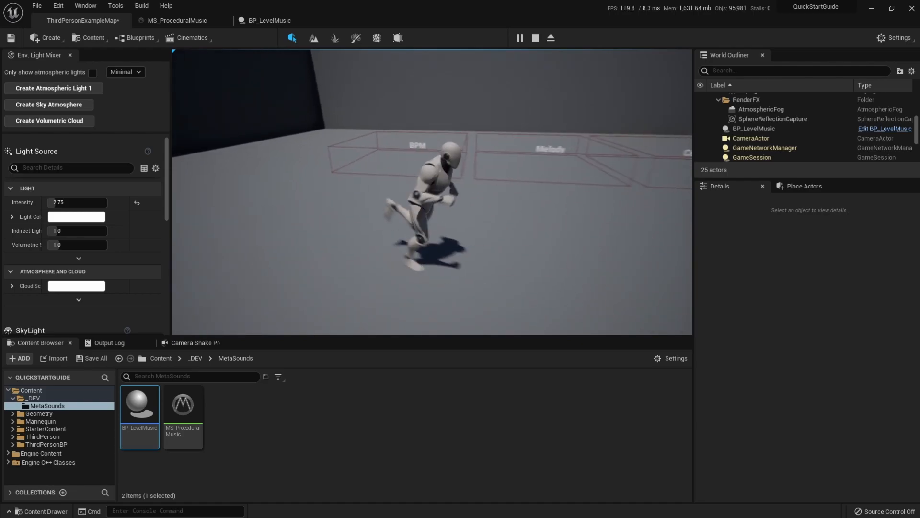
key(Escape)
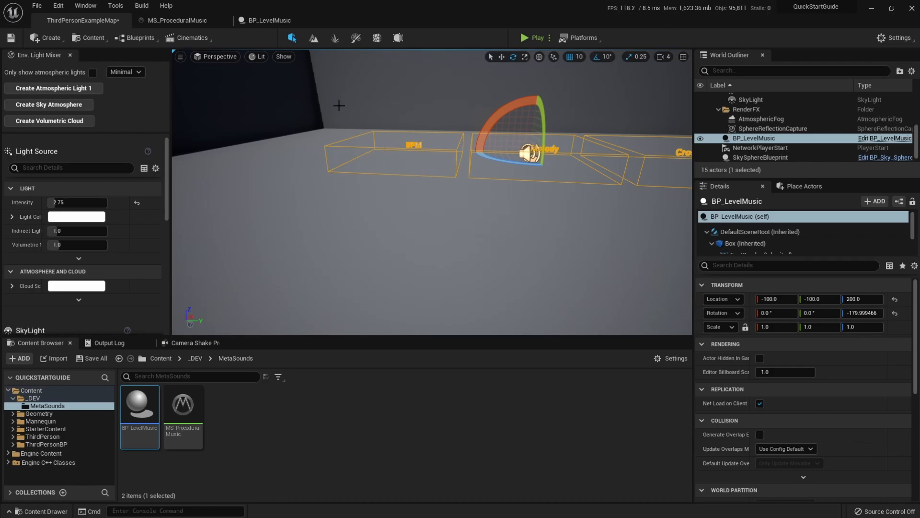
Enclose all the Box overlap nodes in BP_LevelMusic's event graph in a comment titled BPM
click(270, 20)
scroll(412, 274, down, 2)
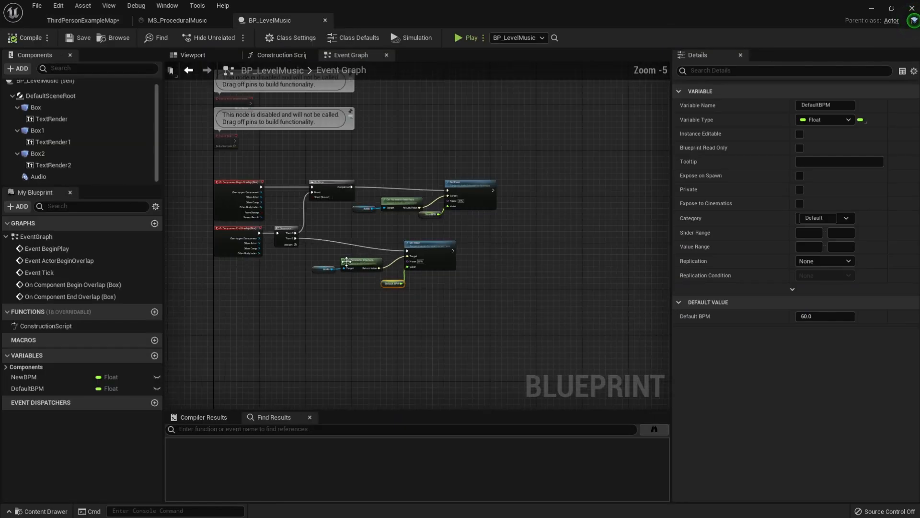
click(270, 187)
drag(353, 209, 615, 296)
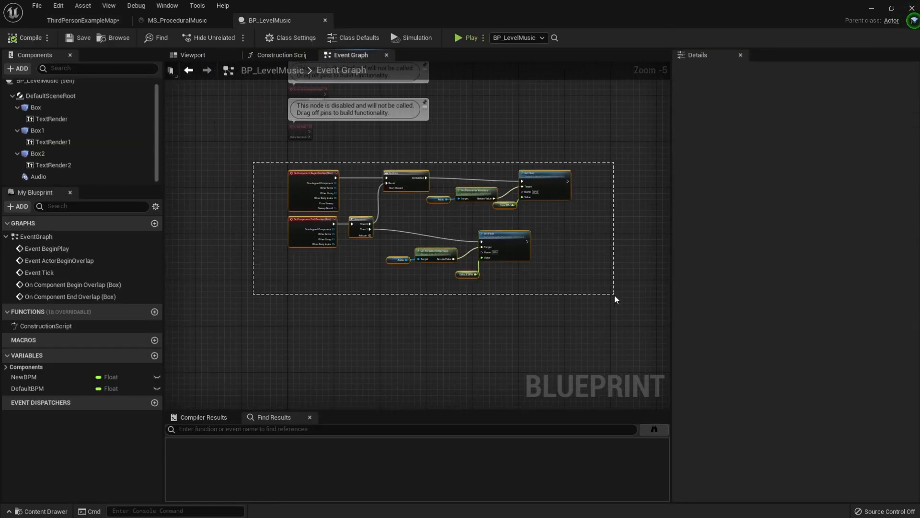
text(c)
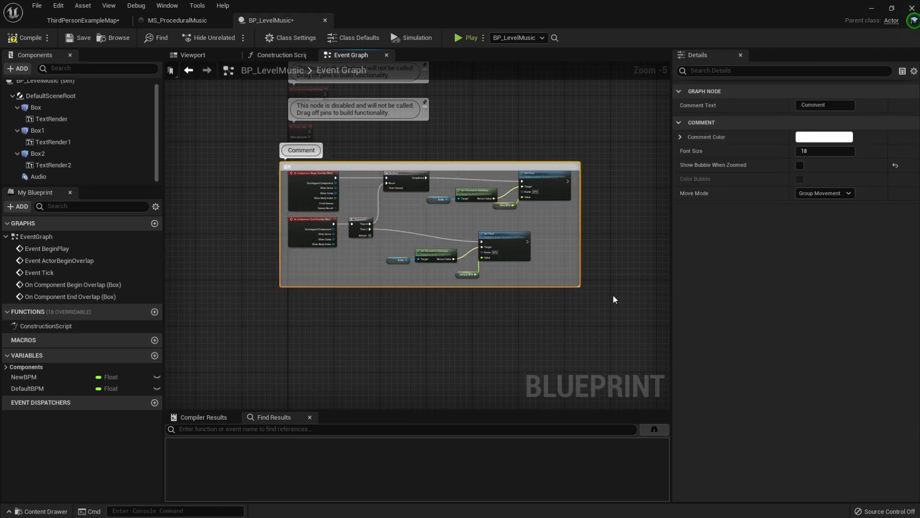
text(BPM)
key(Return)
Add On Component Begin Overlap and On Component End Overlap events for the Box1 component
right_drag(378, 364, 357, 326)
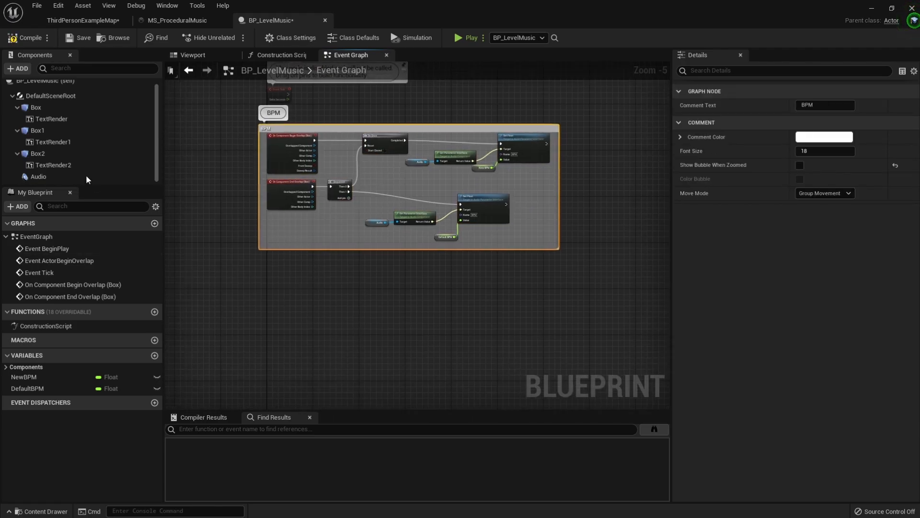
click(46, 130)
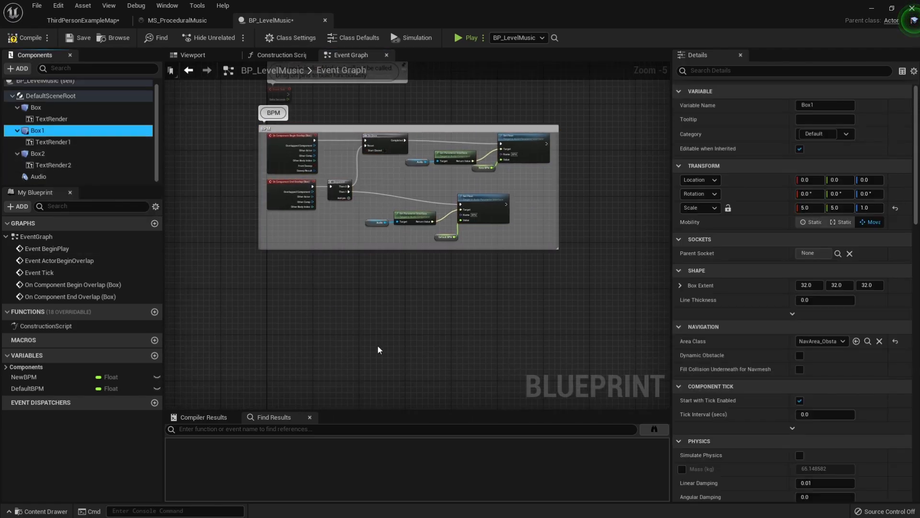
click(57, 143)
click(36, 132)
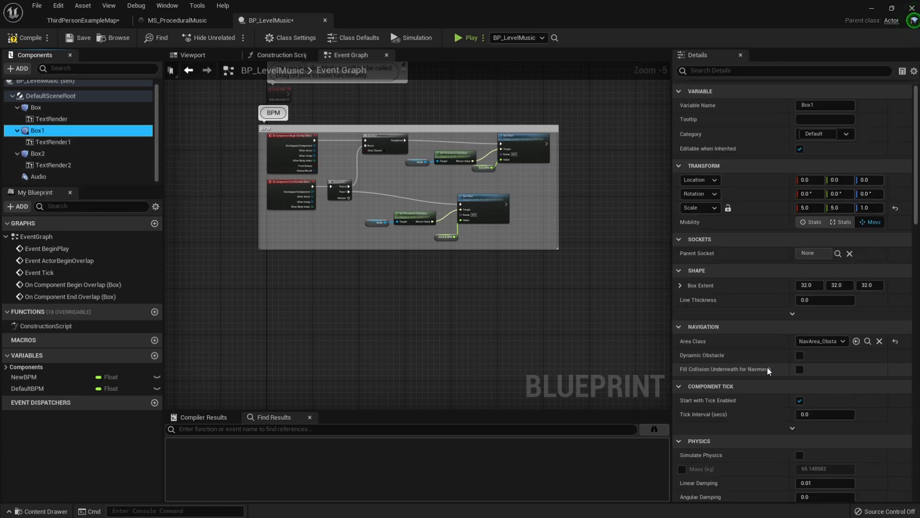
scroll(761, 365, down, 10)
scroll(752, 378, down, 5)
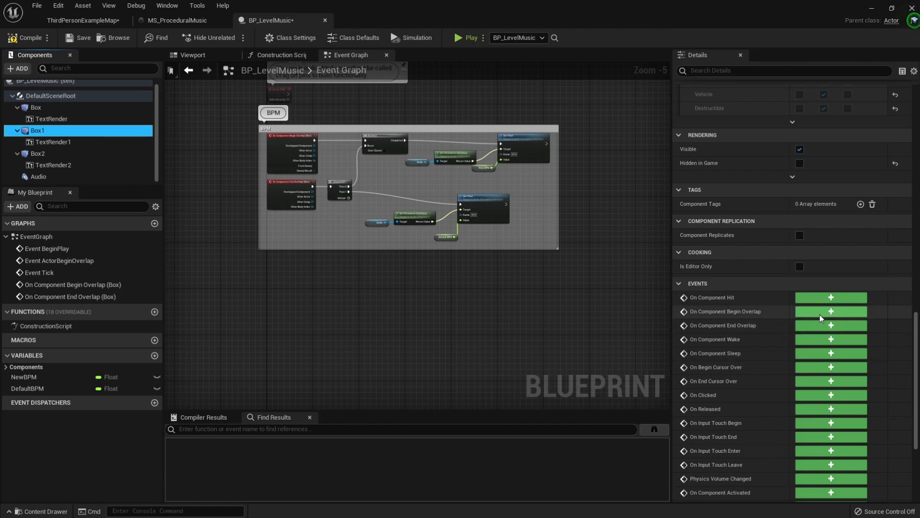
click(820, 313)
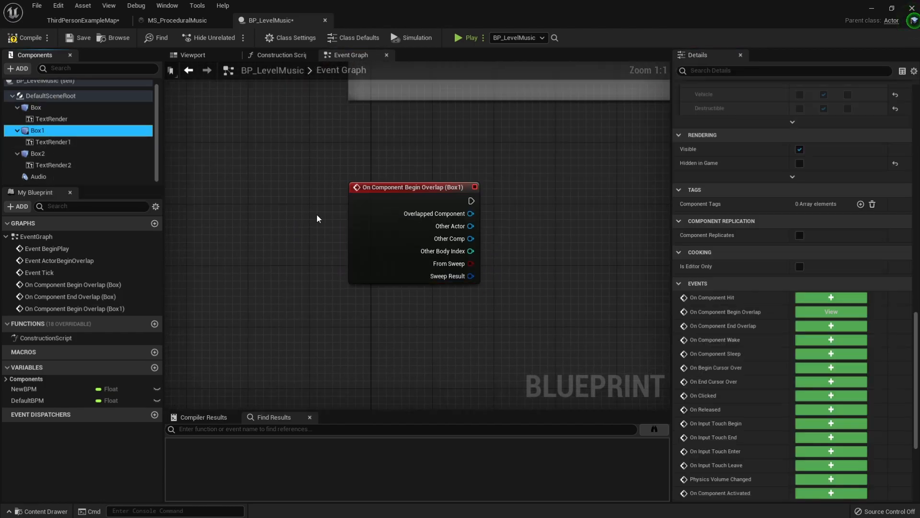
click(841, 328)
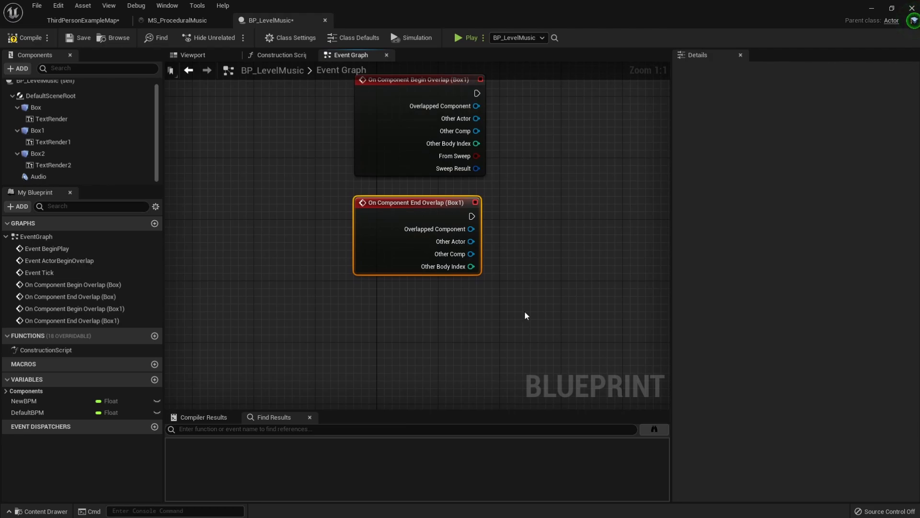
Tidy the two Box1 event nodes so End Overlap sits close beneath Begin Overlap
right_drag(402, 192, 343, 253)
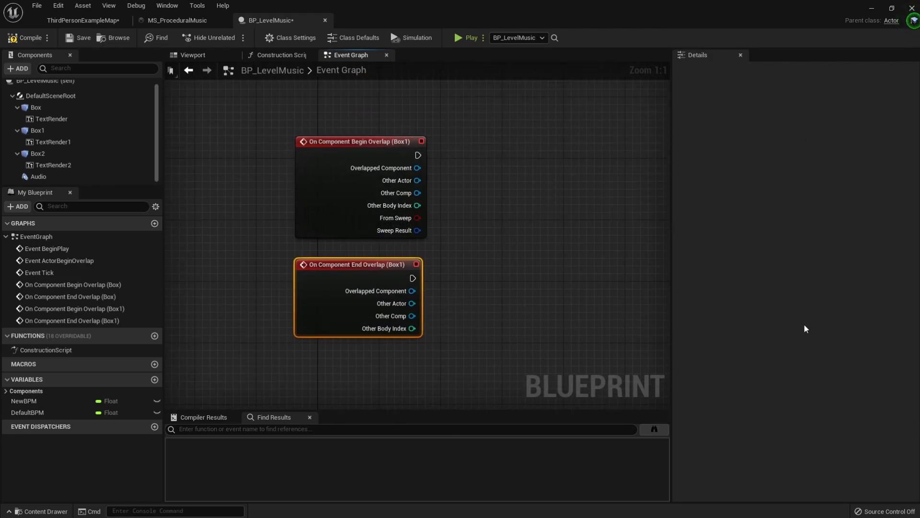
click(513, 364)
right_drag(506, 346, 482, 314)
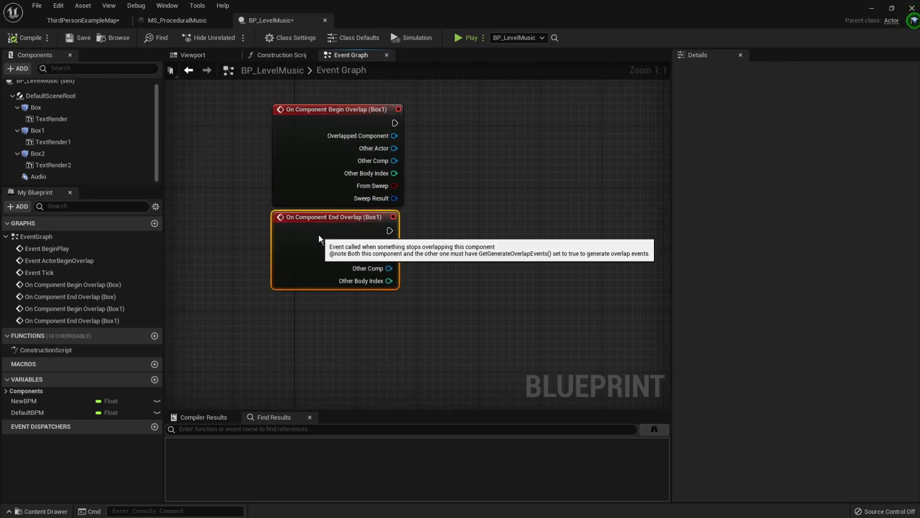
click(389, 292)
right_drag(376, 284, 329, 313)
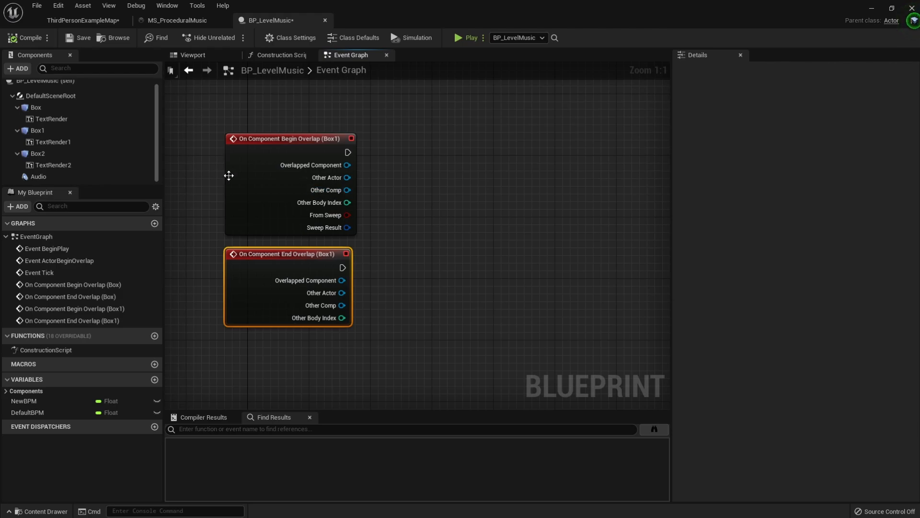
Add a Do Once node driven by Box1's Begin Overlap event and connect the End Overlap event to its Reset
scroll(453, 238, down, 3)
right_drag(441, 195, 355, 259)
drag(294, 240, 415, 241)
text(doon)
key(Return)
drag(290, 317, 389, 249)
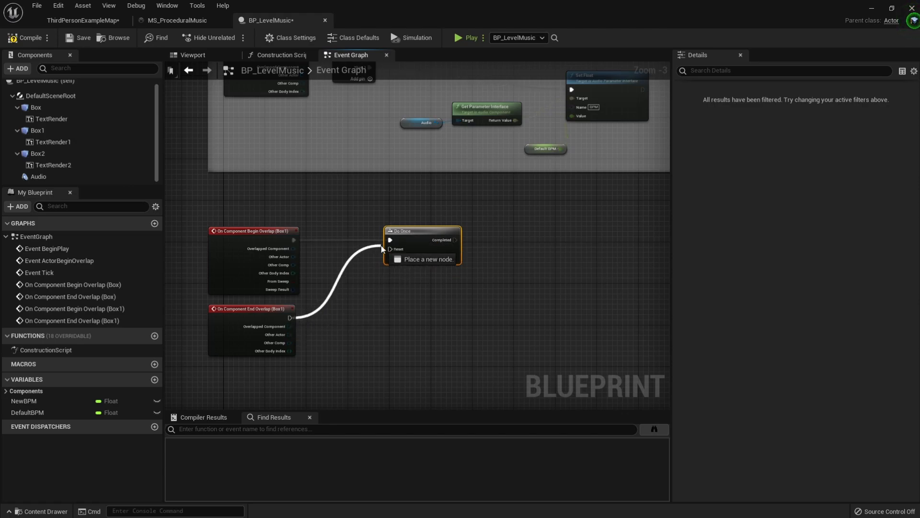
drag(445, 246, 429, 246)
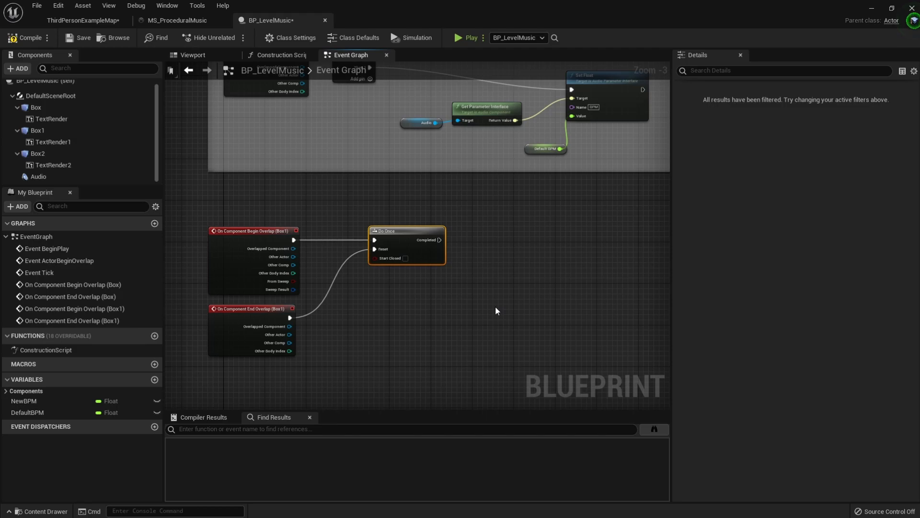
Examine the Melody trigger input and the Random (Int) node it drives in the MS_ProceduralMusic graph
right_drag(496, 308, 505, 286)
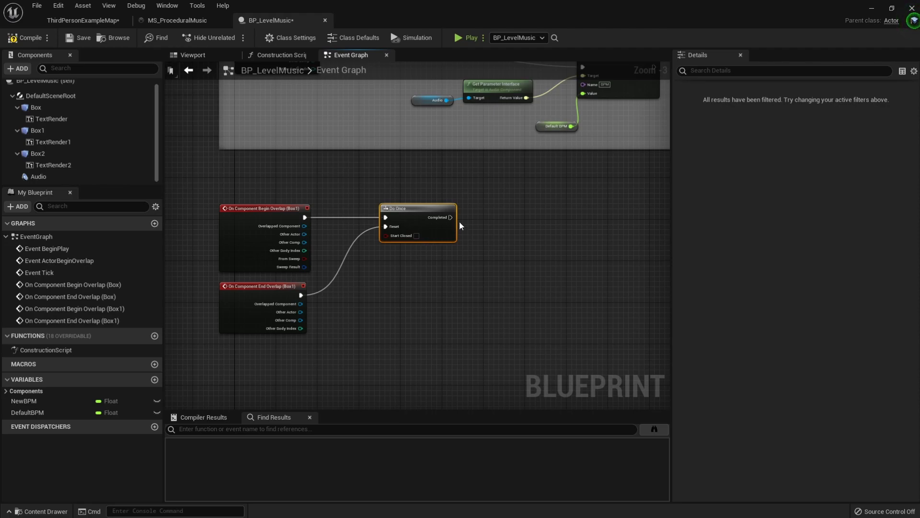
click(177, 20)
scroll(653, 312, down, 4)
right_drag(713, 327, 325, 218)
scroll(496, 280, up, 4)
click(517, 243)
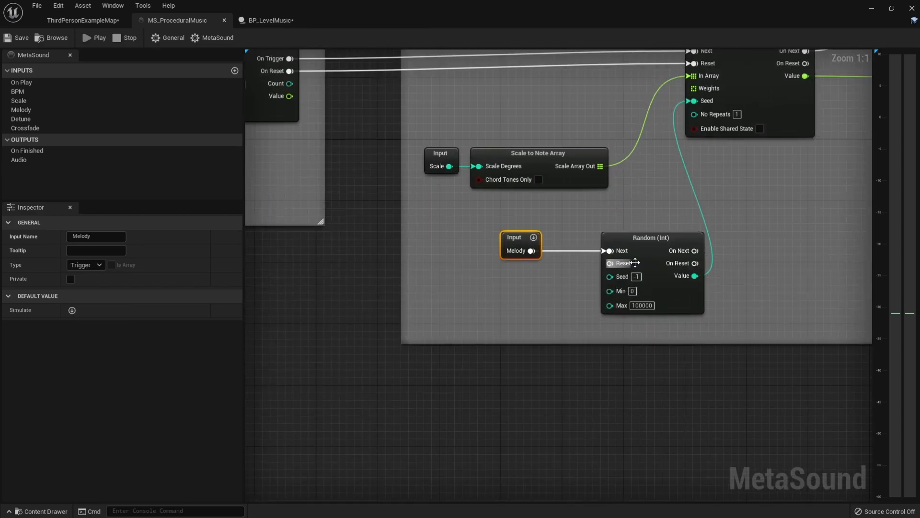
click(638, 247)
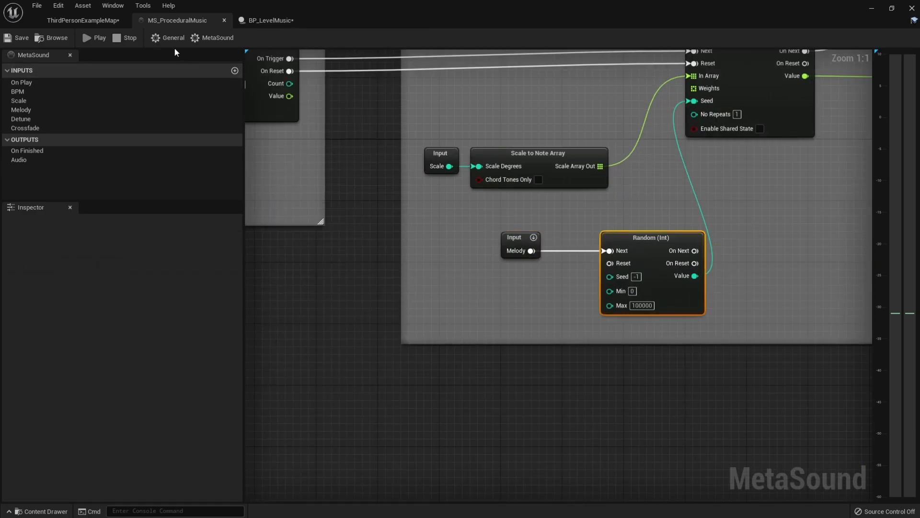
Copy the BPM section's Audio and Get Parameter Interface nodes in BP_LevelMusic and paste them beneath Box1's Do Once
click(260, 20)
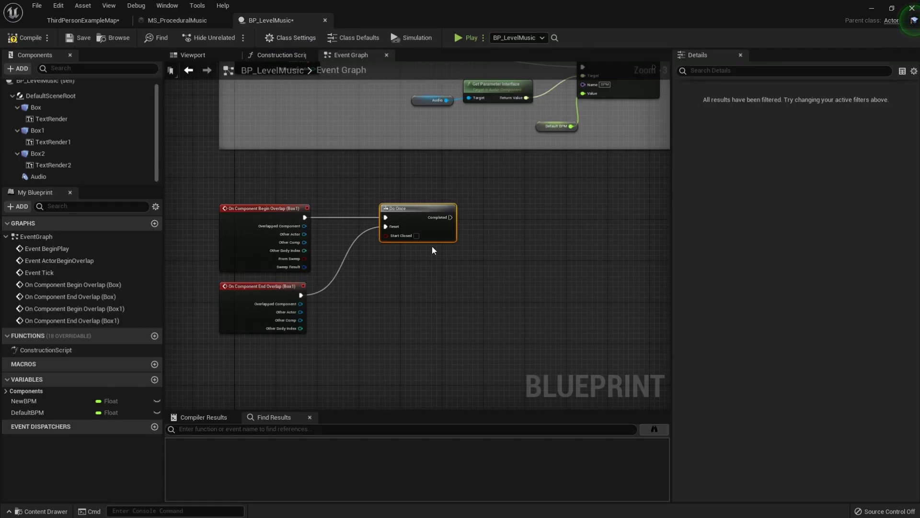
right_drag(501, 238, 420, 306)
drag(402, 184, 330, 143)
key(ctrl+c)
key(ctrl+v)
right_drag(465, 337, 464, 246)
Add a Trigger node from the copied Get Parameter Interface return value and set its name to Melody
drag(422, 252, 472, 200)
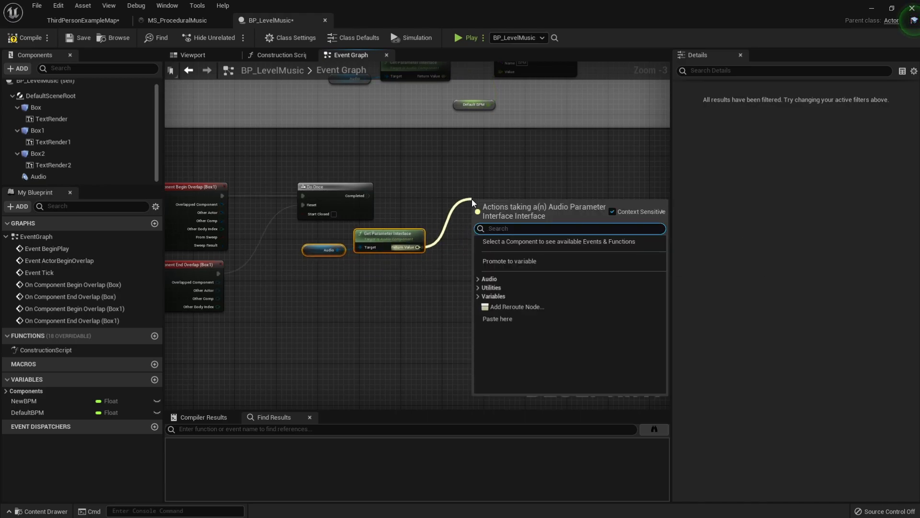
text(trigg)
key(Return)
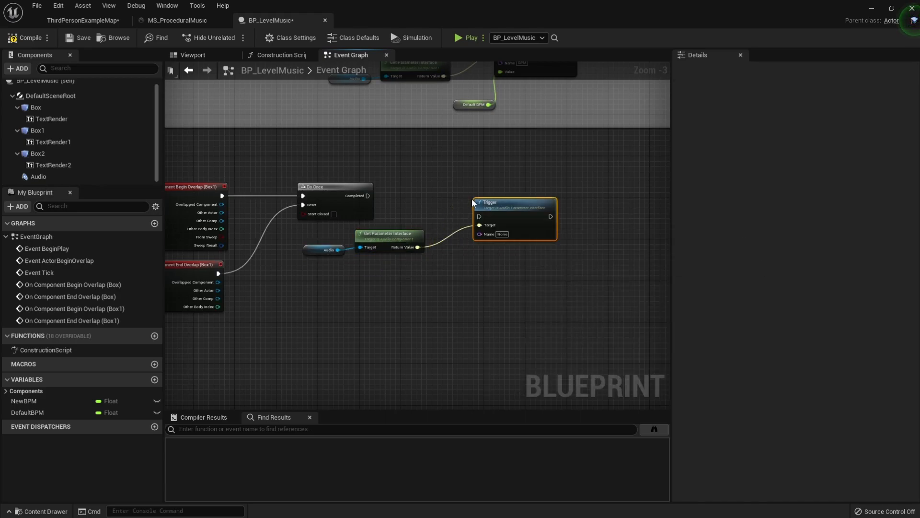
scroll(472, 200, up, 3)
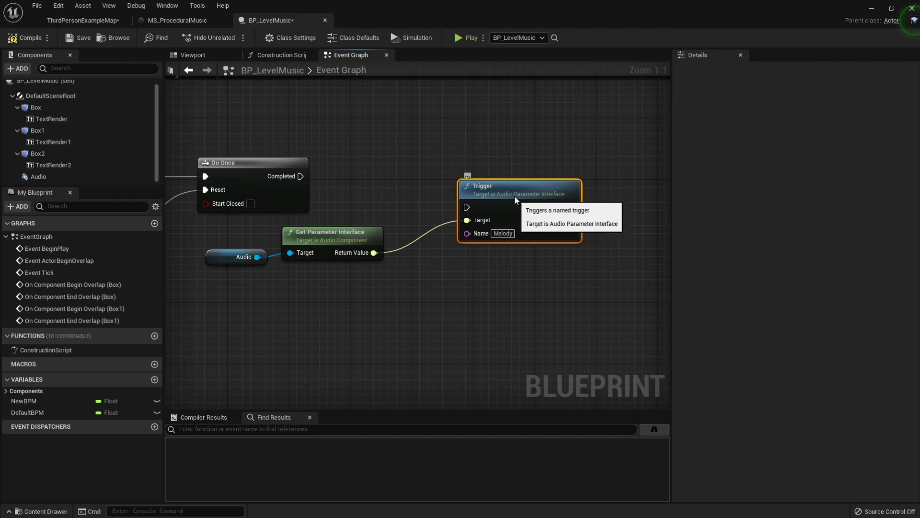
Align the Melody Trigger node with Box1's Do Once and connect the Do Once Completed output to its execution input
drag(514, 197, 499, 167)
drag(300, 176, 505, 180)
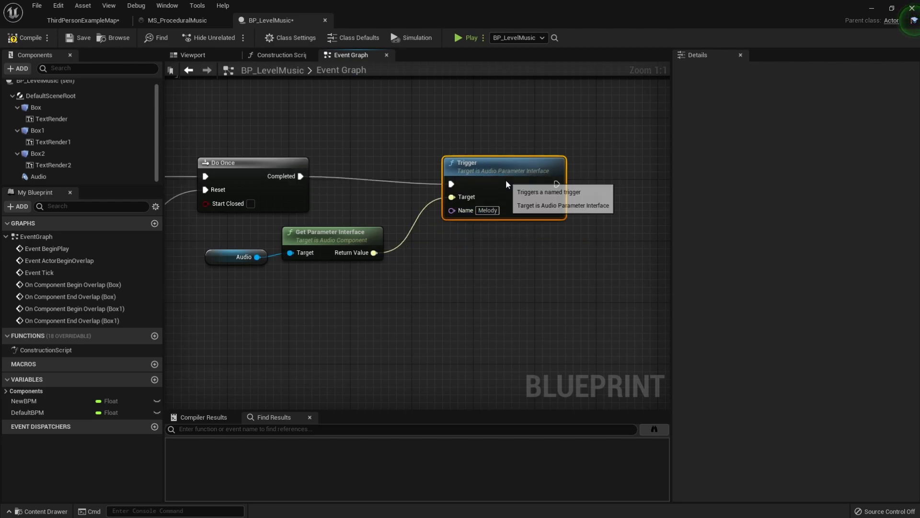
scroll(499, 219, down, 5)
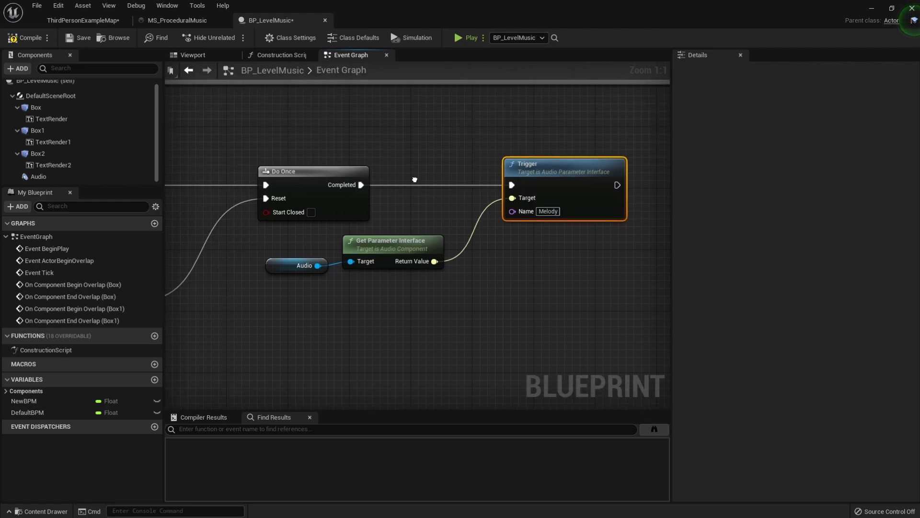
Wrap all of Box1's overlap nodes in a comment titled Melody and compile the blueprint
drag(296, 162, 657, 289)
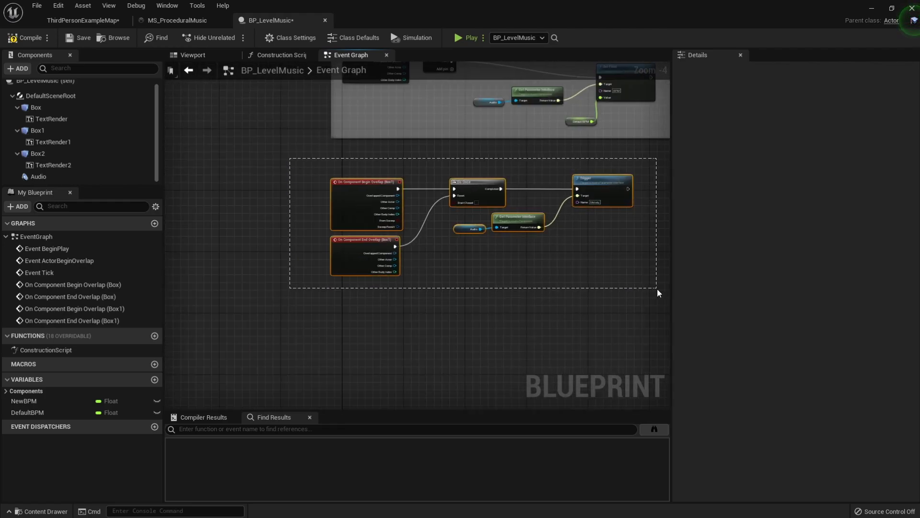
key(c)
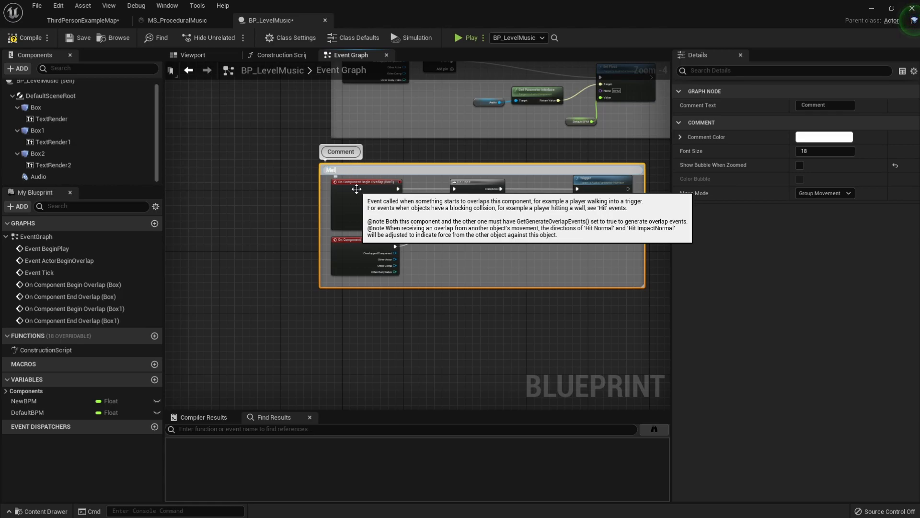
key(Return)
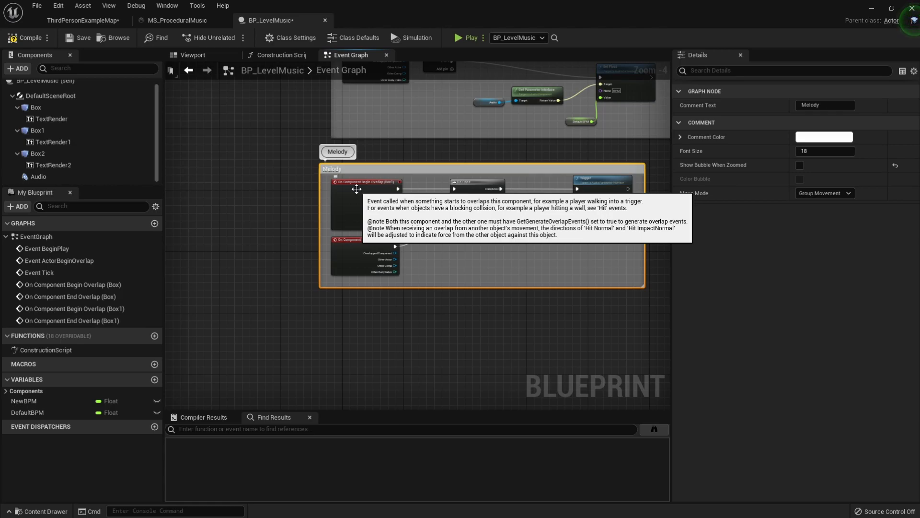
click(32, 38)
Playtest ThirdPersonExampleMap by walking the character in and out of the Melody box, and end the play session
click(64, 19)
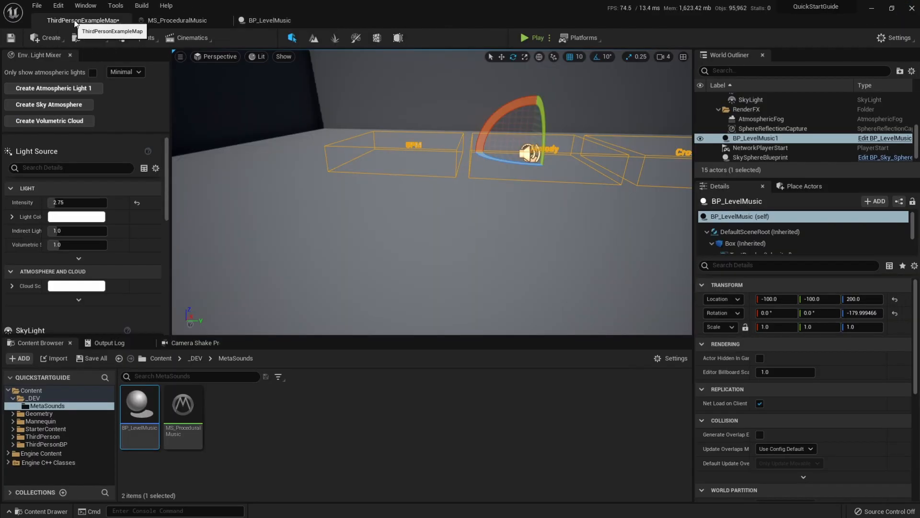
click(525, 38)
key(w)
key(w)
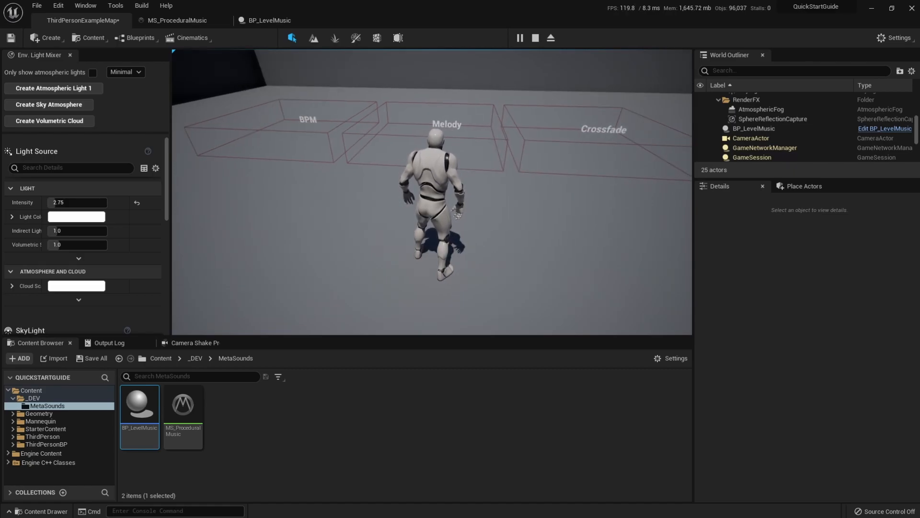
key(w)
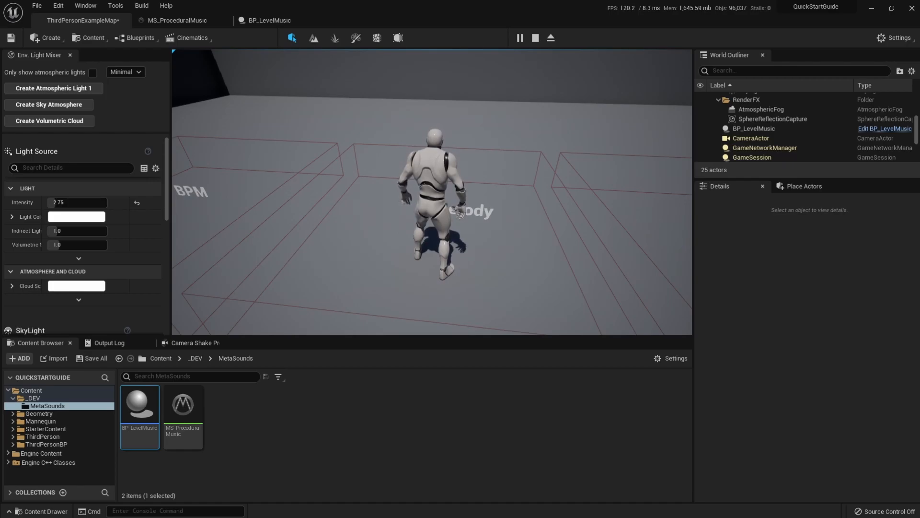
key(s)
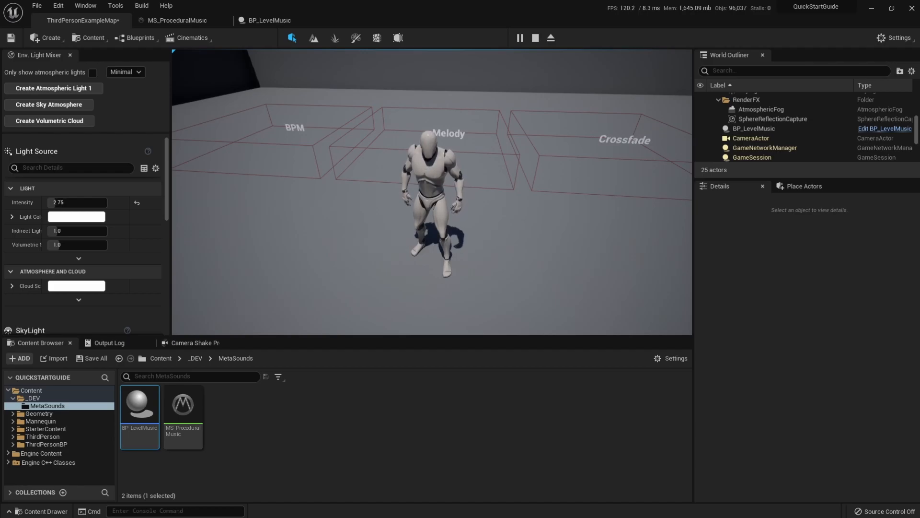
key(w)
key(s)
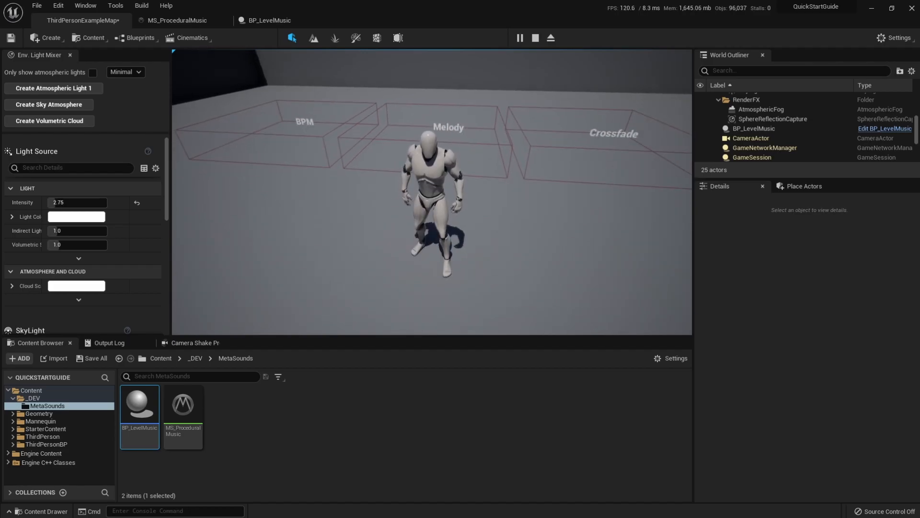
key(s)
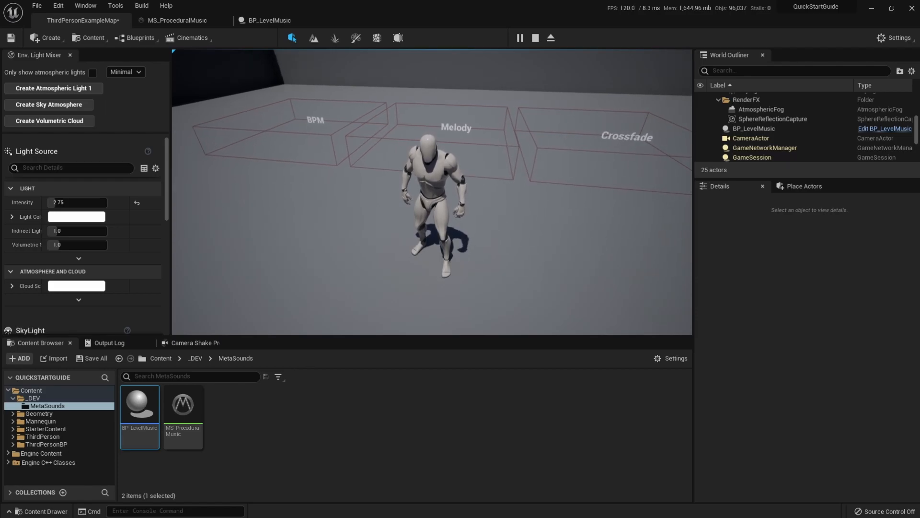
key(a)
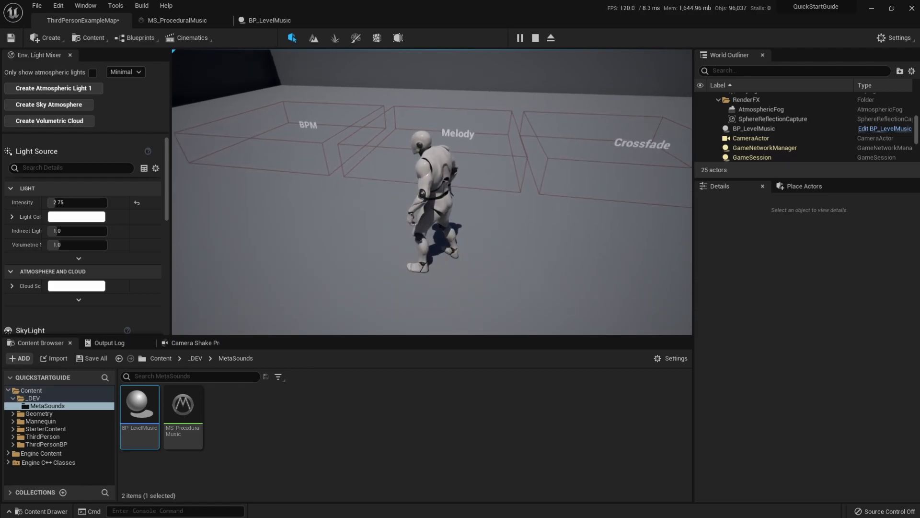
key(w)
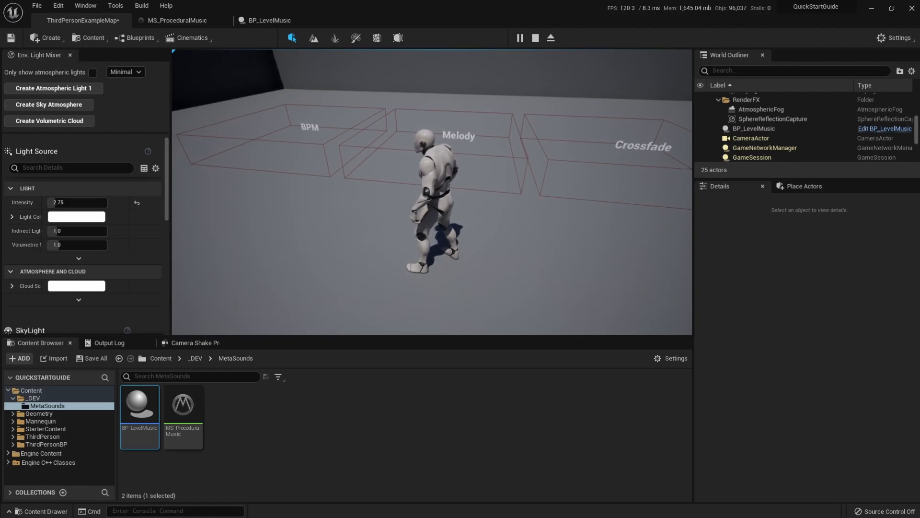
key(w)
key(d)
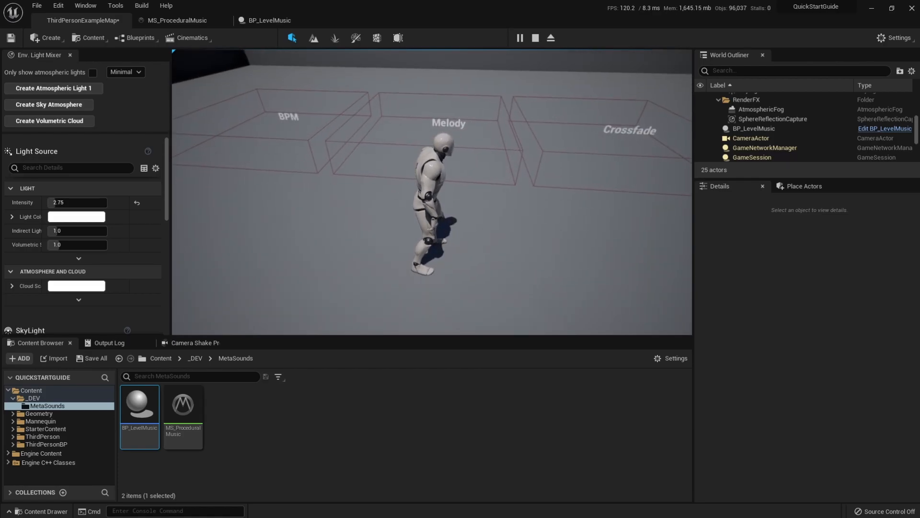
key(Escape)
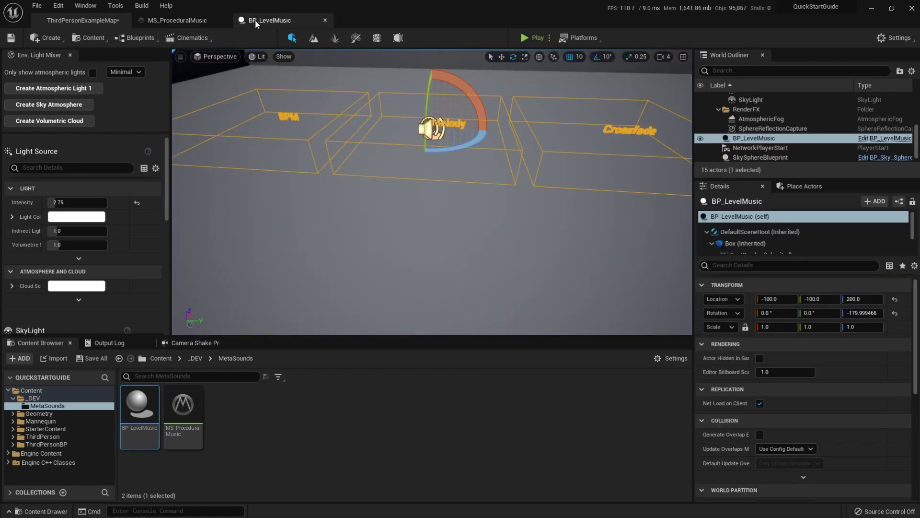
Examine the Melody trigger input and its connected nodes in MS_ProceduralMusic's Melody Creation section, and return to BP_LevelMusic
click(202, 20)
drag(504, 251, 519, 251)
scroll(461, 242, down, 5)
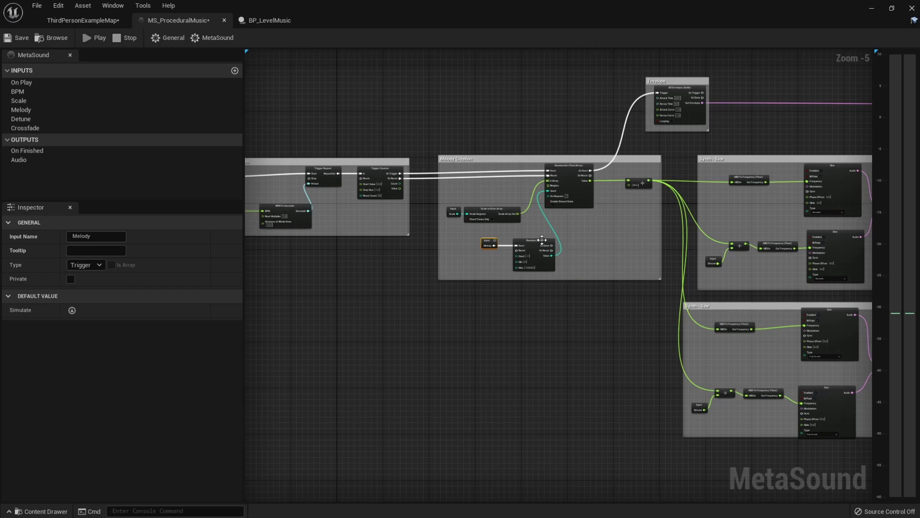
scroll(454, 240, up, 5)
click(270, 20)
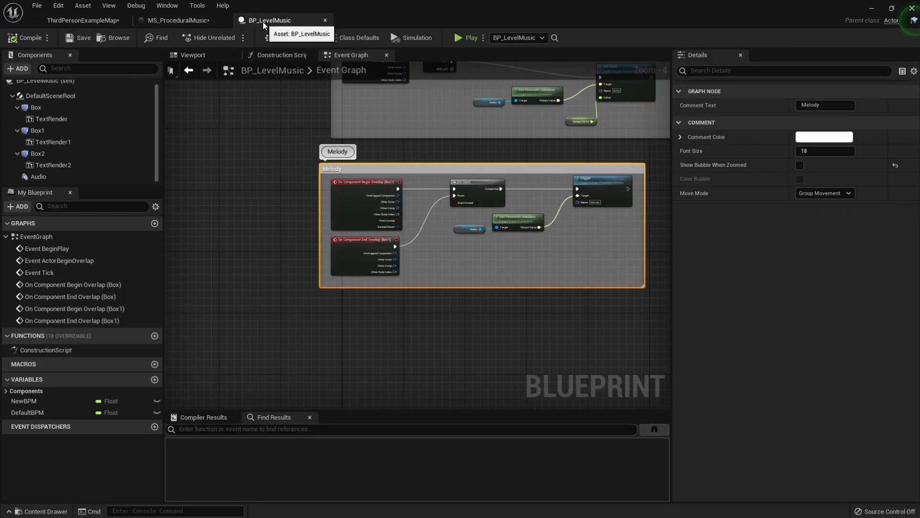
Add On Component Begin Overlap and On Component End Overlap events for Box2 below the Melody section
scroll(363, 271, down, 5)
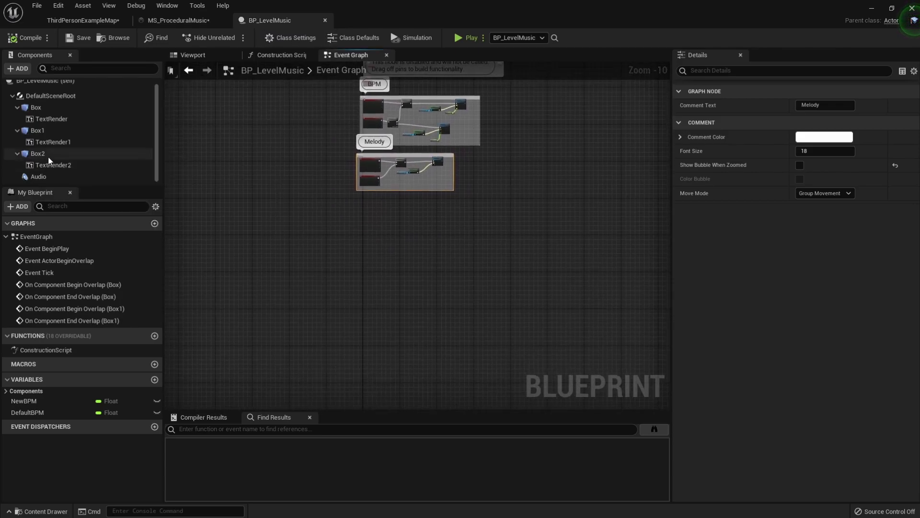
click(48, 154)
scroll(786, 344, down, 10)
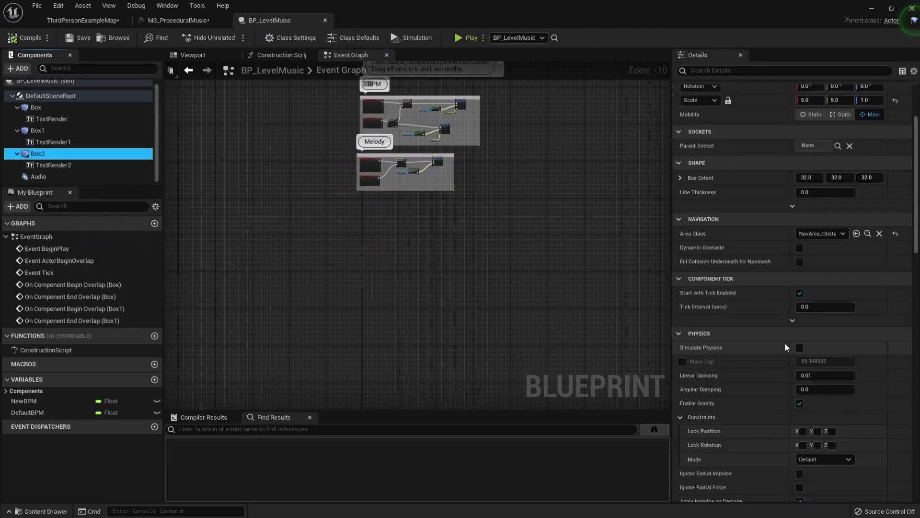
scroll(737, 344, down, 10)
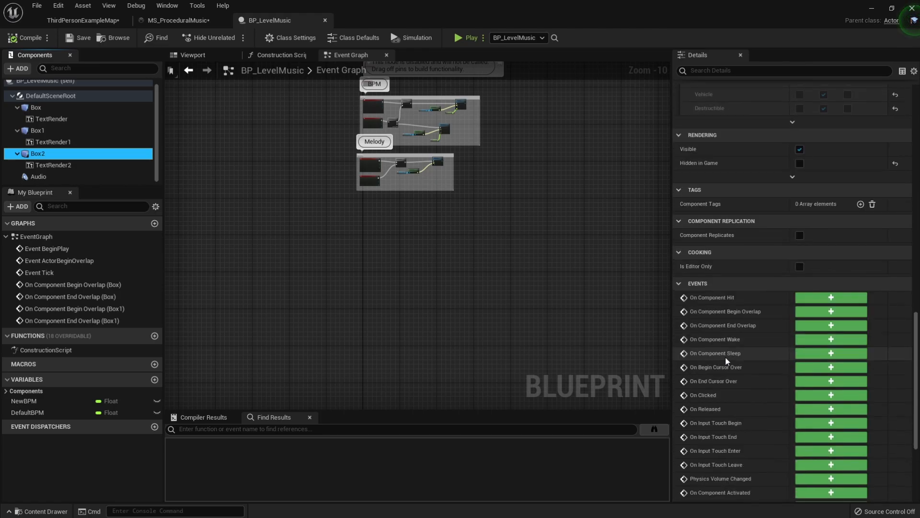
click(811, 311)
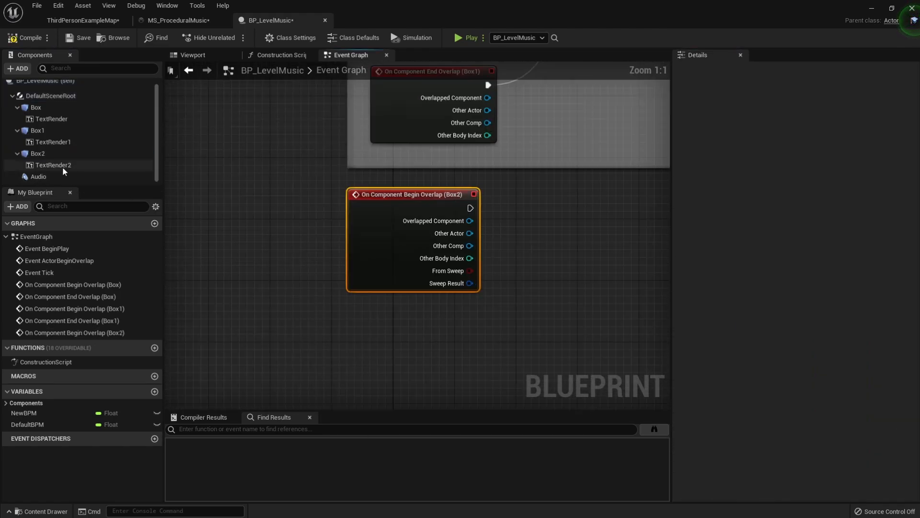
scroll(832, 287, down, 5)
click(831, 216)
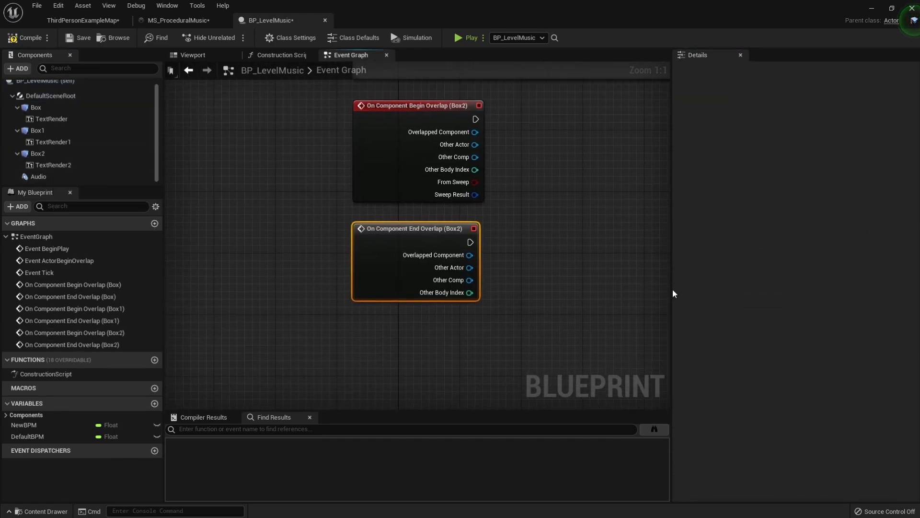
right_drag(480, 322, 384, 364)
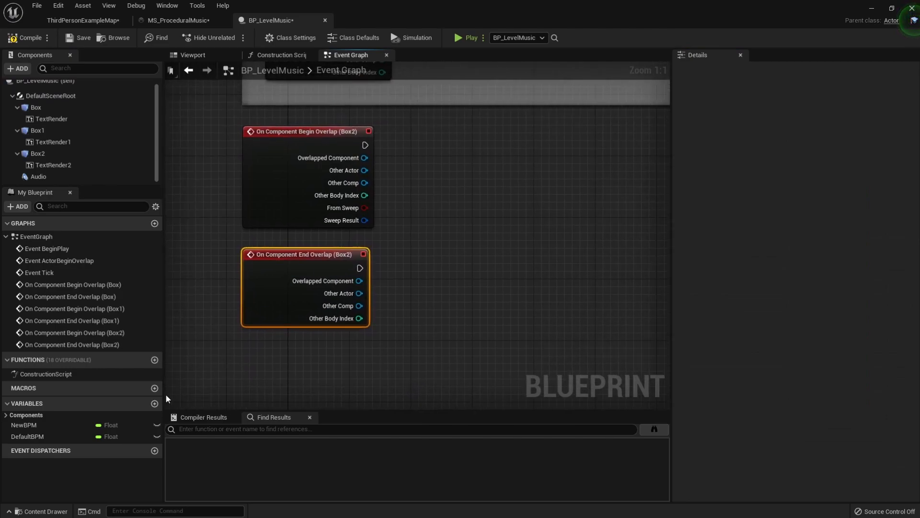
Create a variable named Crossfade and set its type to Boolean
click(155, 404)
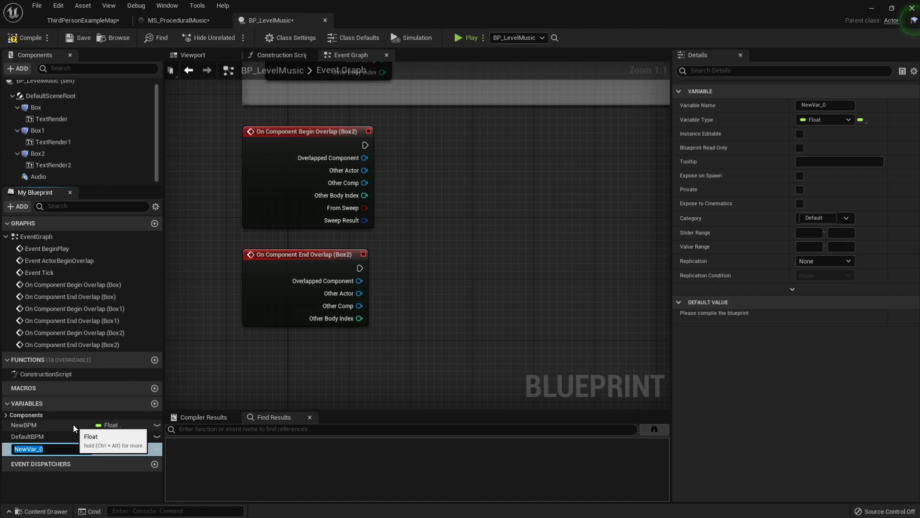
text(Crossfade)
key(Return)
click(120, 449)
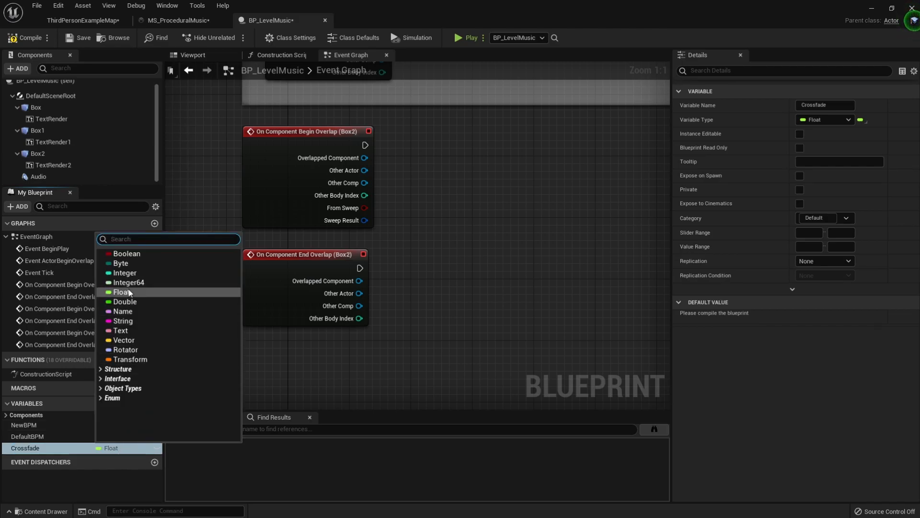
click(132, 255)
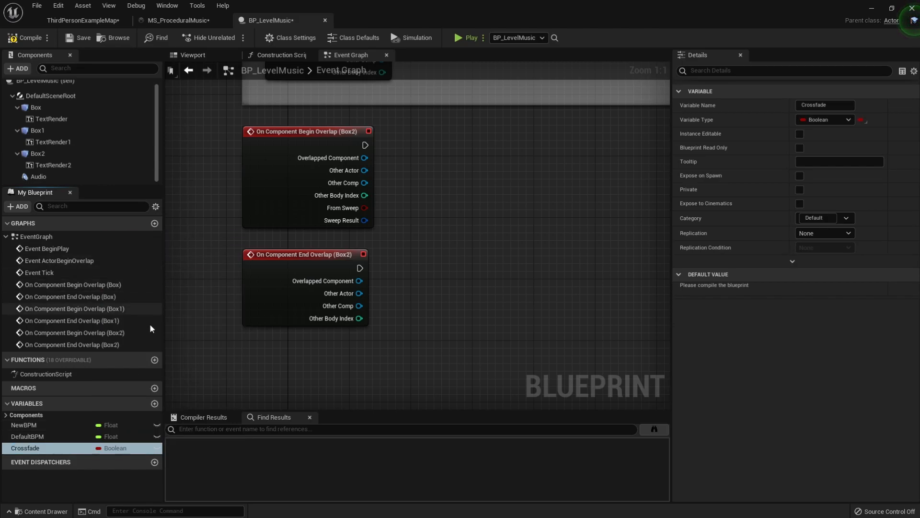
Copy the Melody section's Do Once, Audio and Get Parameter Interface nodes beside Box2's events and connect Begin Overlap to the new Do Once
scroll(402, 277, down, 1)
right_drag(401, 277, 359, 334)
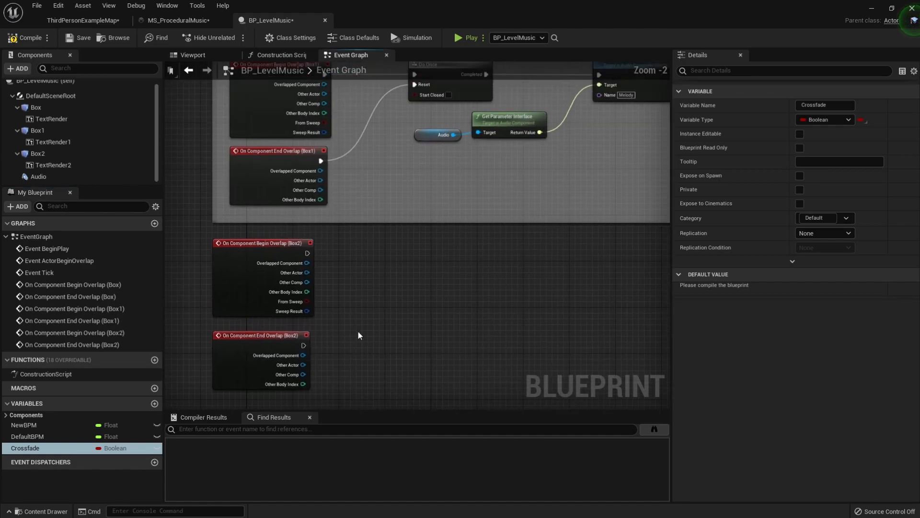
right_drag(339, 279, 319, 258)
right_drag(332, 222, 317, 369)
drag(493, 254, 393, 184)
right_drag(510, 328, 428, 233)
key(ctrl+c)
key(ctrl+v)
drag(313, 211, 436, 218)
Add a Set Float node from the copied Get Parameter Interface return value and set its name to Crossfade
right_drag(453, 335, 325, 303)
drag(458, 253, 529, 203)
text(setflo)
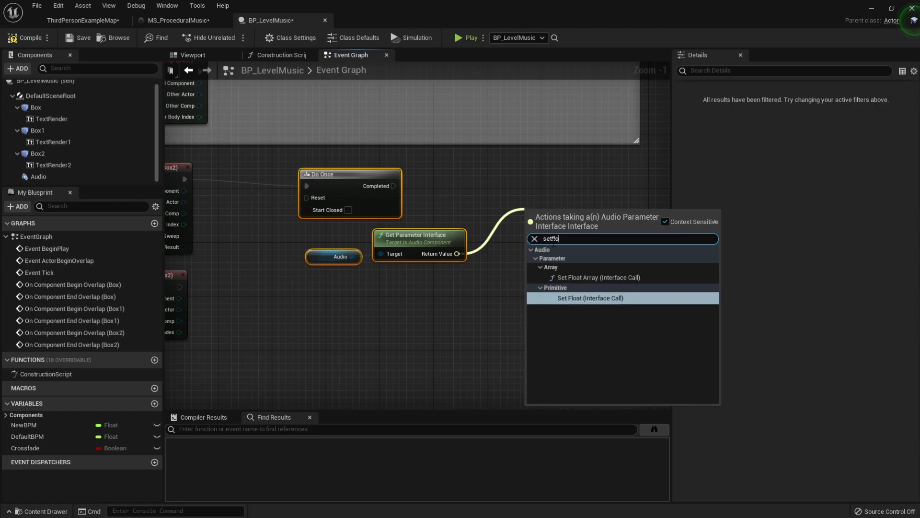
click(582, 301)
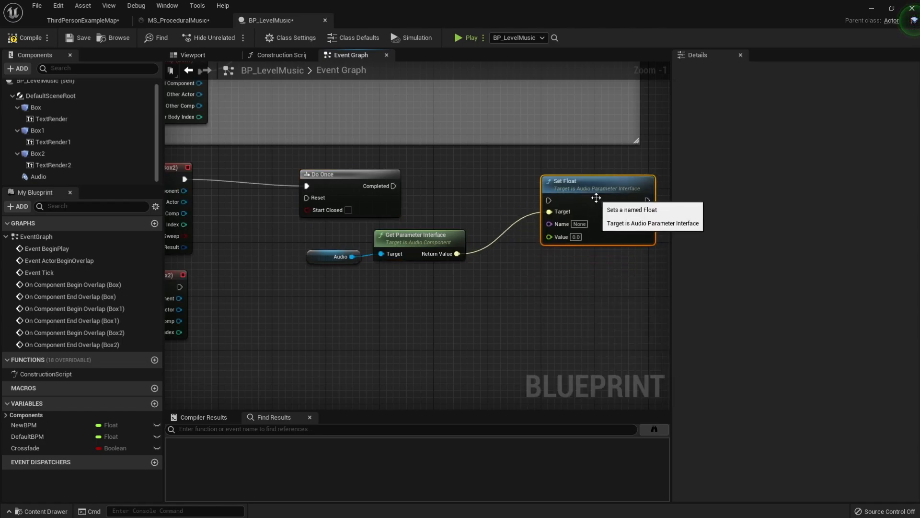
click(580, 224)
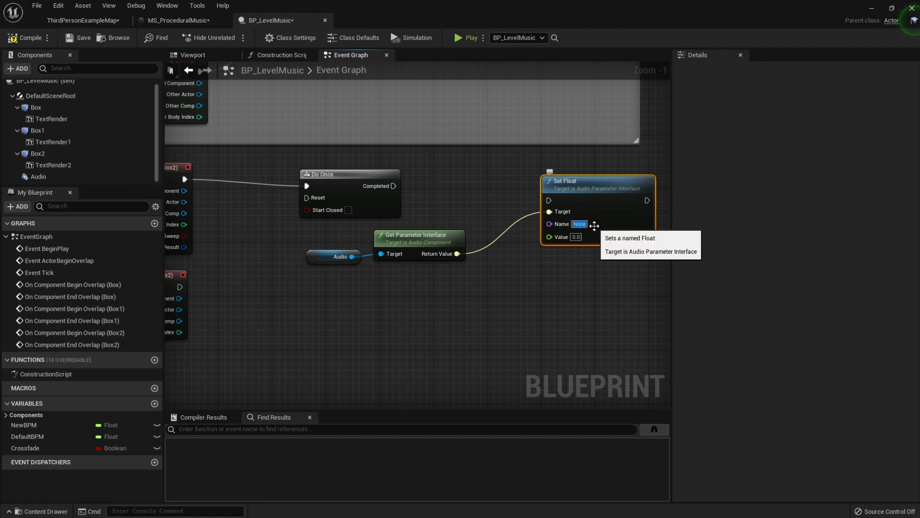
text(Crossfad)
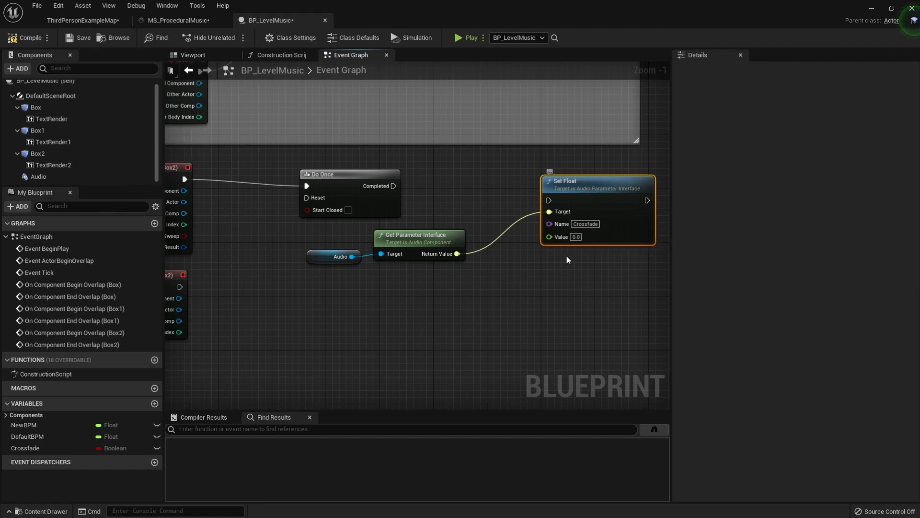
Feed Set Float's Value from a Select Float node with B set to 1.0 and Pick A driven by the Crossfade variable
drag(549, 237, 497, 303)
text(selec)
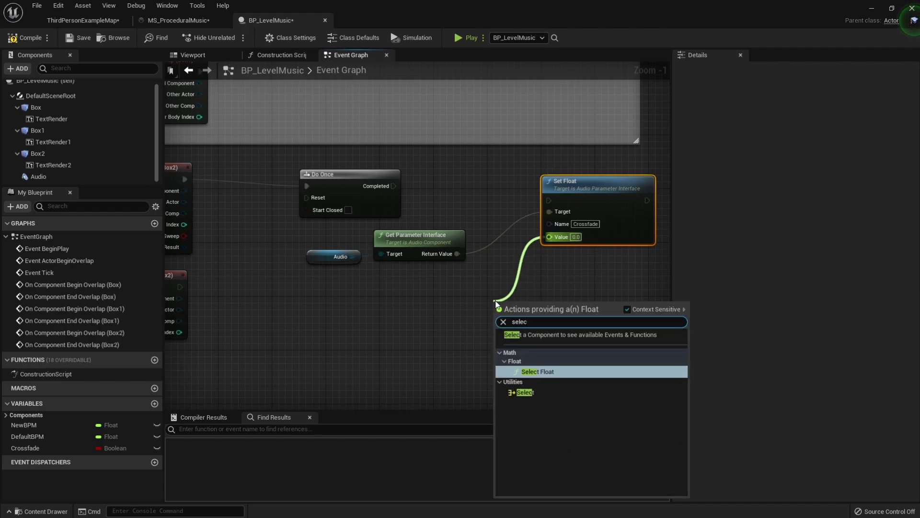
click(533, 372)
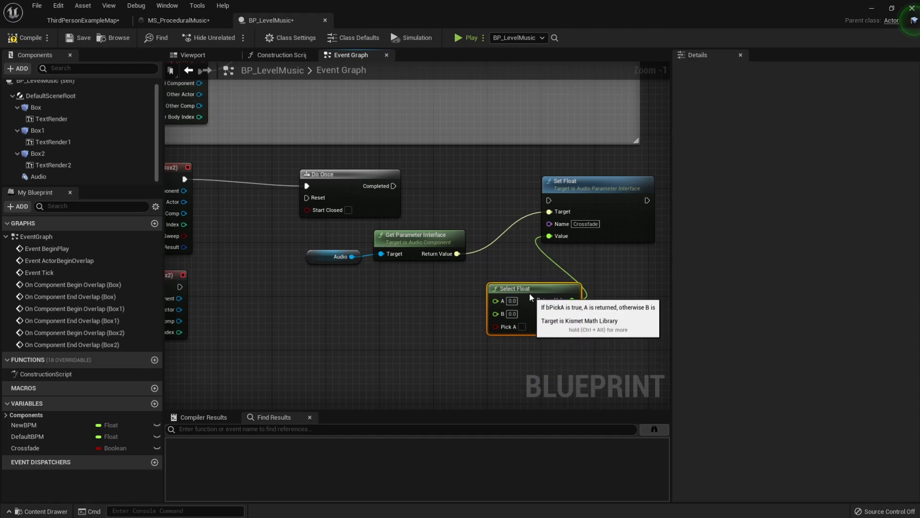
drag(25, 448, 495, 321)
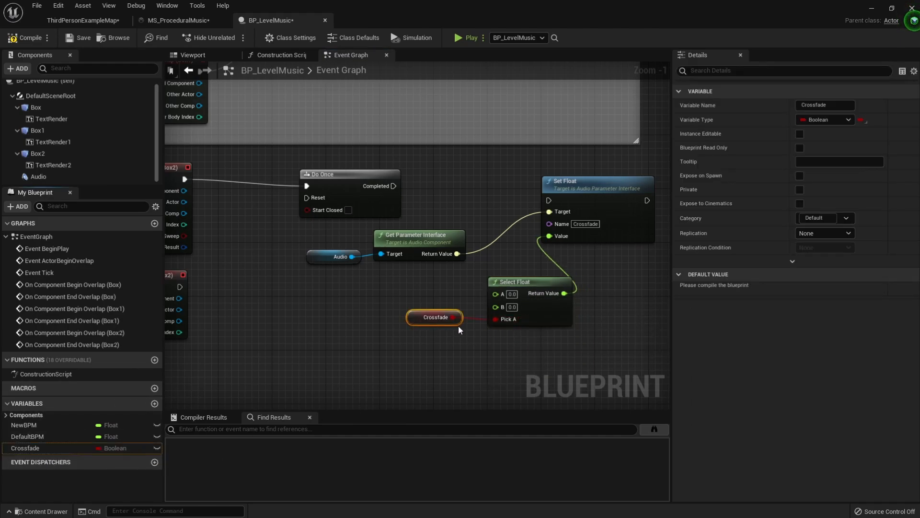
drag(390, 296, 471, 347)
click(512, 307)
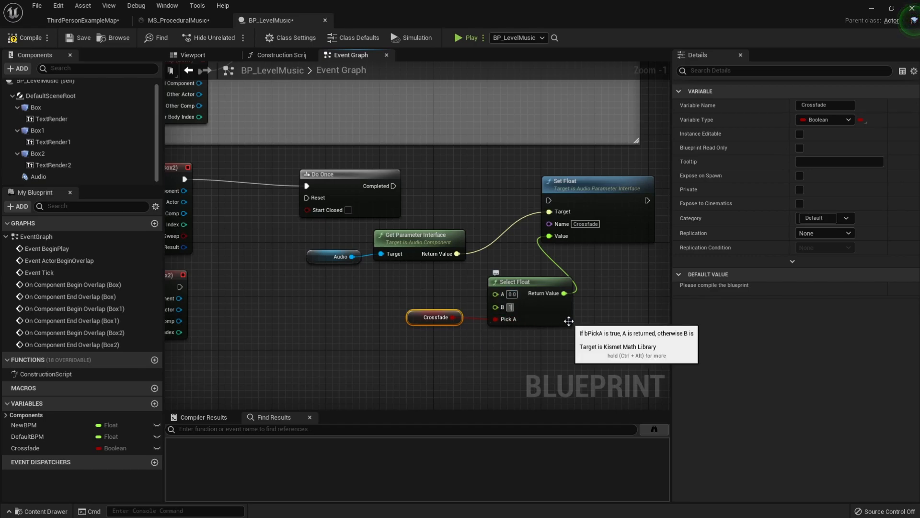
click(501, 336)
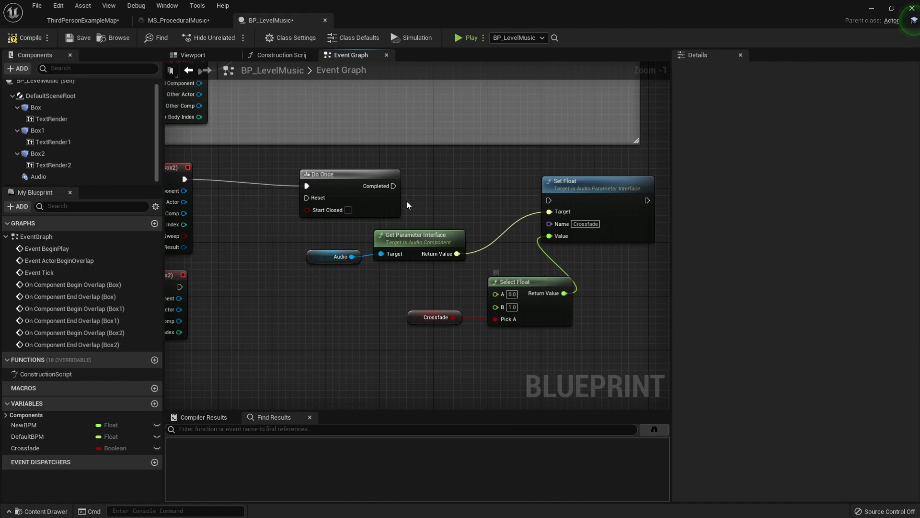
Examine how the Crossfade input feeds the crossfade node in MS_ProceduralMusic and return to BP_LevelMusic
click(178, 20)
scroll(466, 234, down, 6)
right_drag(505, 358, 333, 269)
scroll(375, 181, up, 6)
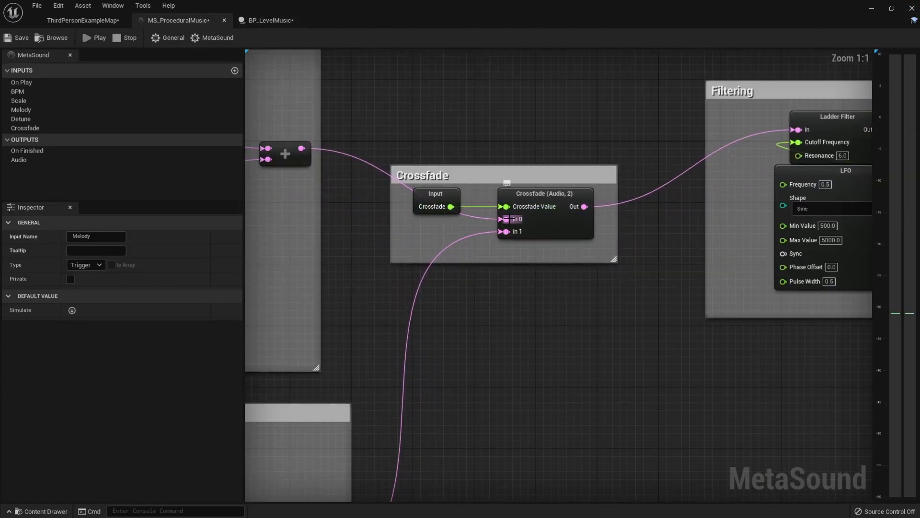
click(269, 20)
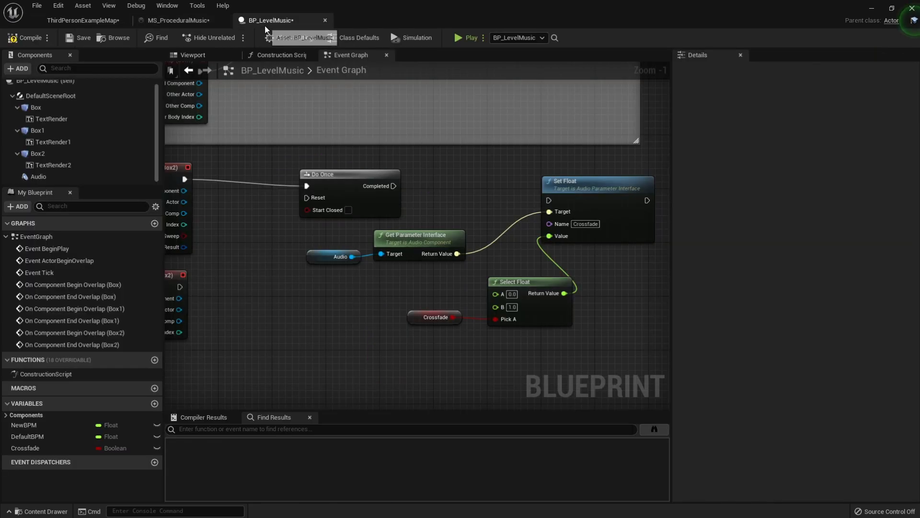
Connect the Do Once's Completed output to Set Float and place a Set Crossfade node beyond it
right_drag(361, 330, 380, 260)
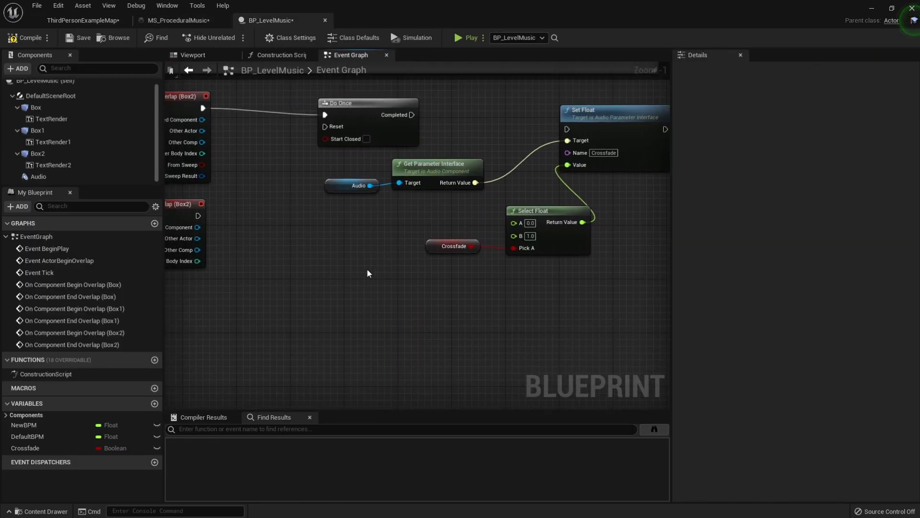
scroll(379, 267, down, 1)
drag(420, 154, 555, 166)
right_drag(473, 168, 367, 180)
alt+drag(45, 448, 583, 164)
scroll(587, 209, down, 1)
right_drag(587, 210, 408, 243)
drag(435, 209, 522, 205)
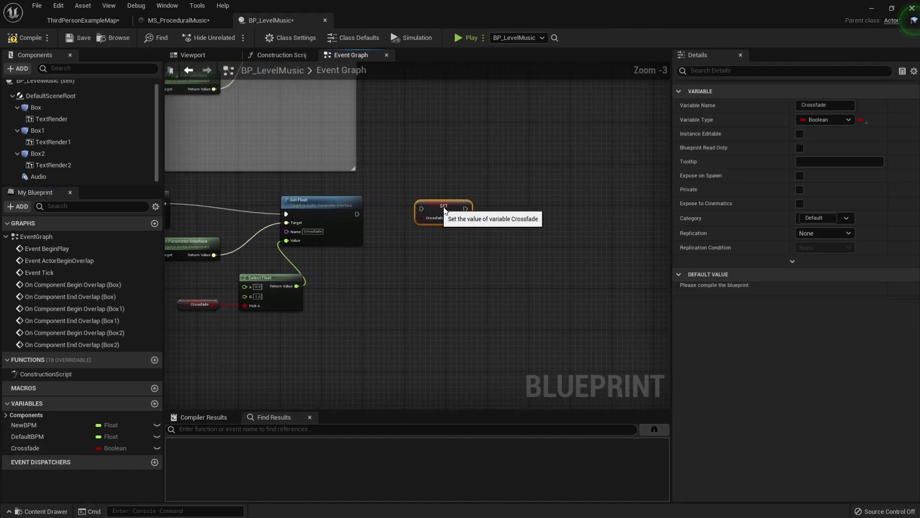
Drive the Set Crossfade node with a NOT of a copied Crossfade getter and run it after Set Float
click(201, 303)
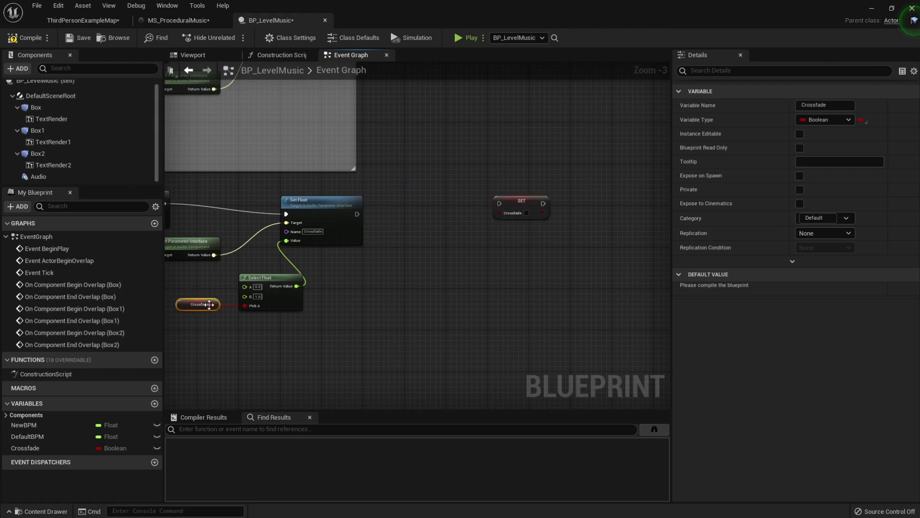
key(ctrl+c)
key(ctrl+v)
drag(392, 254, 503, 208)
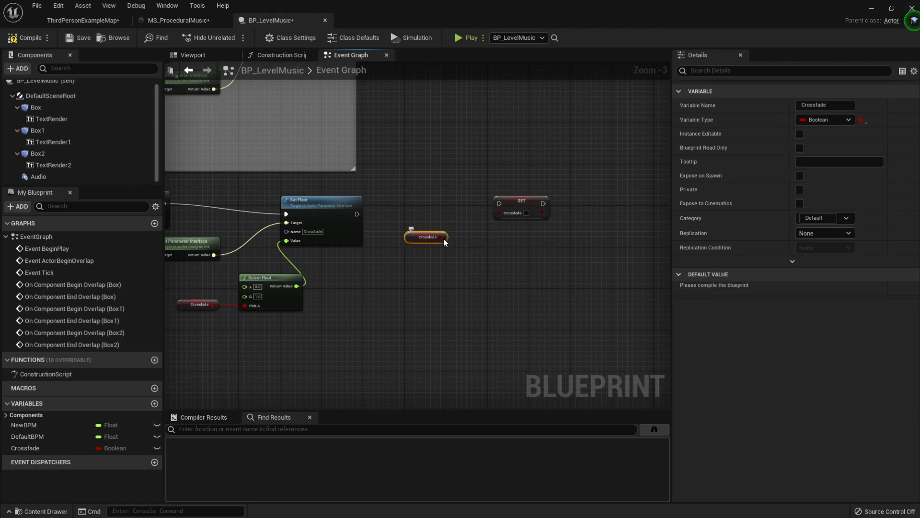
text(not)
key(Return)
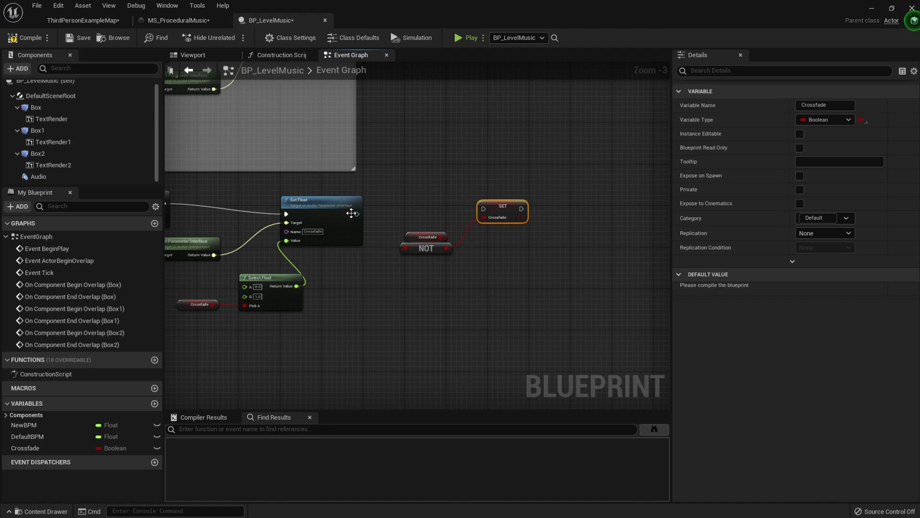
drag(355, 214, 483, 213)
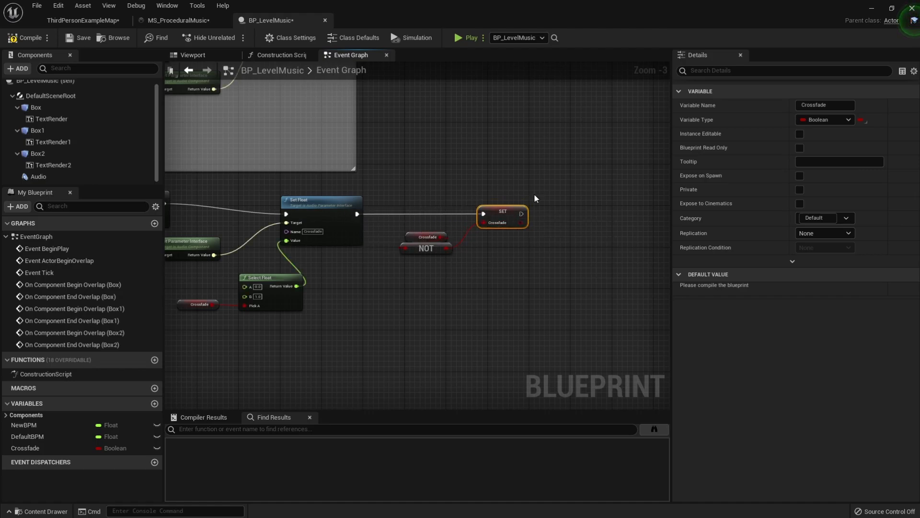
drag(555, 282, 405, 156)
drag(560, 319, 394, 164)
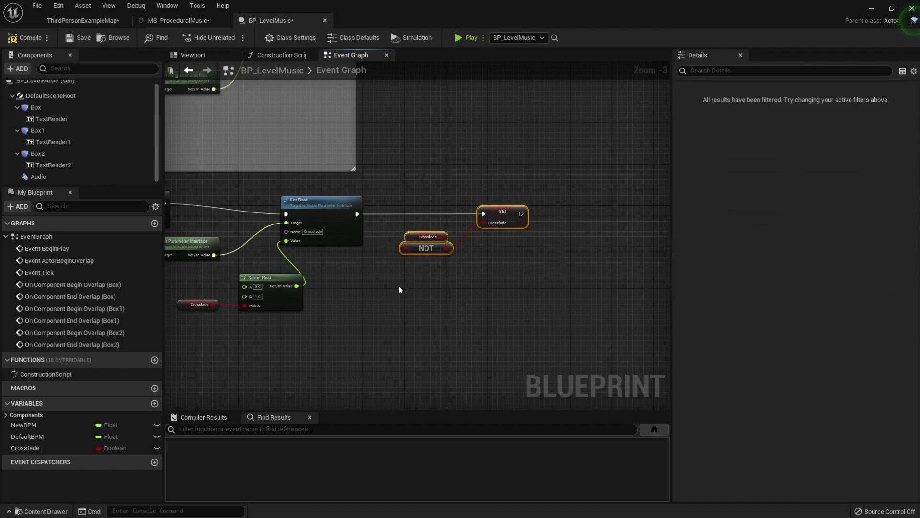
Connect Box2's On Component End Overlap to the Do Once's Reset input and compile the blueprint
right_drag(399, 290, 532, 176)
scroll(393, 290, down, 2)
scroll(527, 232, up, 1)
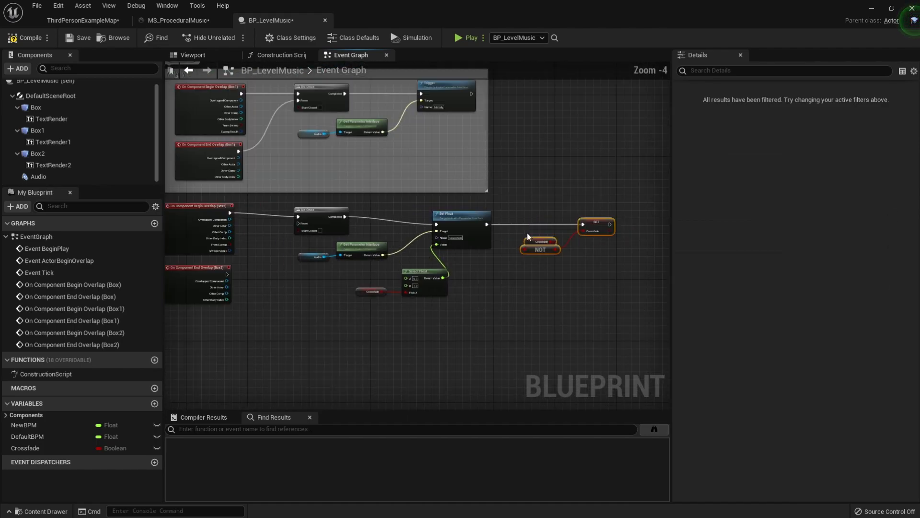
scroll(528, 232, up, 2)
scroll(522, 197, down, 2)
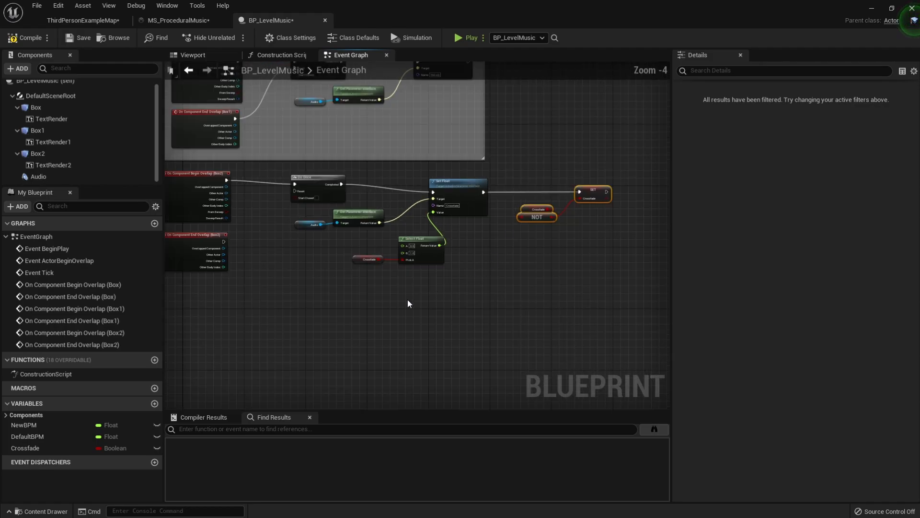
right_drag(416, 298, 437, 251)
scroll(300, 216, up, 2)
right_drag(287, 211, 335, 301)
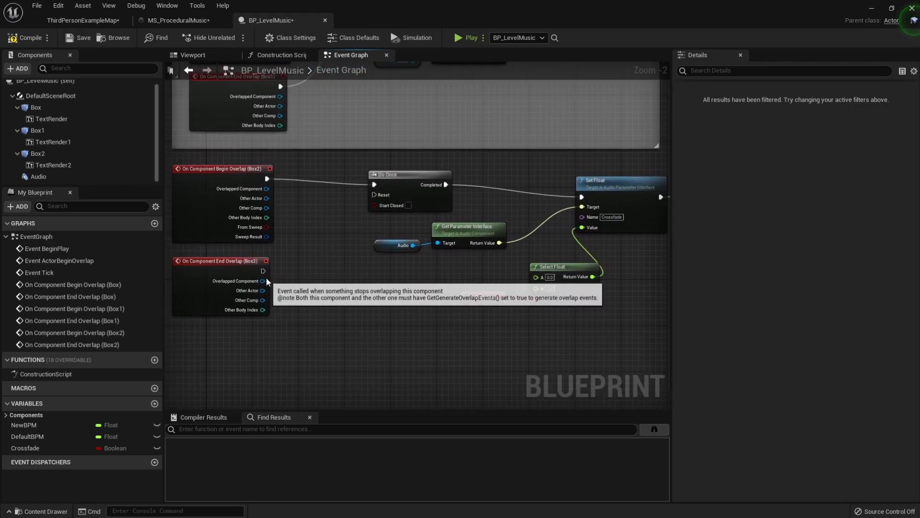
drag(264, 271, 374, 195)
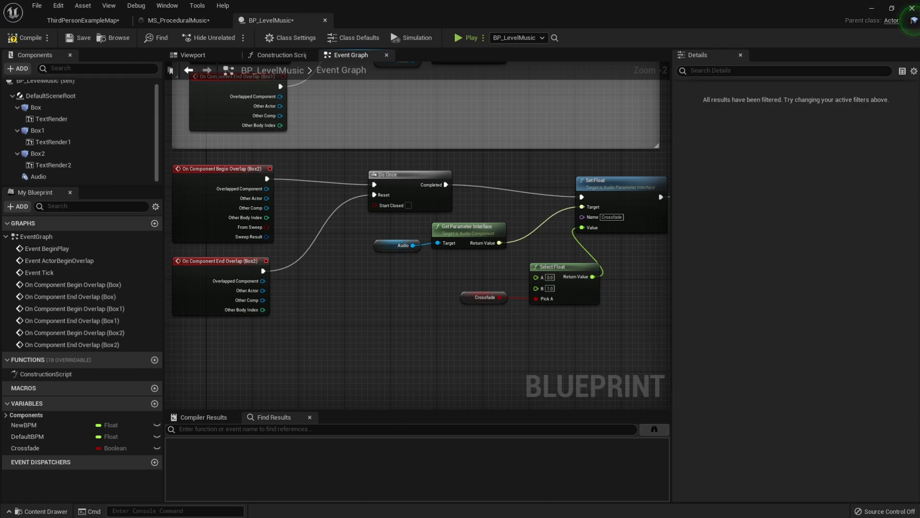
click(504, 317)
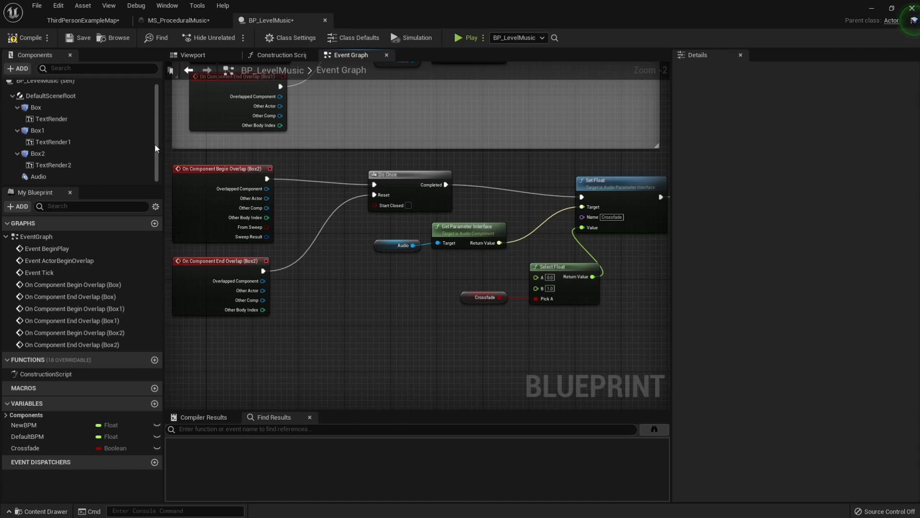
click(17, 38)
Play the ThirdPersonExampleMap level and run the character in and out of the Crossfade box to test the music change
click(77, 21)
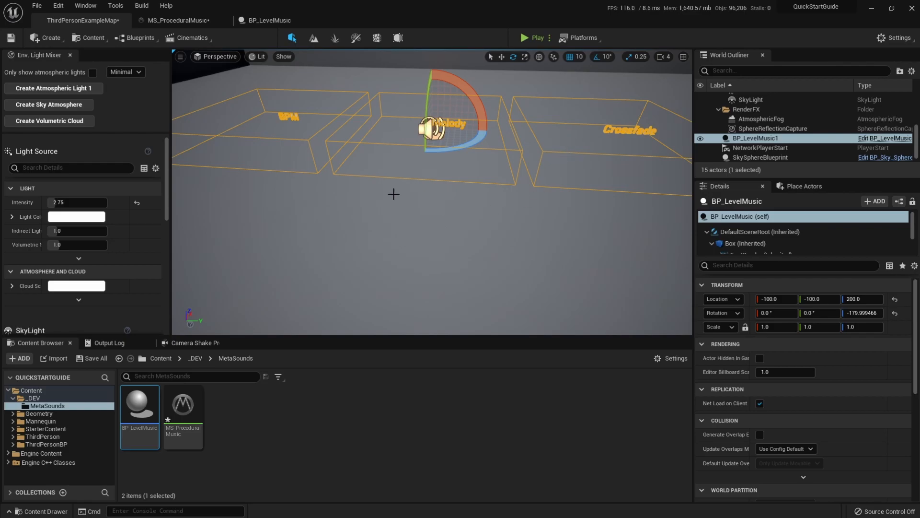
click(527, 38)
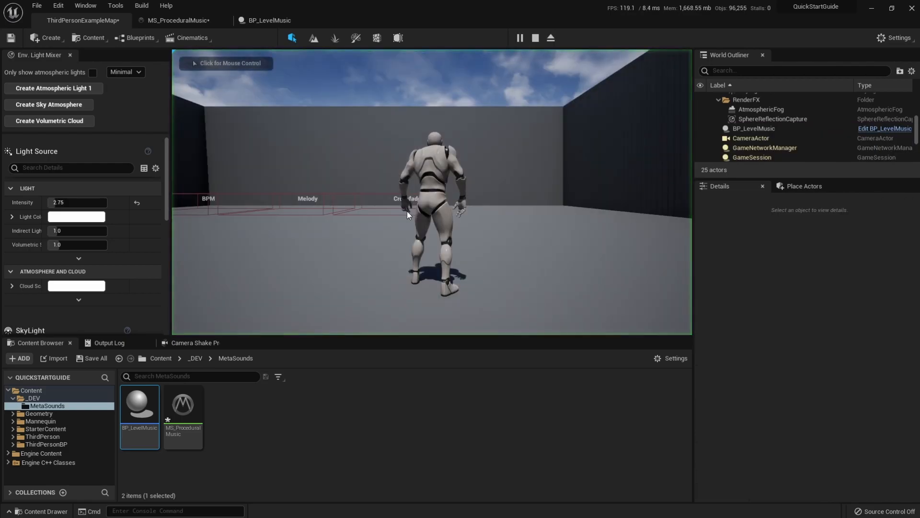
key(w)
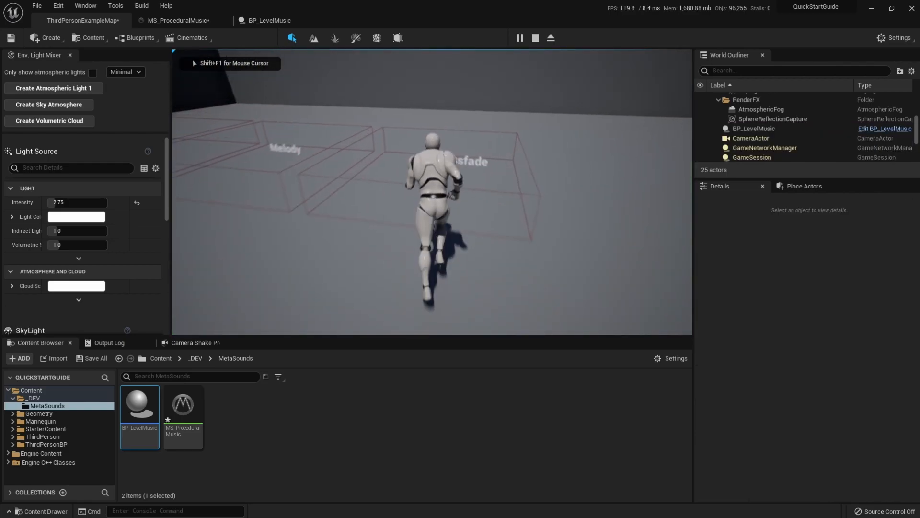
key(s)
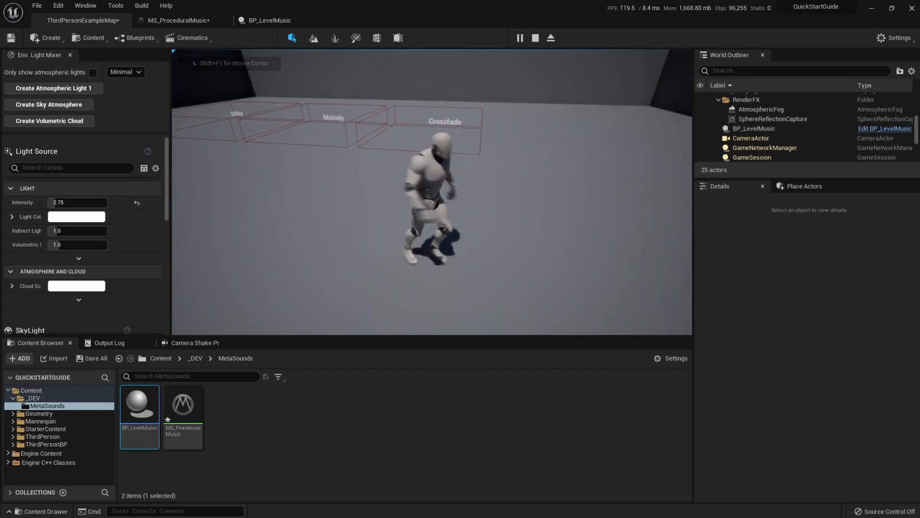
key(w)
key(d)
key(w)
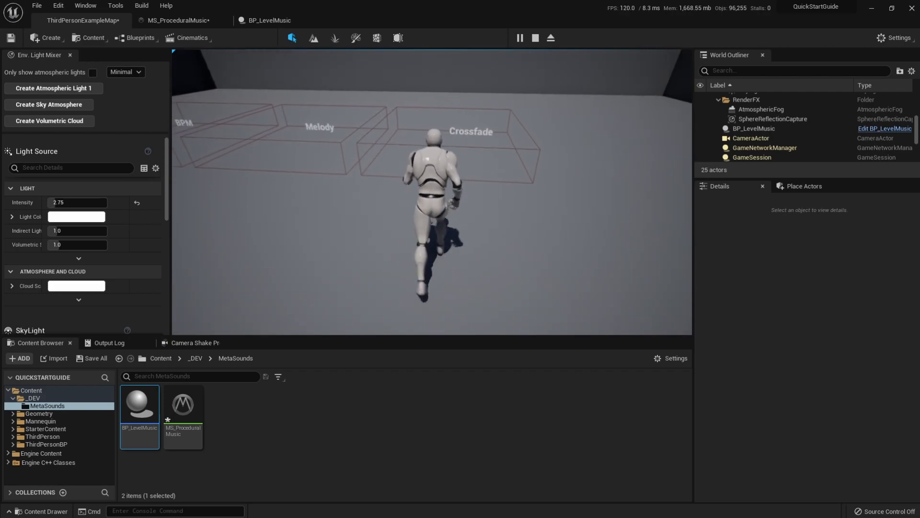
key(w)
key(d)
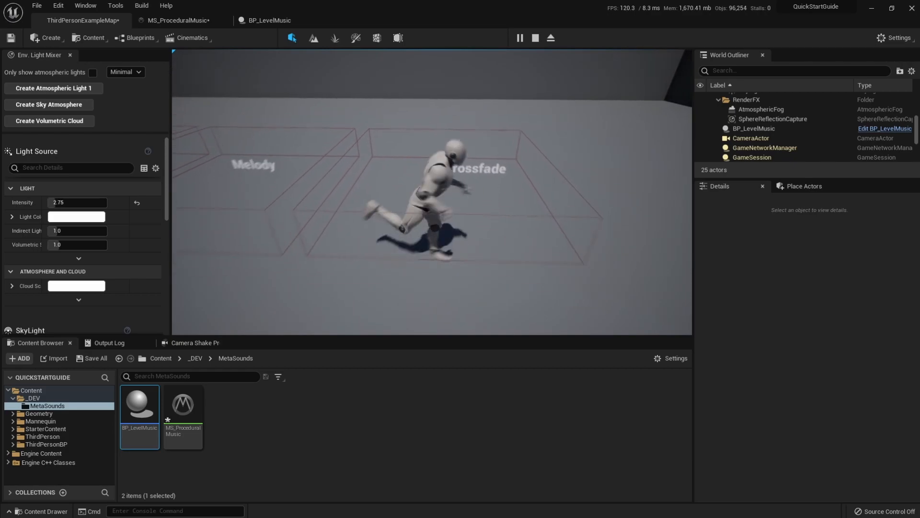
key(w)
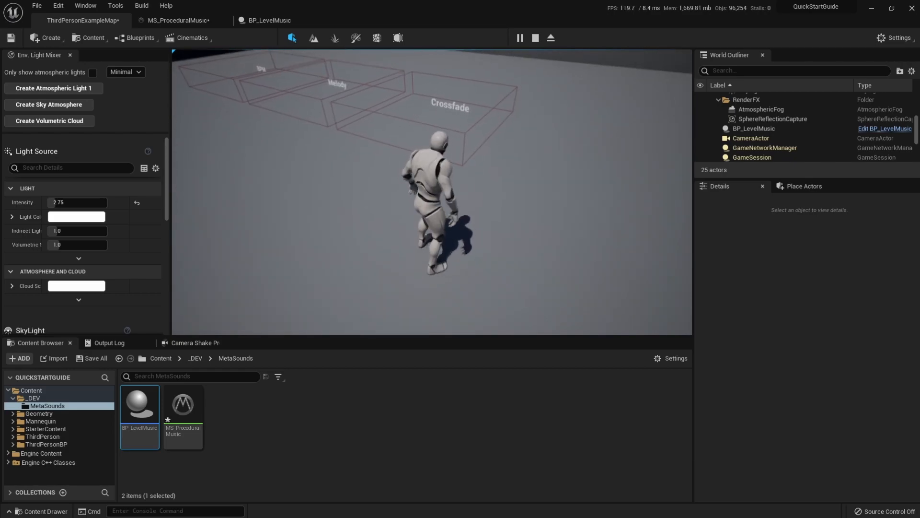
key(w)
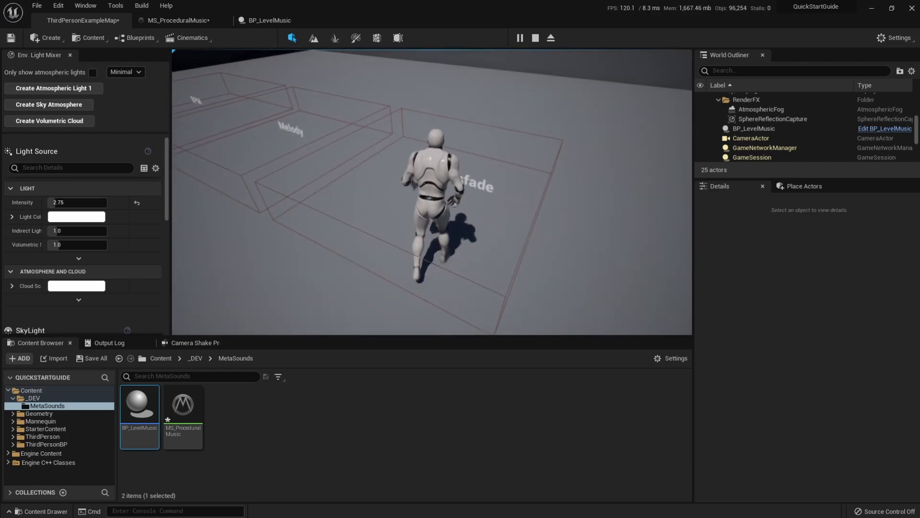
Run the character through the Melody and BPM boxes to test their music triggers and stop the play session
key(a)
key(w)
key(a)
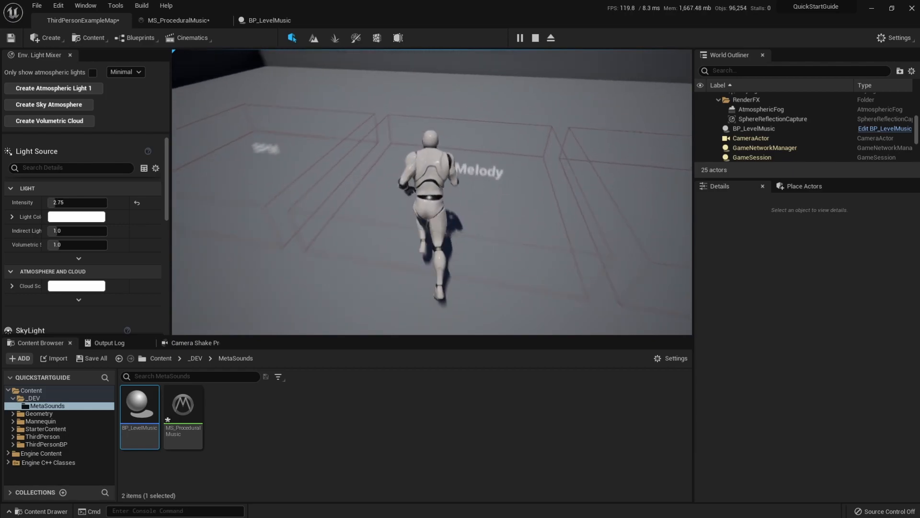
key(s)
key(a)
key(w)
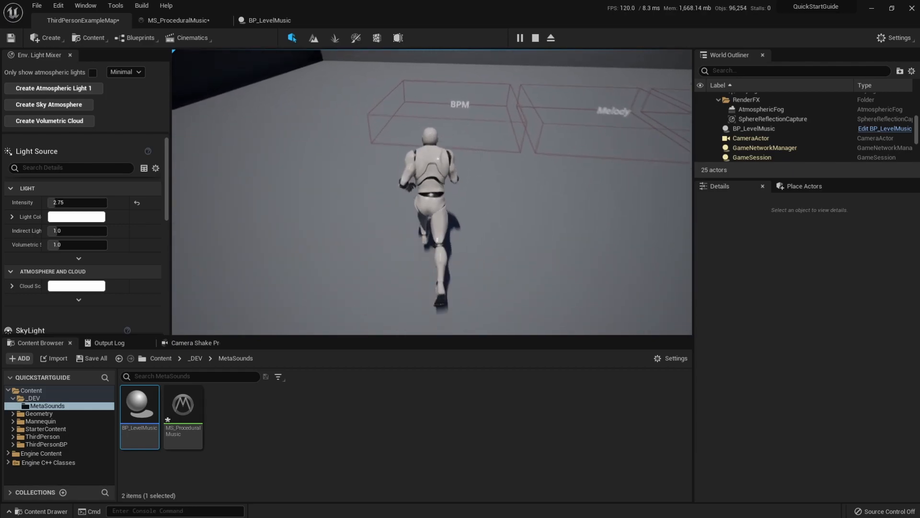
key(s)
key(d)
key(w)
key(a)
key(w)
key(d)
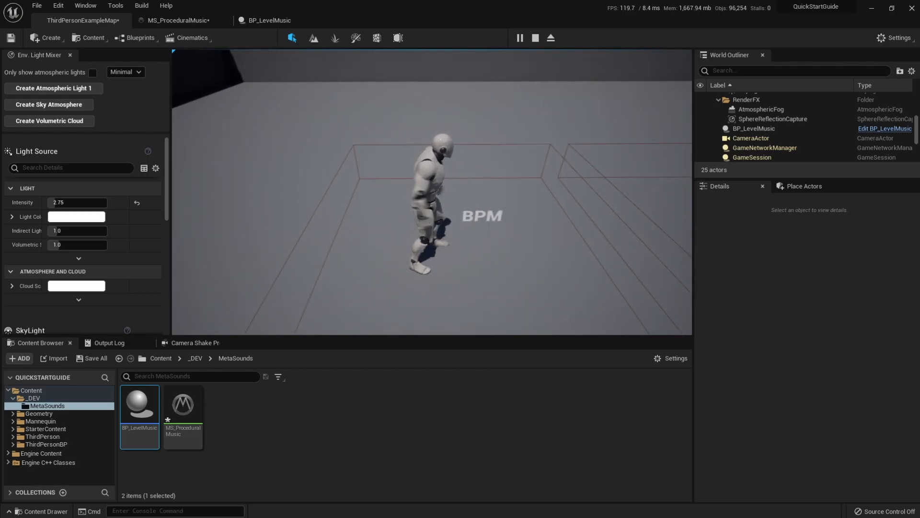
key(s)
key(w)
key(s)
key(w)
key(s)
key(d)
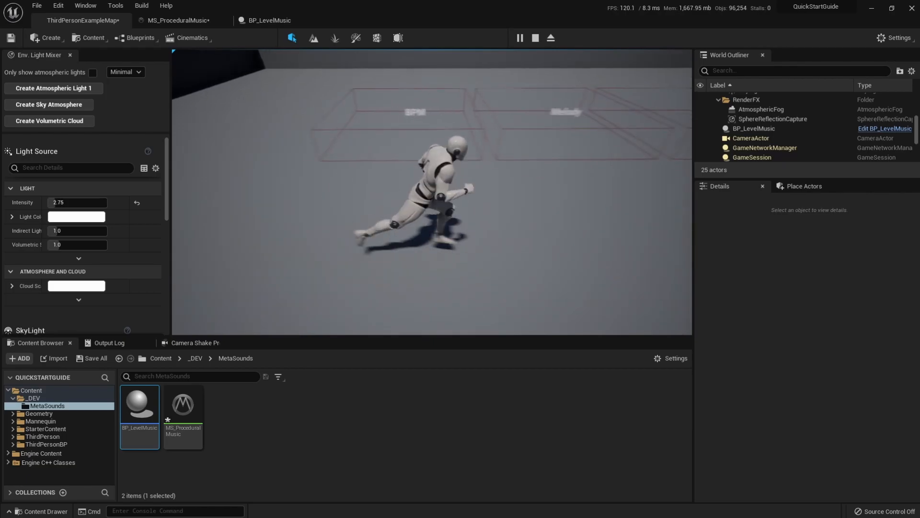
key(Escape)
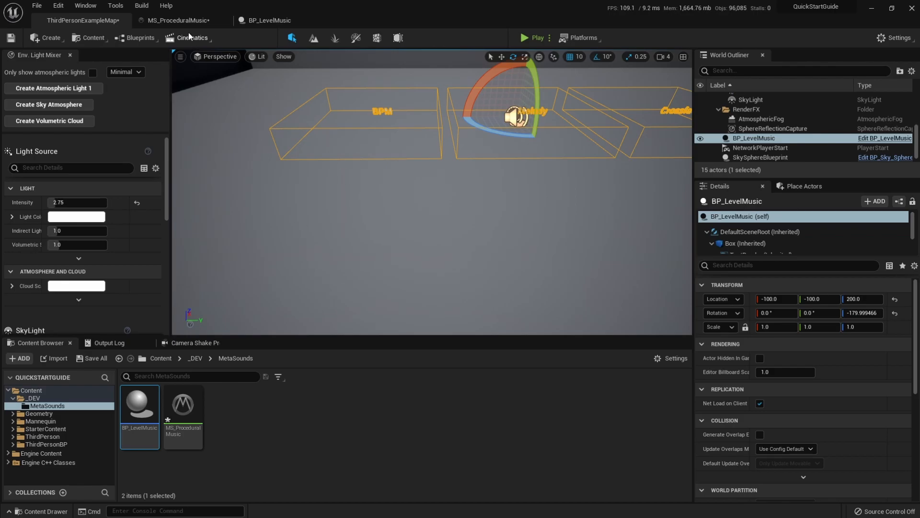
Move the Crossfade comment group in MS_ProceduralMusic up so it lines up with the add node feeding it
click(180, 19)
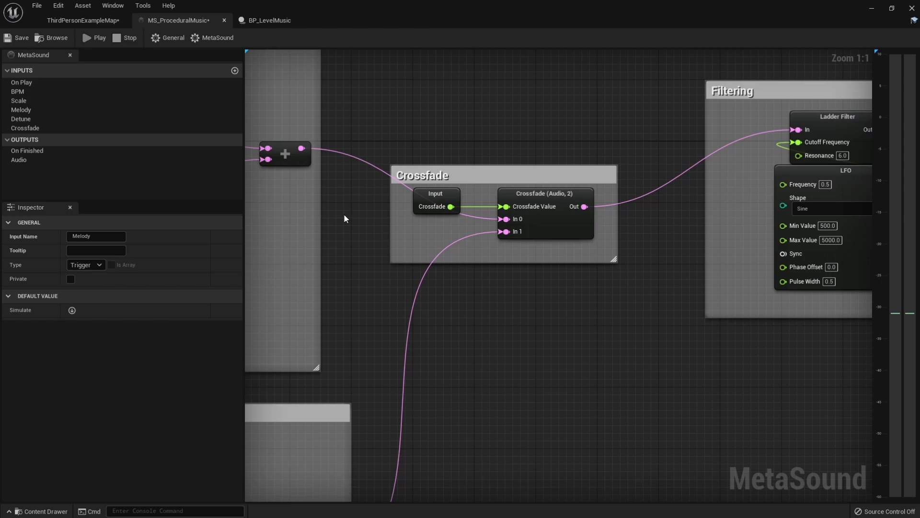
drag(459, 176, 507, 114)
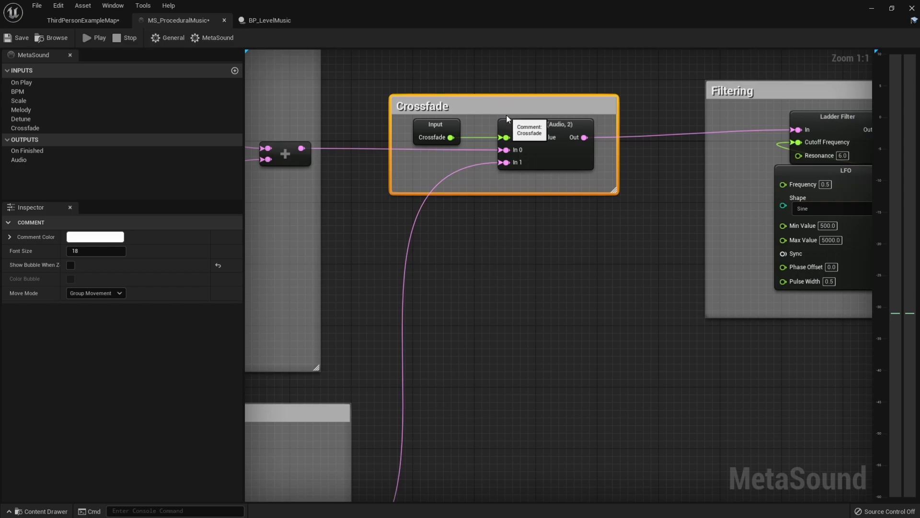